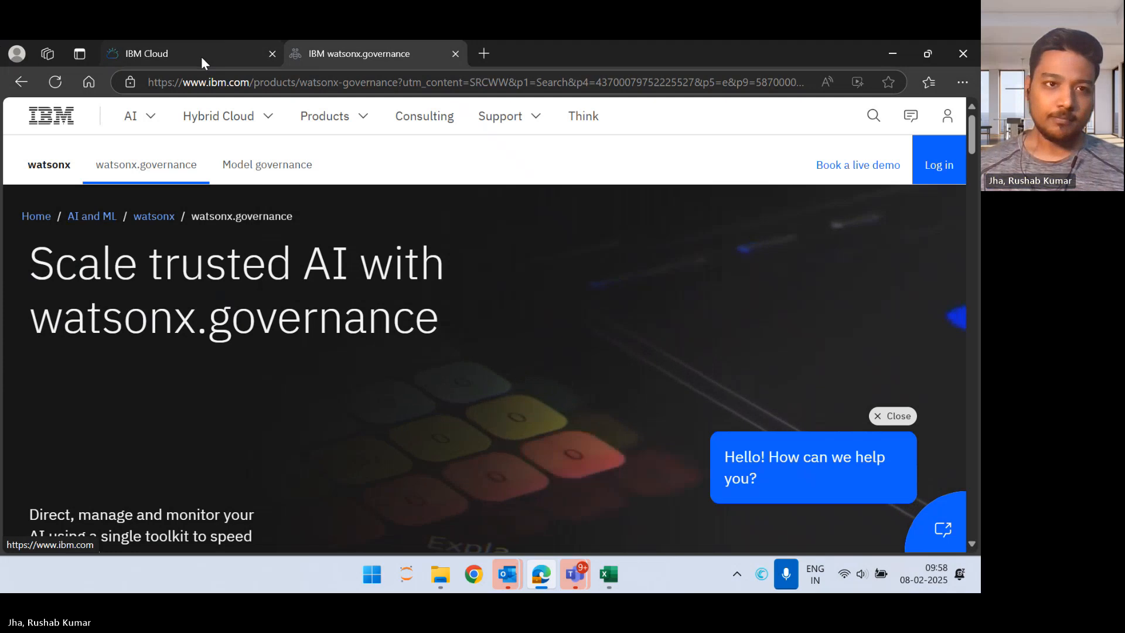
Step: Switch to Excel and review the columns of policy_risk_train.csv, preview policy_risk_eval.csv, and return to the browser
mouse_move(201, 56)
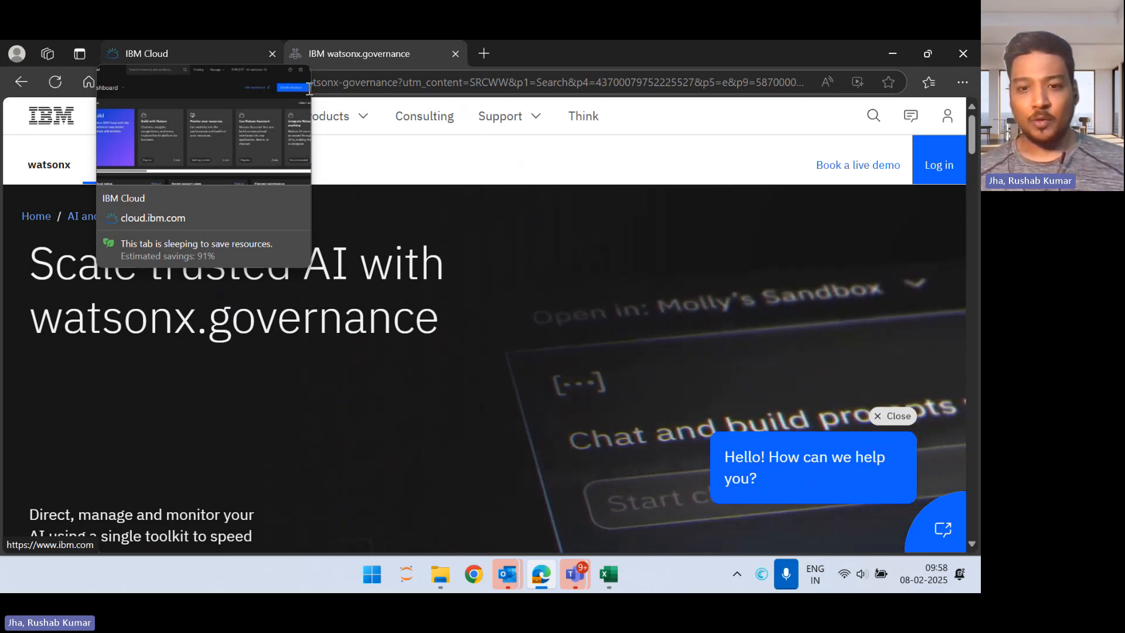
mouse_move(610, 576)
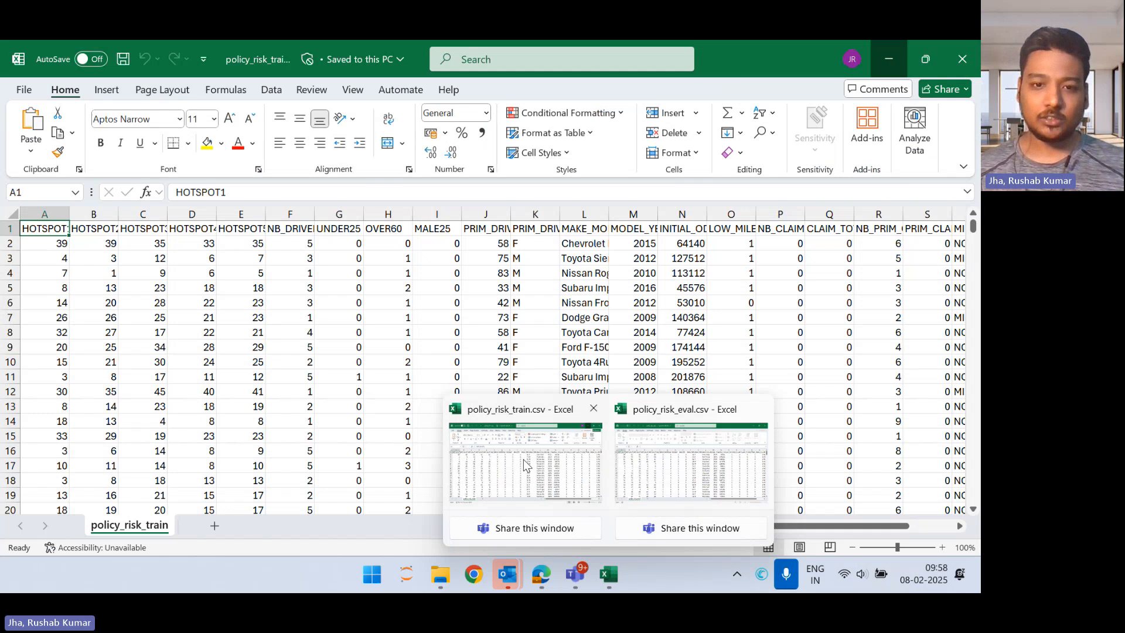
click(523, 460)
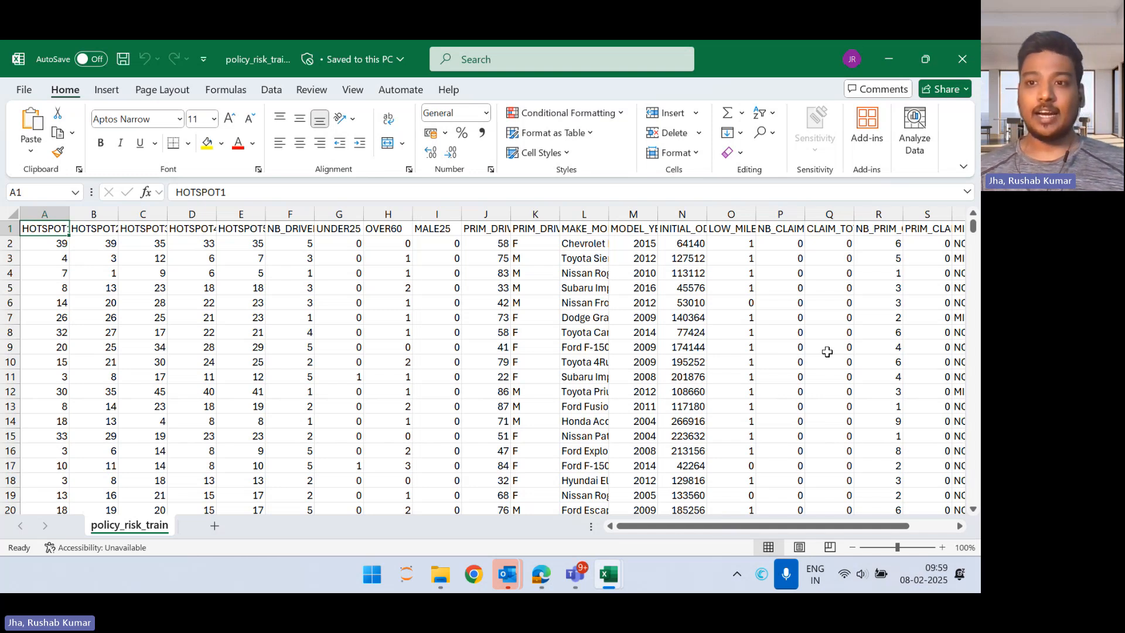
scroll(826, 351, right, 3)
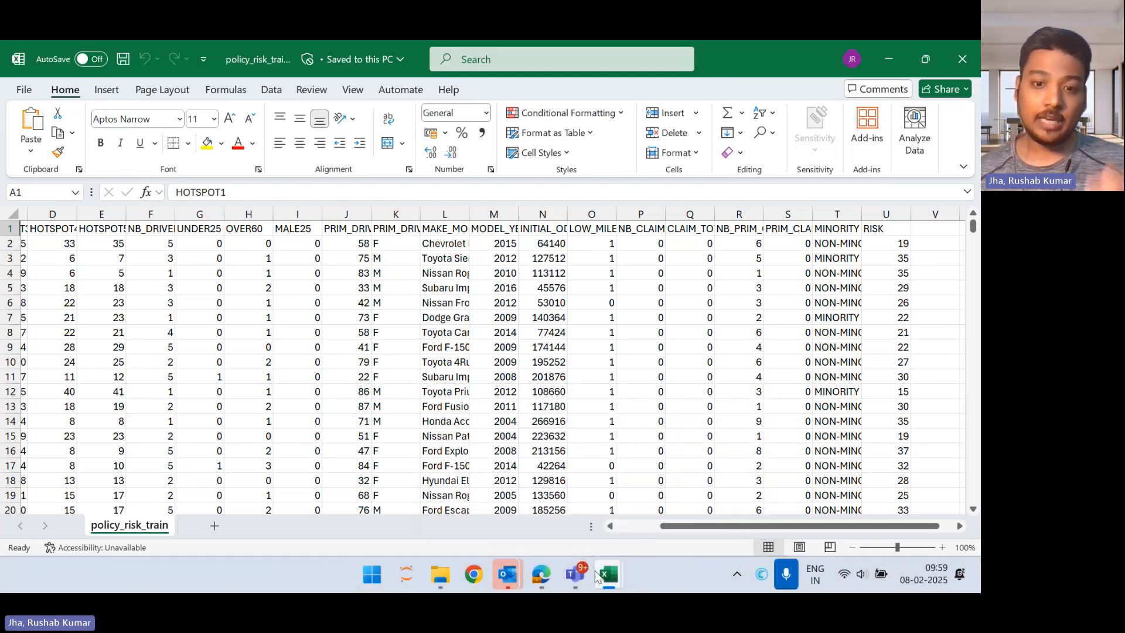
mouse_move(612, 577)
mouse_move(666, 500)
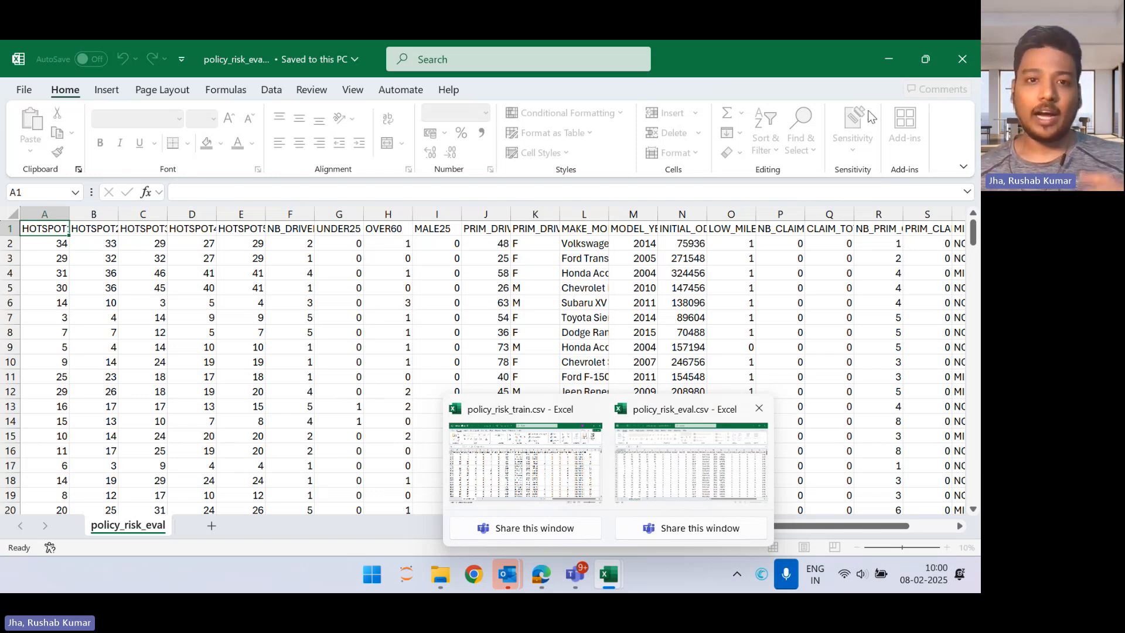
click(525, 462)
click(878, 51)
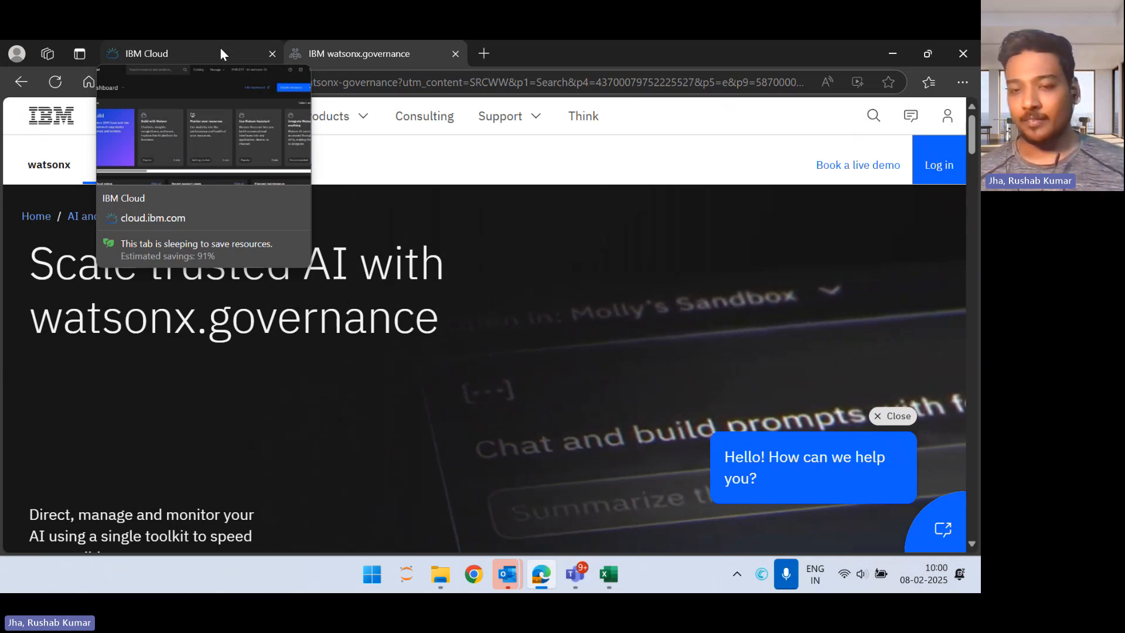
Step: Open the Watson OpenScale-itz-fra service from the AI / Machine Learning group of the IBM Cloud resource list, closing the calendar reminder
click(221, 52)
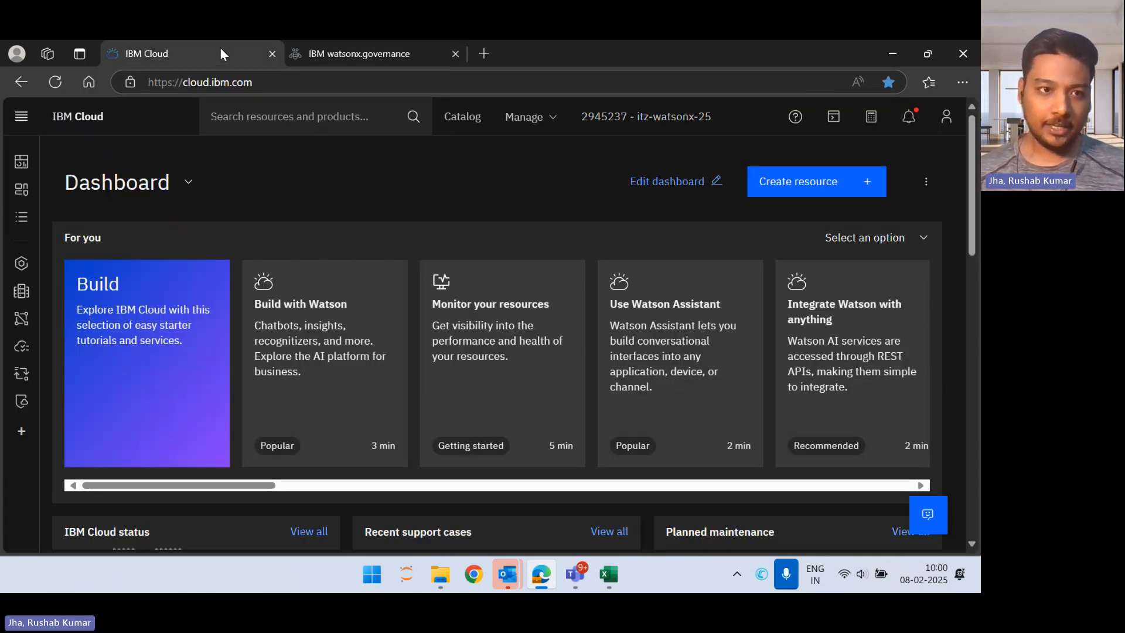
click(23, 221)
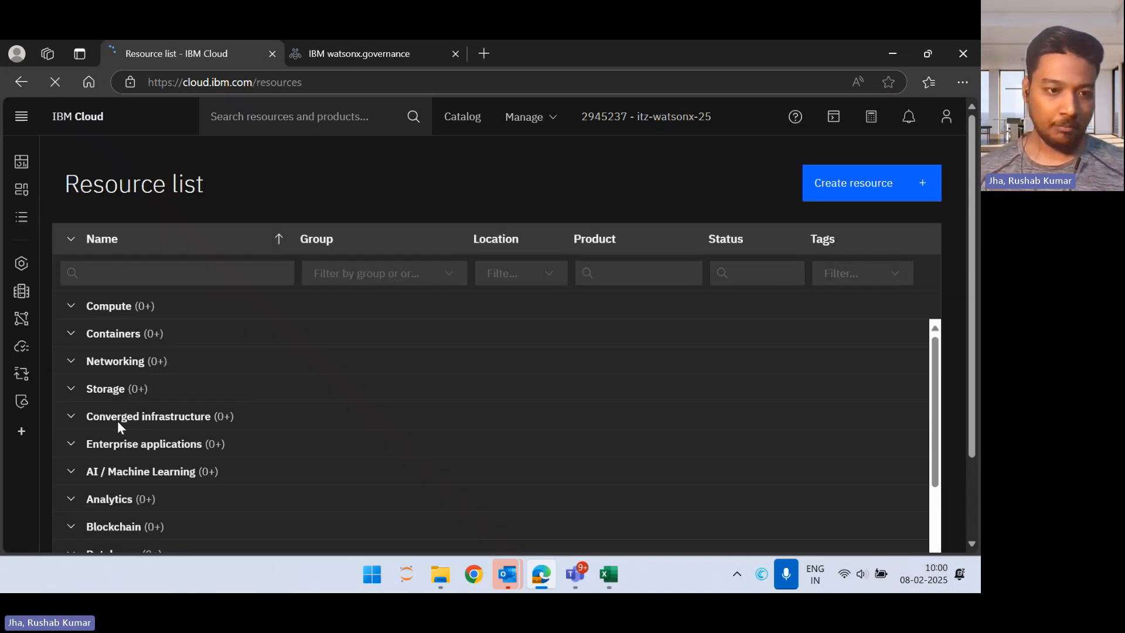
click(69, 473)
scroll(341, 439, down, 2)
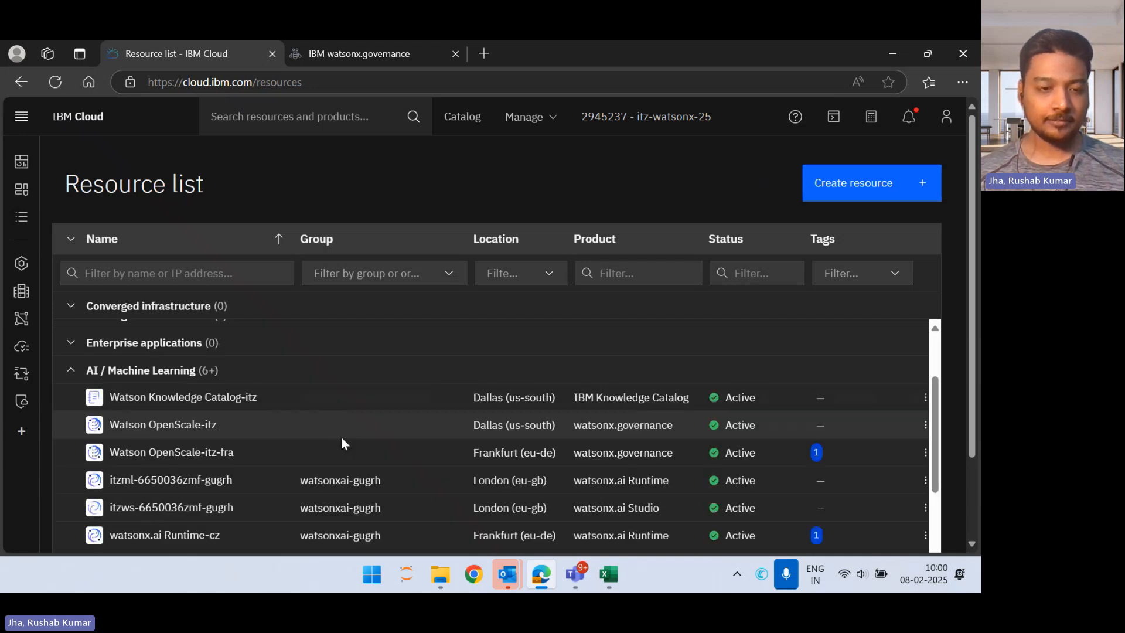
click(165, 452)
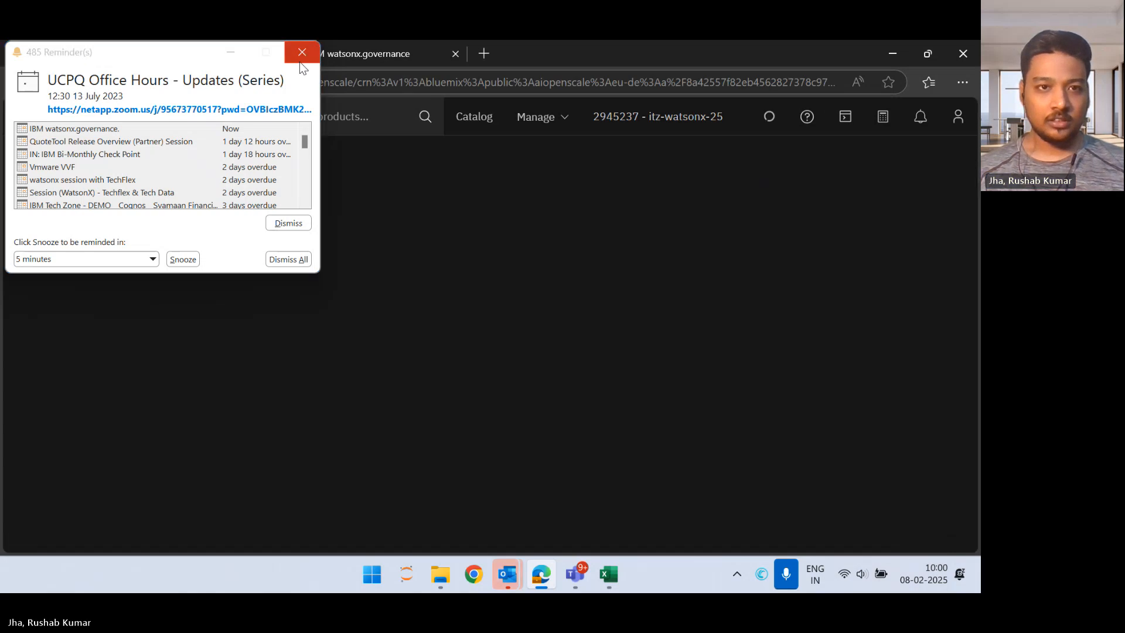
click(302, 52)
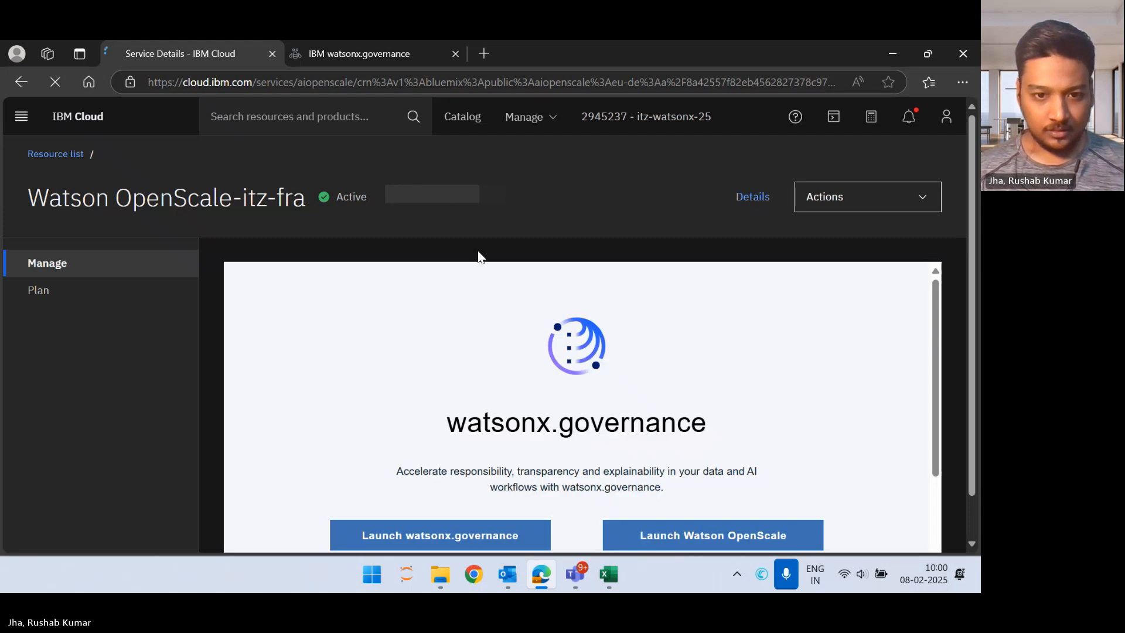
Step: Launch watsonx.governance from the service page and view the AI governance inventories
scroll(601, 415, down, 1)
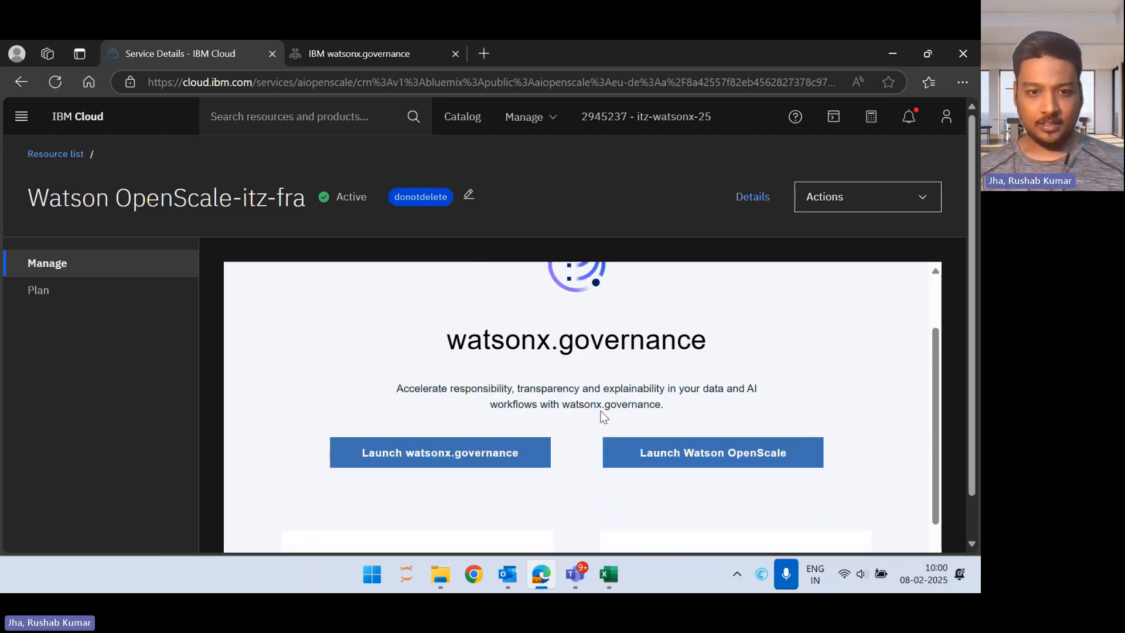
click(491, 456)
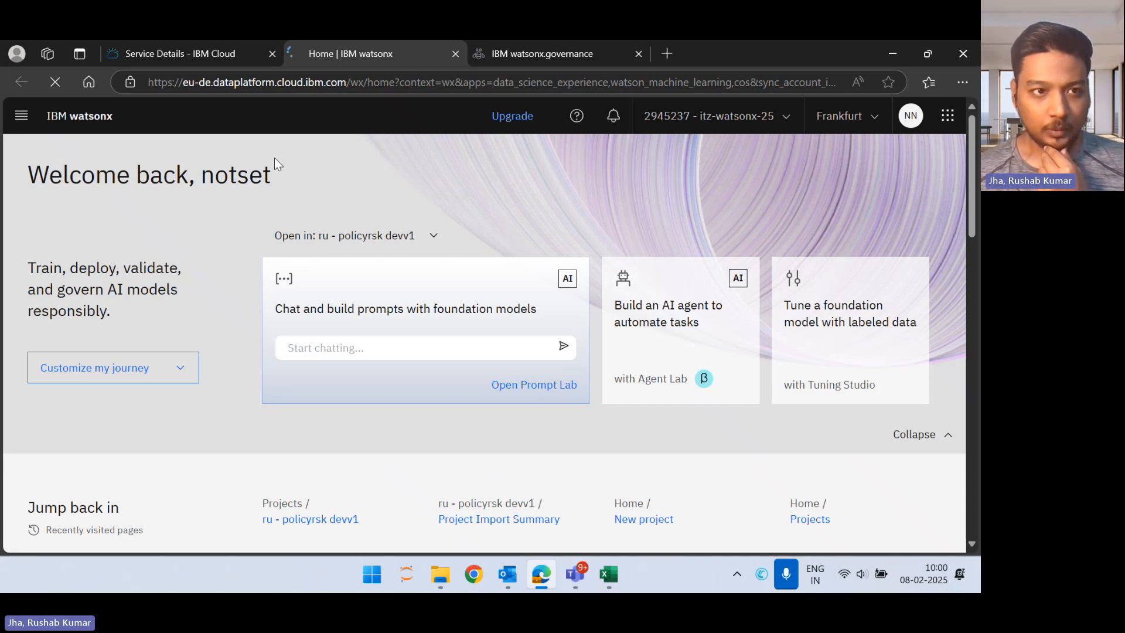
click(30, 120)
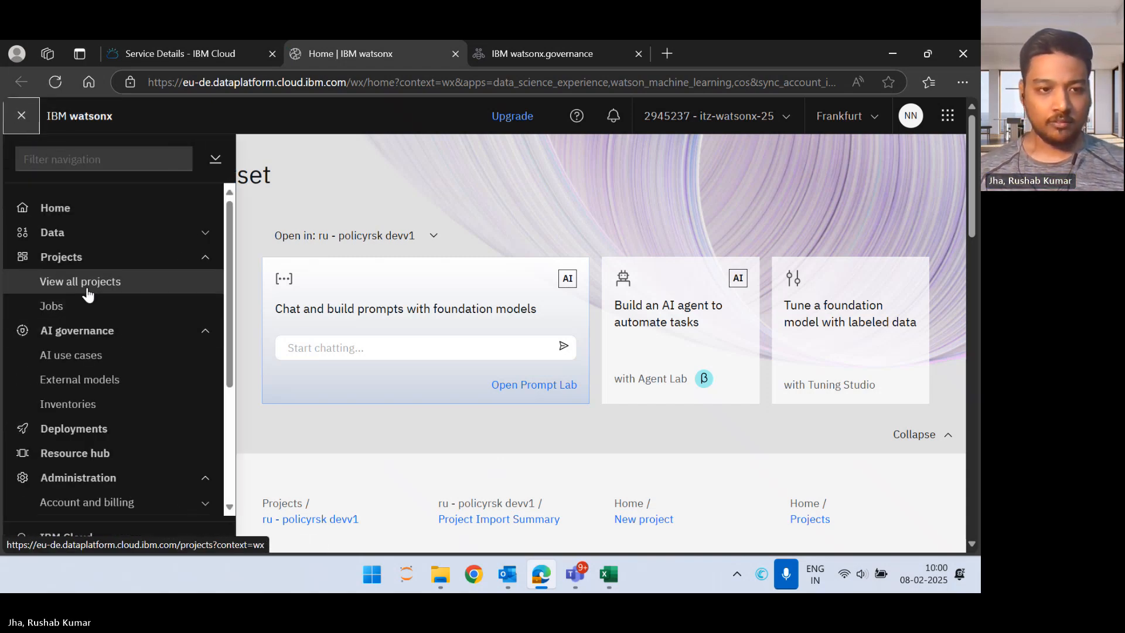
click(87, 405)
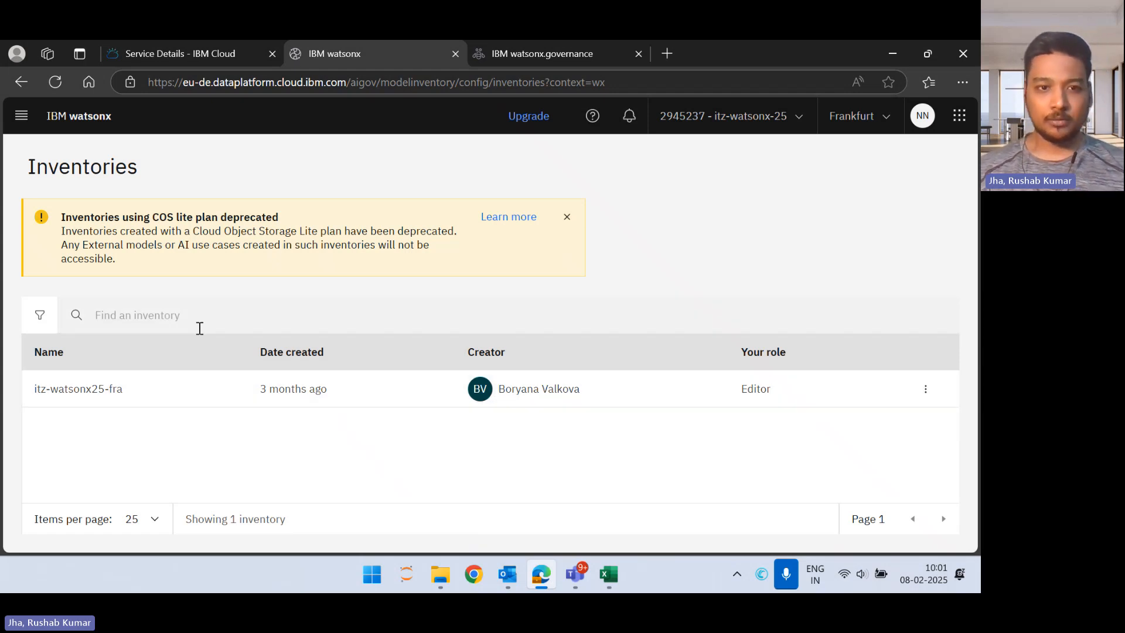
Step: Delete the project "ru - policyrsk devv1" from the list of all projects, entering its name to confirm the deletion
click(23, 118)
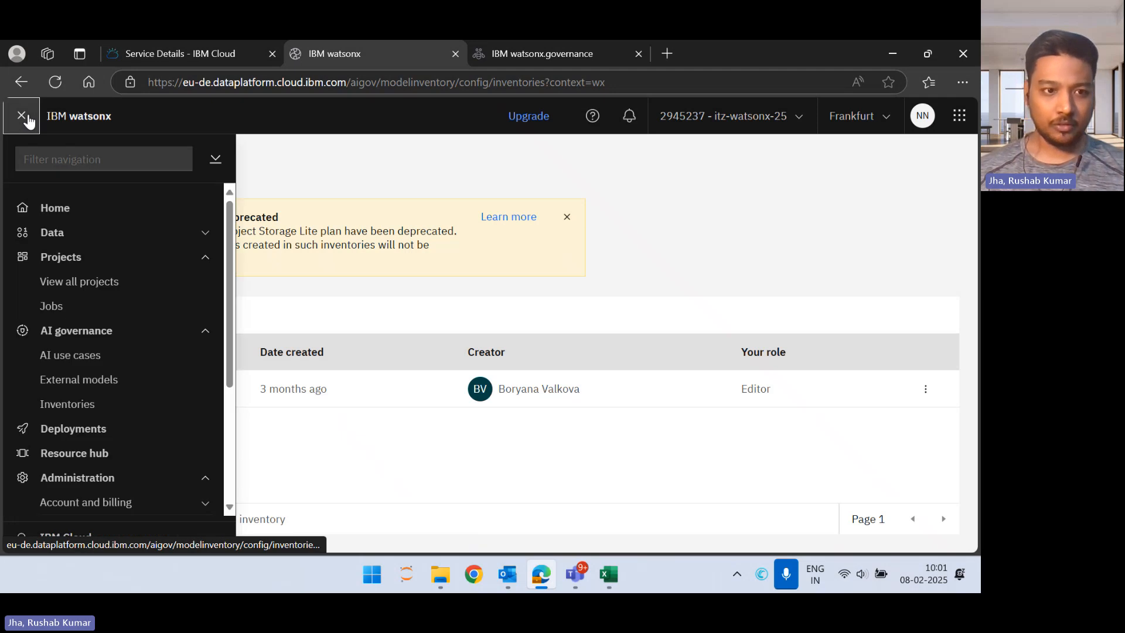
click(88, 282)
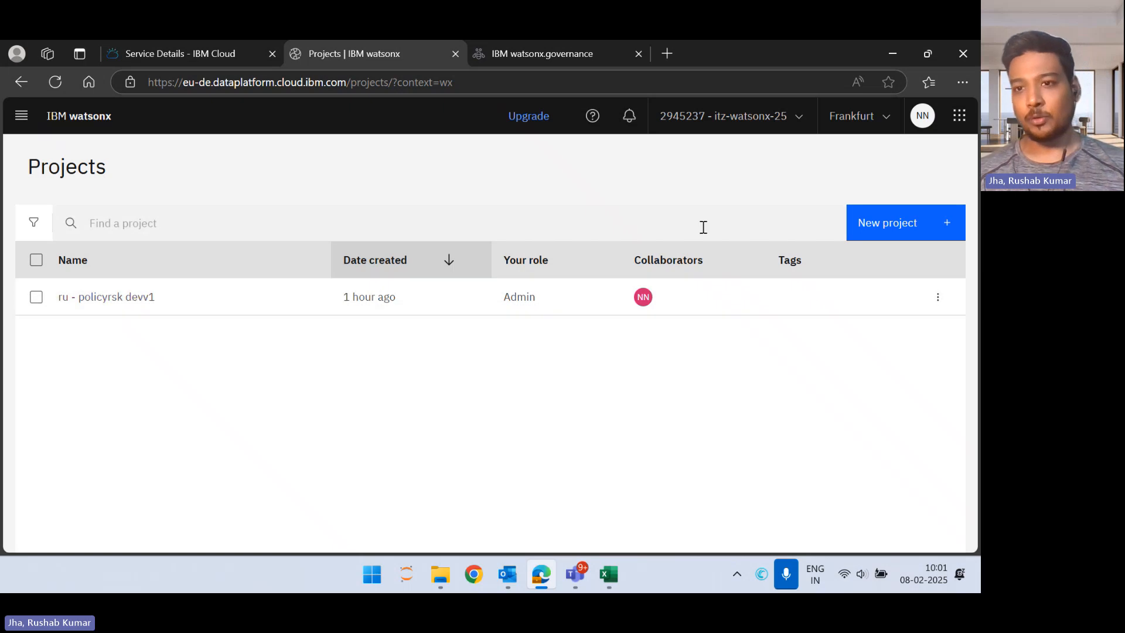
click(937, 297)
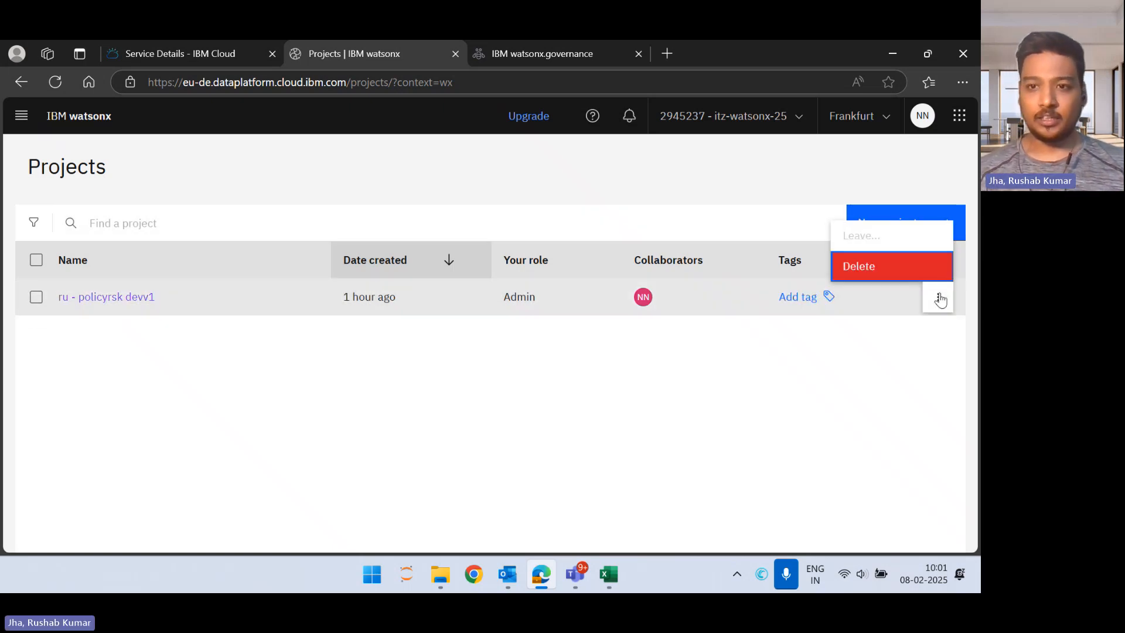
click(875, 269)
click(434, 355)
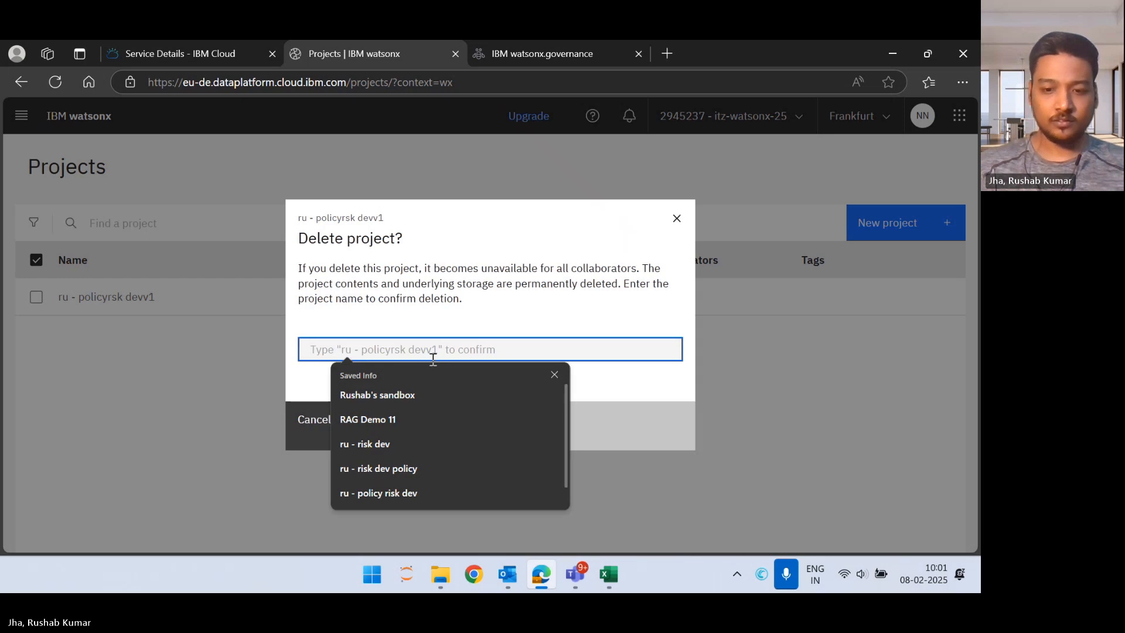
text(ru - policy )
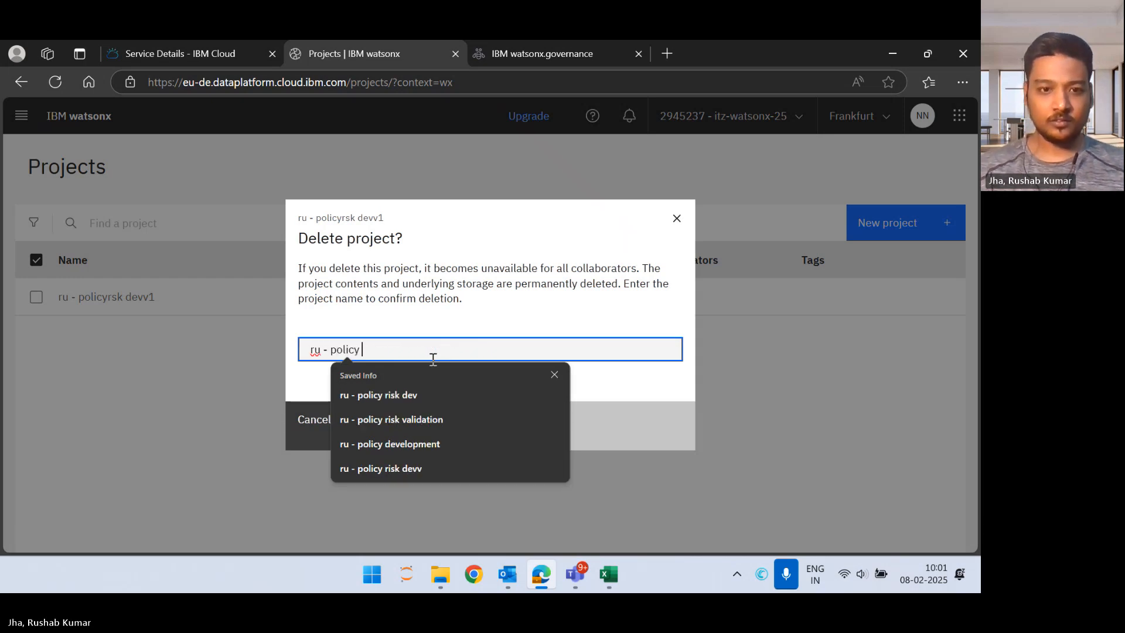
text(risk dev)
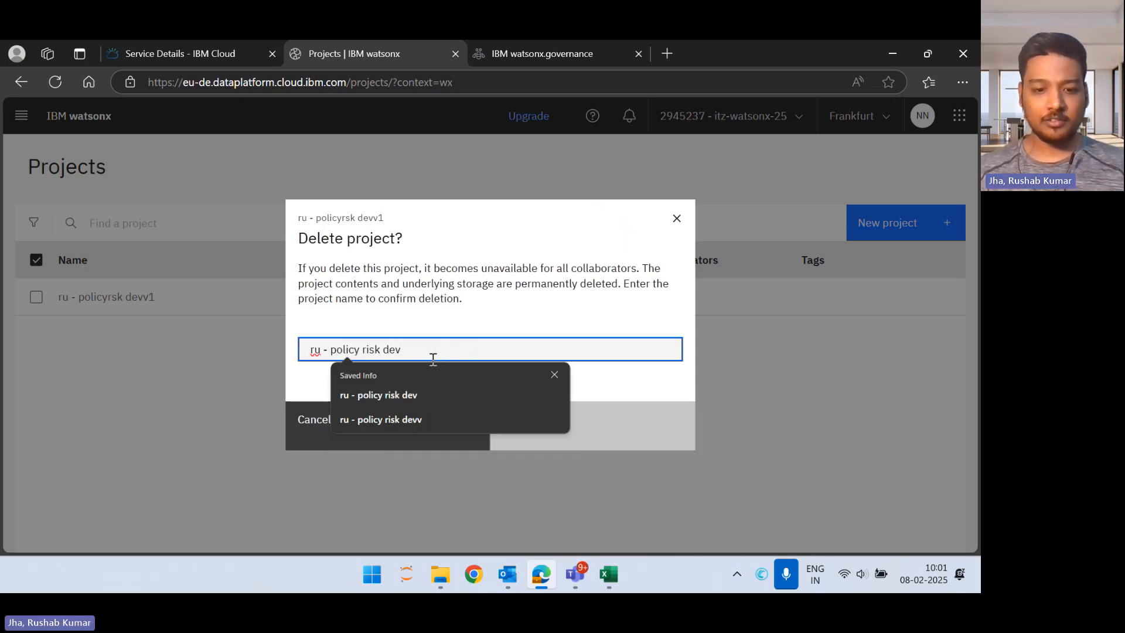
text(v1)
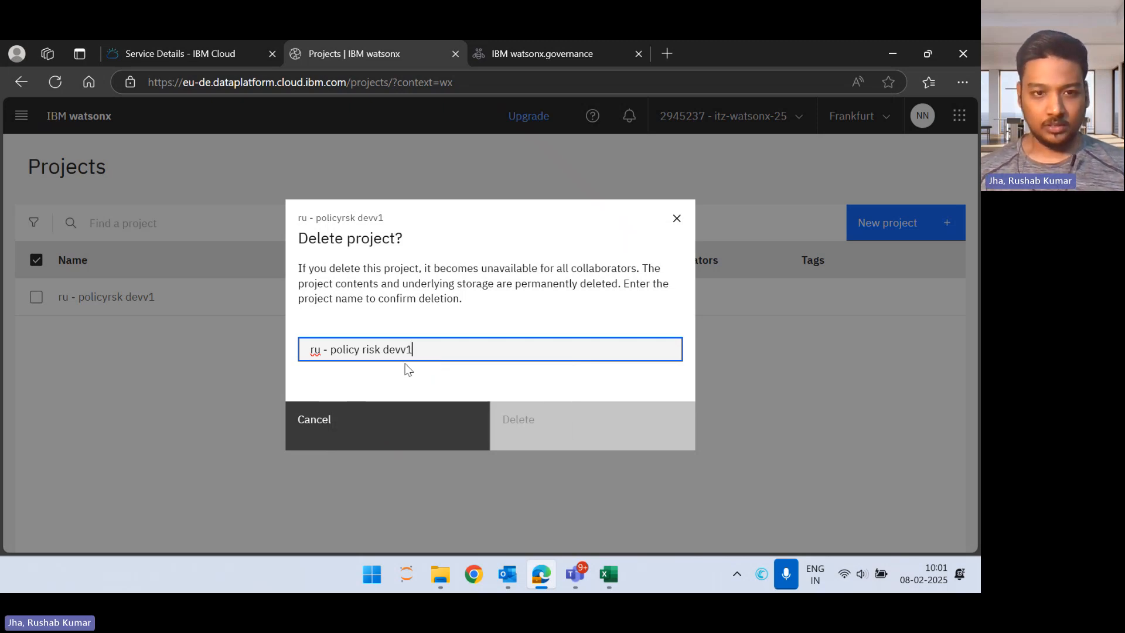
click(373, 350)
key(BackSpace)
key(BackSpace)
key(BackSpace)
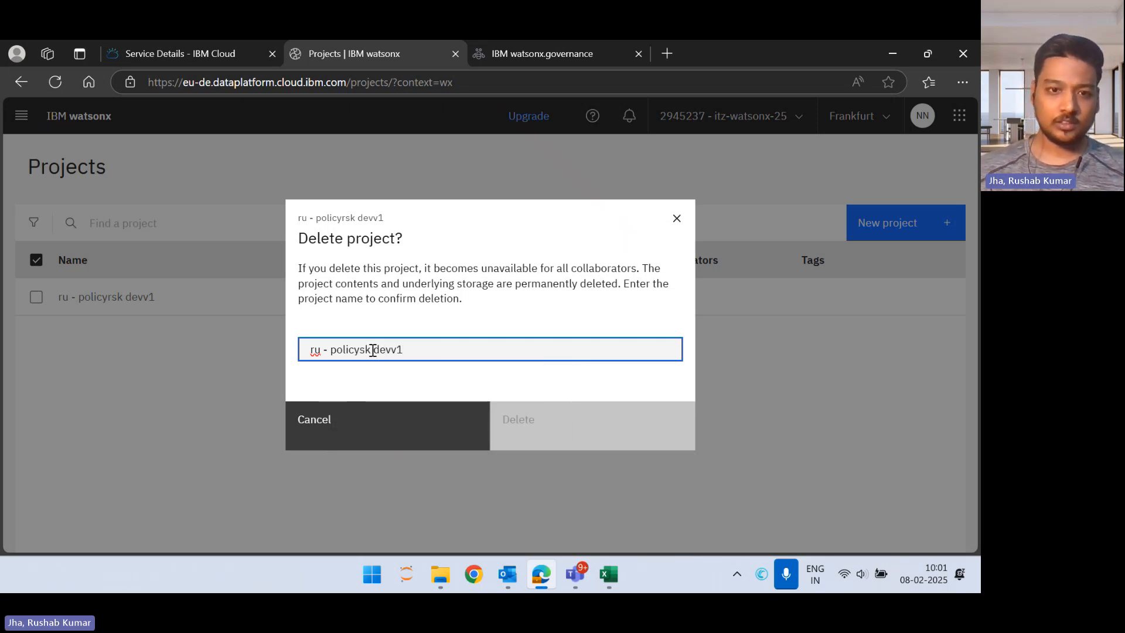
text(r)
click(608, 426)
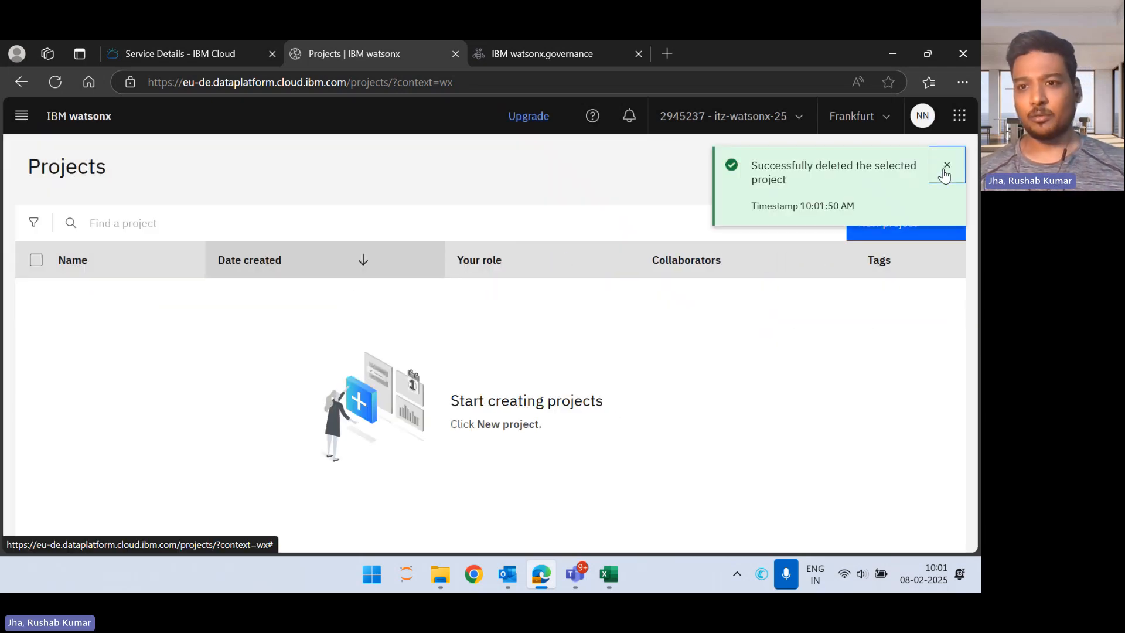
click(944, 166)
Step: Start a new project from a local file, uploading policy_risk_development (2).zip from the Downloads folder
click(888, 225)
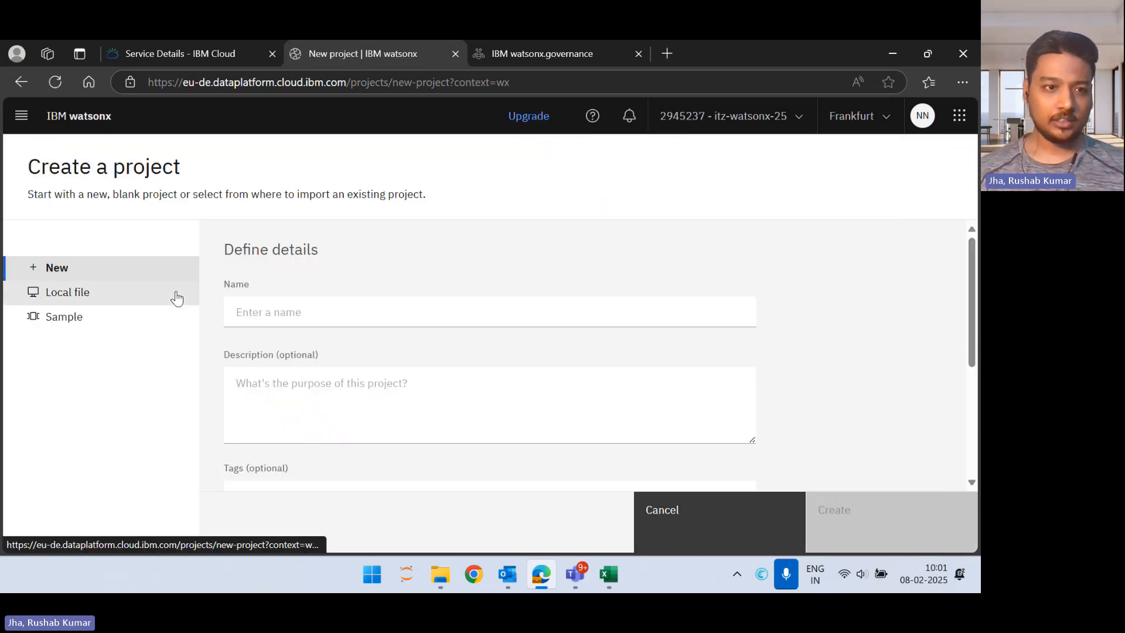
click(177, 299)
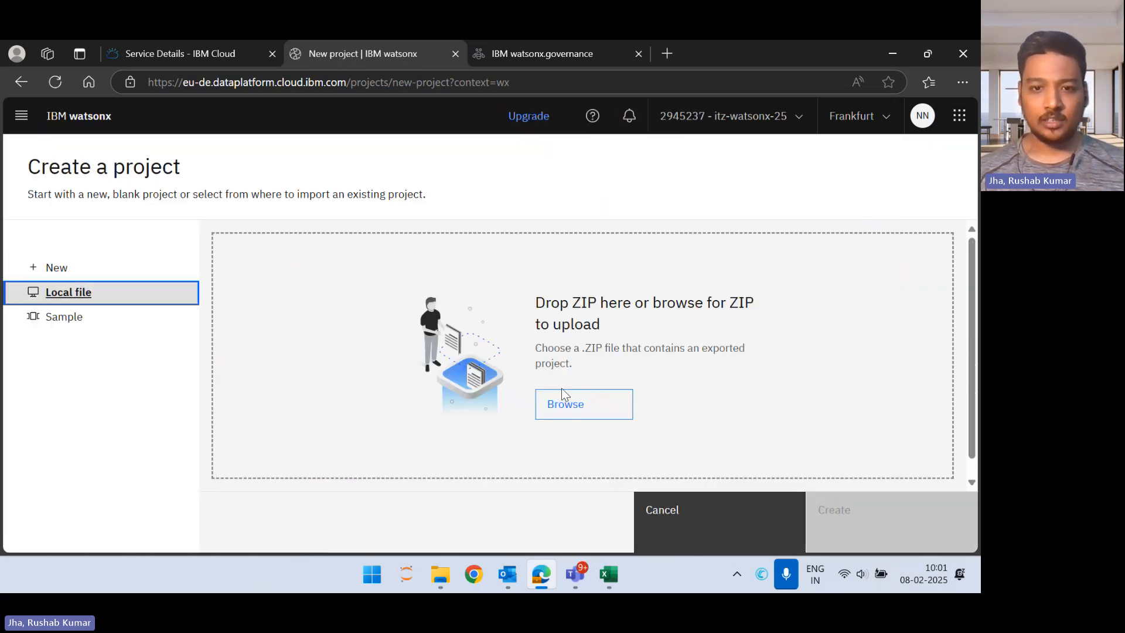
click(566, 402)
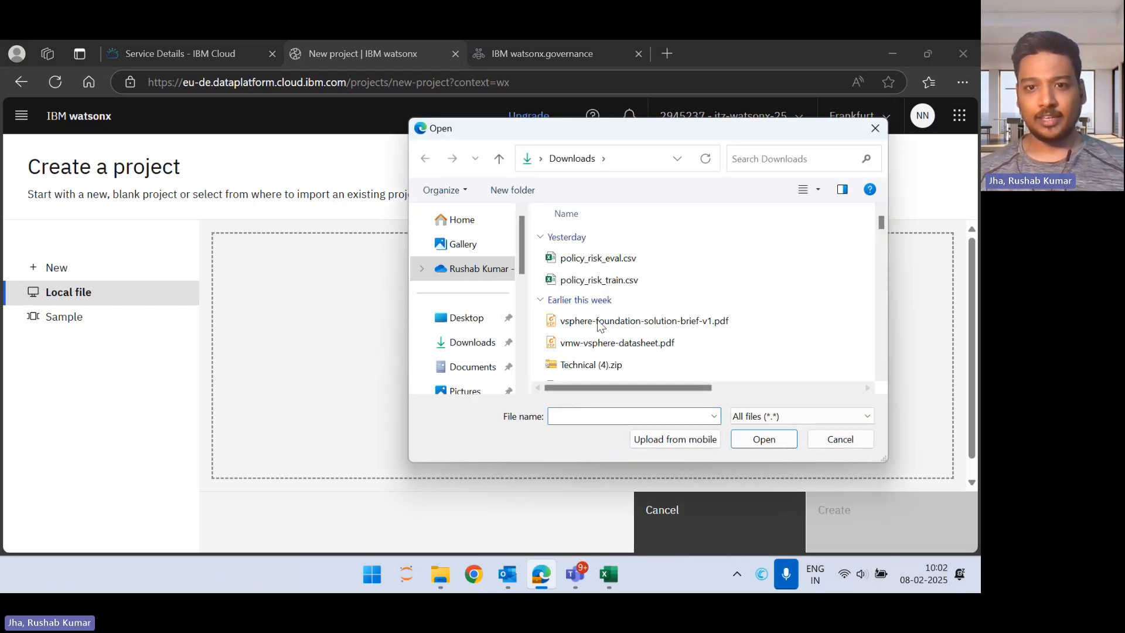
scroll(644, 308, down, 2)
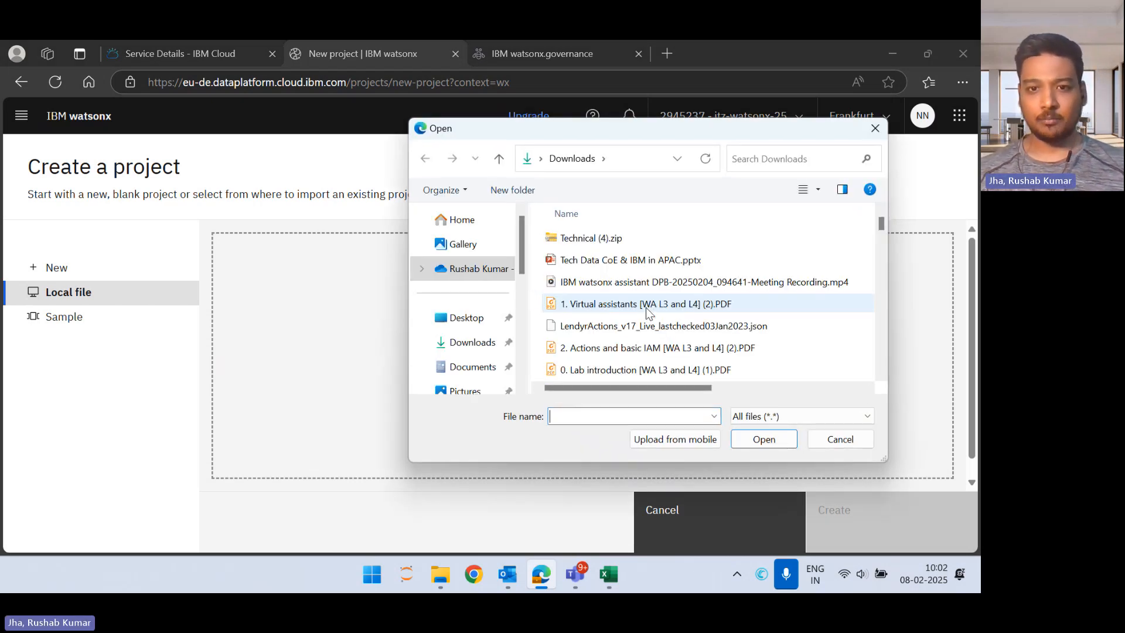
scroll(648, 313, down, 1)
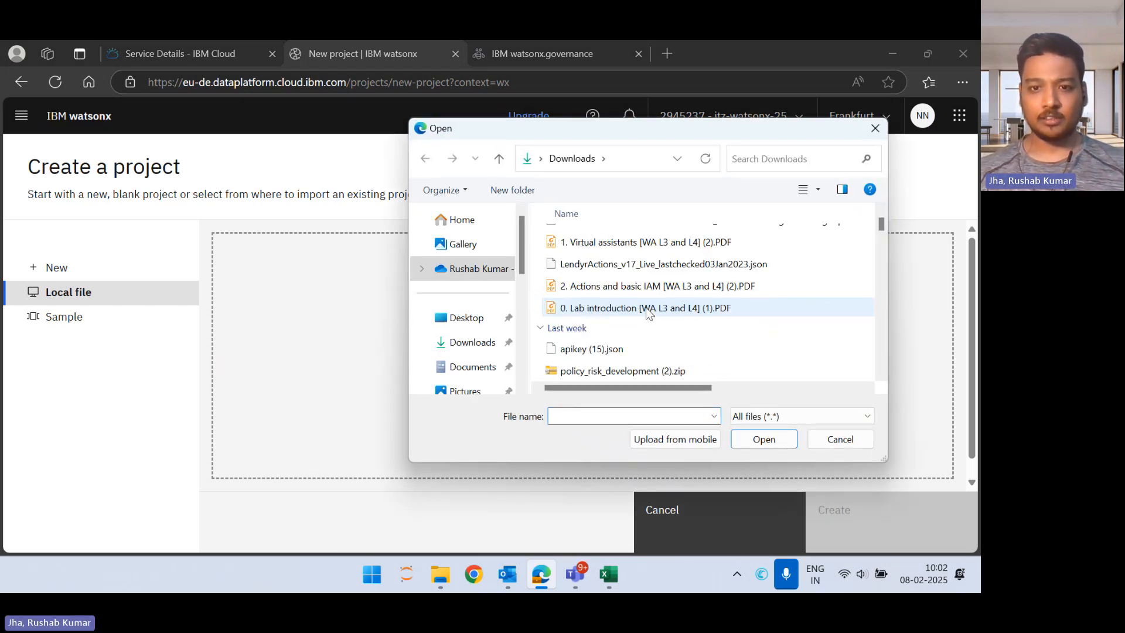
click(627, 374)
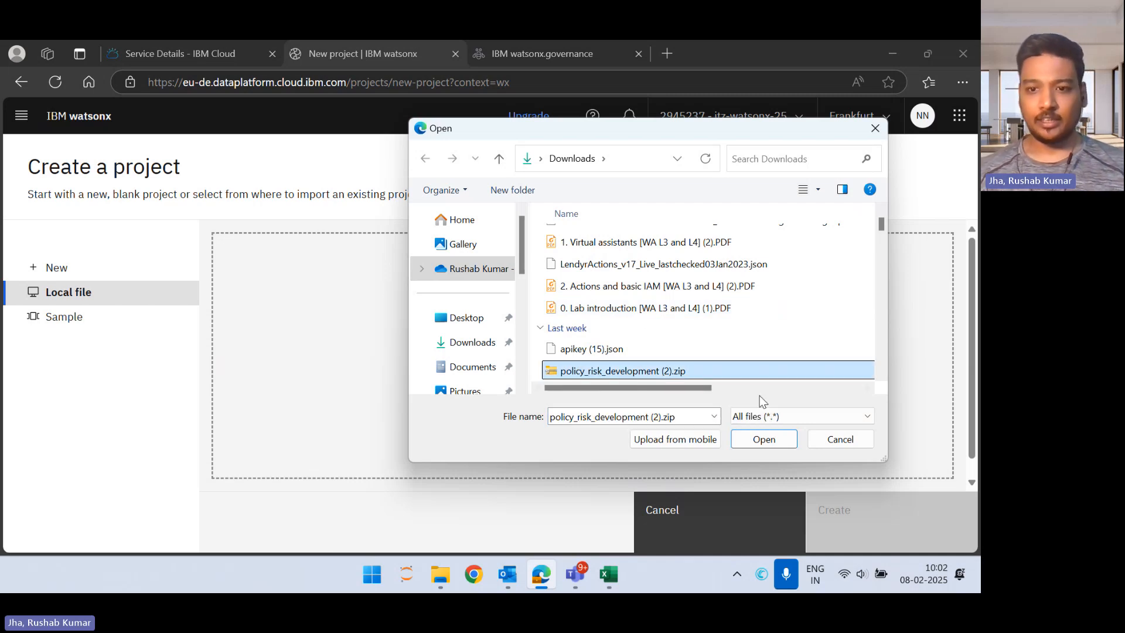
click(752, 441)
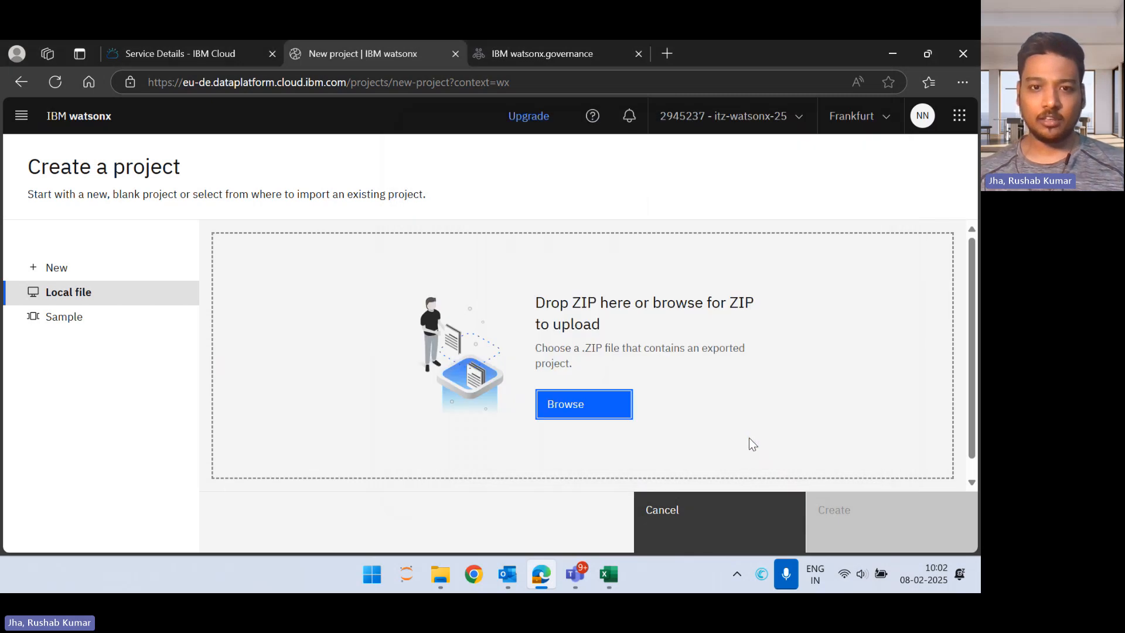
Step: Name the imported project with the owner's first name followed by "- policy risk development"
click(539, 390)
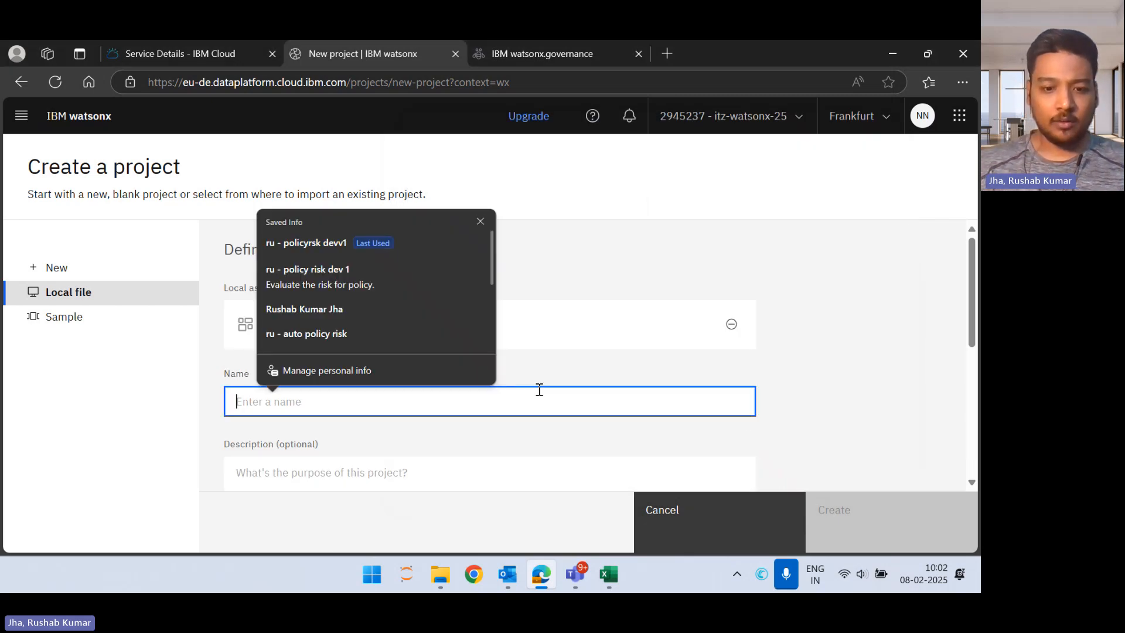
text(rushab - )
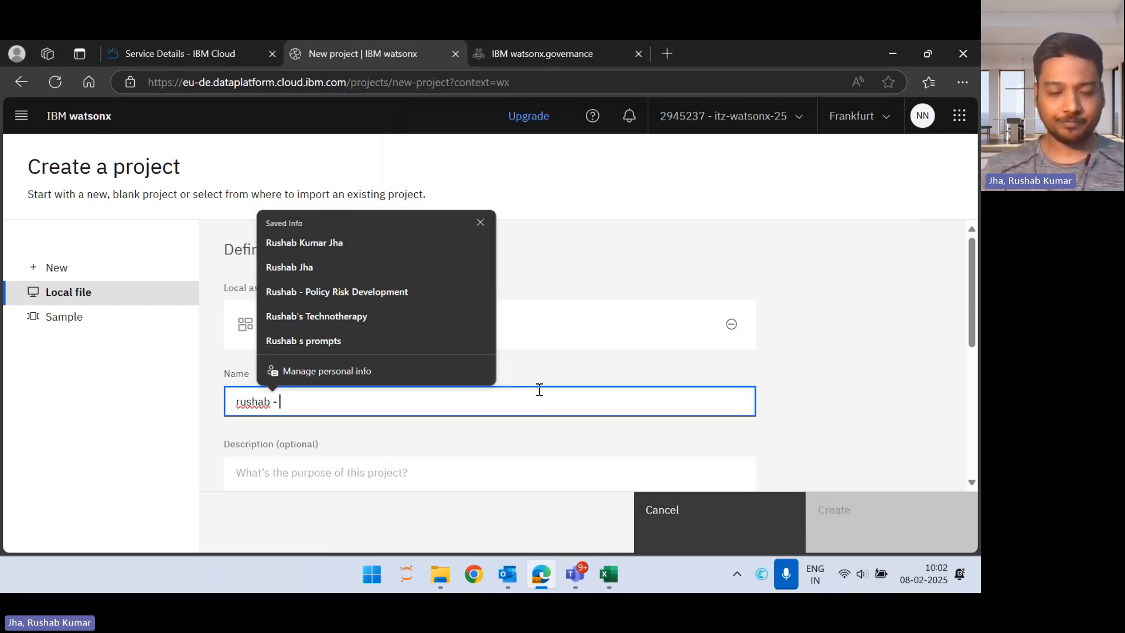
text(po)
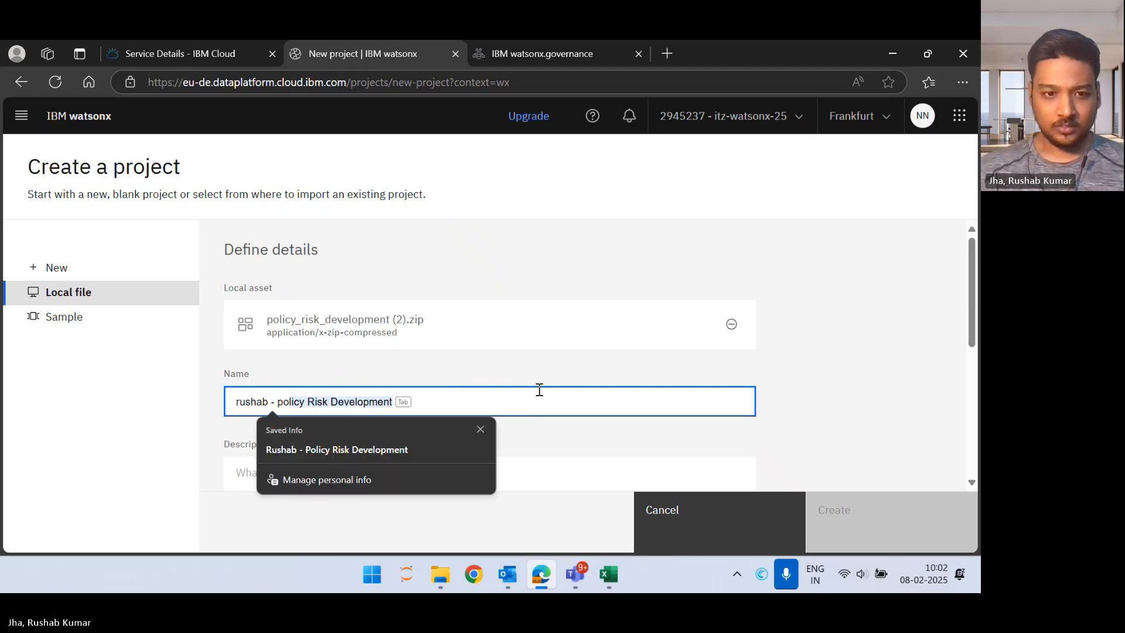
text(li)
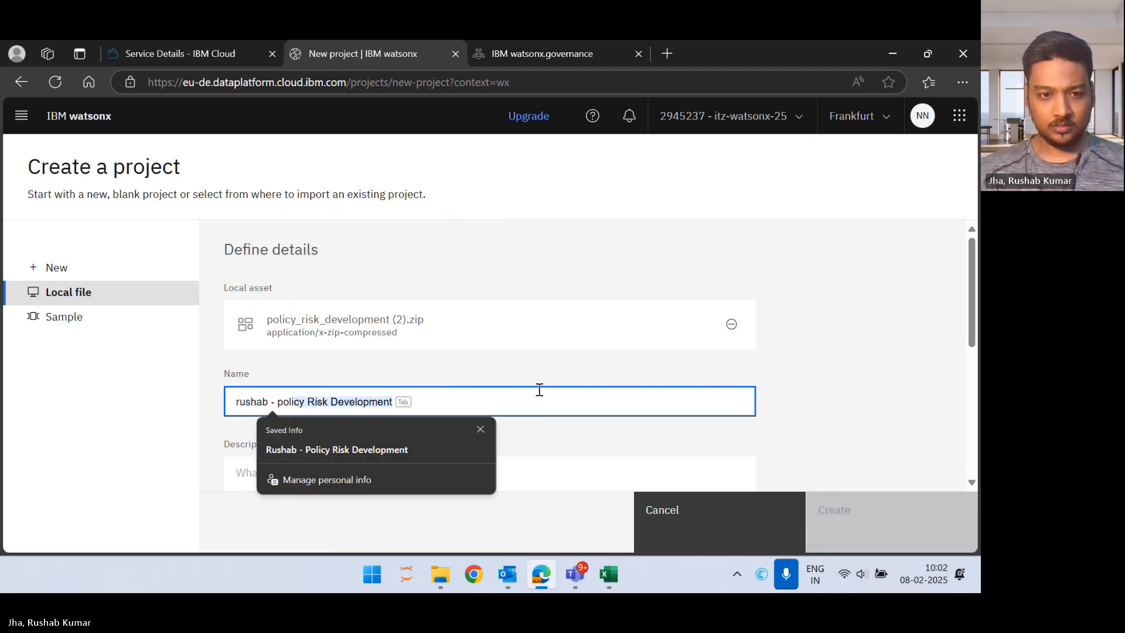
text(cy risk )
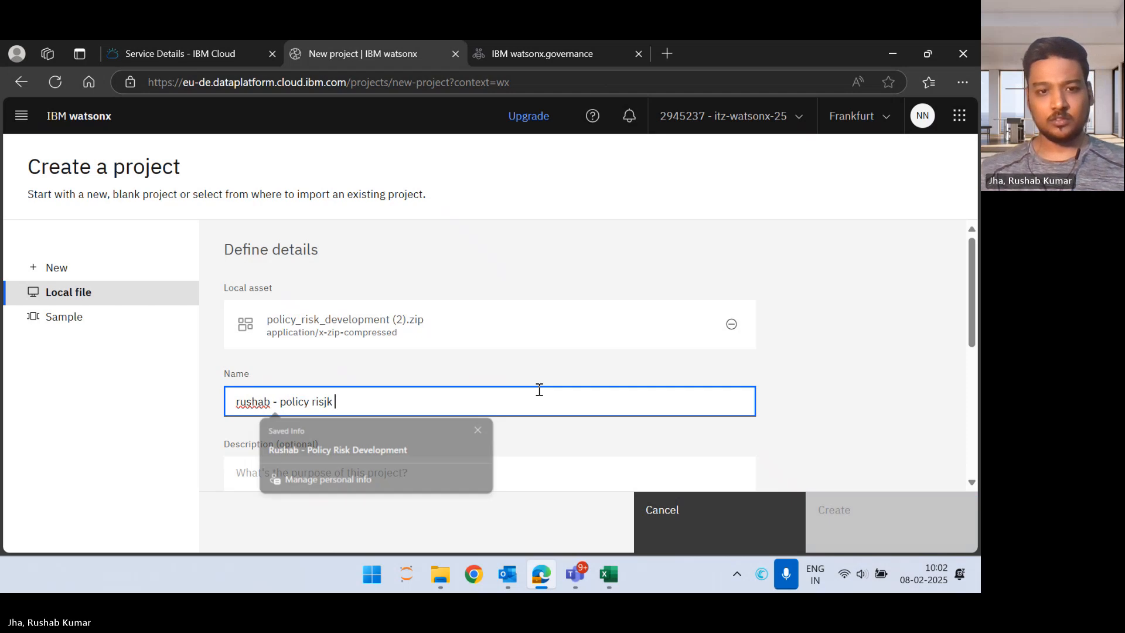
text(devel)
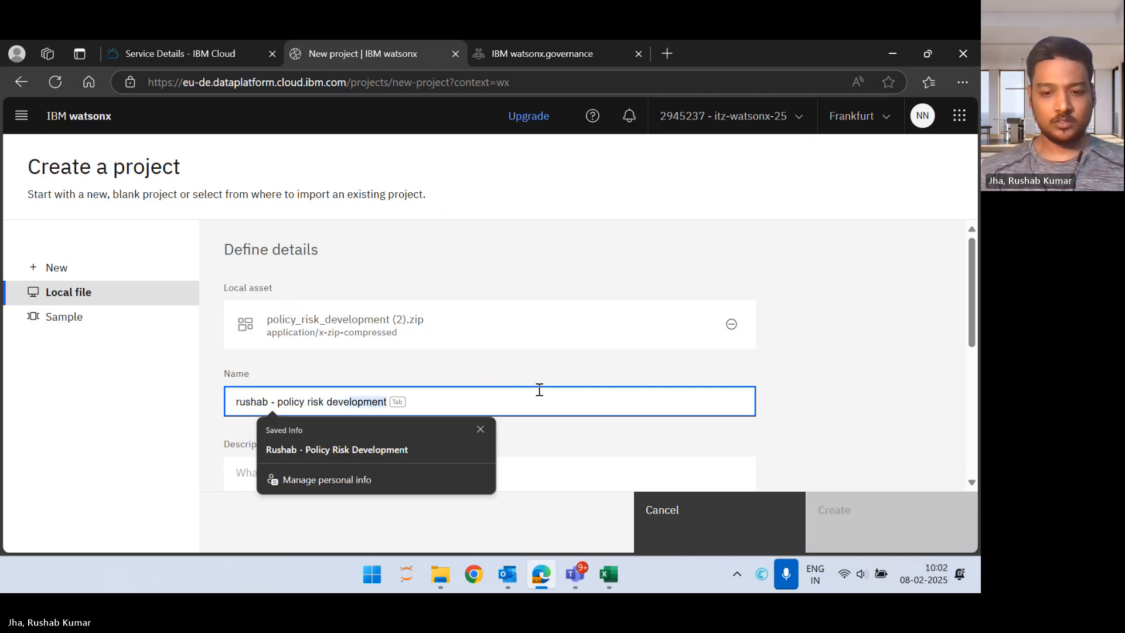
text(opment)
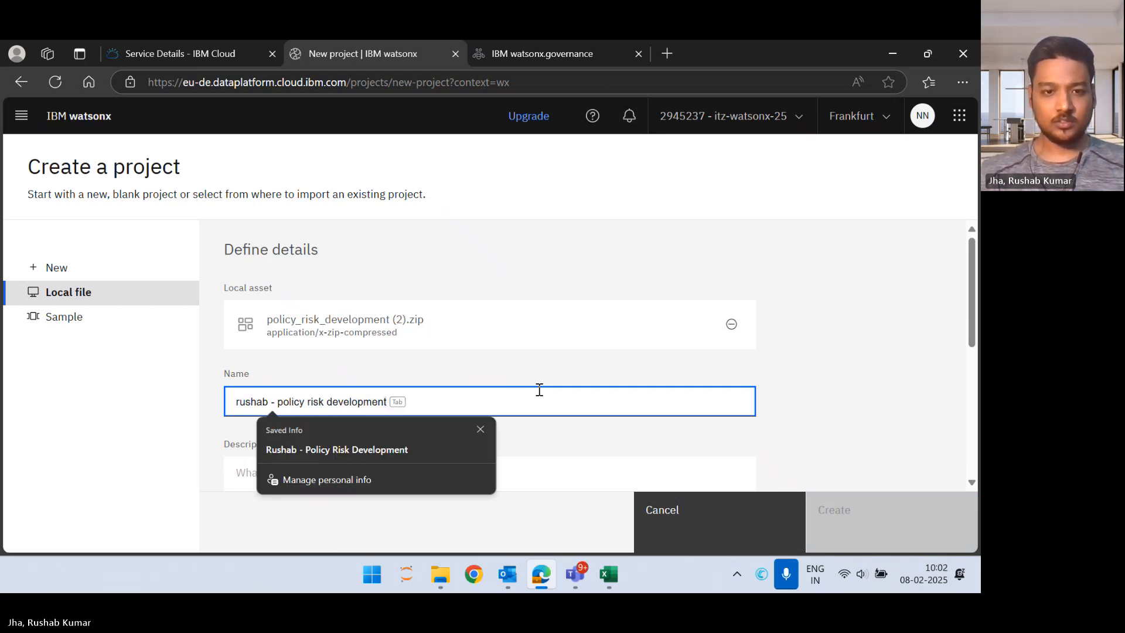
Step: Enter the project description "To evaluate the auto insurance policy for risk"
scroll(539, 390, down, 2)
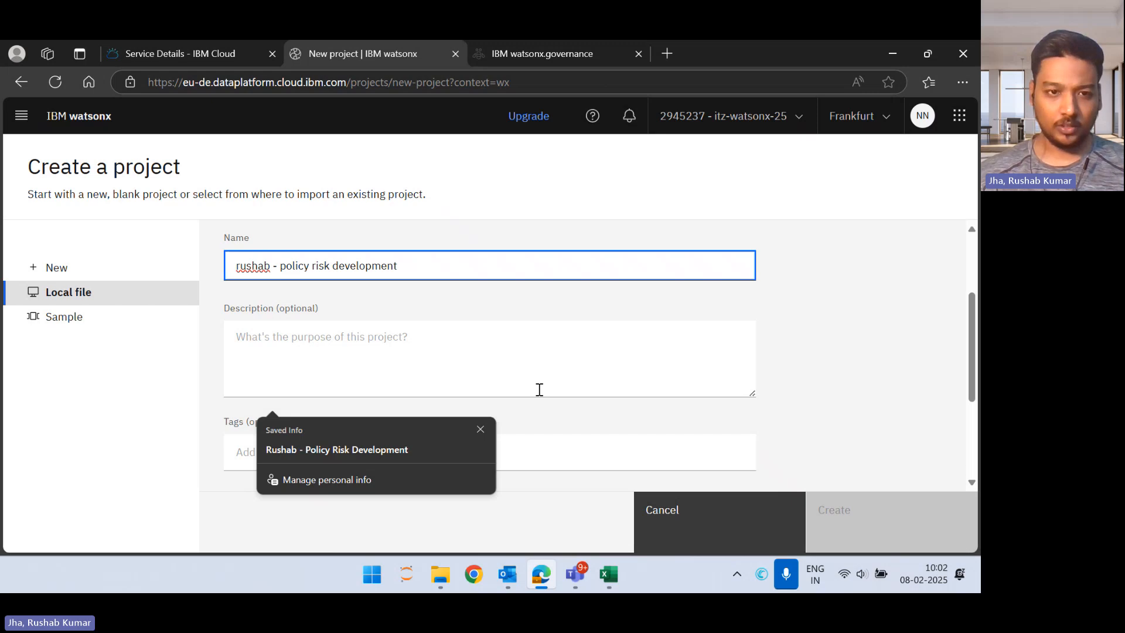
click(480, 369)
text(To evaluate the )
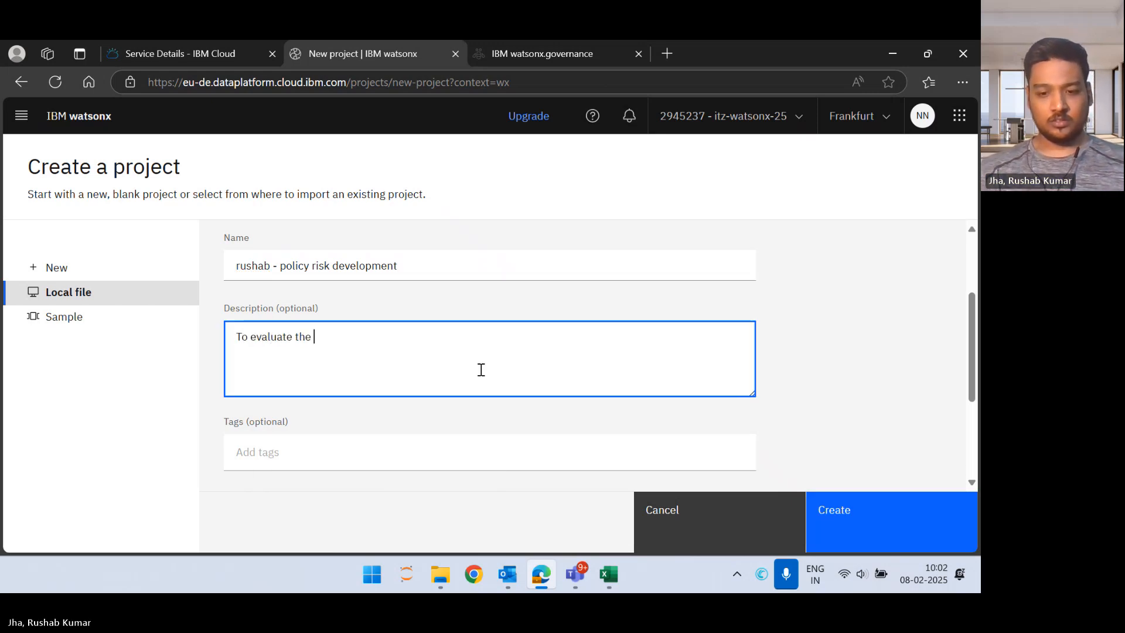
text(auo)
key(BackSpace)
text(to)
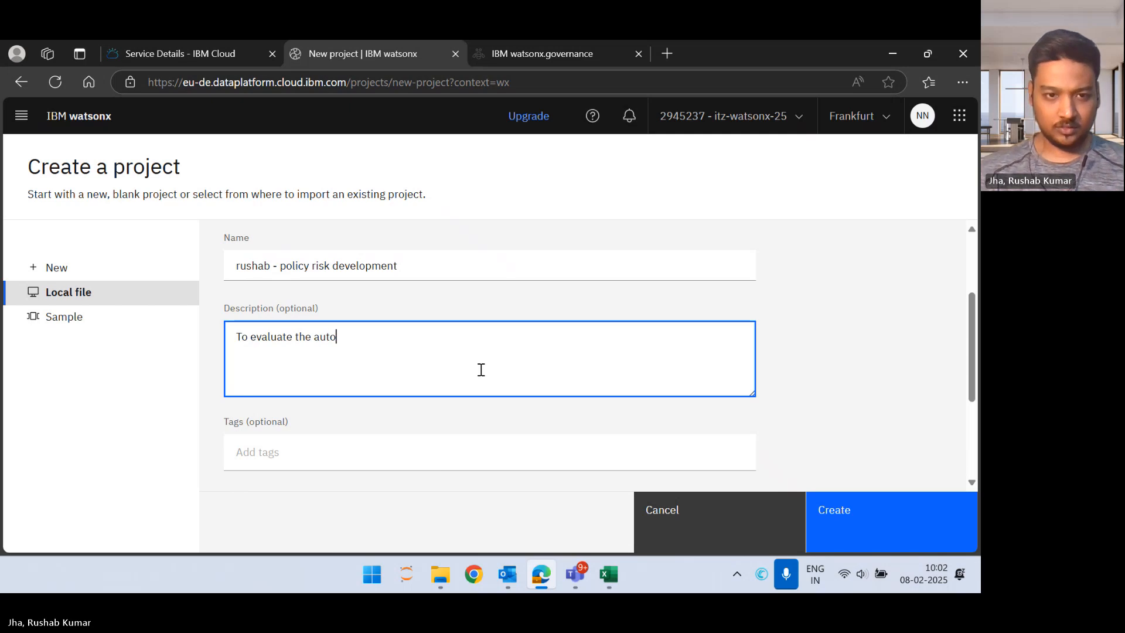
text( insurance )
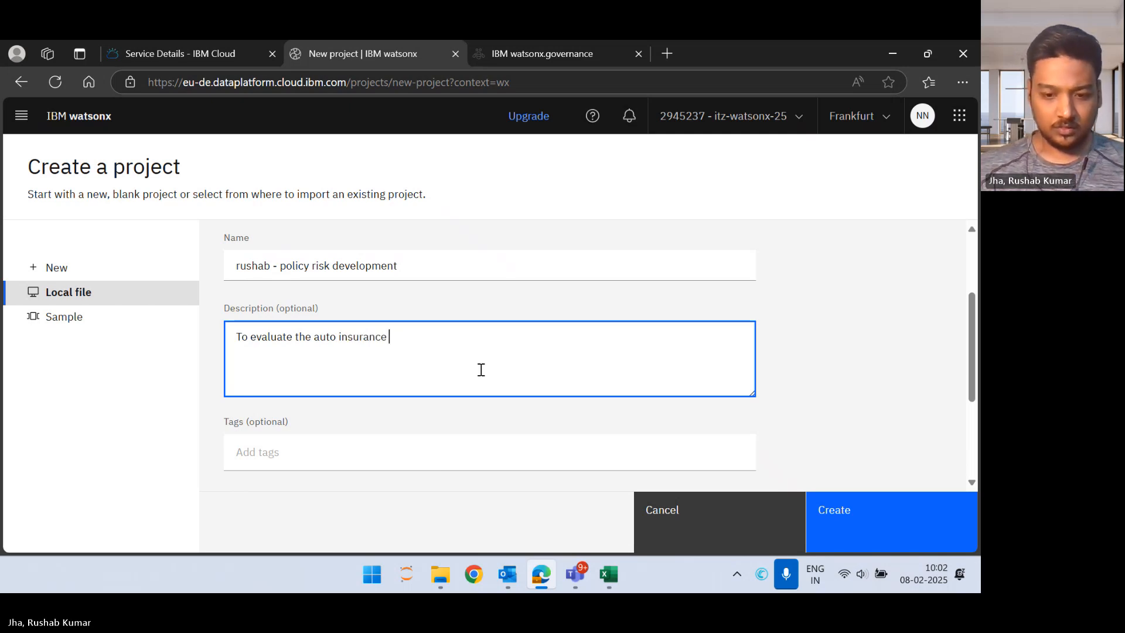
text(policy for )
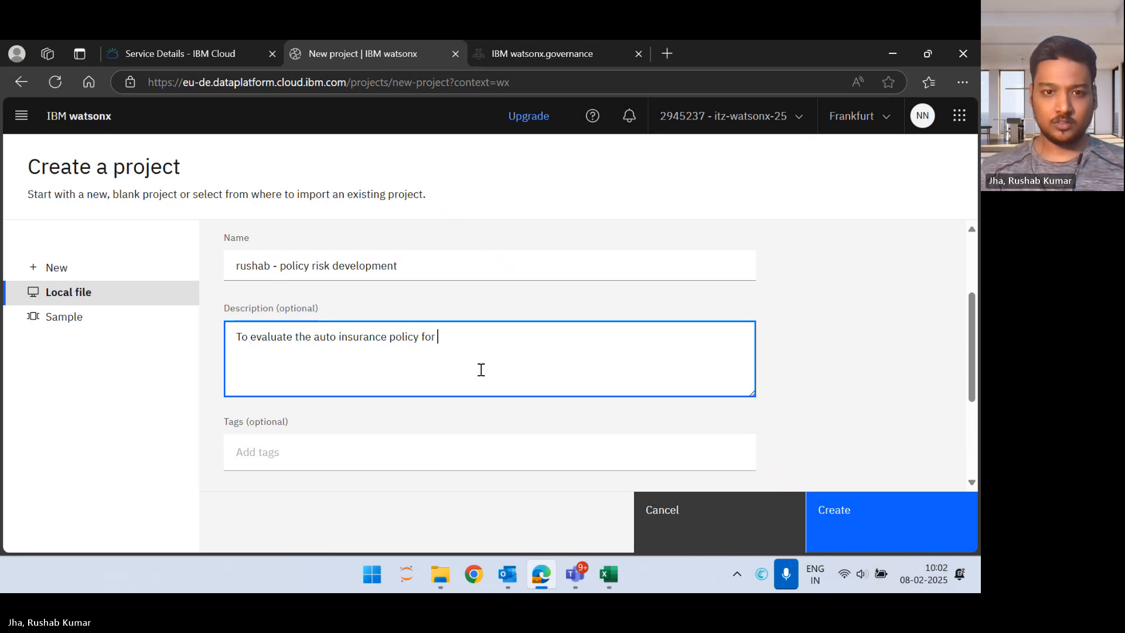
text(risk)
Step: Review the remaining project details and create the project from the uploaded ZIP file
scroll(482, 370, down, 3)
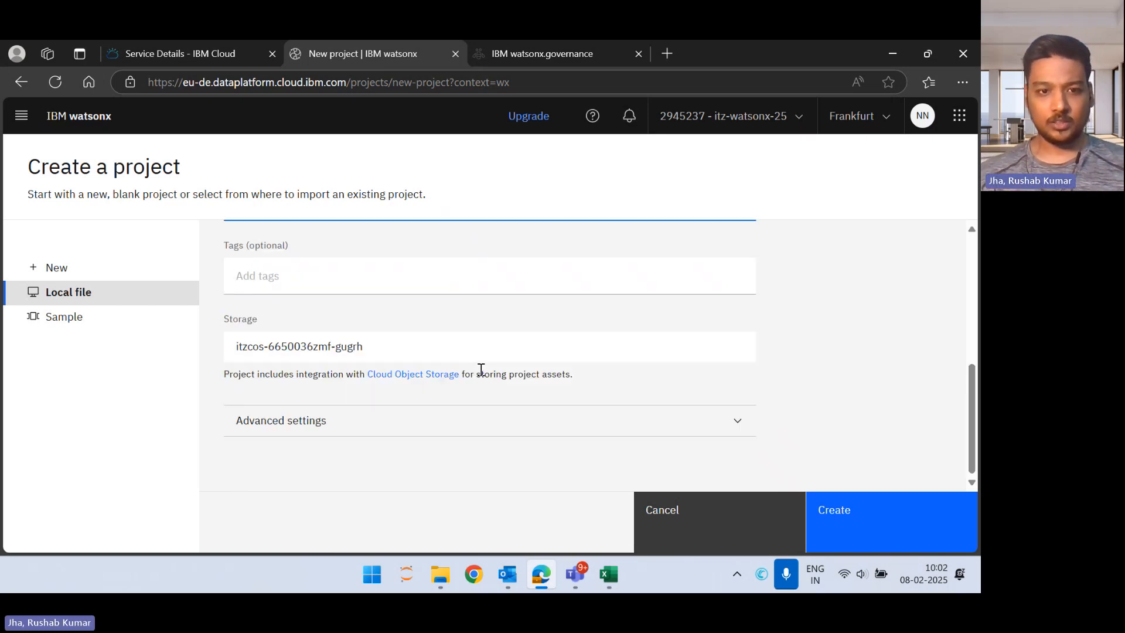
scroll(544, 405, up, 3)
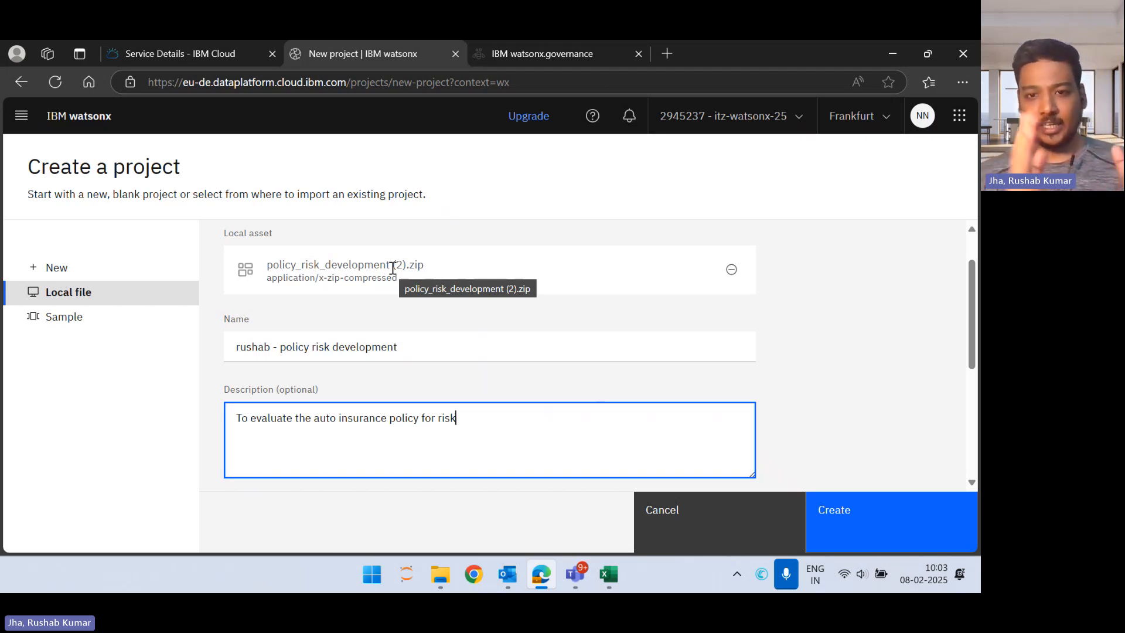
scroll(586, 375, down, 3)
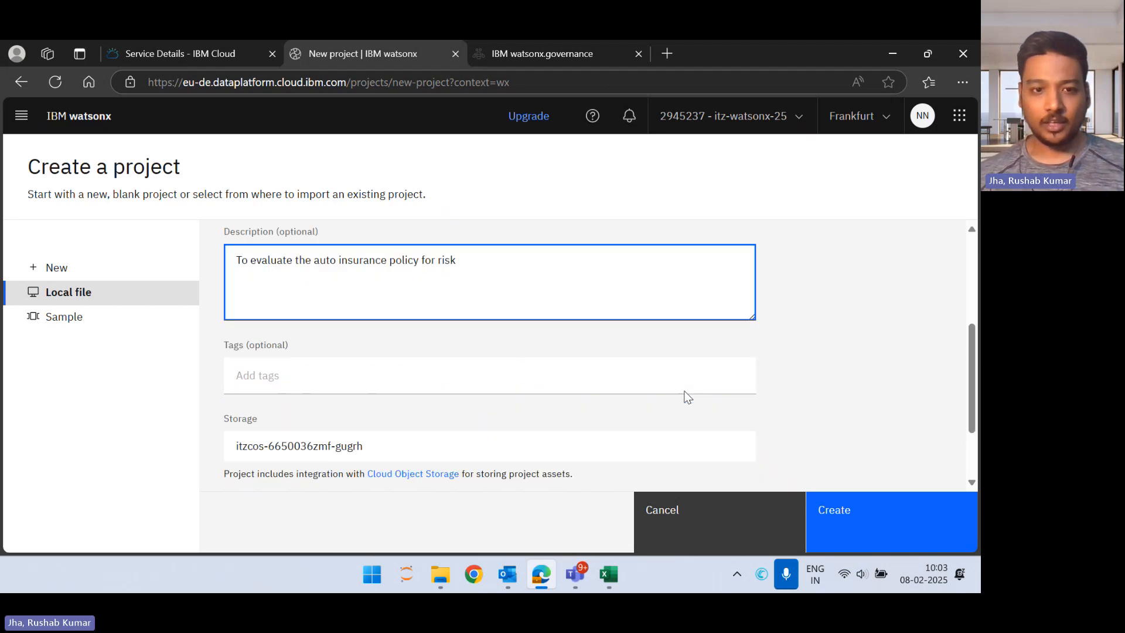
click(889, 512)
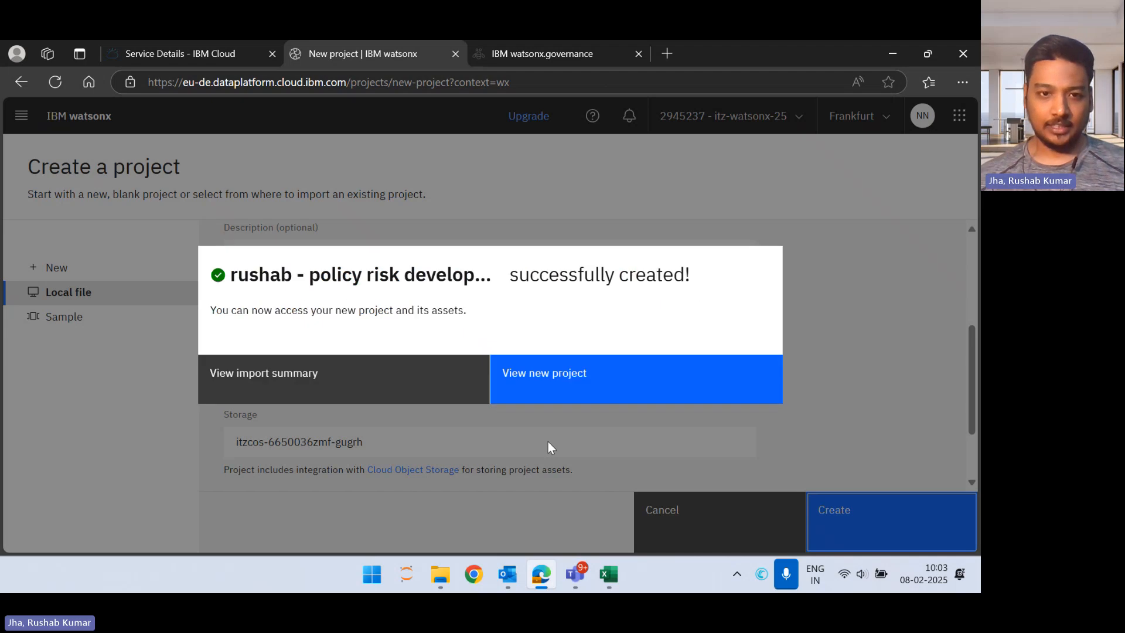
Step: Review the imported assets in the project import summary and close it to open the new project
click(290, 380)
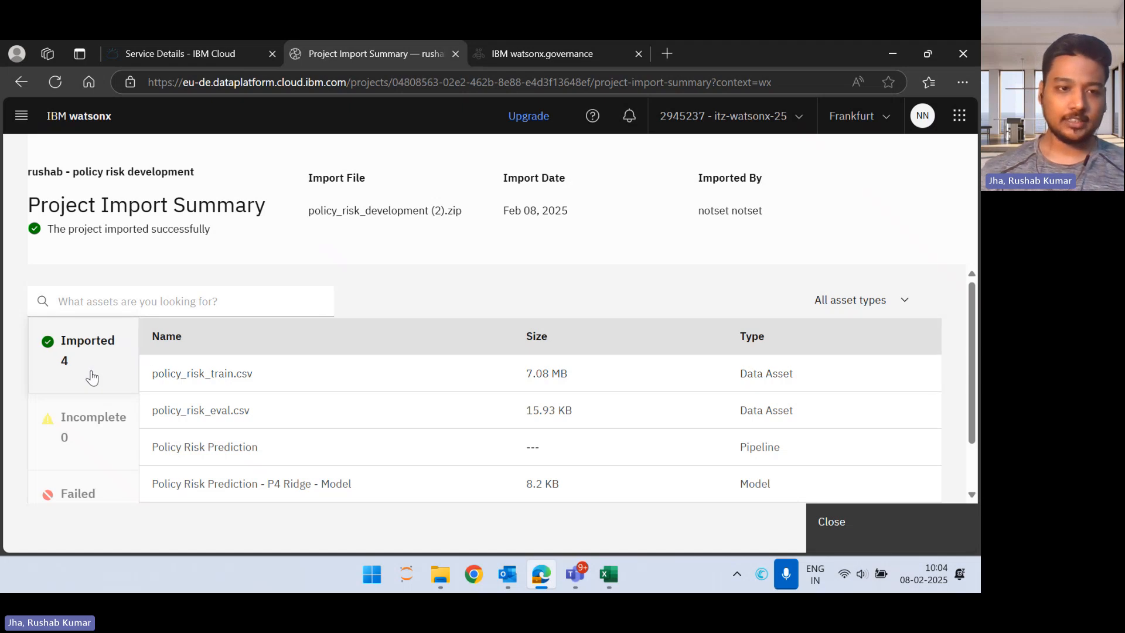
click(91, 378)
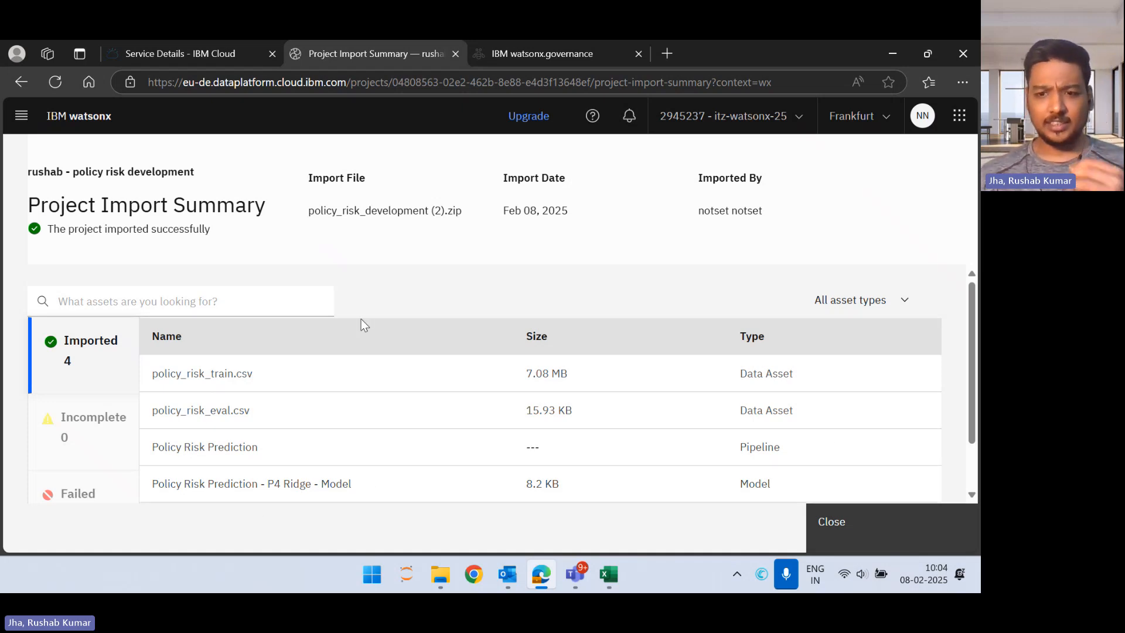
click(866, 522)
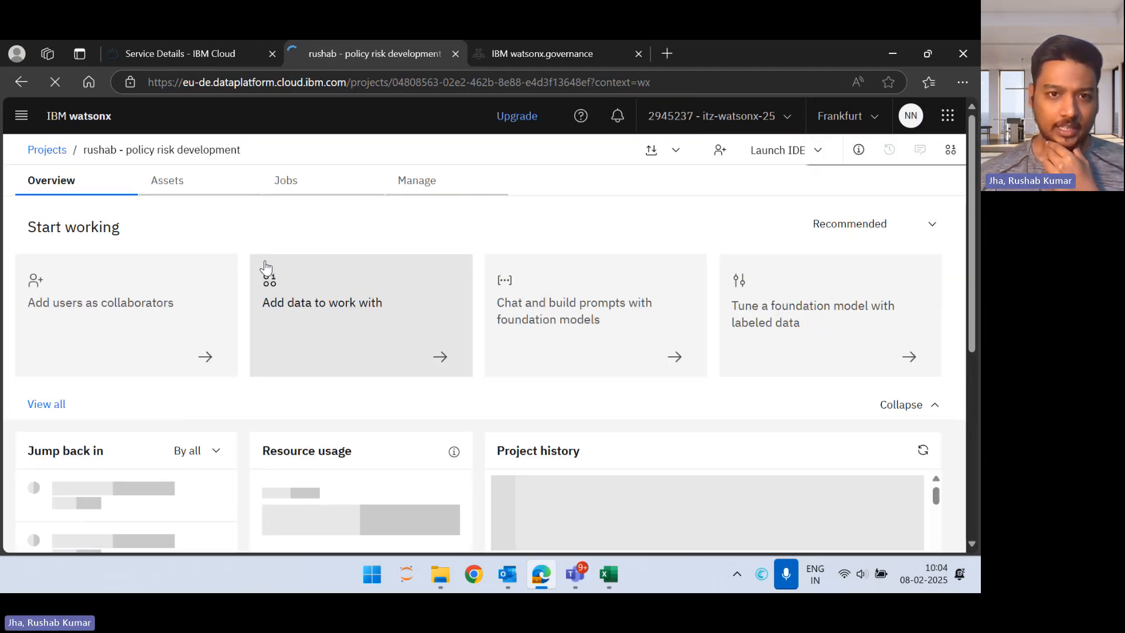
Step: Associate the watsonx.ai Runtime-cz service with the project, leaving it unselected in the list of IBM services
click(419, 193)
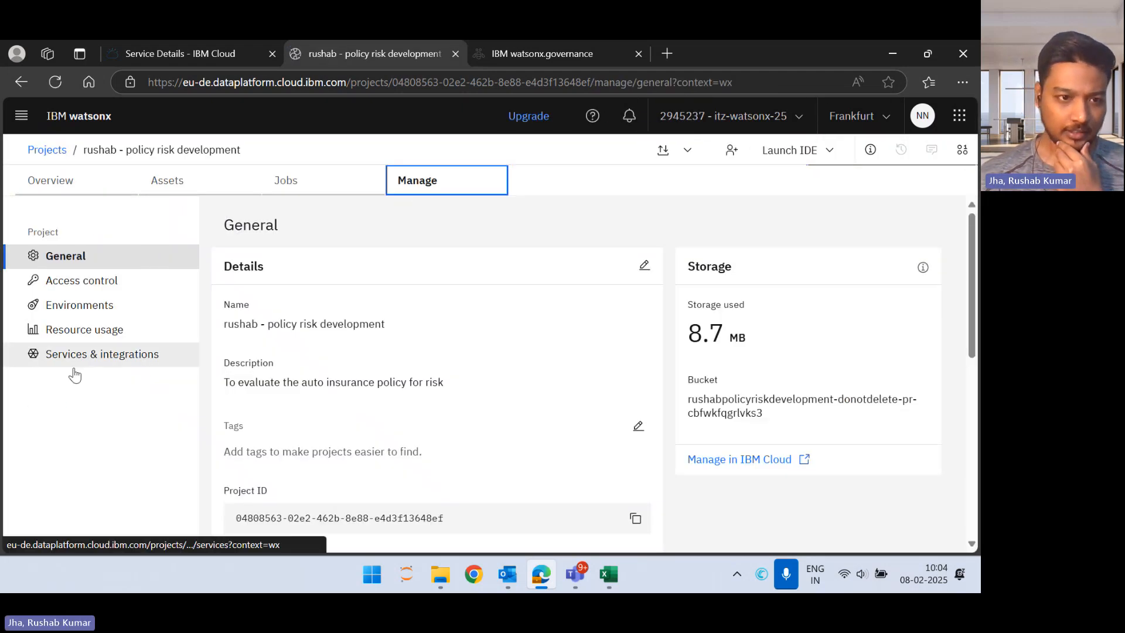
click(119, 362)
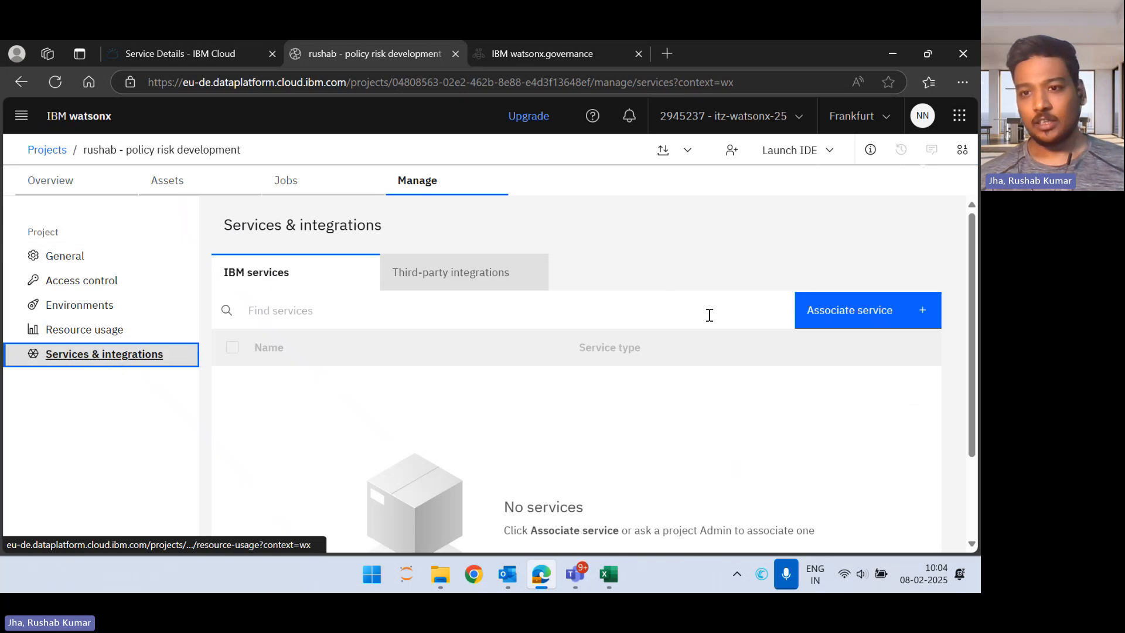
click(876, 319)
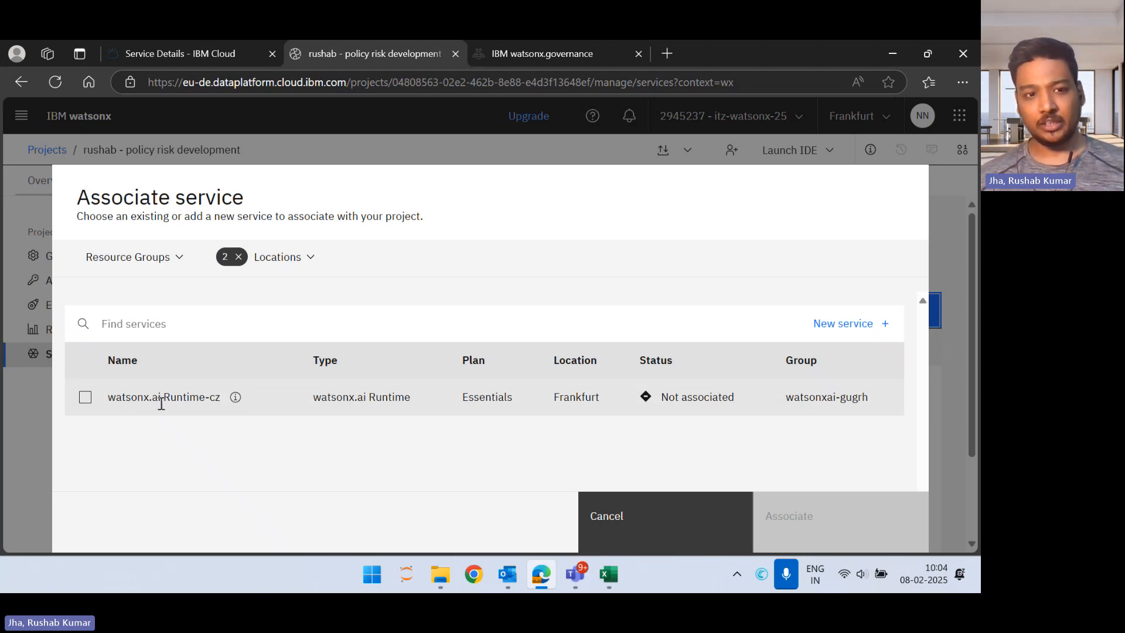
click(85, 398)
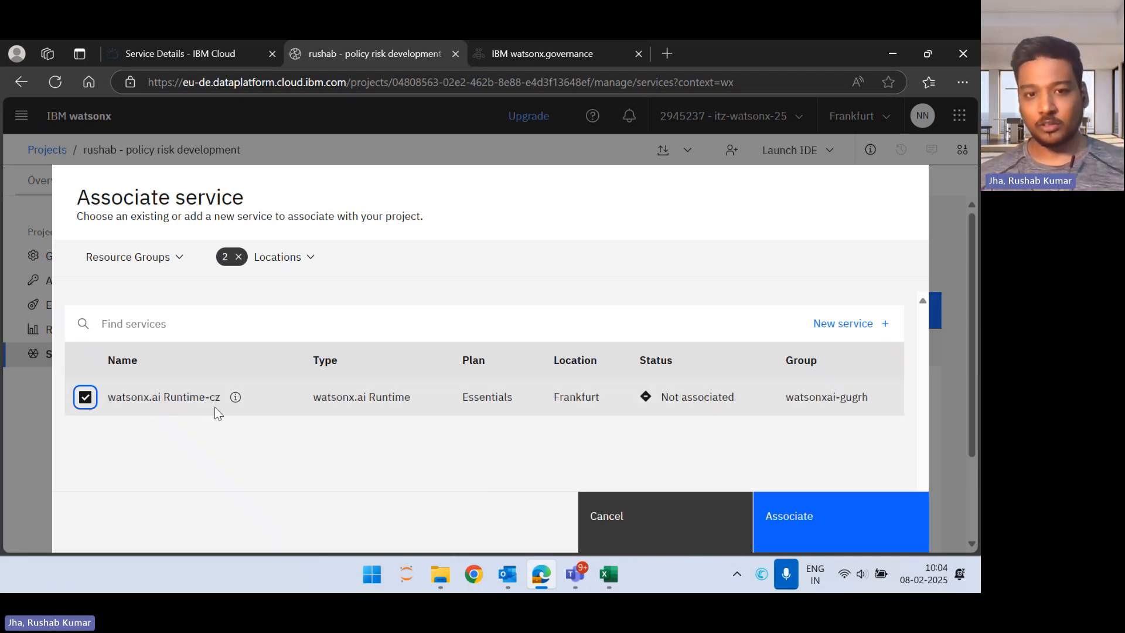
click(862, 518)
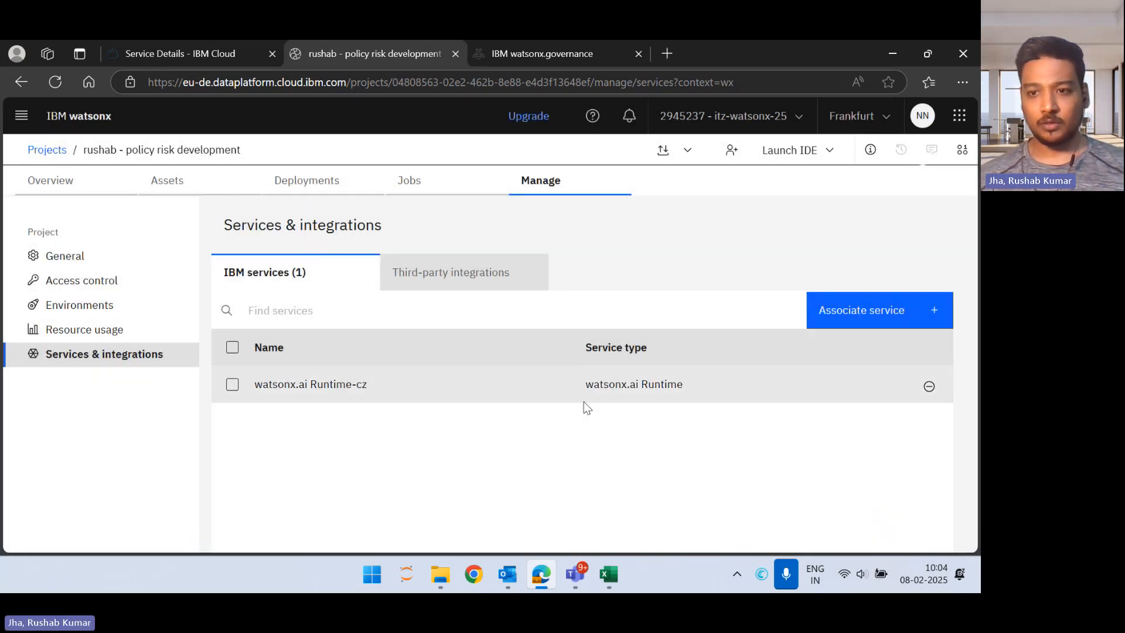
click(233, 384)
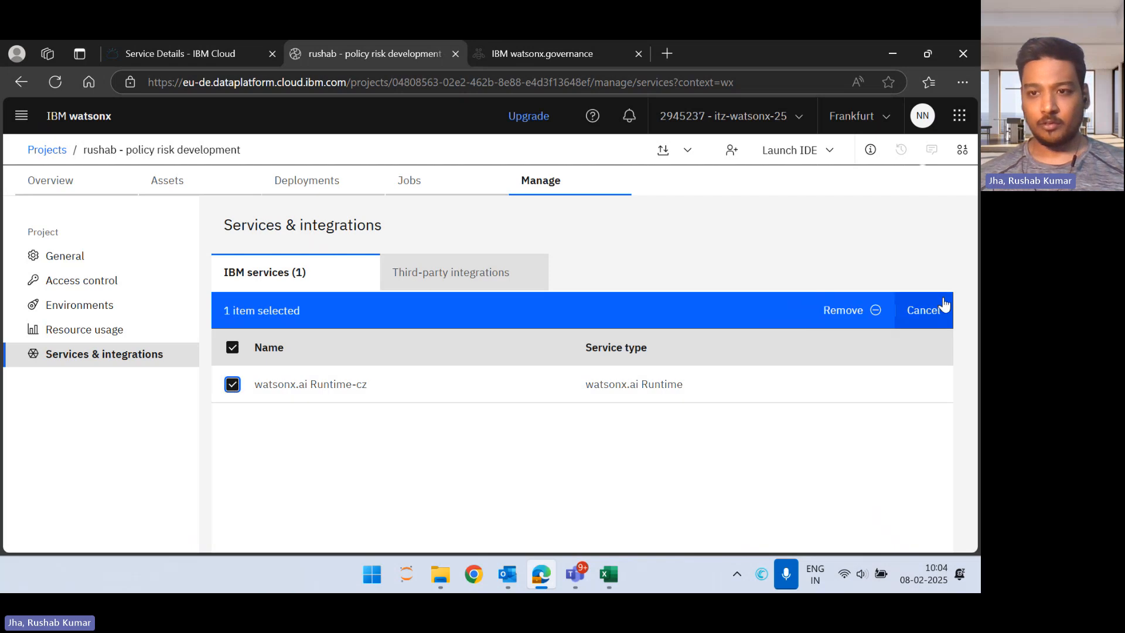
click(931, 322)
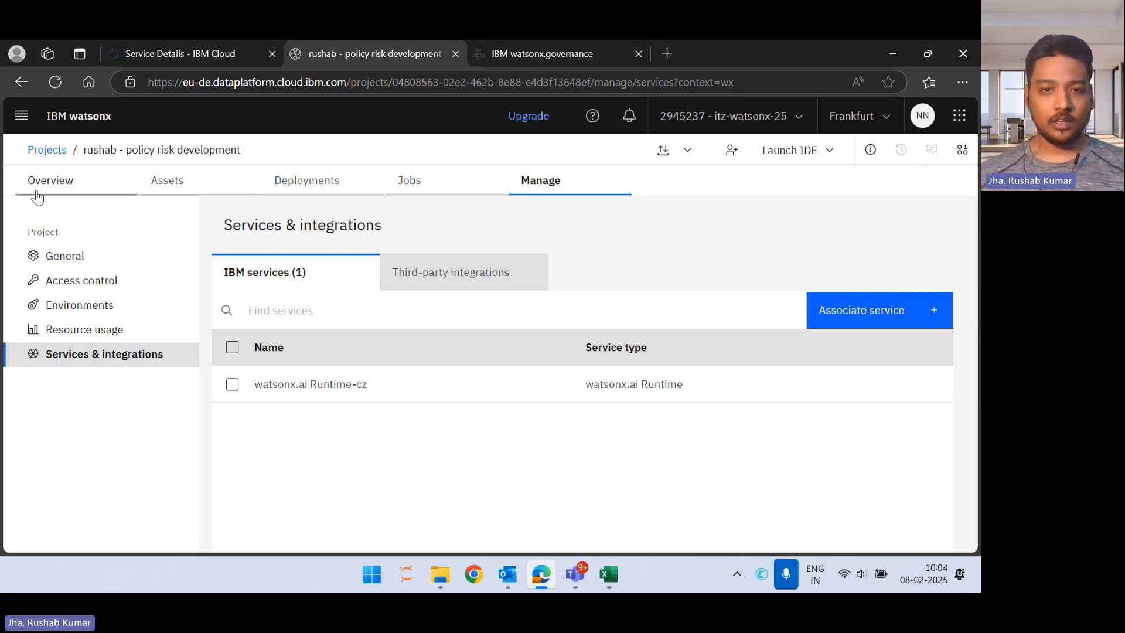
Step: Look through the project's jobs, deployments, assets and overview
click(389, 189)
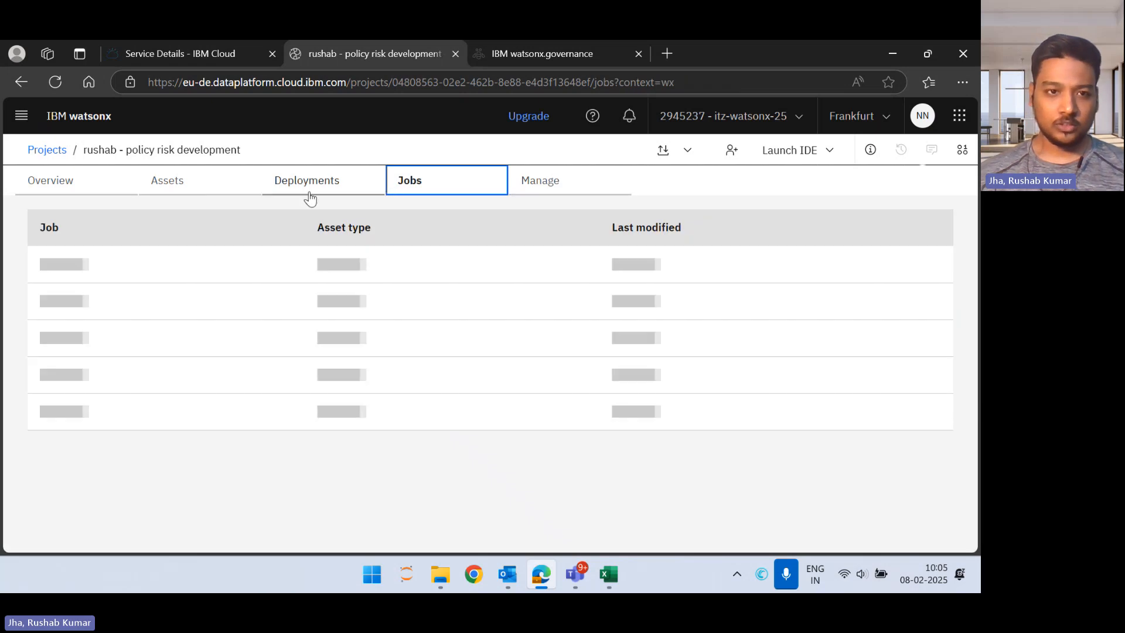
click(311, 195)
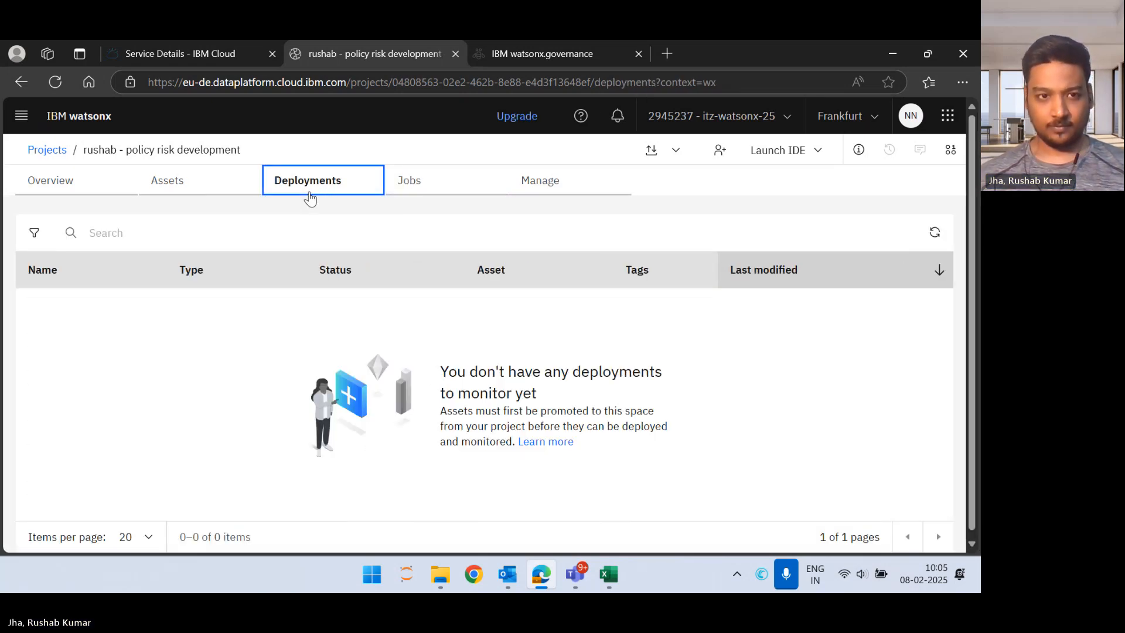
click(213, 186)
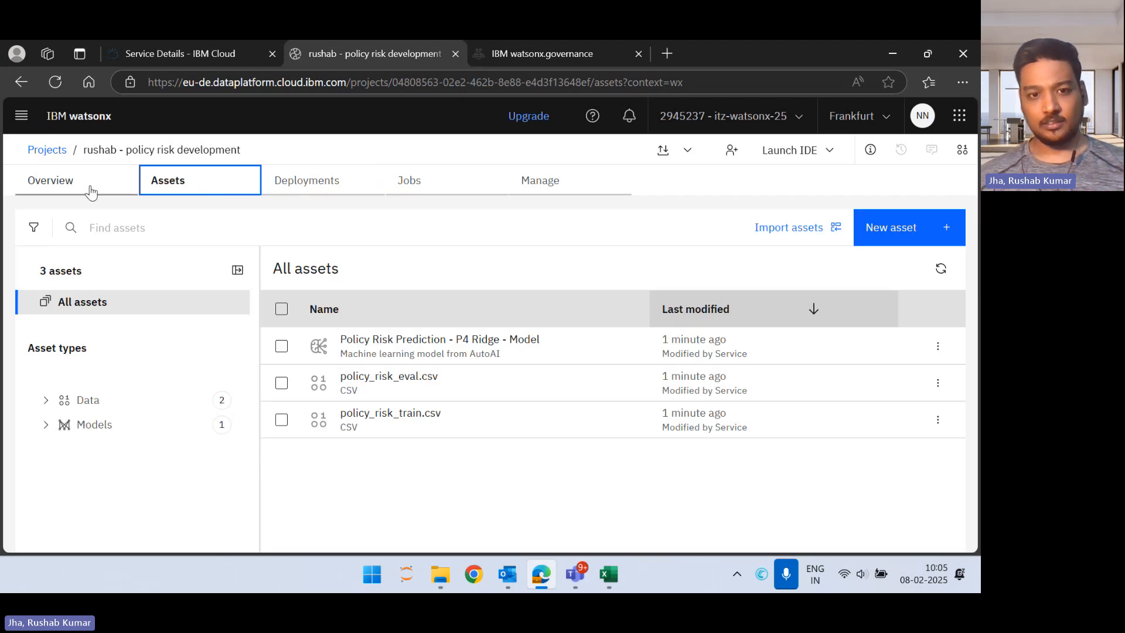
click(39, 191)
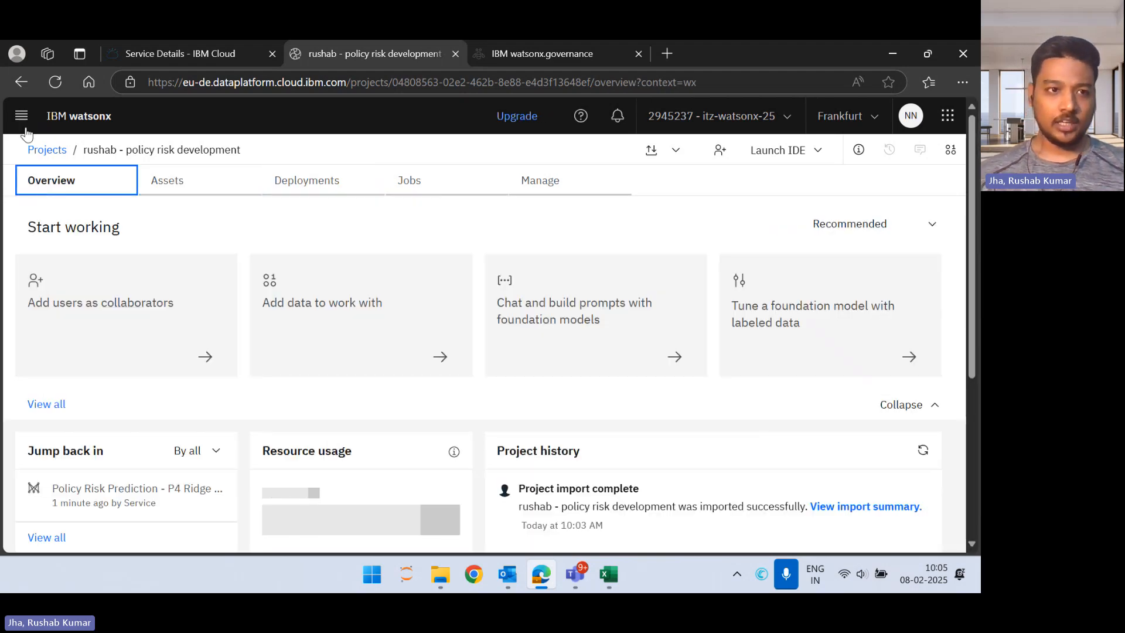
Step: Open the AI use cases under AI governance and look through the existing entries
click(21, 116)
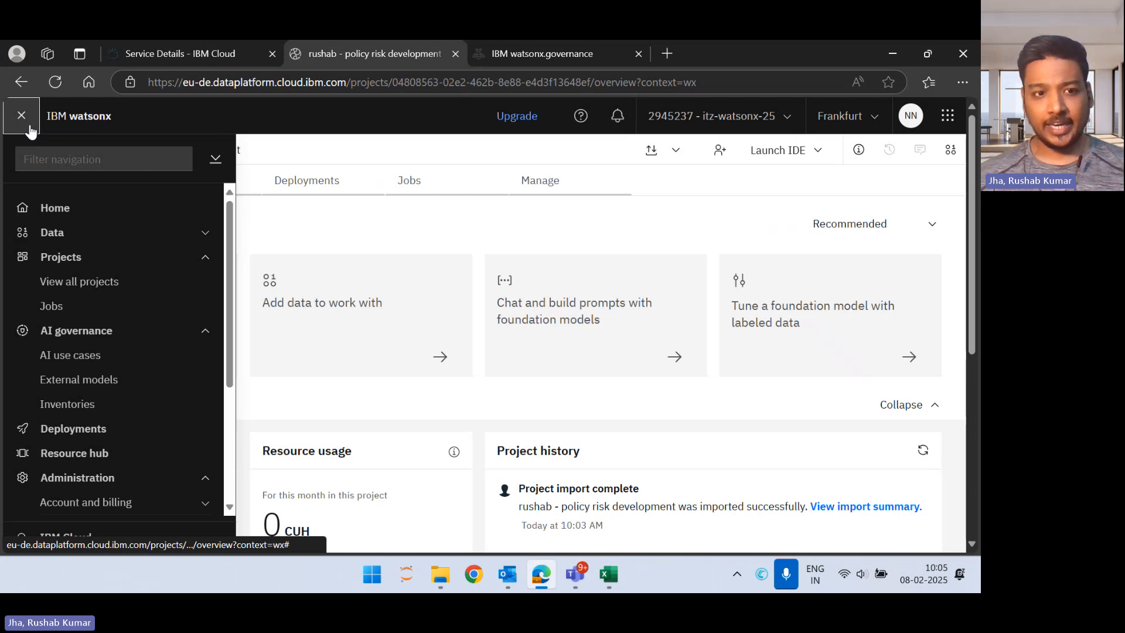
click(113, 357)
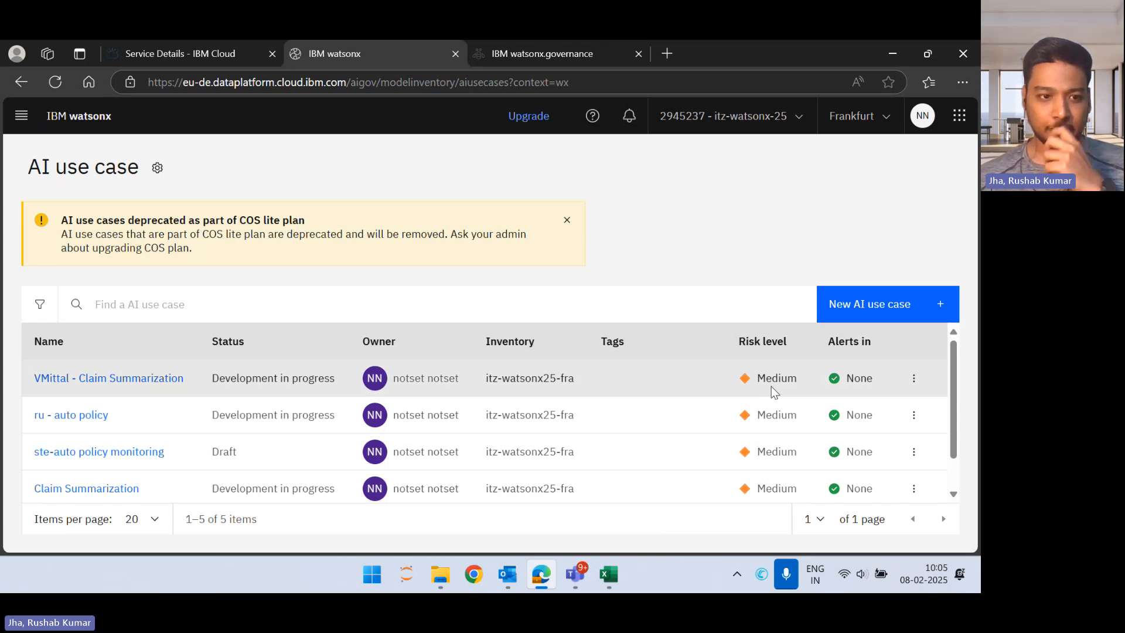
scroll(733, 427, down, 1)
scroll(733, 428, up, 1)
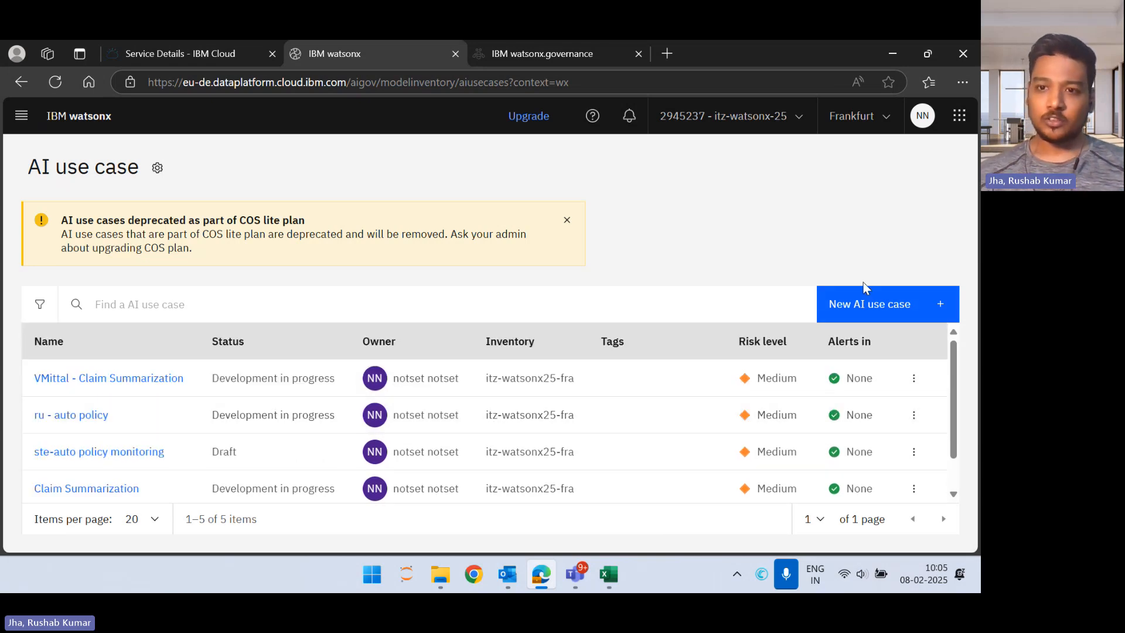
Step: Start a new AI use case and name it with the presenter's first name followed by "- auto insurance policy"
click(870, 304)
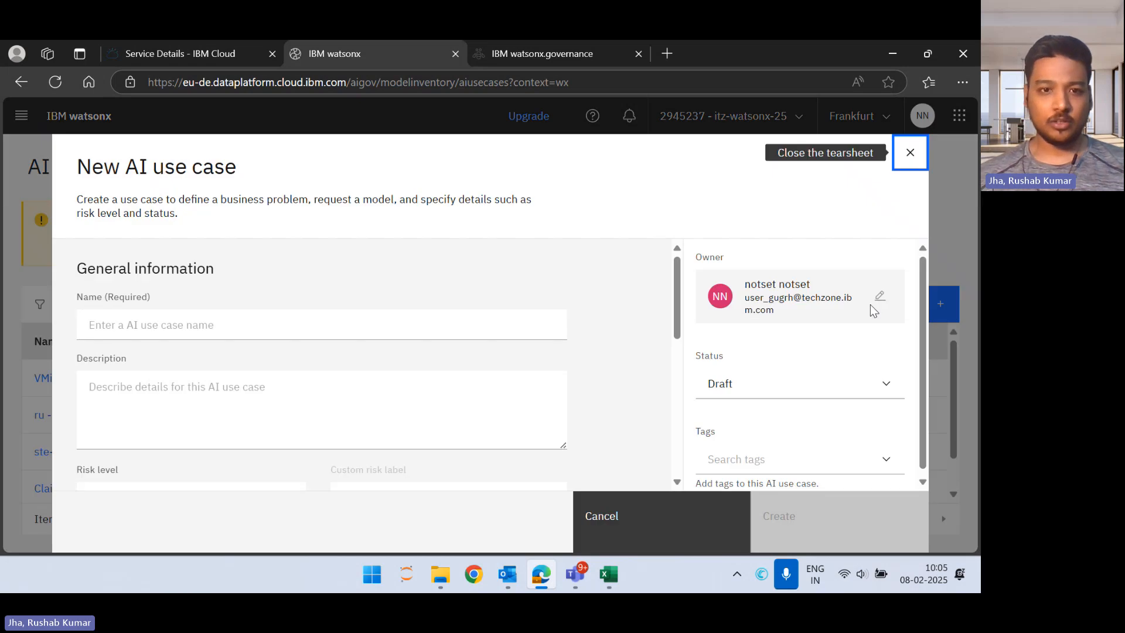
click(442, 323)
text(rushab)
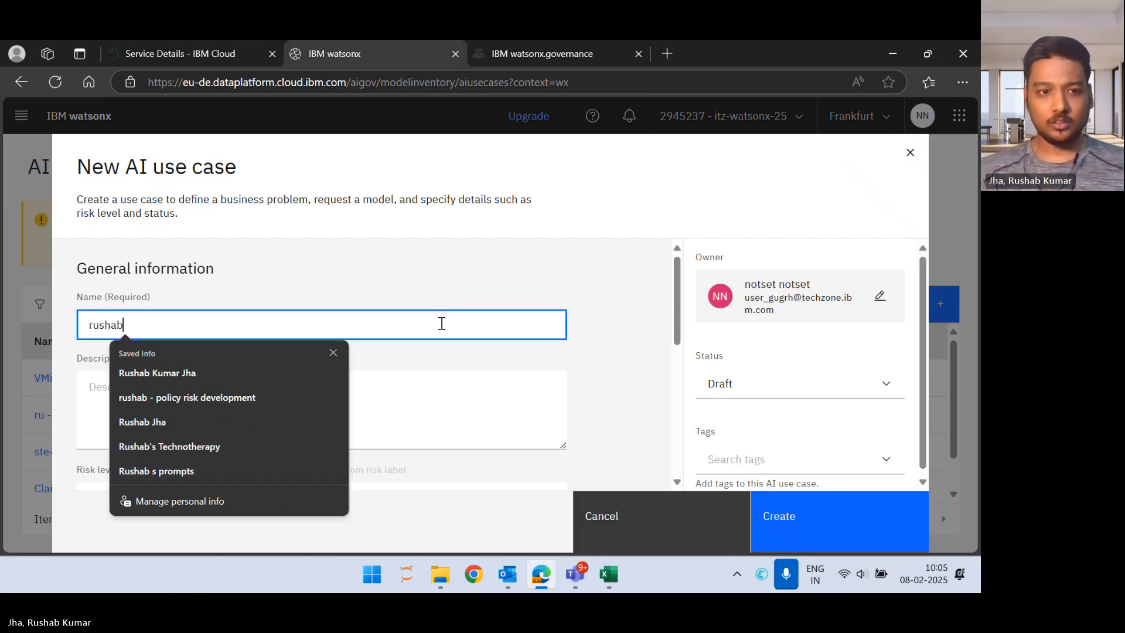
text( -)
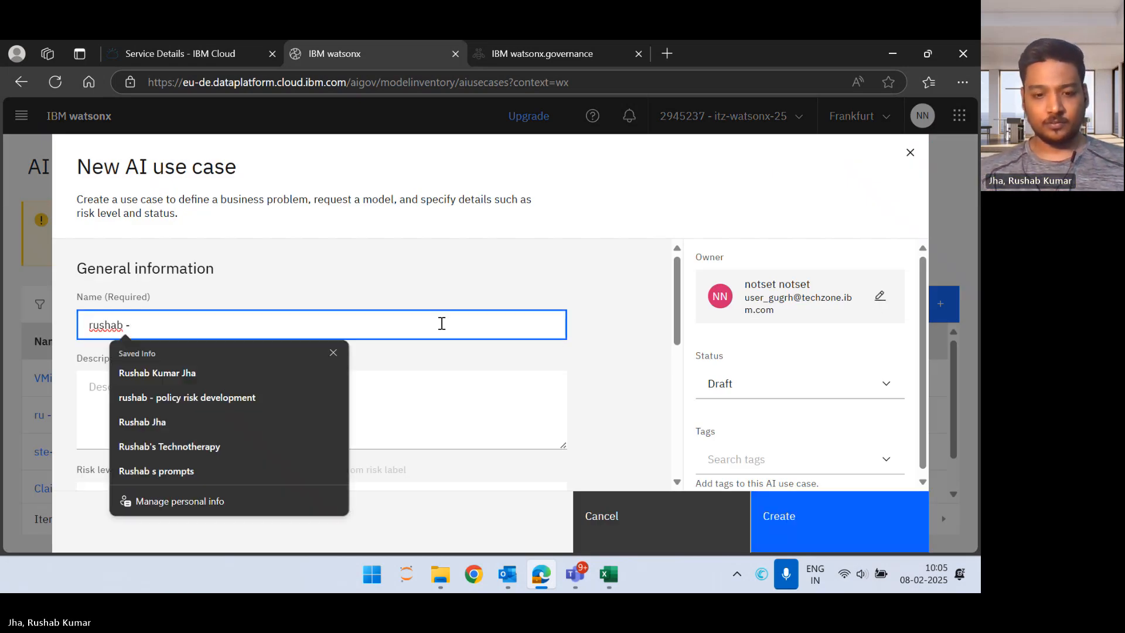
text( auto insu)
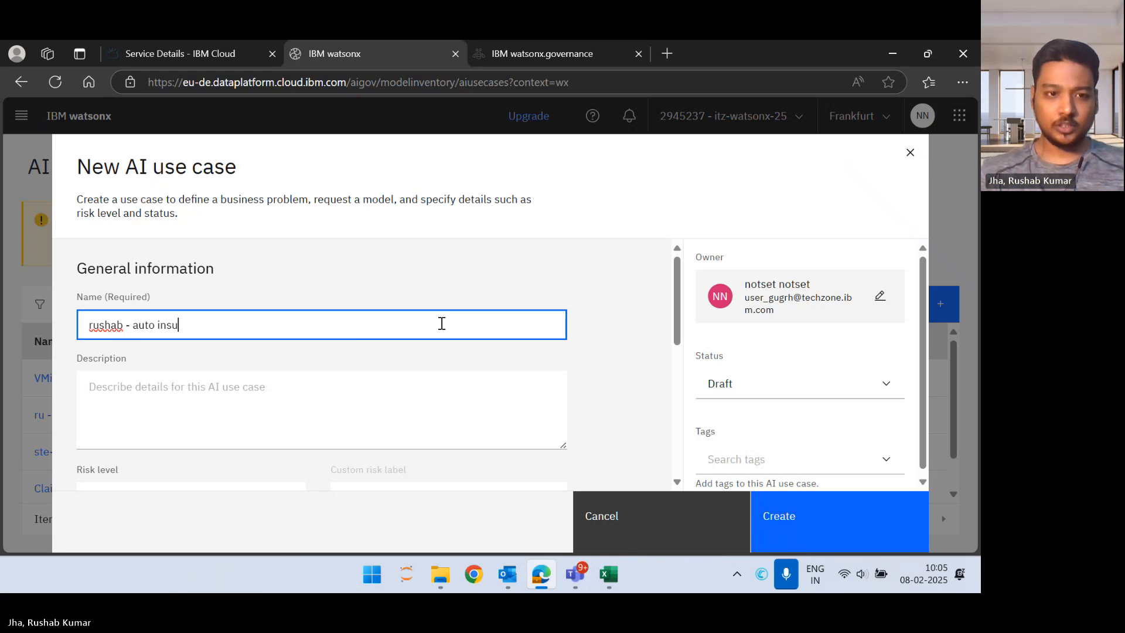
text(rance policy)
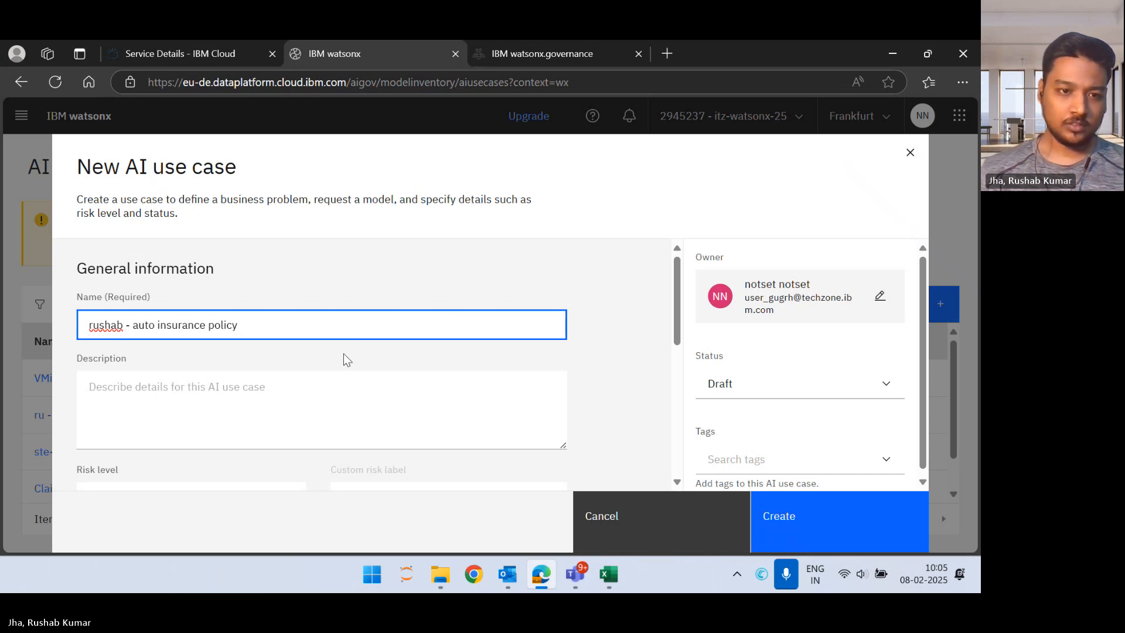
Step: Describe the use case as "Evaluate the risk for auto insurance policy"
click(324, 395)
text(E)
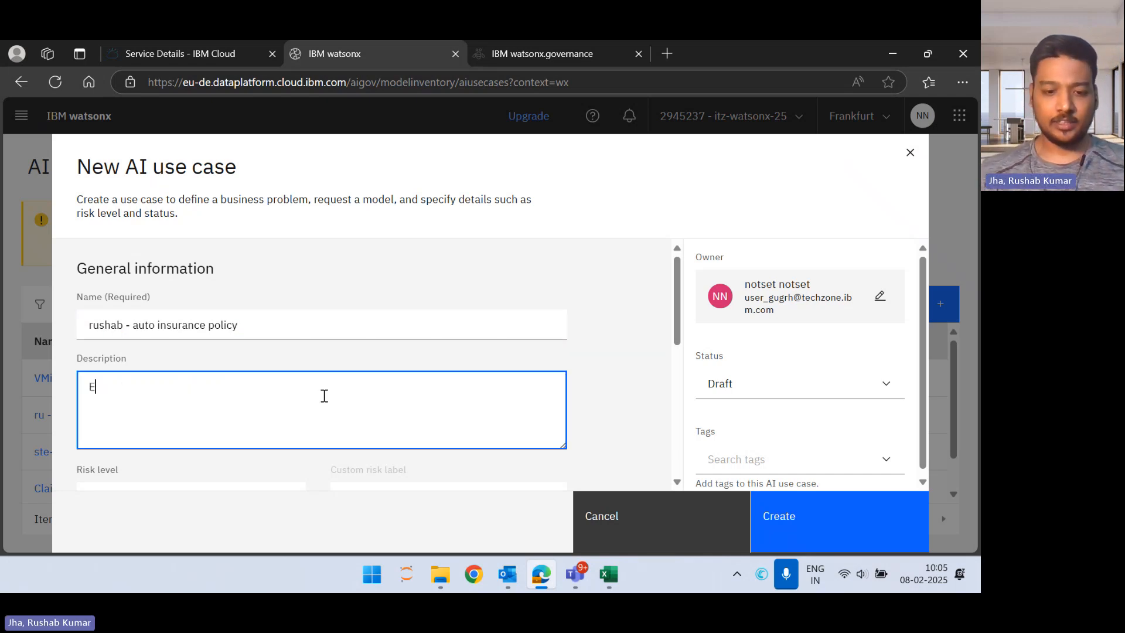
text(valuate the )
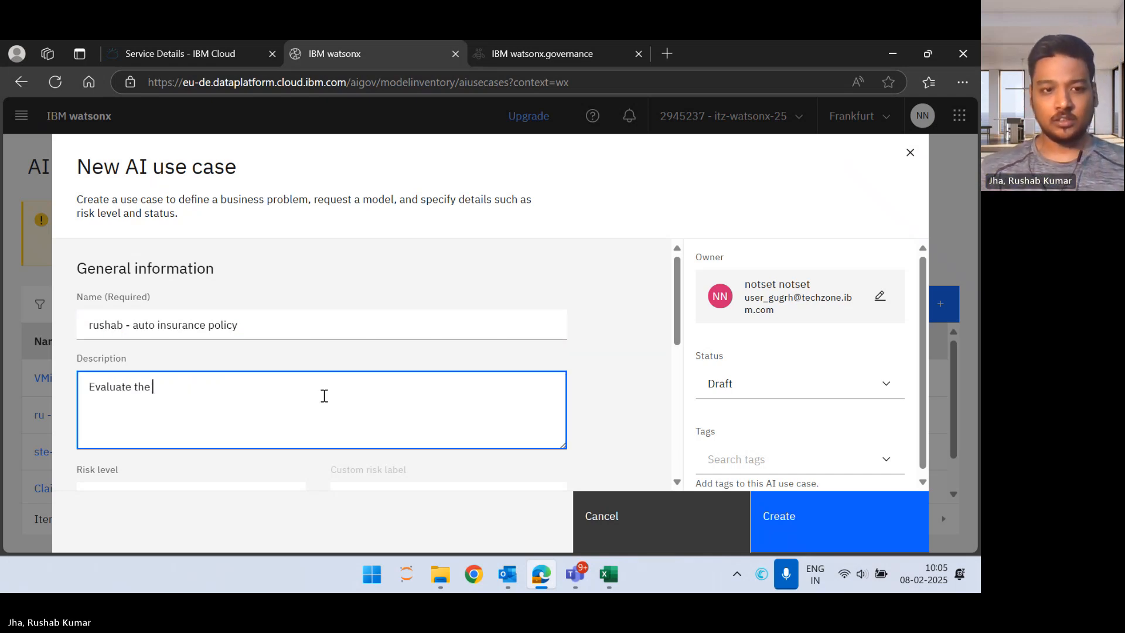
text(risk for aut)
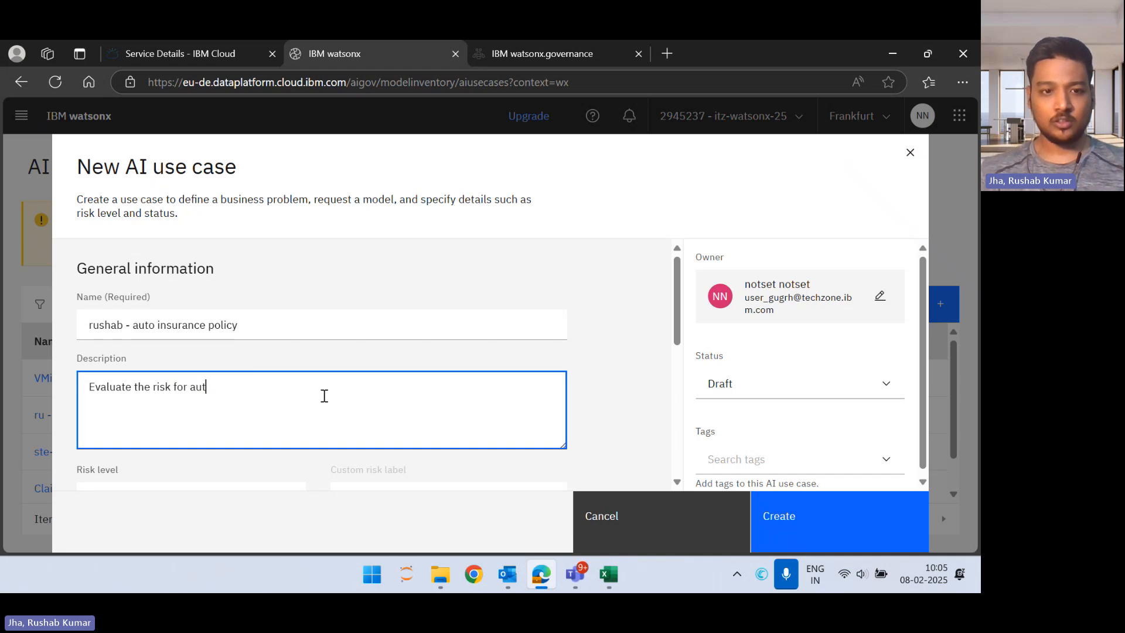
text(o insurance )
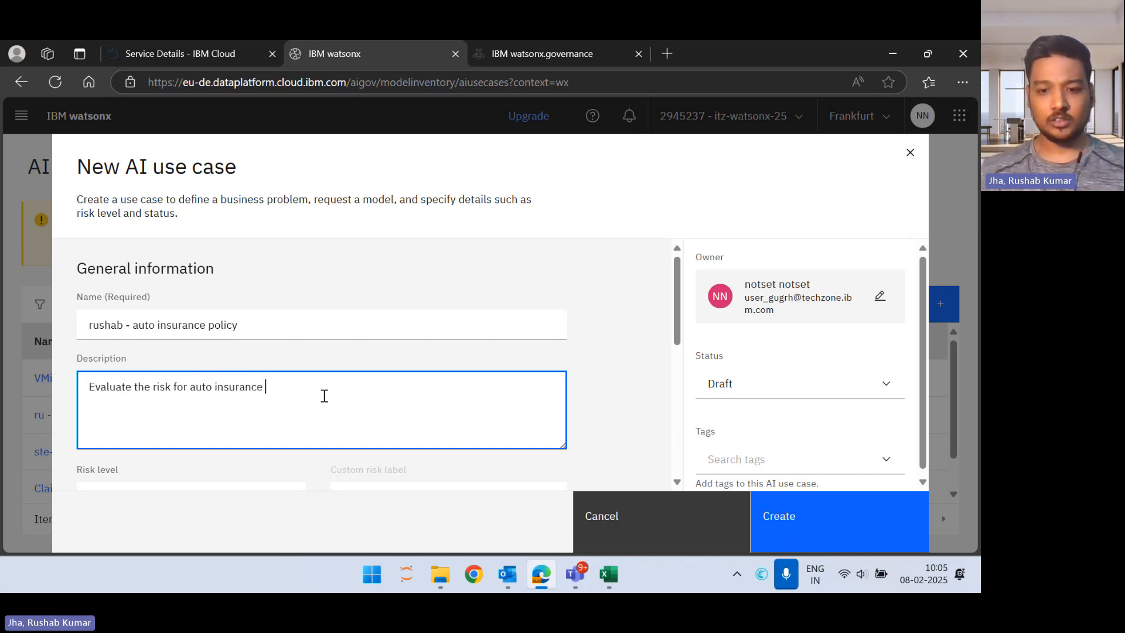
text(policy)
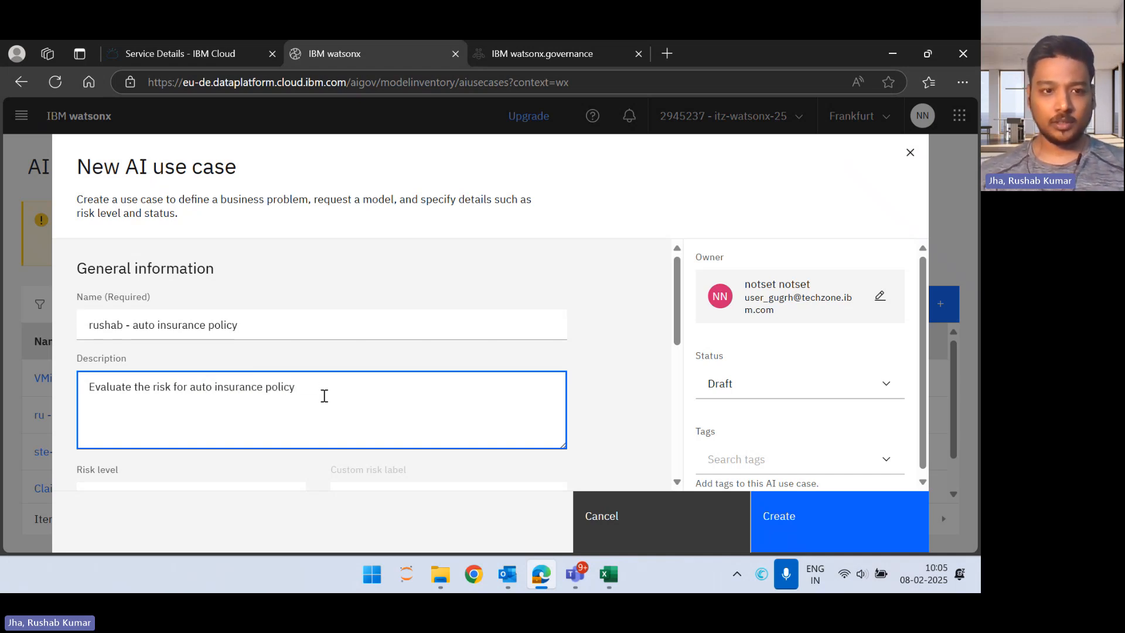
Step: Set the use case's risk level to Medium and open its status options
scroll(324, 395, down, 4)
click(278, 259)
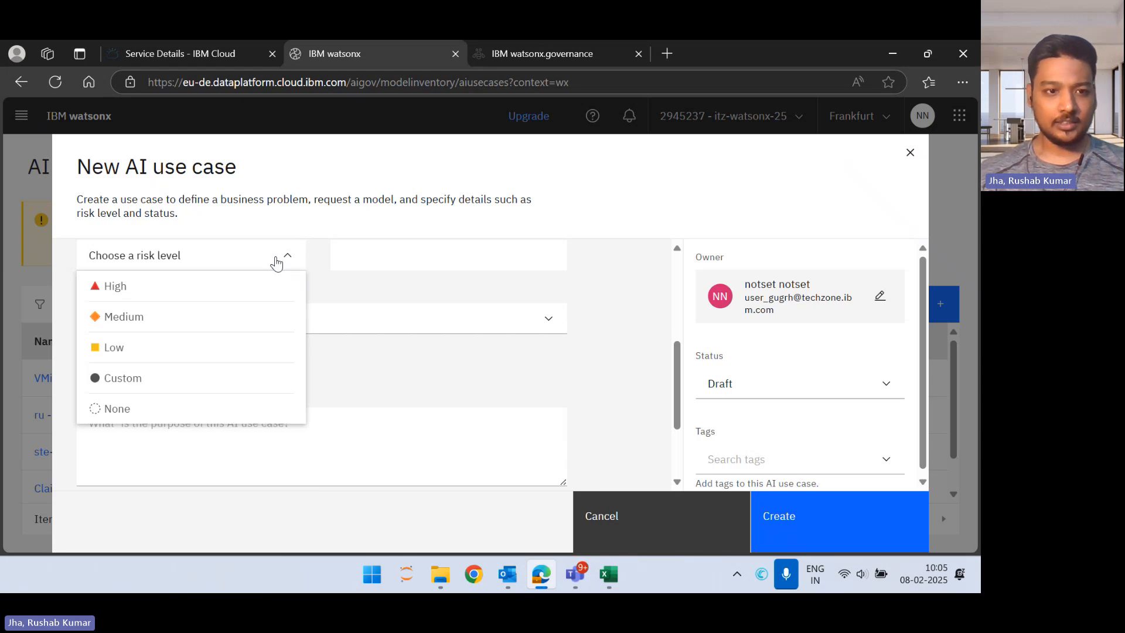
click(246, 323)
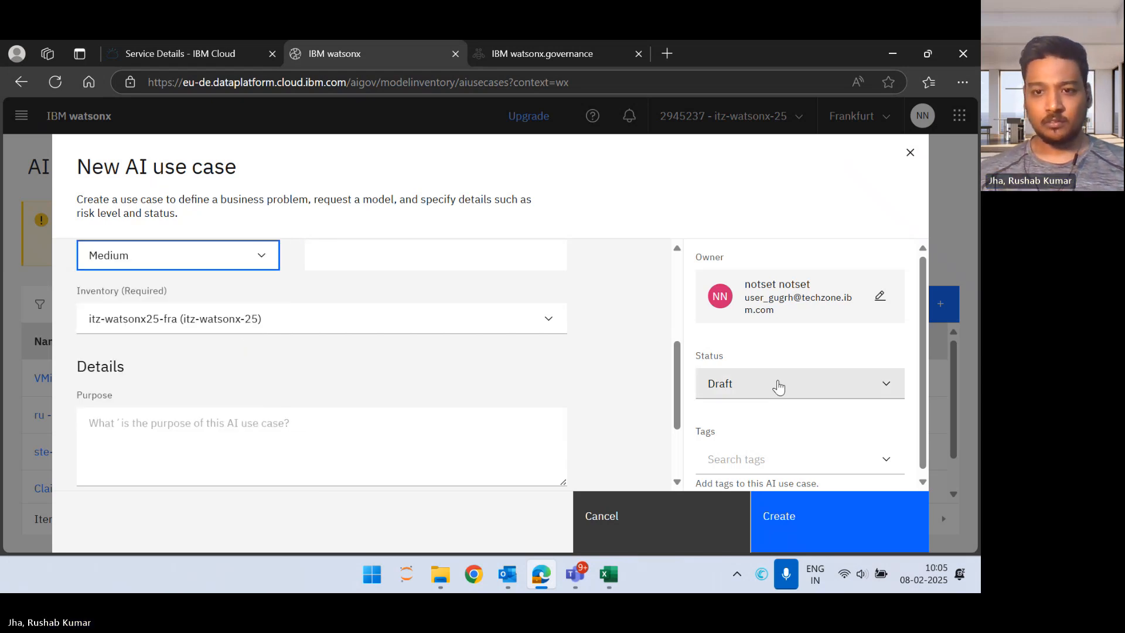
click(779, 387)
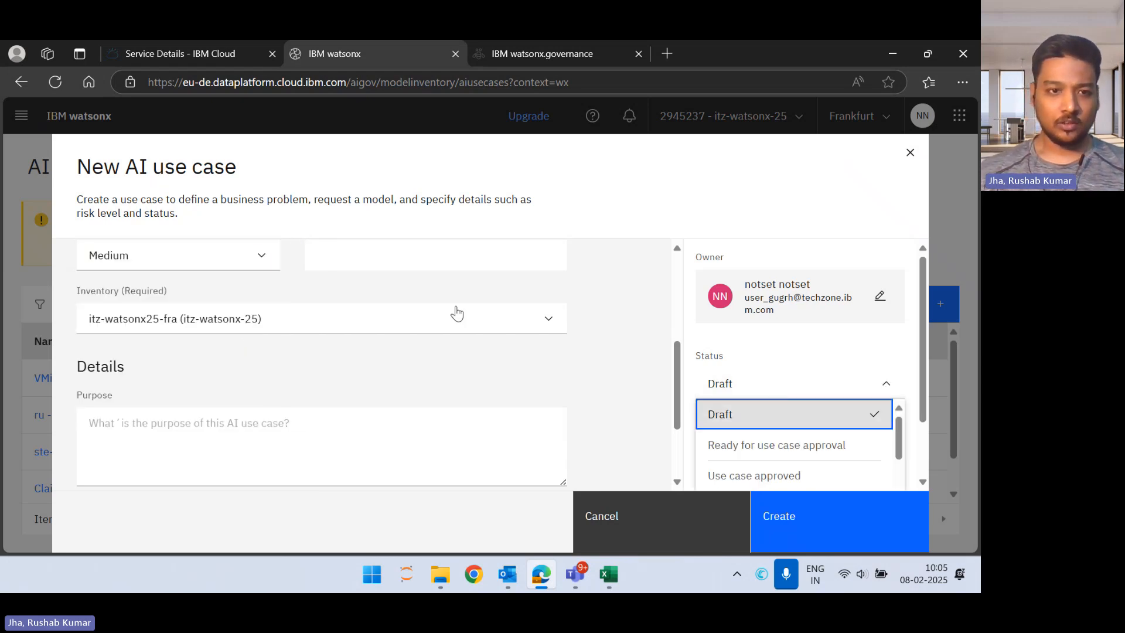
Step: Set the use case's risk level to High
scroll(396, 291, up, 1)
click(215, 321)
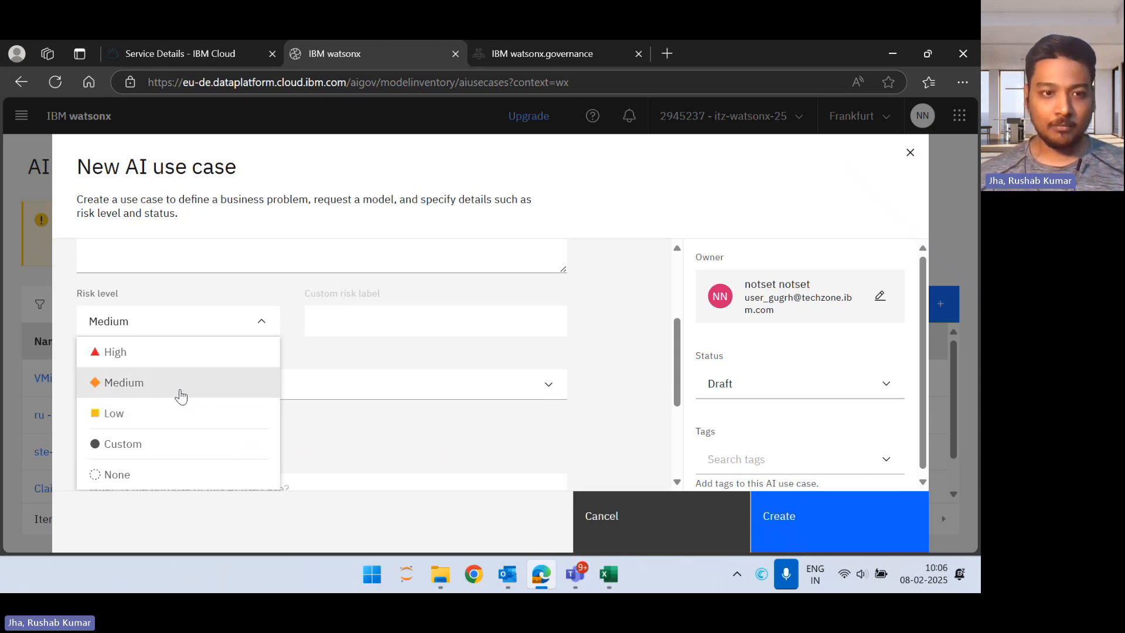
click(174, 354)
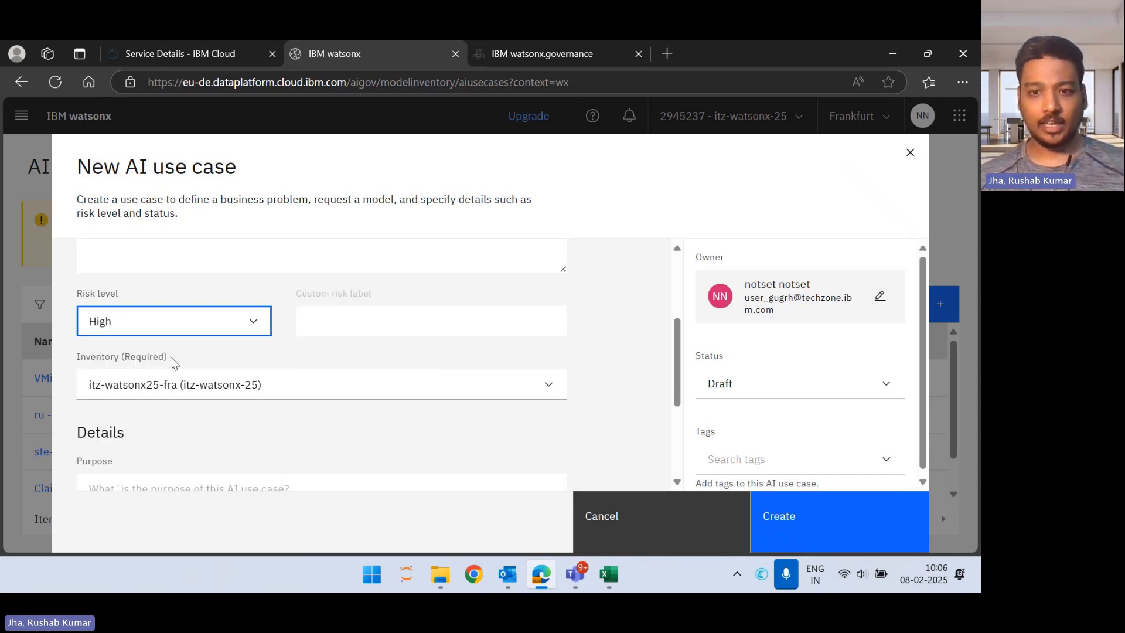
Step: Look through the lifecycle statuses available for the use case, from Draft to Deployed for operation
click(764, 388)
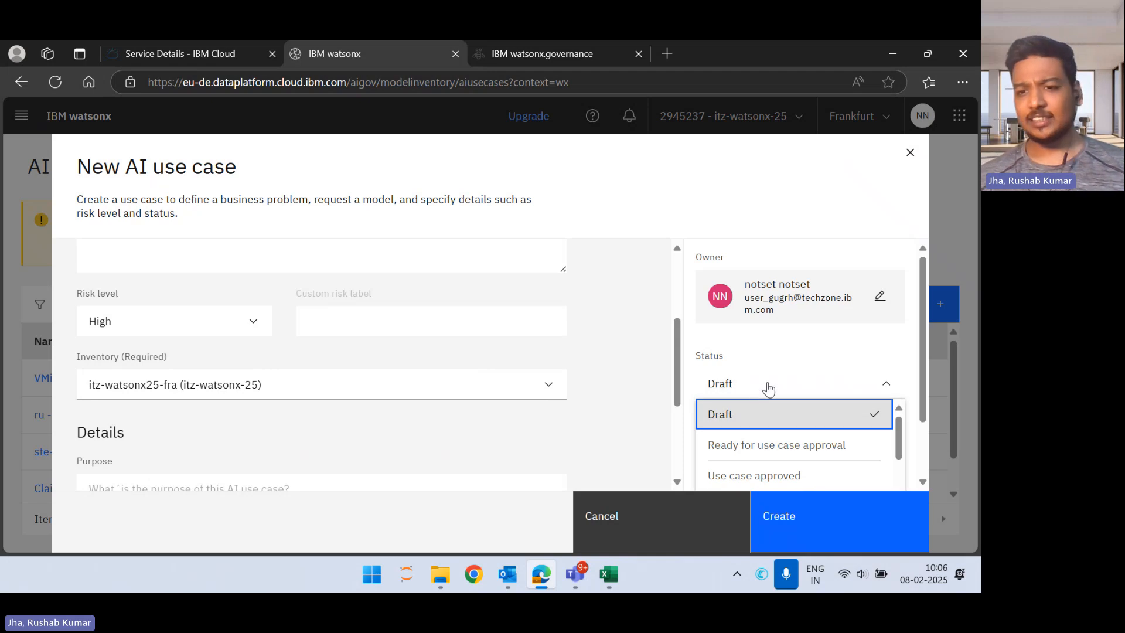
scroll(804, 375, down, 1)
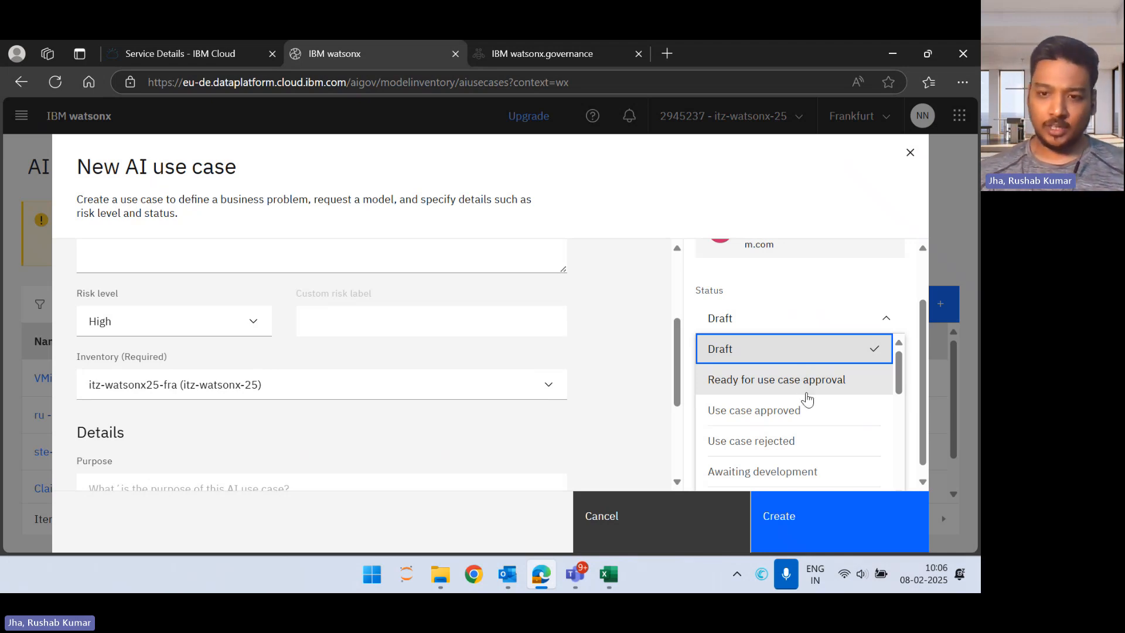
scroll(809, 429, down, 1)
scroll(811, 430, down, 2)
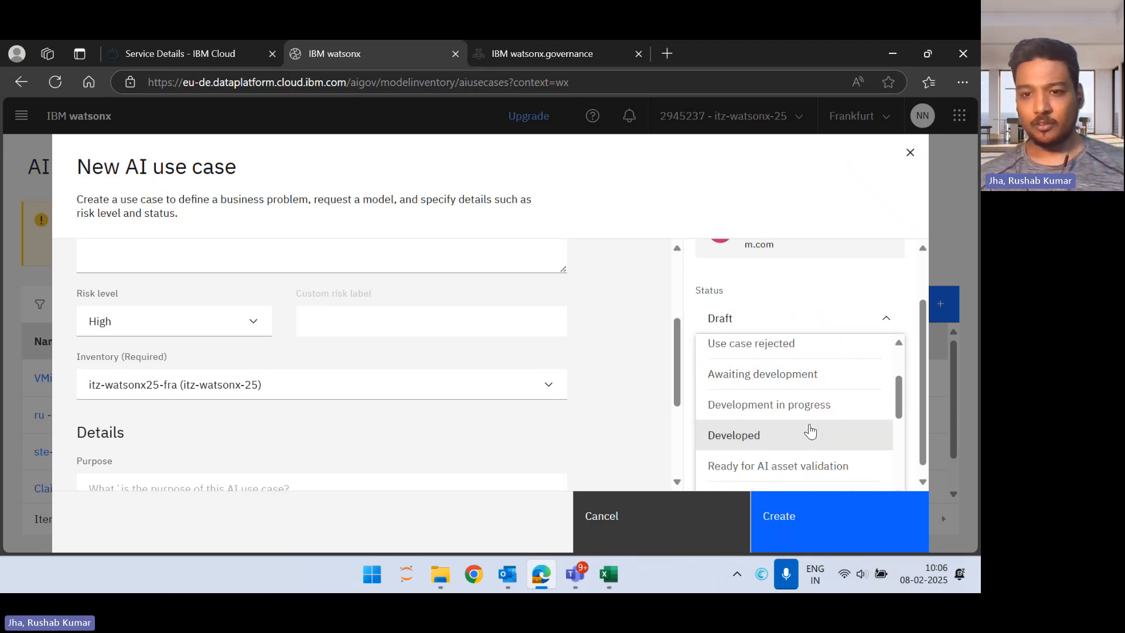
scroll(810, 431, down, 3)
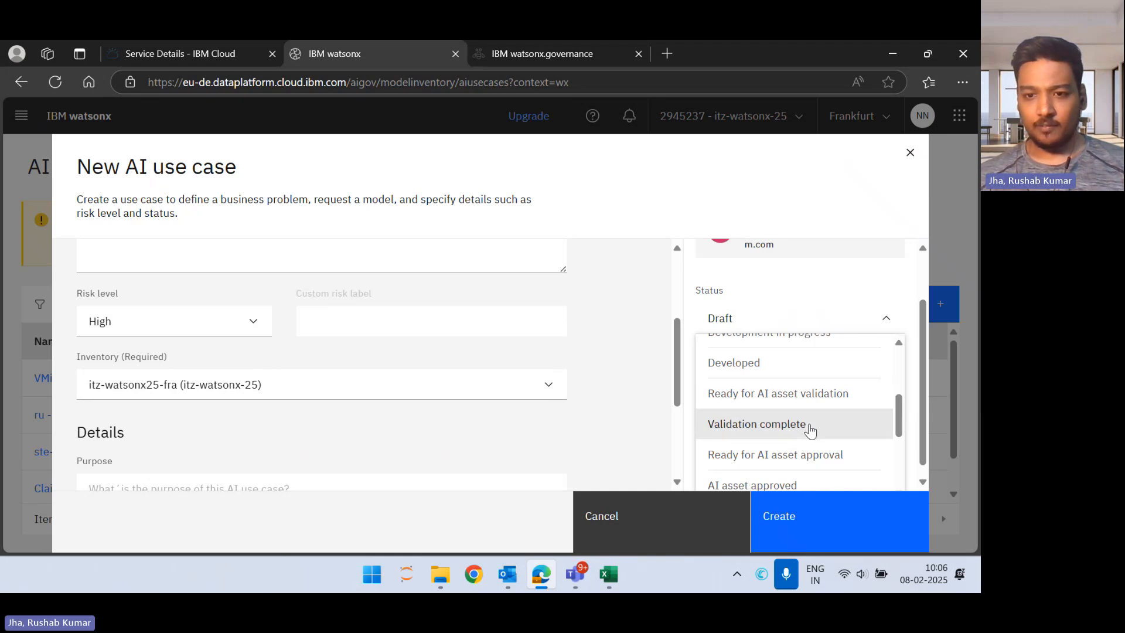
scroll(811, 430, down, 1)
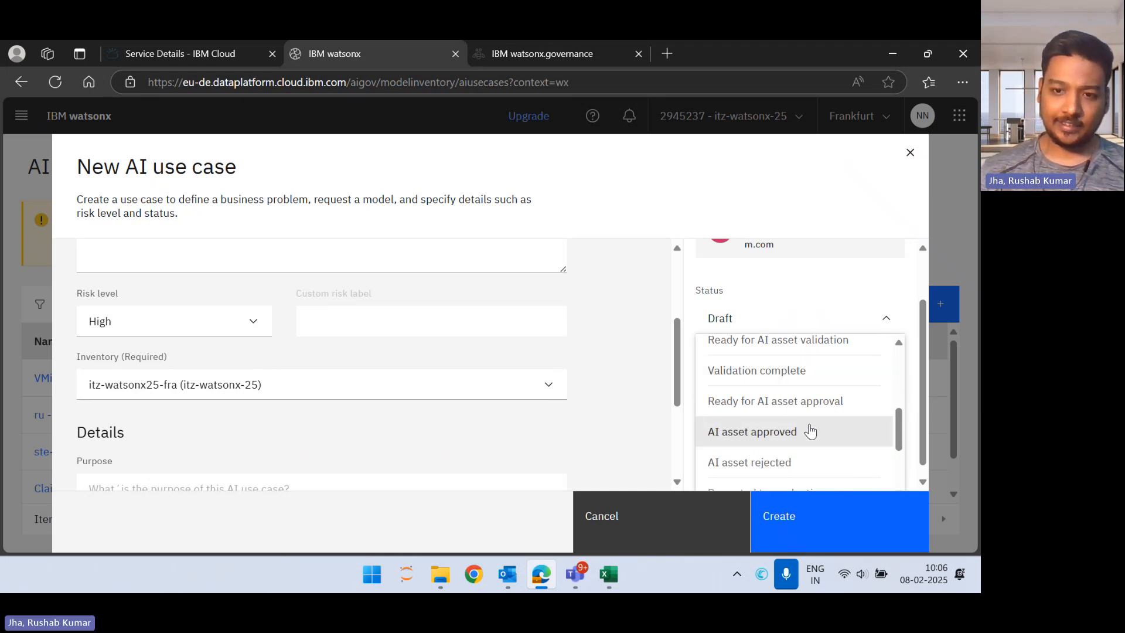
scroll(810, 431, down, 4)
scroll(810, 430, up, 3)
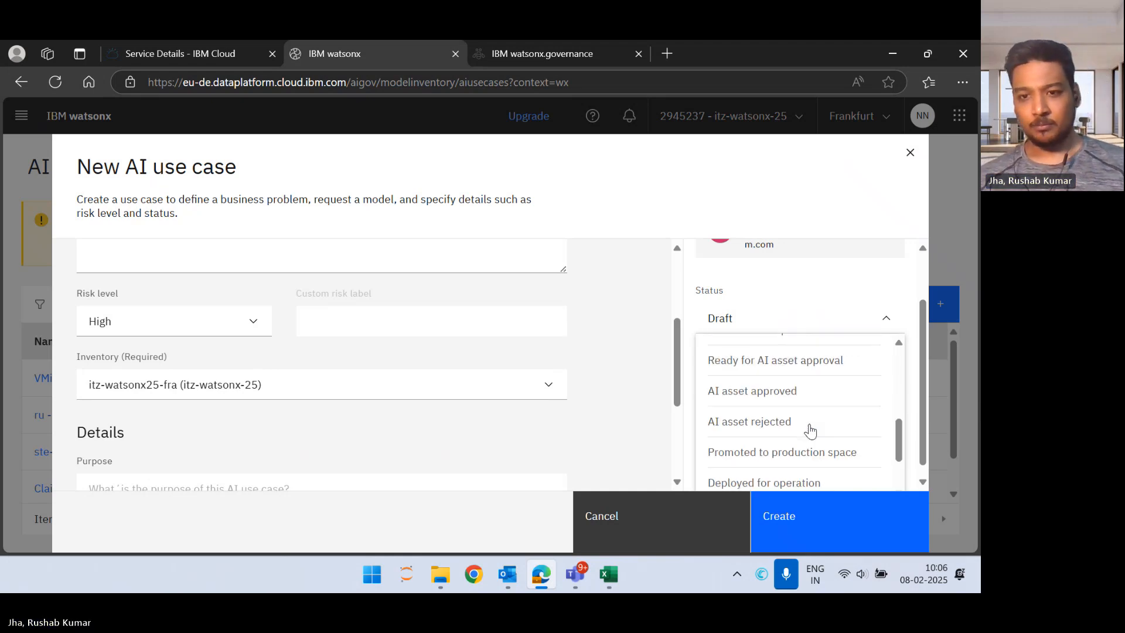
scroll(810, 431, up, 8)
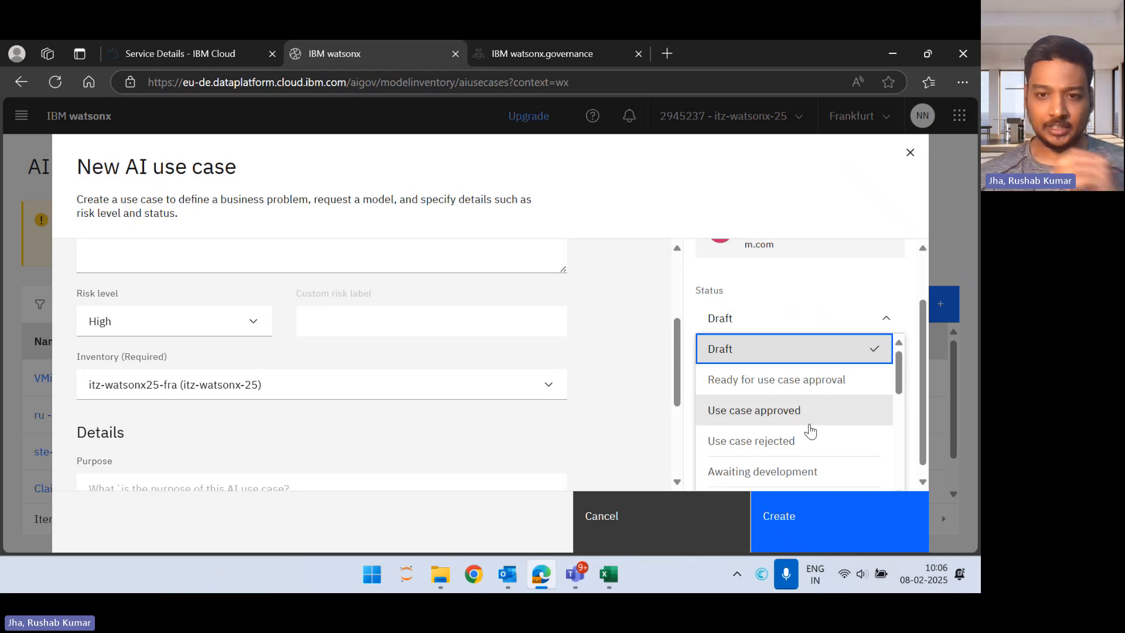
scroll(810, 431, down, 1)
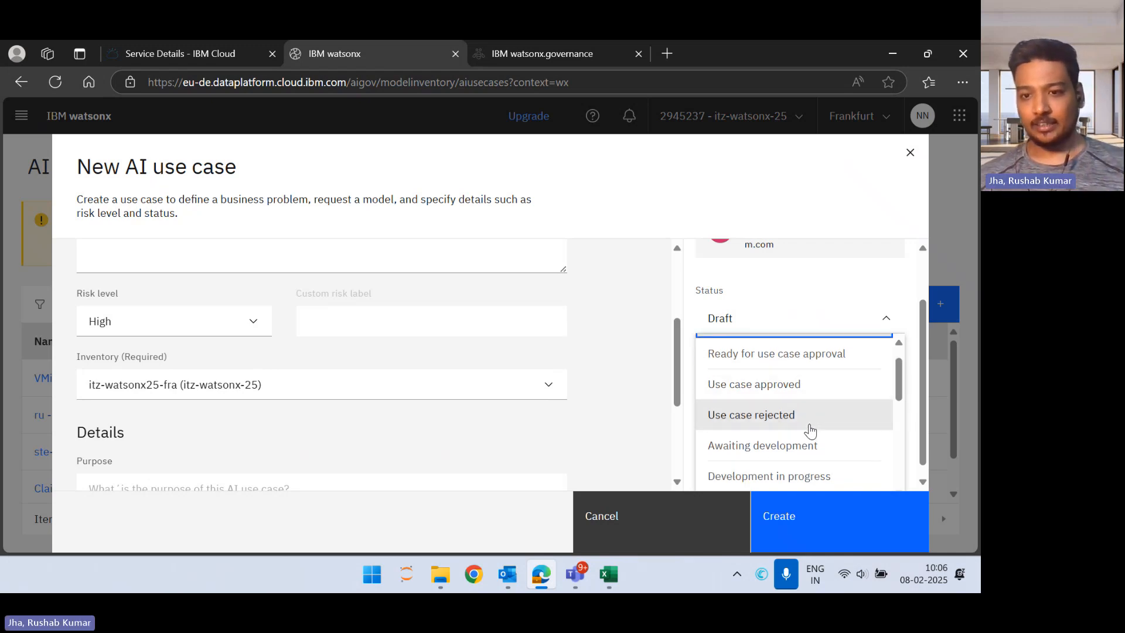
scroll(811, 431, down, 1)
scroll(811, 431, down, 1)
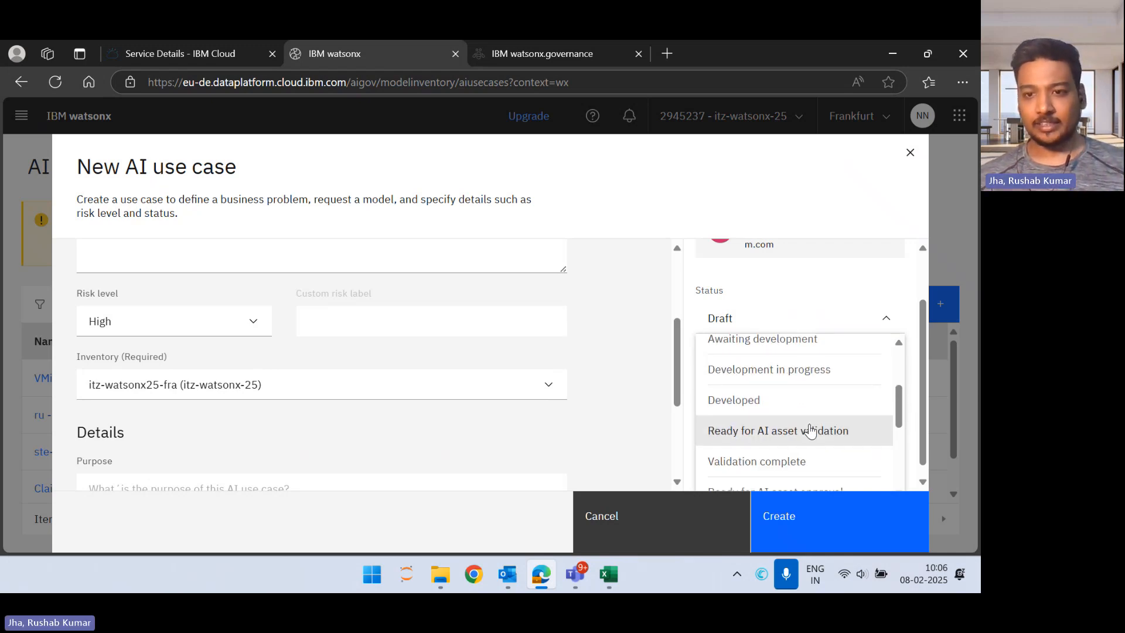
scroll(810, 431, down, 1)
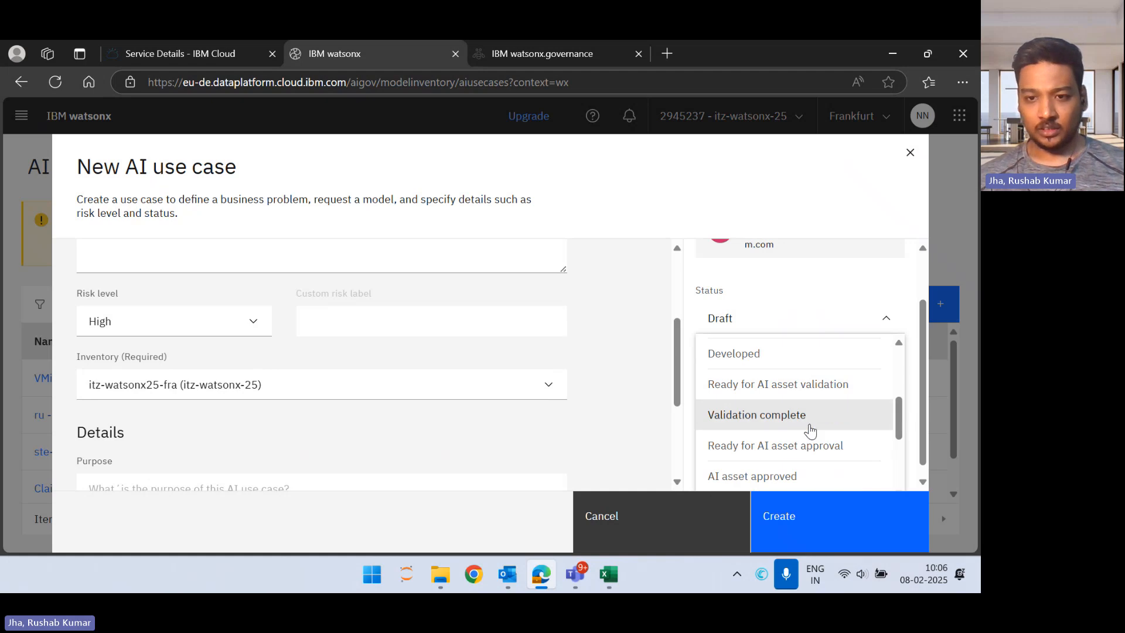
scroll(810, 431, down, 1)
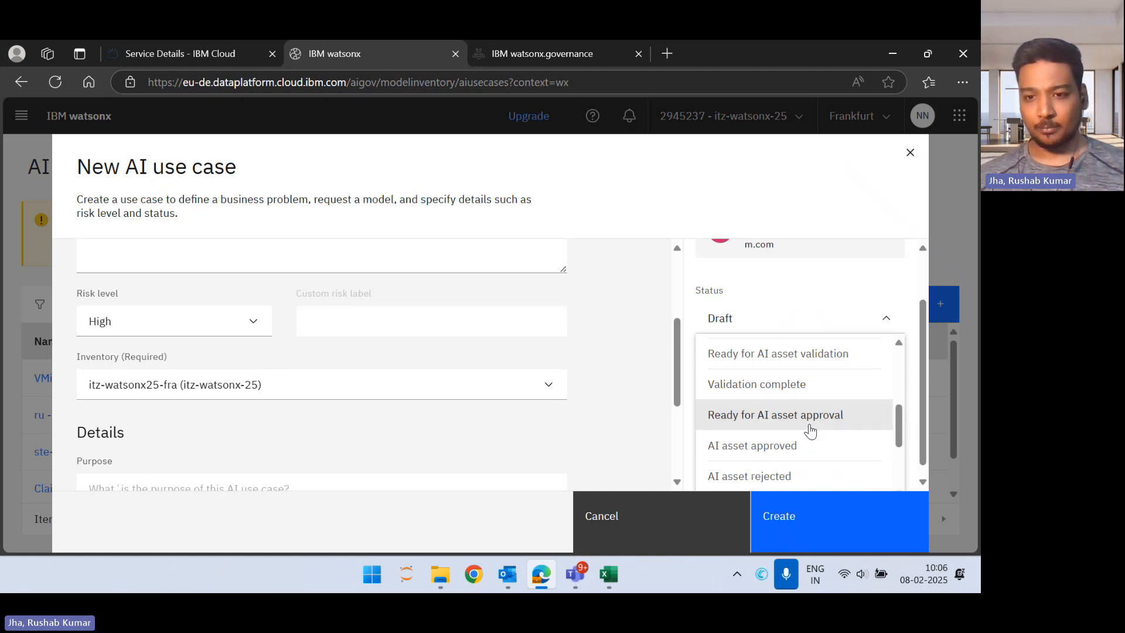
scroll(811, 431, down, 1)
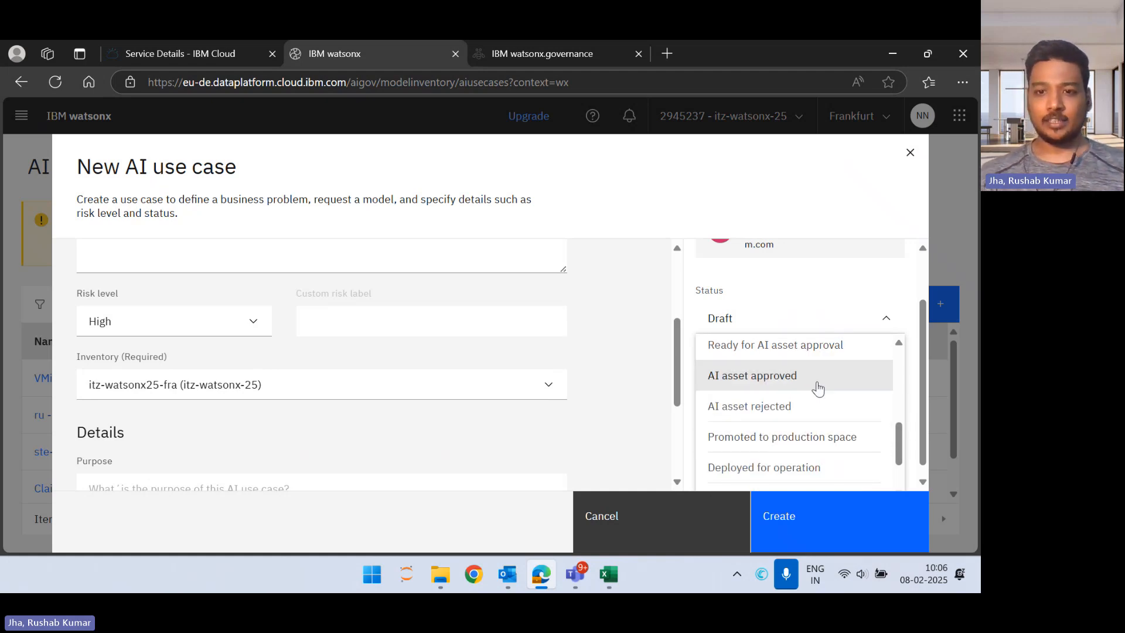
Step: Set the use case's status to Development in progress
scroll(810, 406, up, 3)
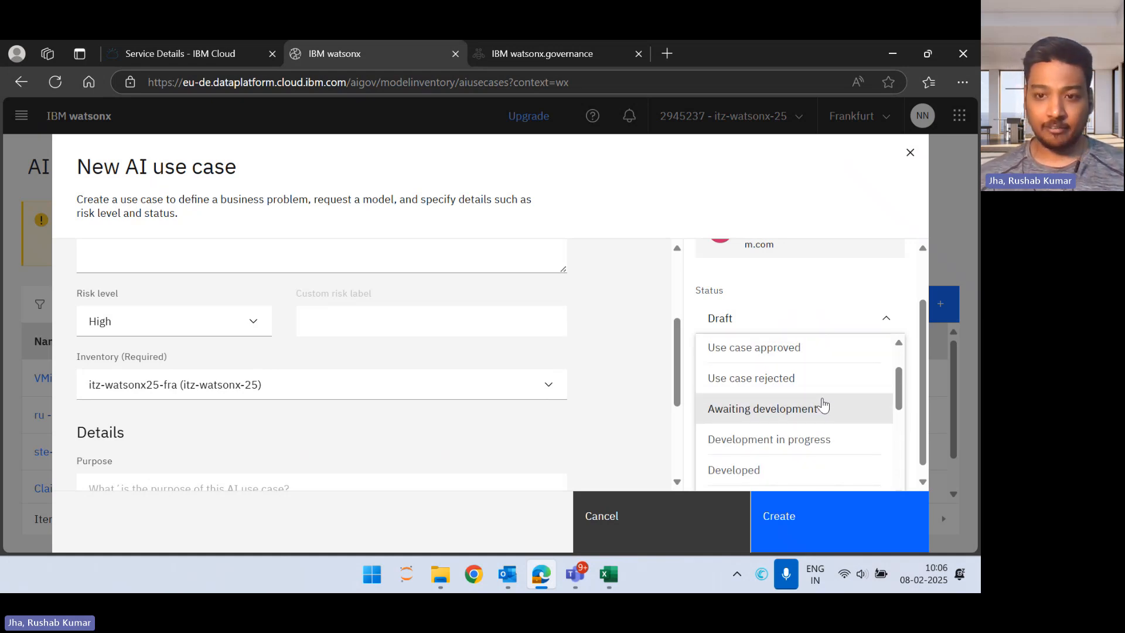
scroll(823, 405, down, 1)
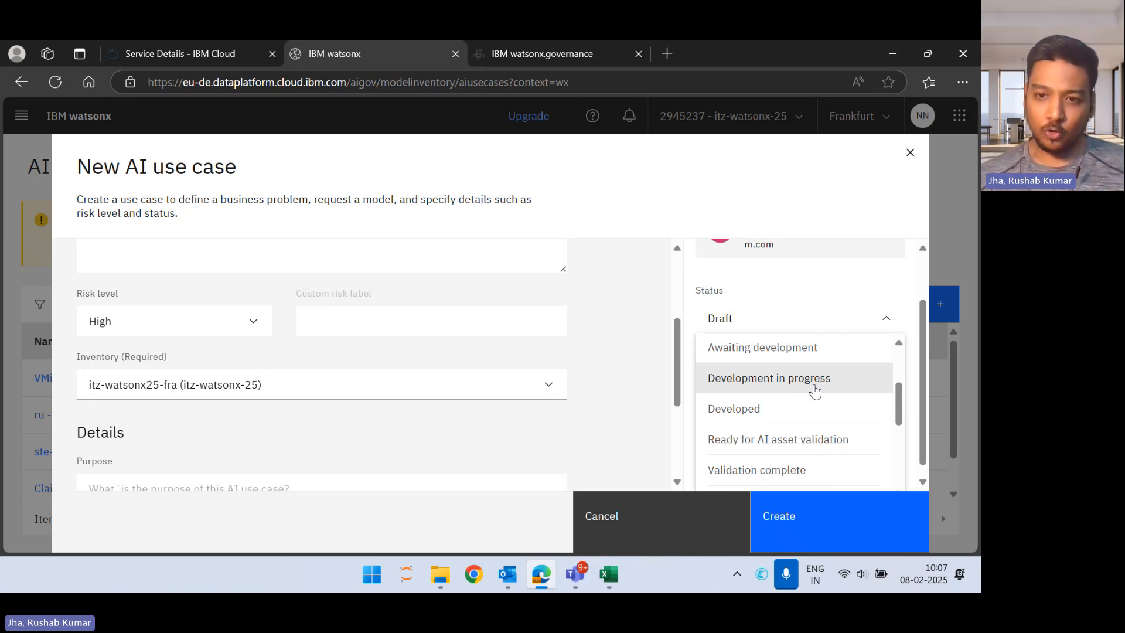
click(814, 391)
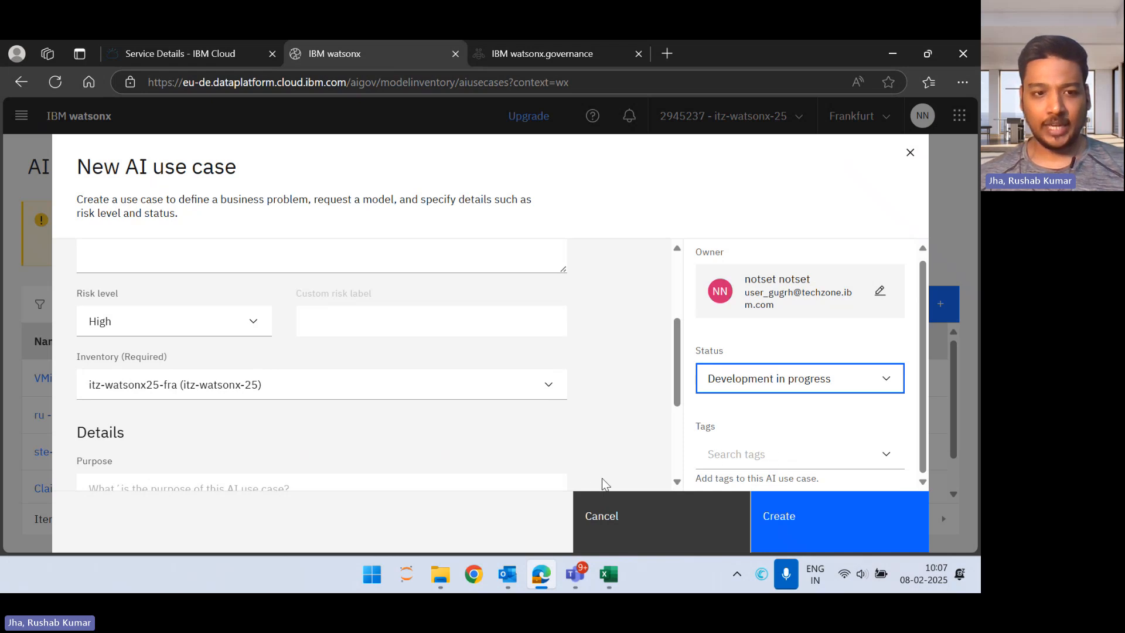
Step: Create the AI use case, leaving the purpose, supporting documentation and tags empty
scroll(536, 410, down, 3)
scroll(537, 410, down, 1)
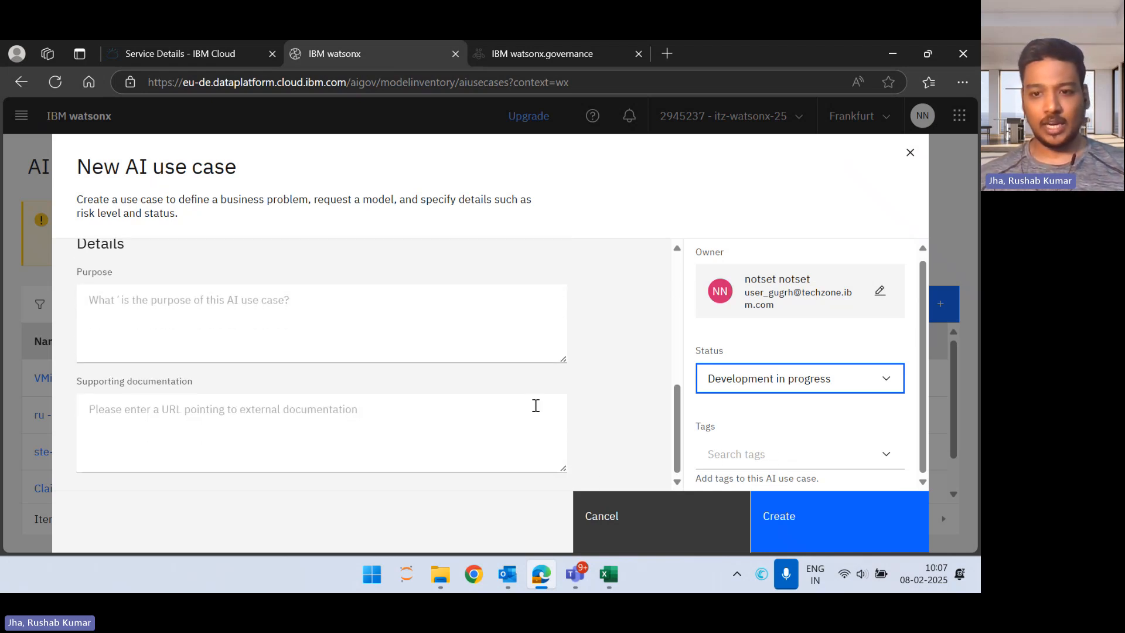
click(786, 501)
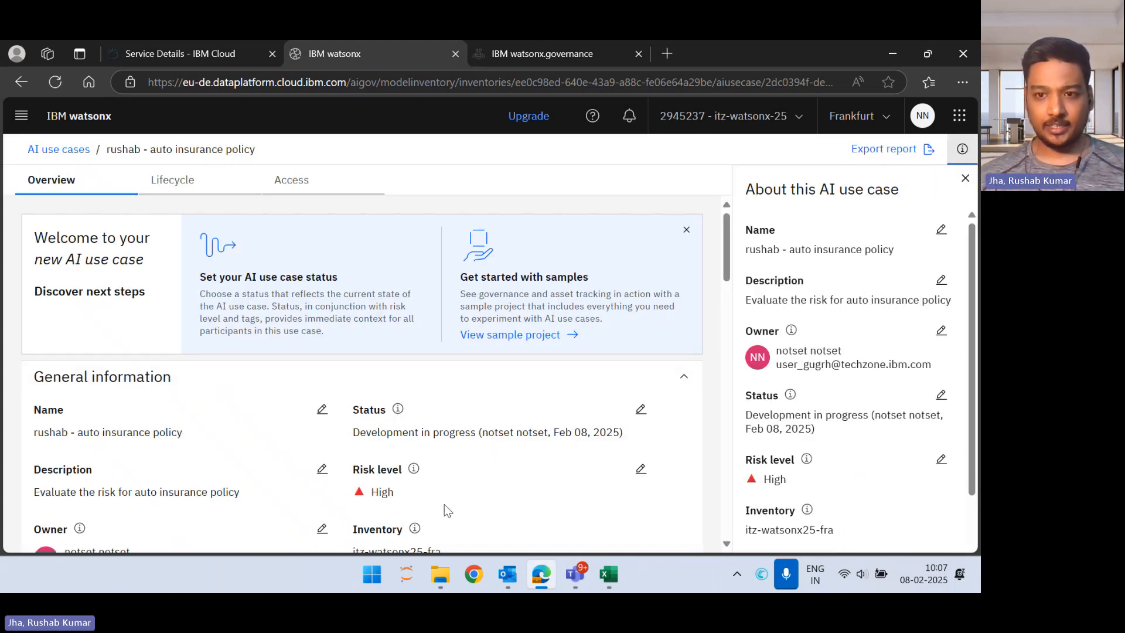
Step: Review the new use case's general information, associated workspace phases, attachments area and lifecycle approaches
scroll(445, 504, down, 5)
scroll(445, 505, up, 2)
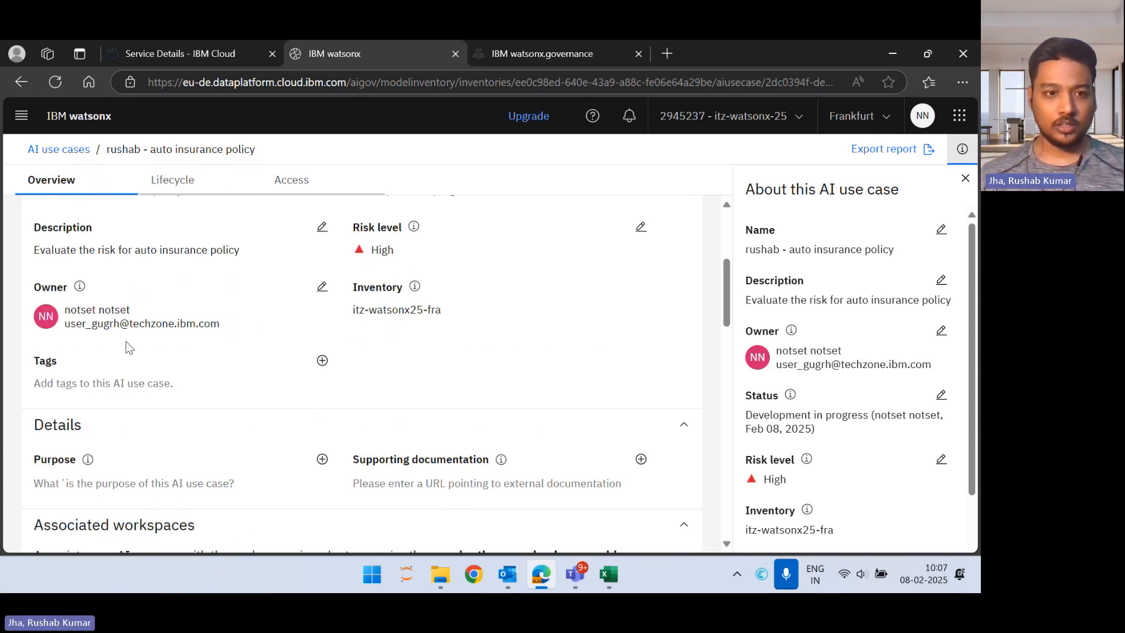
scroll(246, 358, down, 10)
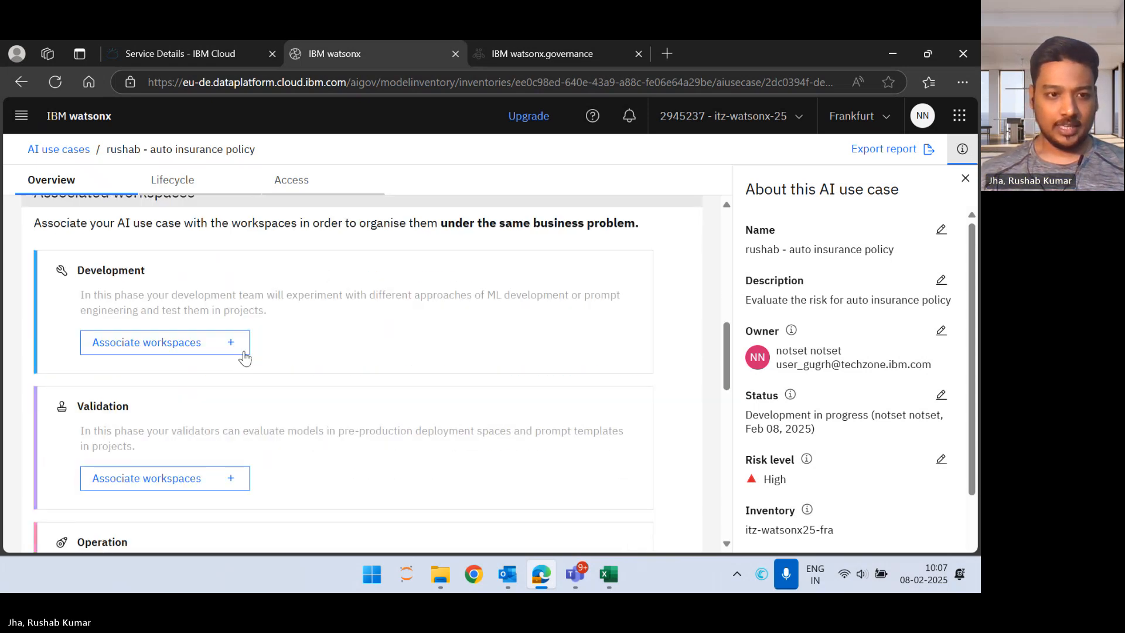
scroll(246, 357, down, 3)
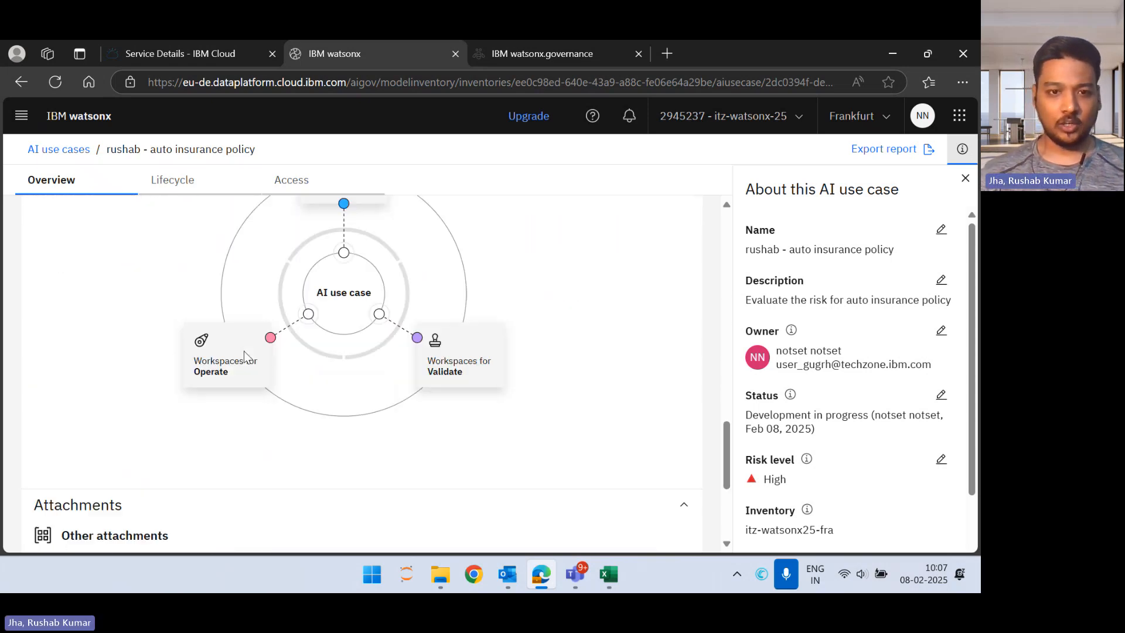
scroll(244, 358, up, 15)
click(296, 177)
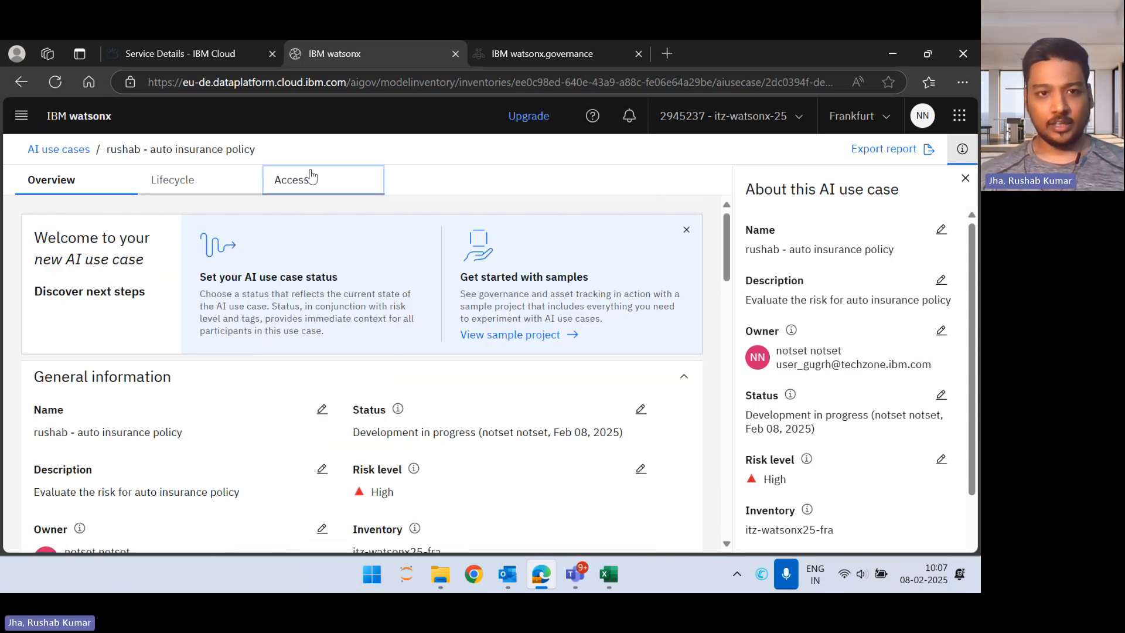
click(201, 187)
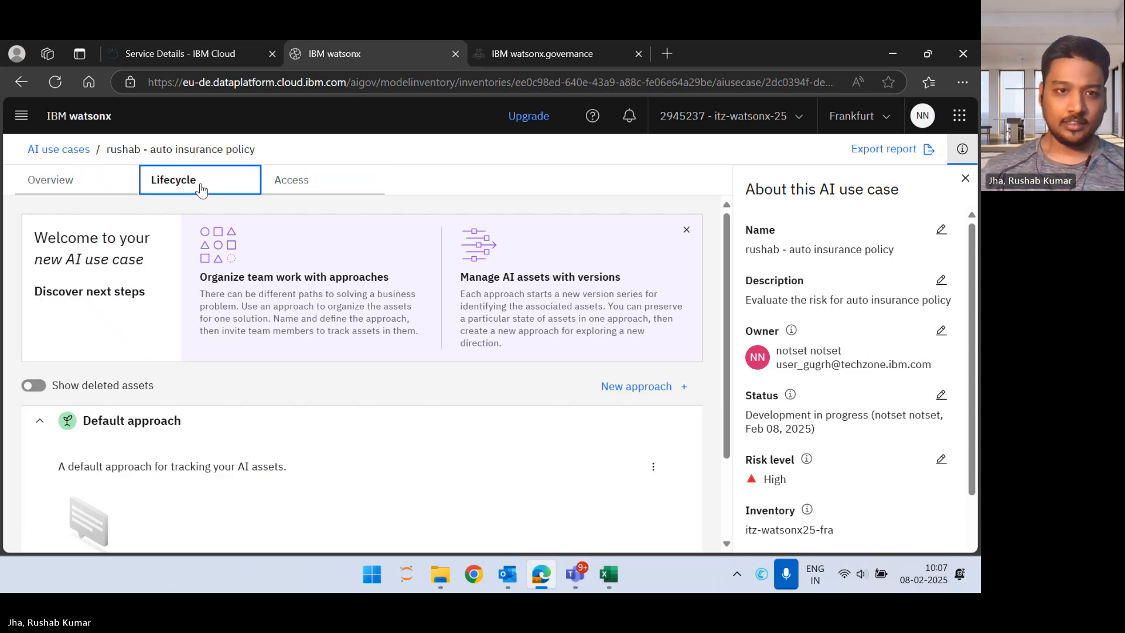
Step: Look at the use case's access members and the form for adding members, closing it without adding anyone
click(294, 179)
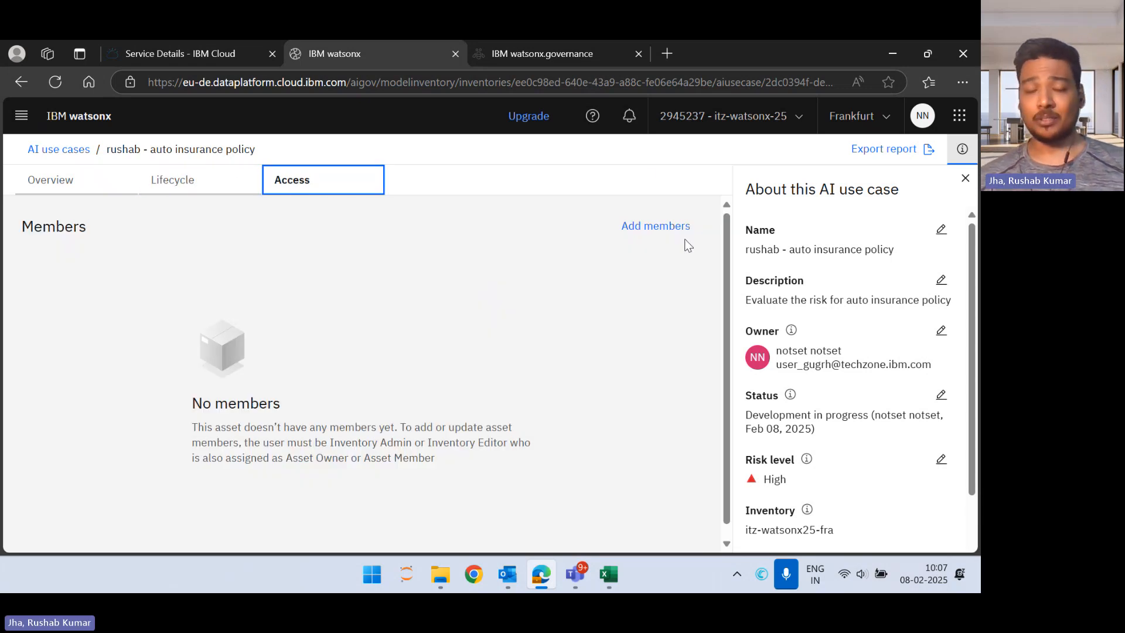
click(654, 229)
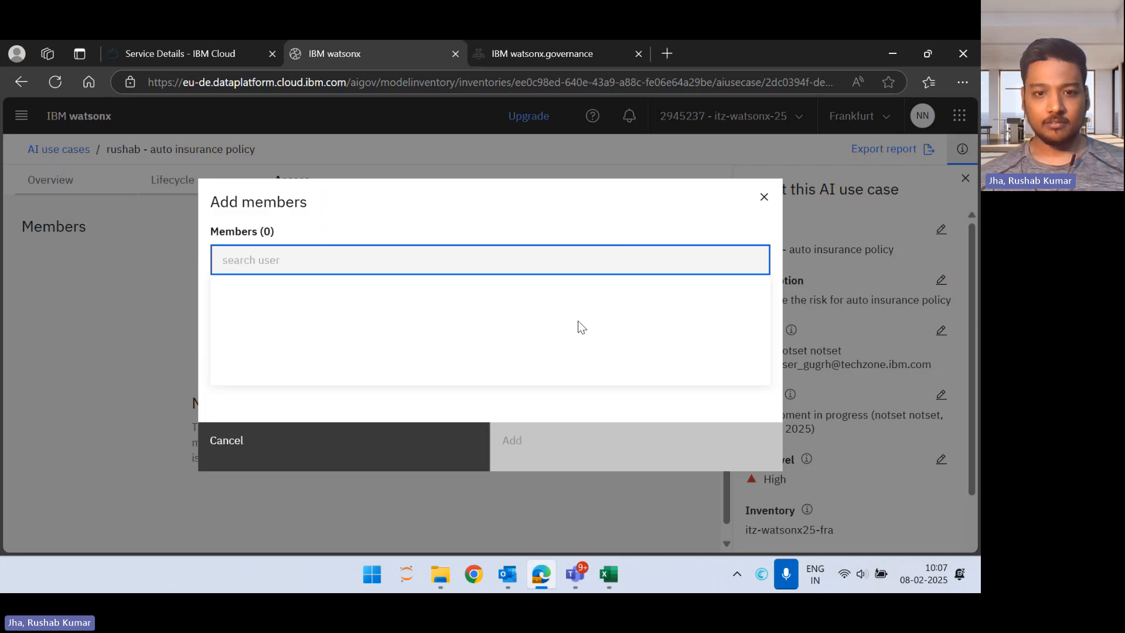
click(772, 200)
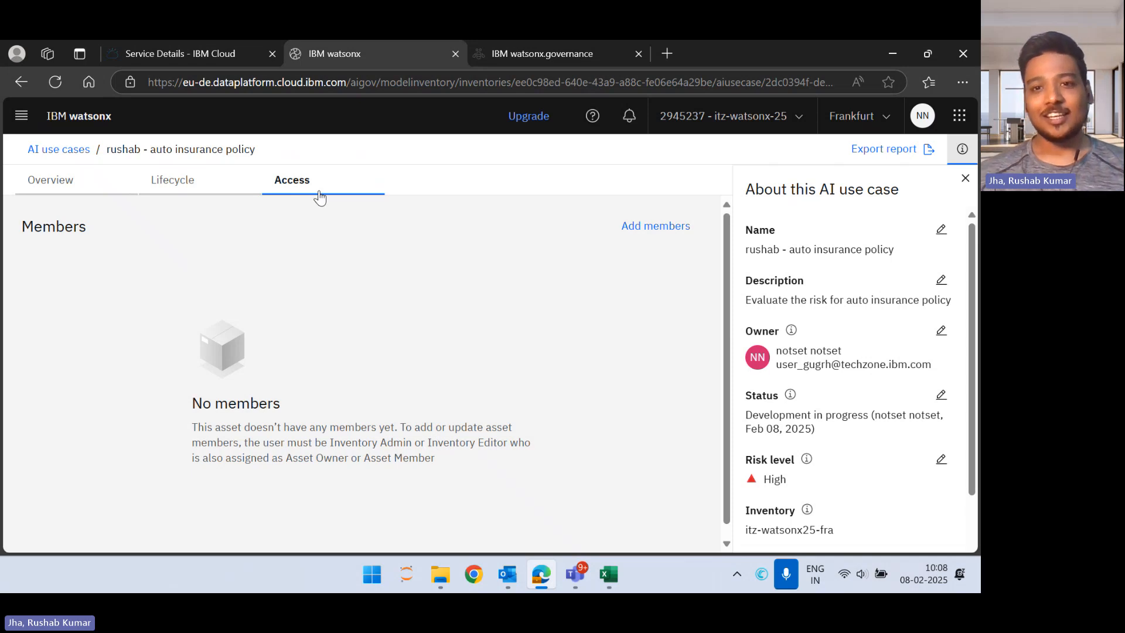
Step: Examine the use case's default lifecycle approach and its Development, Validation and Operation workspace sections
click(207, 188)
scroll(397, 403, down, 2)
scroll(396, 403, up, 2)
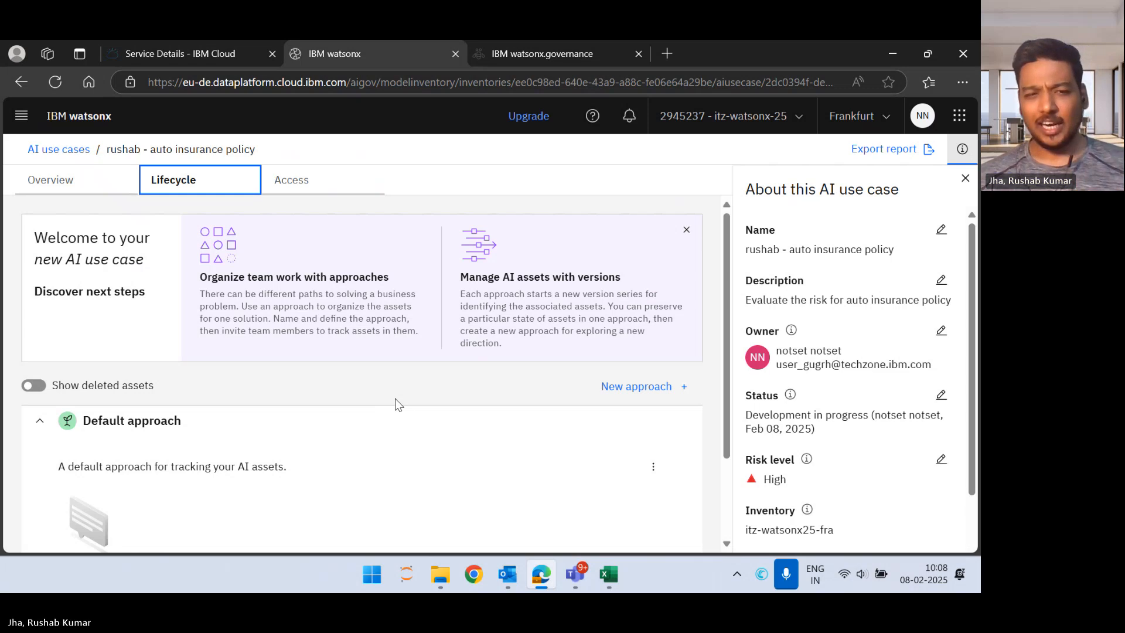
click(96, 179)
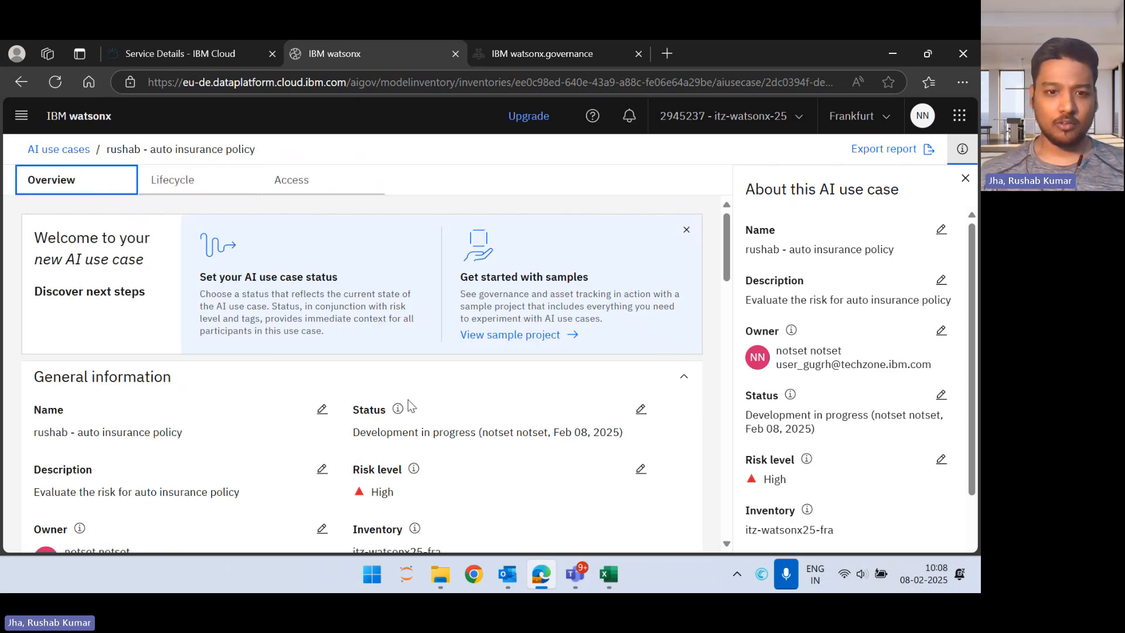
scroll(410, 405, down, 10)
scroll(410, 405, up, 1)
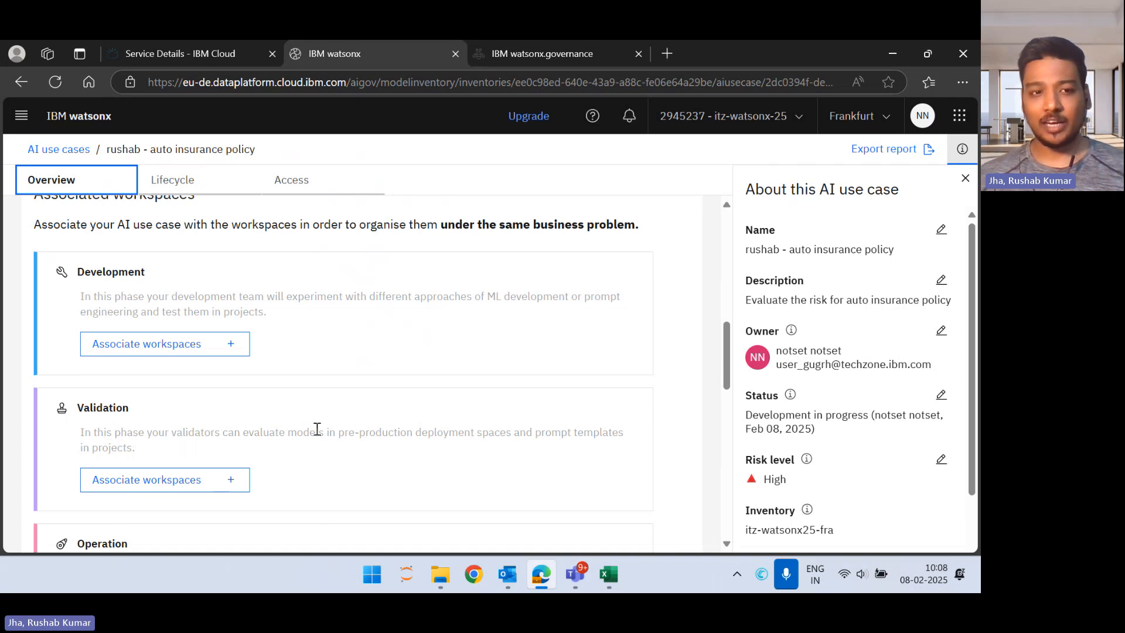
scroll(324, 420, down, 1)
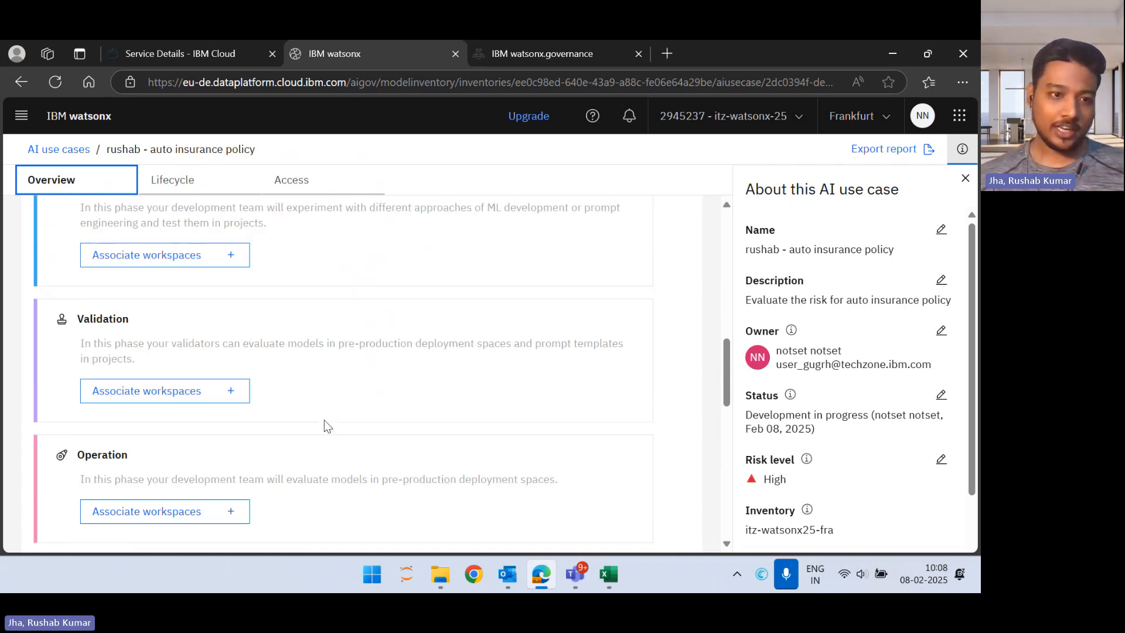
scroll(325, 420, down, 1)
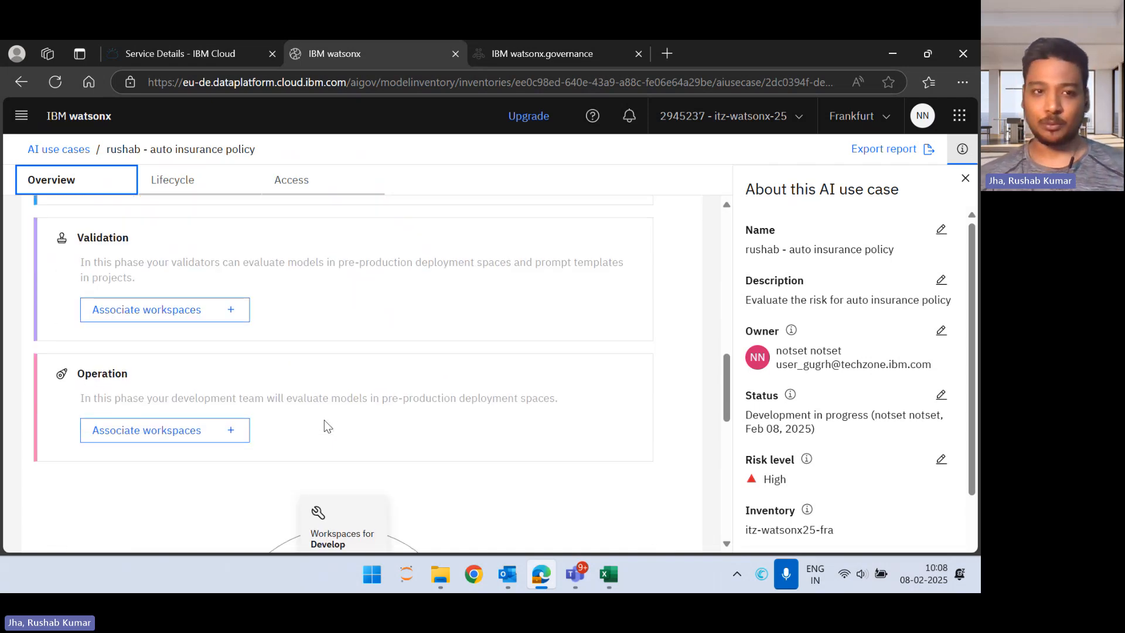
scroll(324, 419, up, 5)
scroll(325, 419, up, 3)
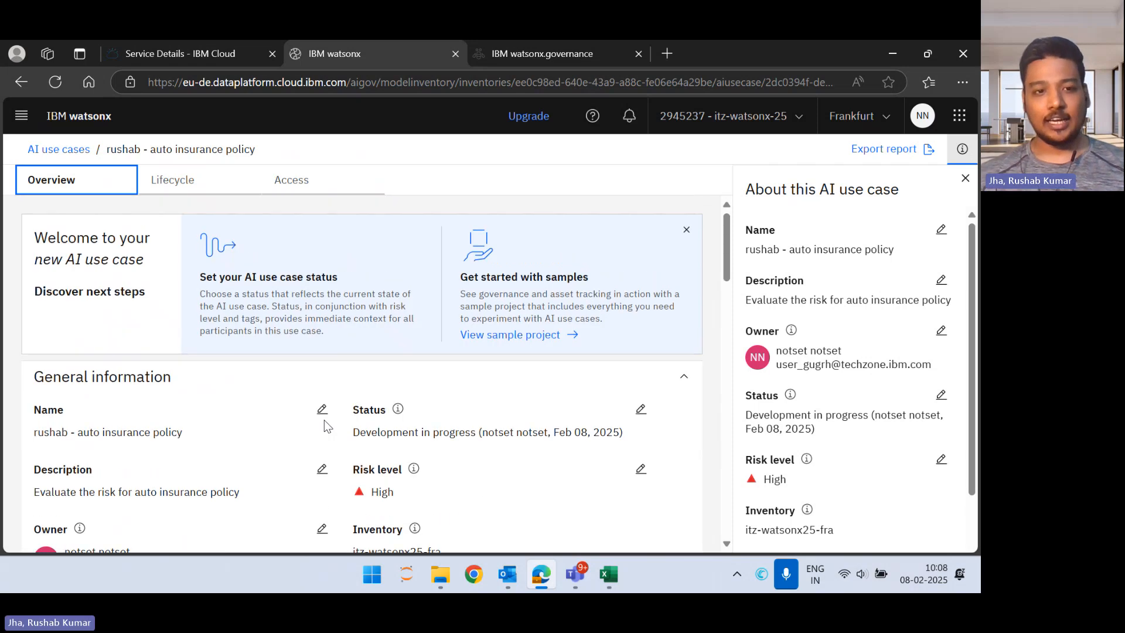
Step: Select the policy risk development project as the workspace for the use case's Development phase
scroll(325, 423, down, 8)
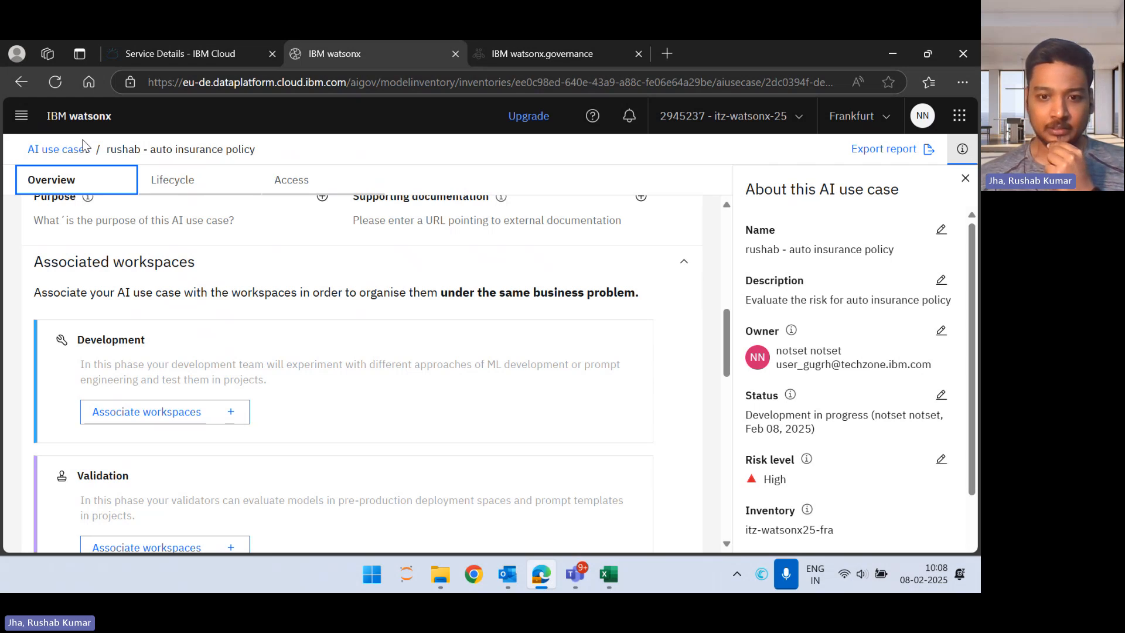
click(204, 414)
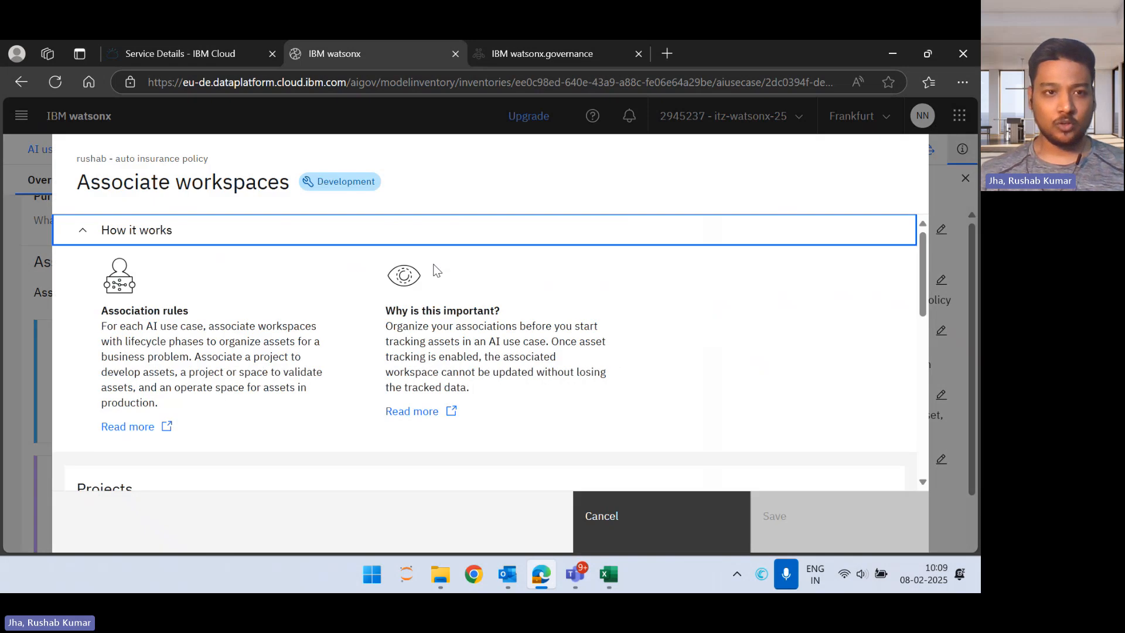
scroll(433, 263, down, 3)
scroll(389, 266, down, 3)
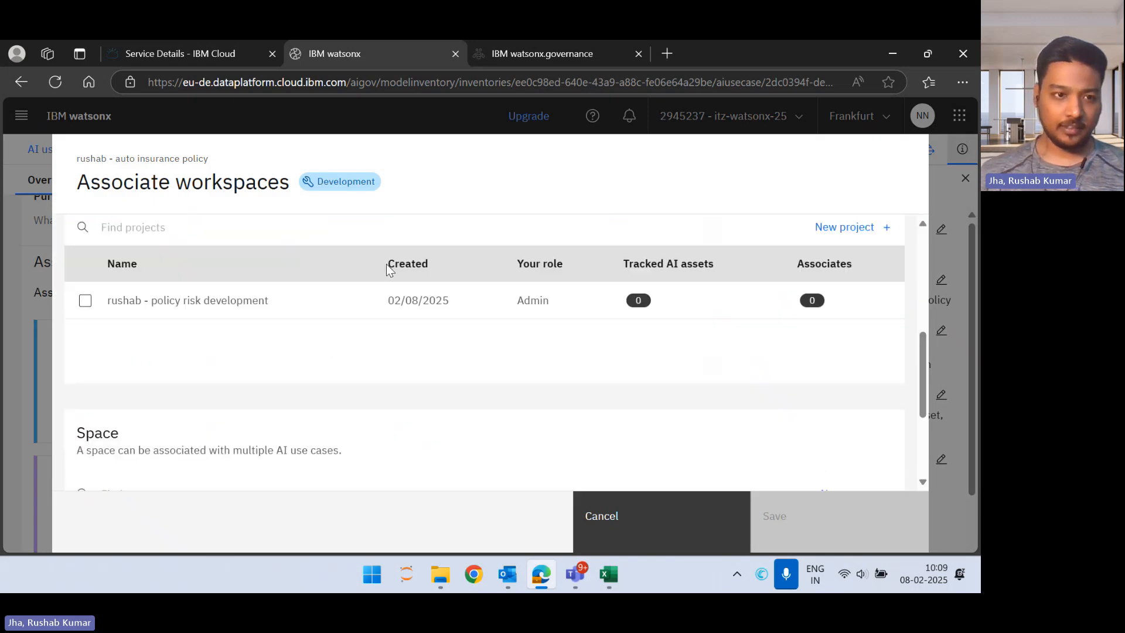
click(85, 300)
scroll(311, 280, up, 2)
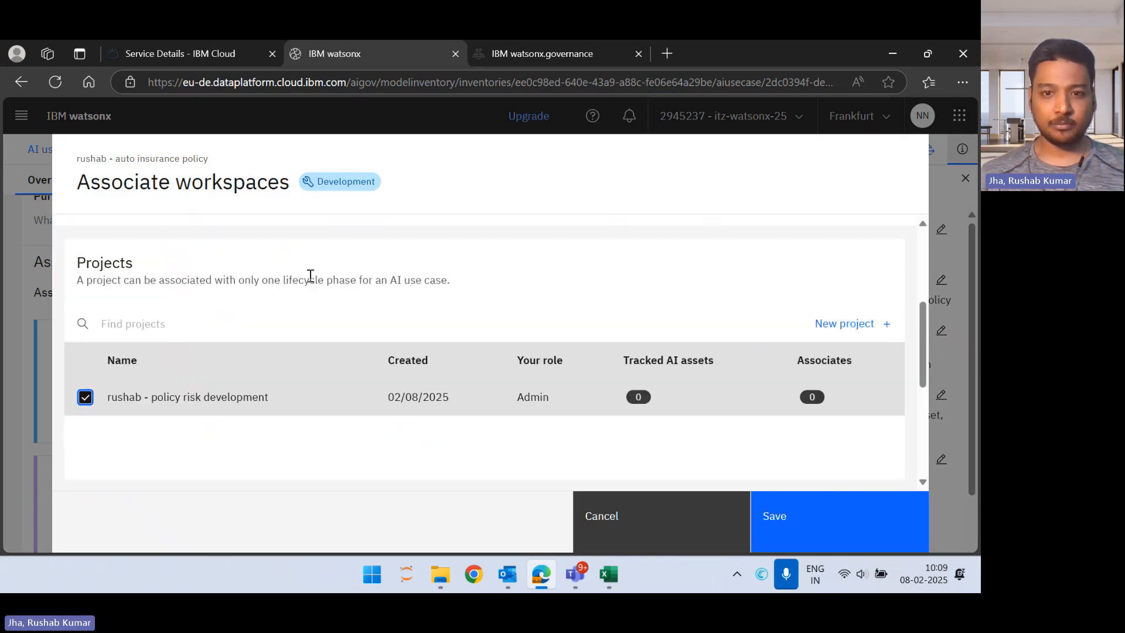
Step: Check the available projects and spaces, and save the Development association with only the project selected
scroll(532, 328, down, 4)
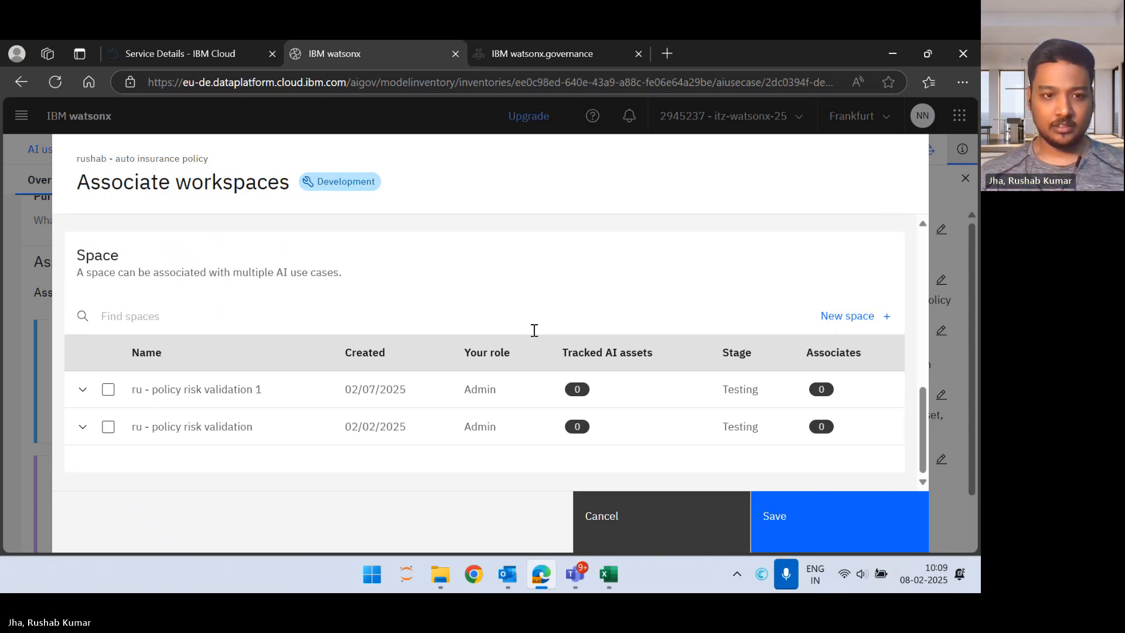
scroll(533, 331, up, 5)
scroll(534, 331, down, 3)
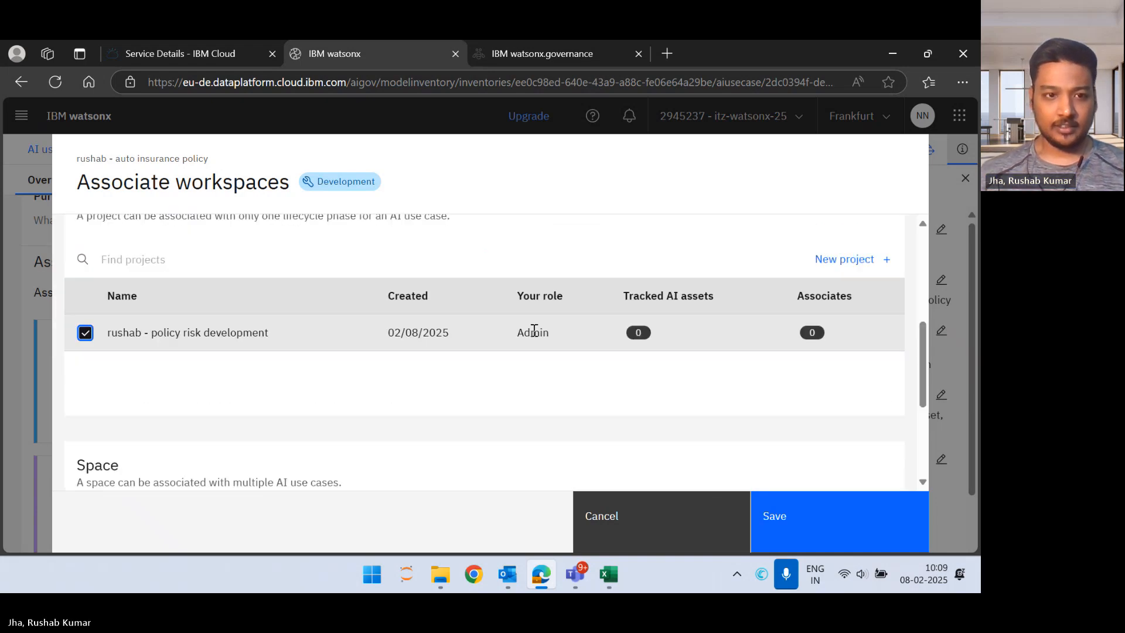
scroll(534, 331, down, 2)
scroll(536, 334, down, 2)
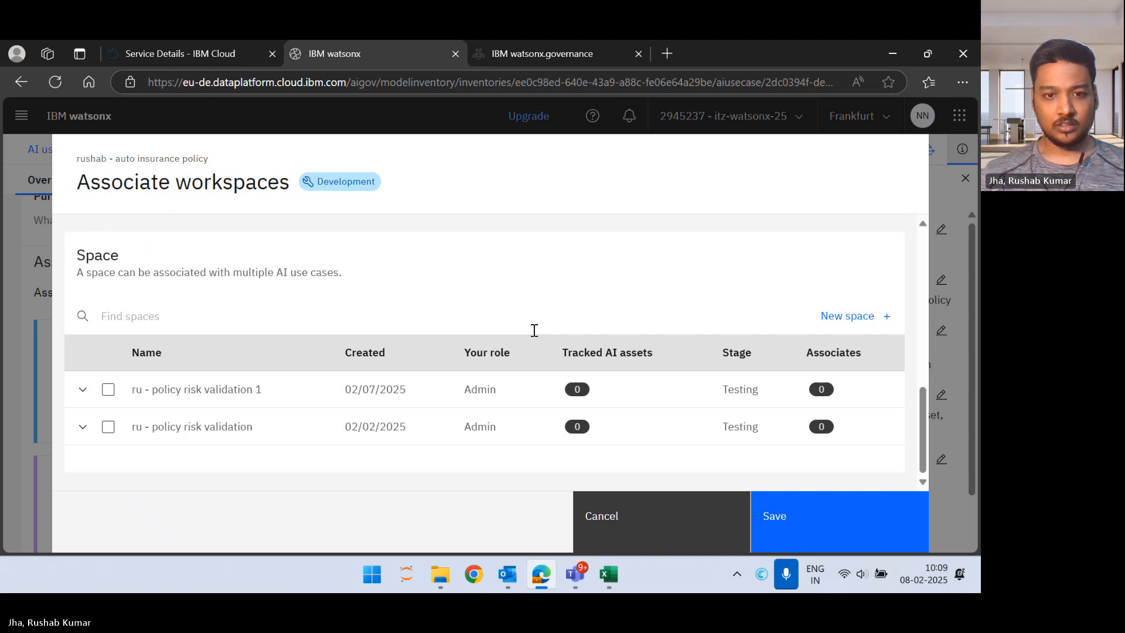
scroll(533, 330, up, 4)
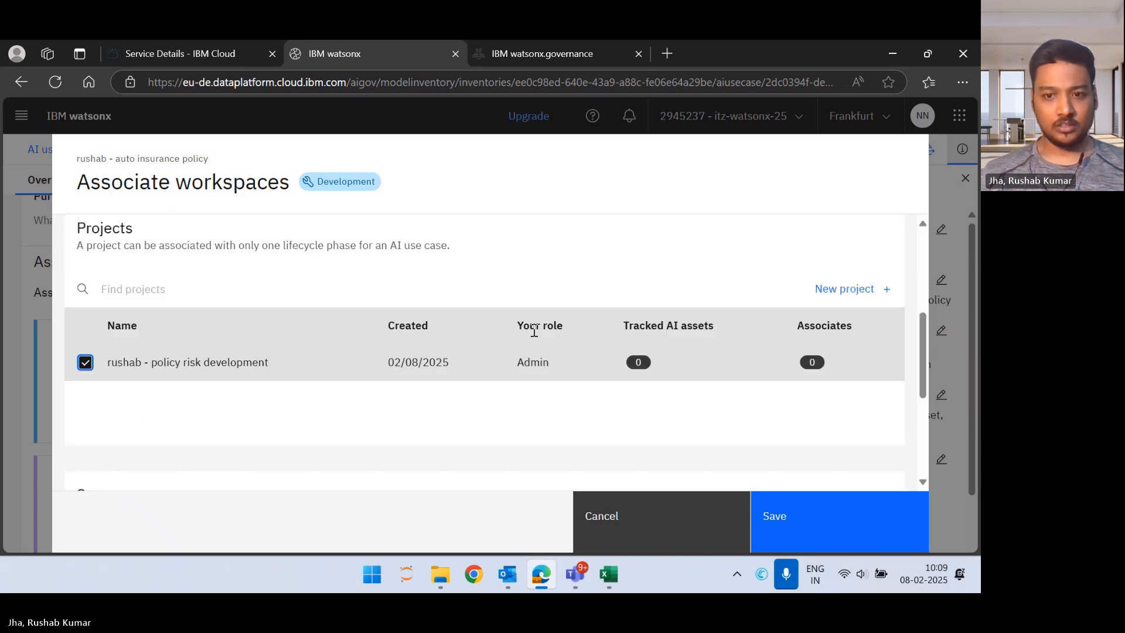
click(828, 508)
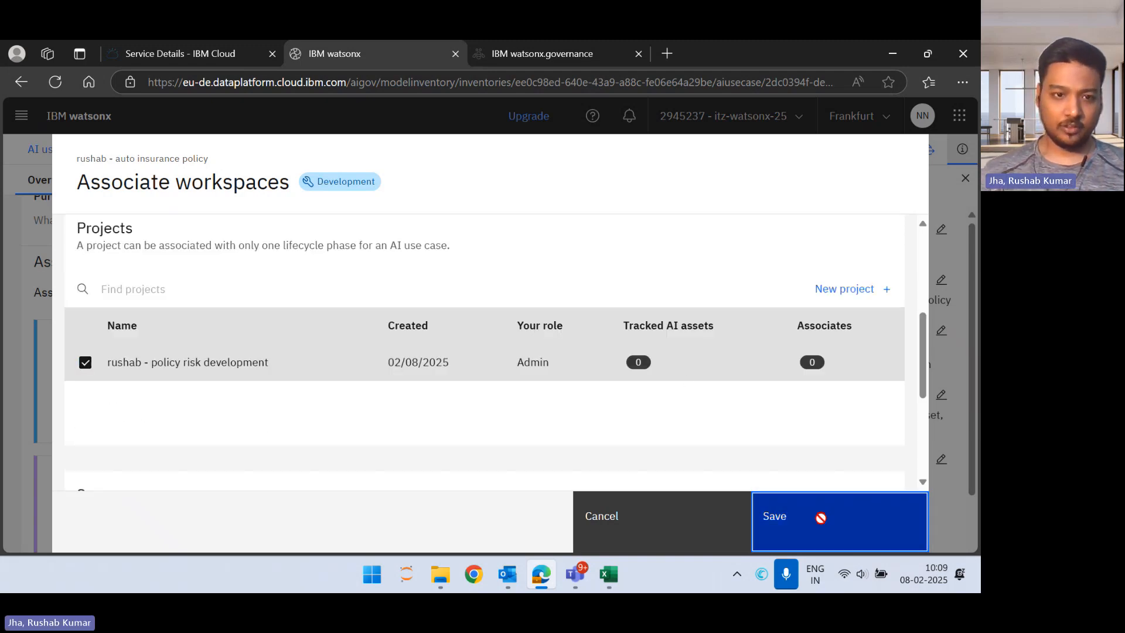
scroll(475, 382, up, 3)
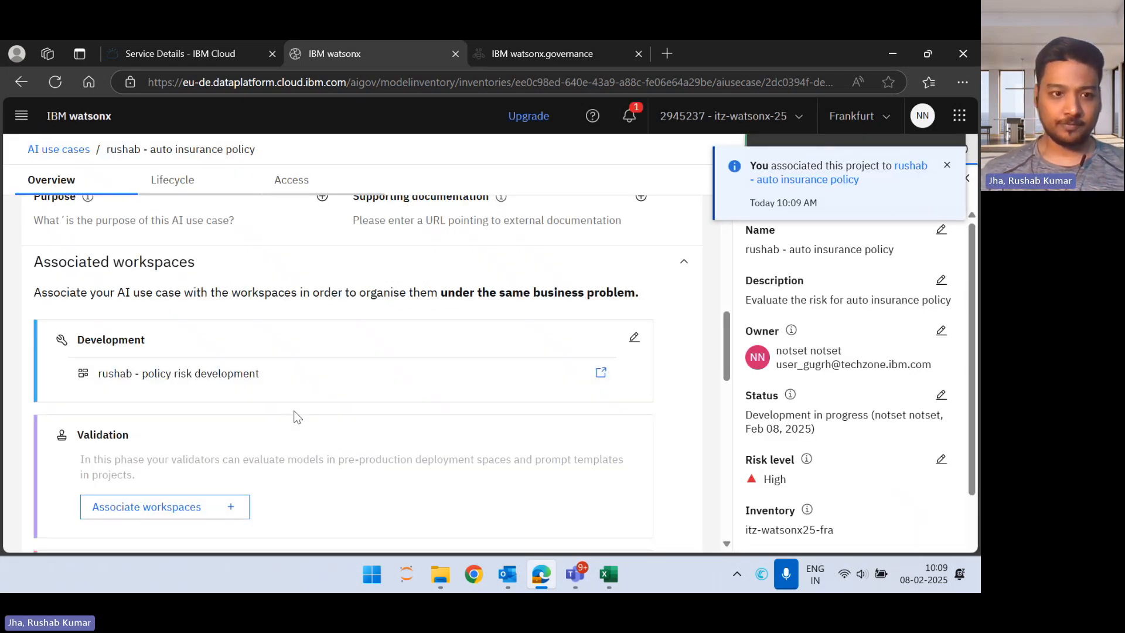
Step: Start creating a new deployment space to associate with the use case's Validation phase
scroll(294, 413, down, 3)
click(215, 348)
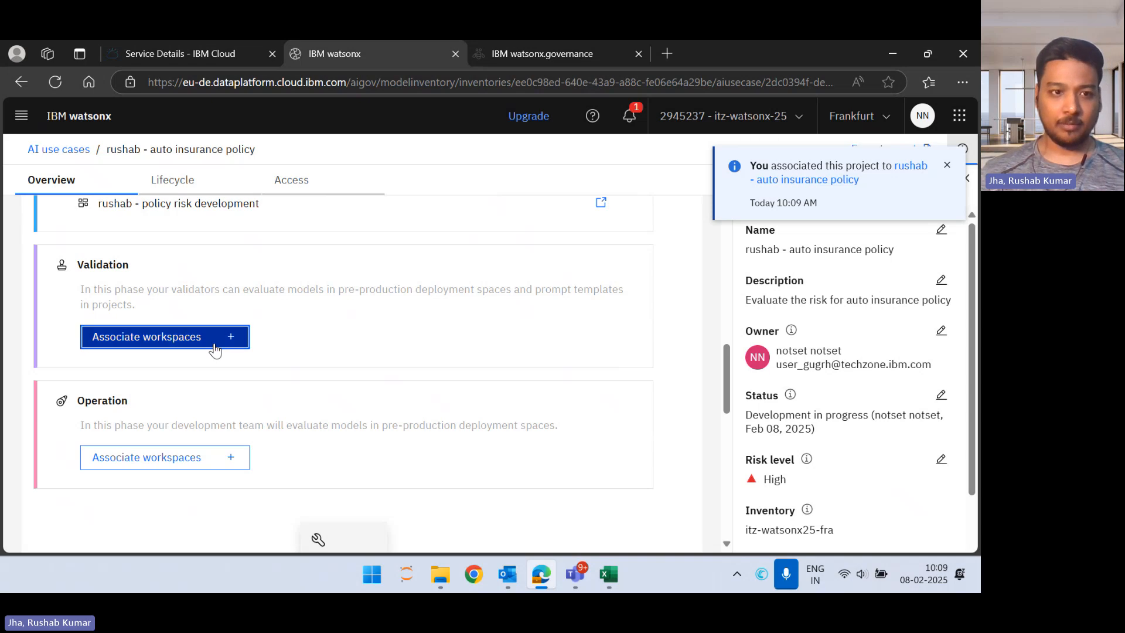
scroll(214, 346, down, 8)
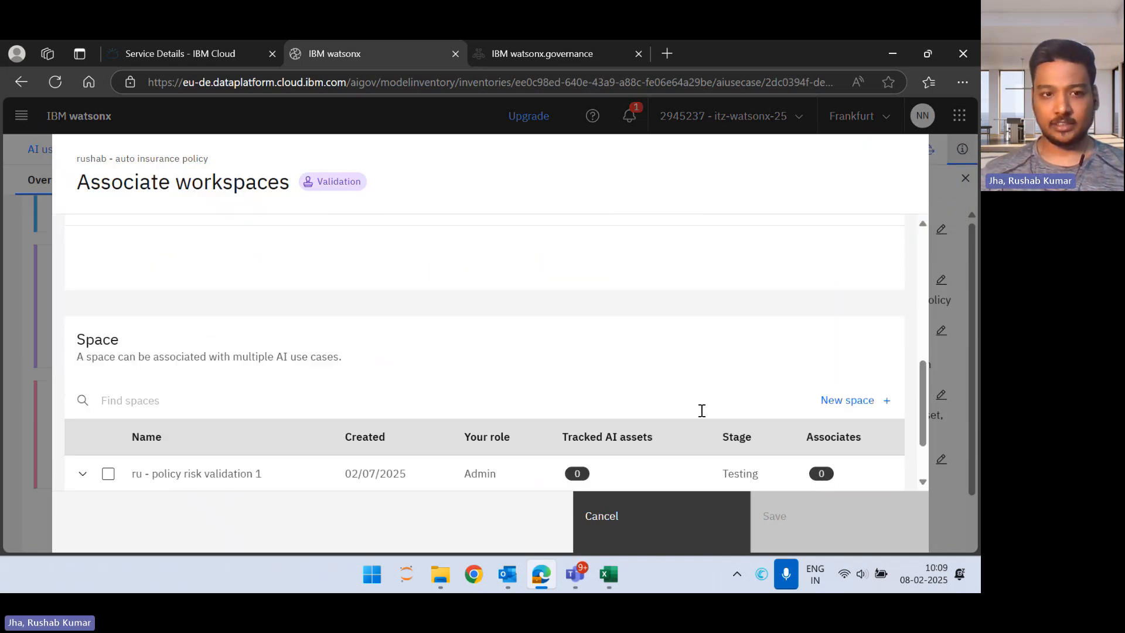
click(841, 403)
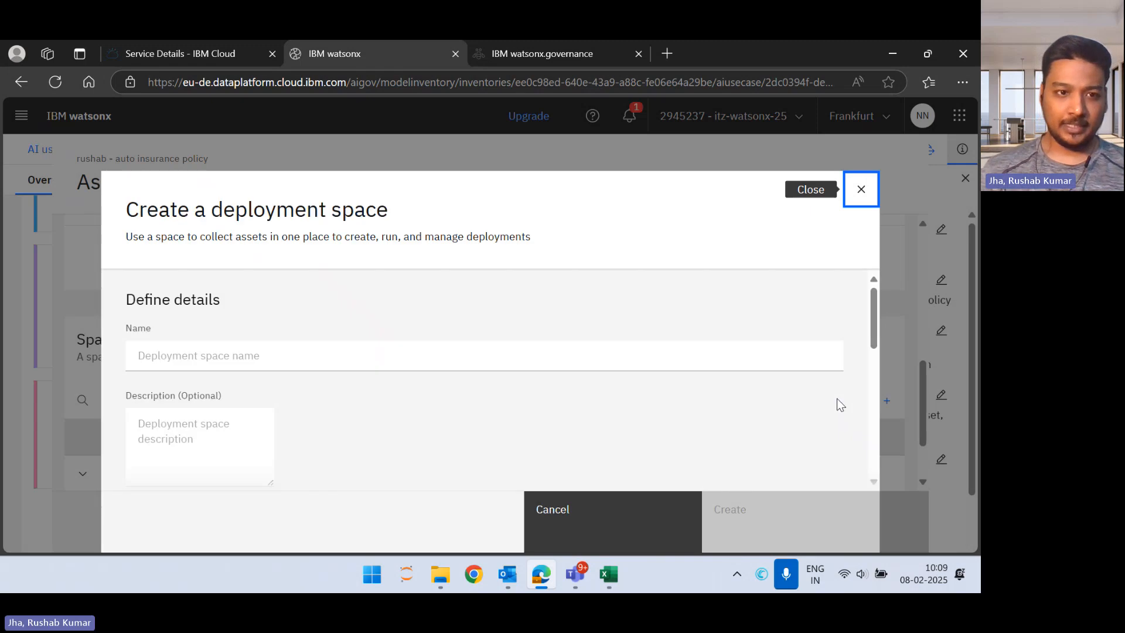
Step: Name the deployment space with the owner's first name followed by " - policy risk validation"
click(421, 344)
text(rushab - )
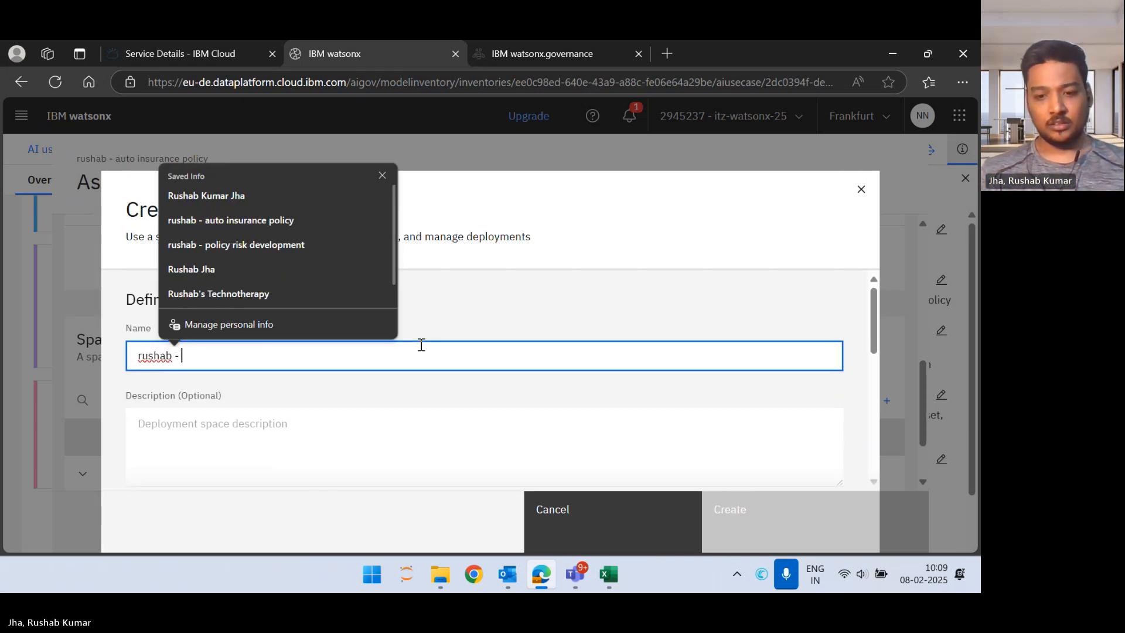
text(policy dev)
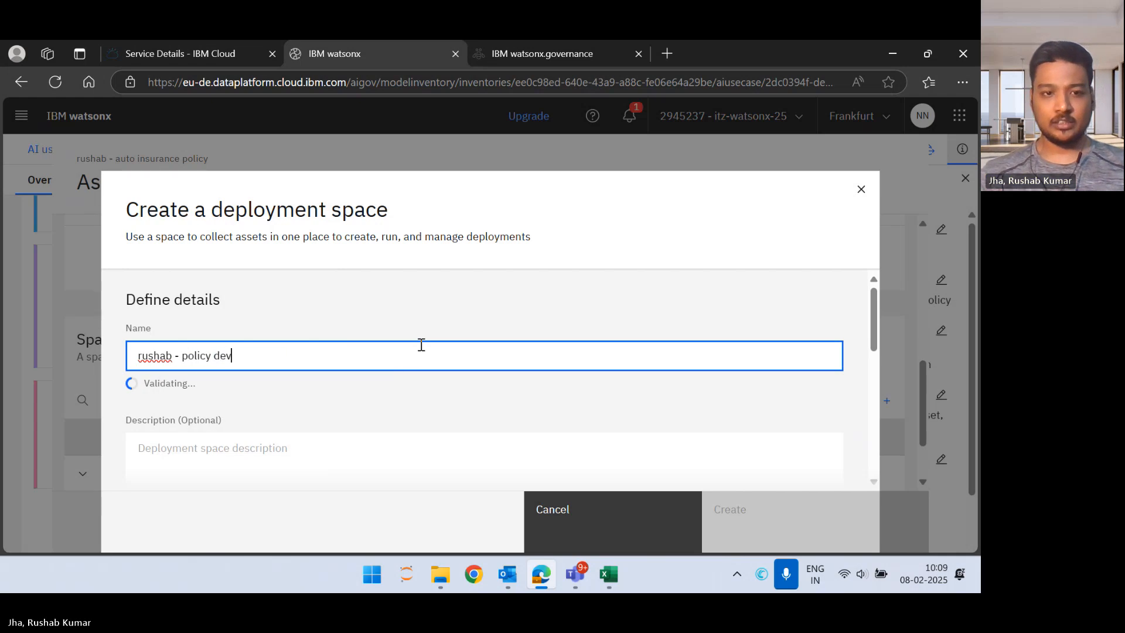
key(BackSpace)
key(BackSpace)
key(BackSpace)
key(BackSpace)
key(BackSpace)
key(BackSpace)
key(BackSpace)
key(BackSpace)
key(BackSpace)
key(BackSpace)
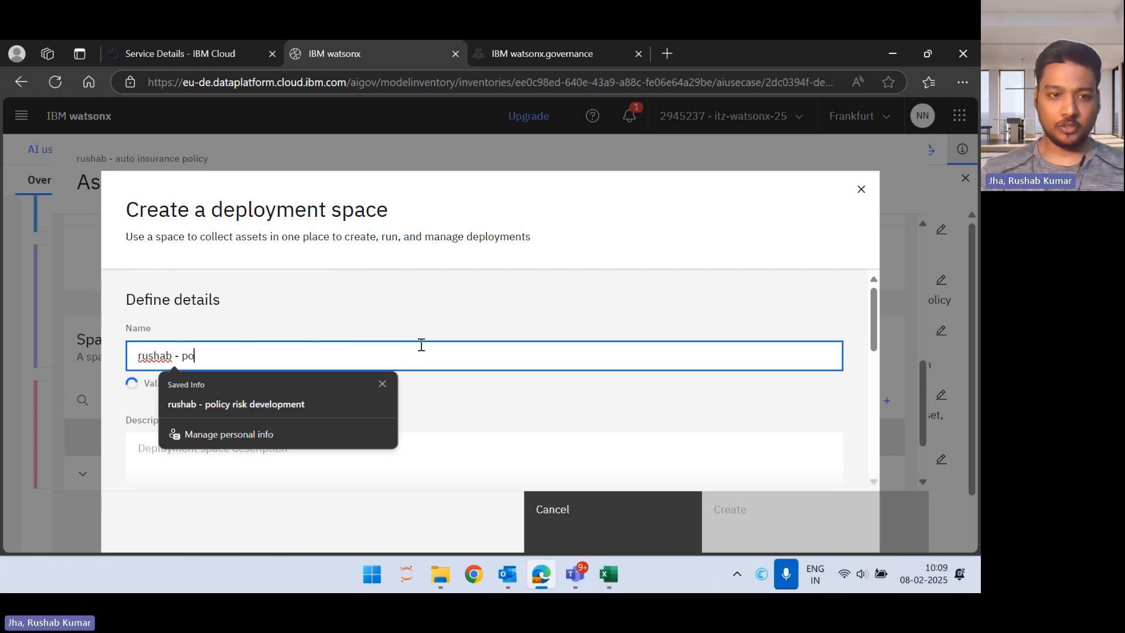
text(policy)
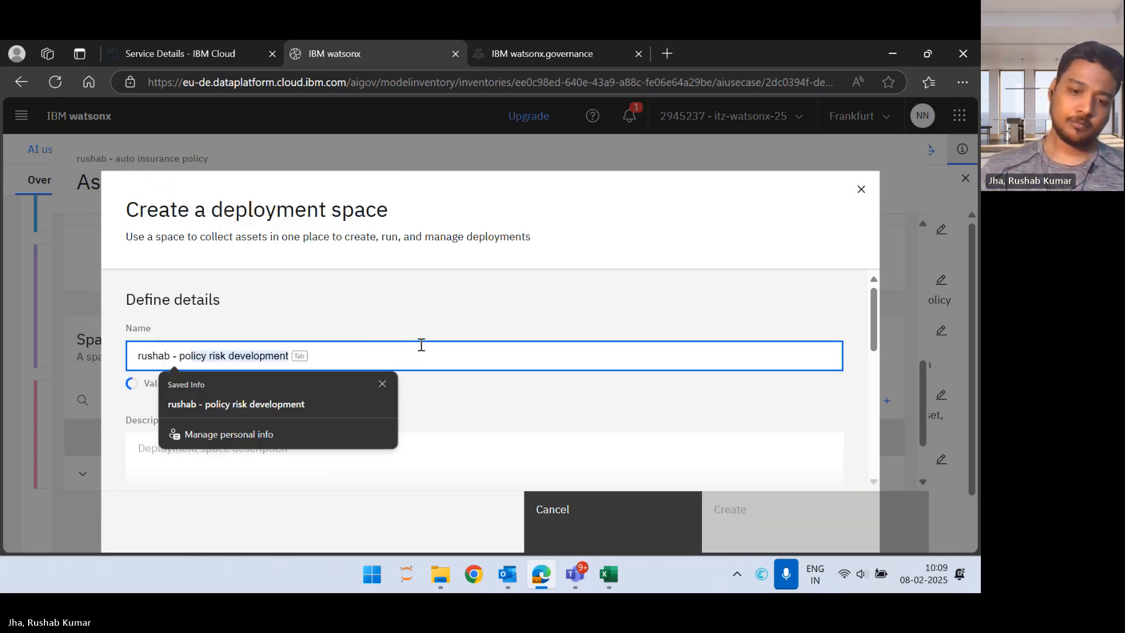
text( ris)
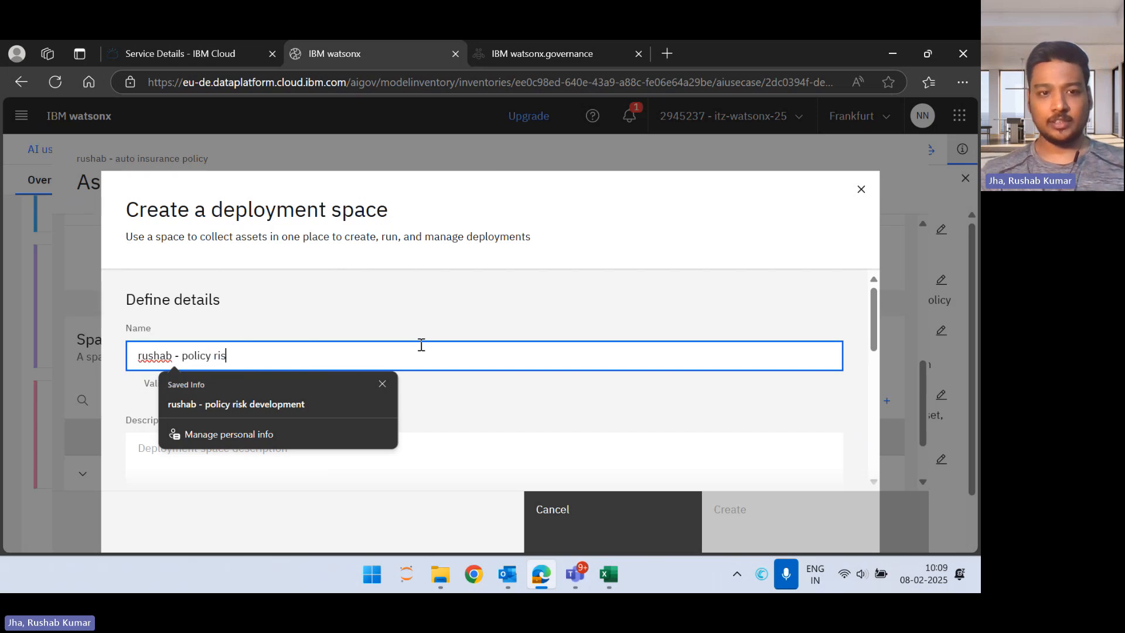
text(k validation)
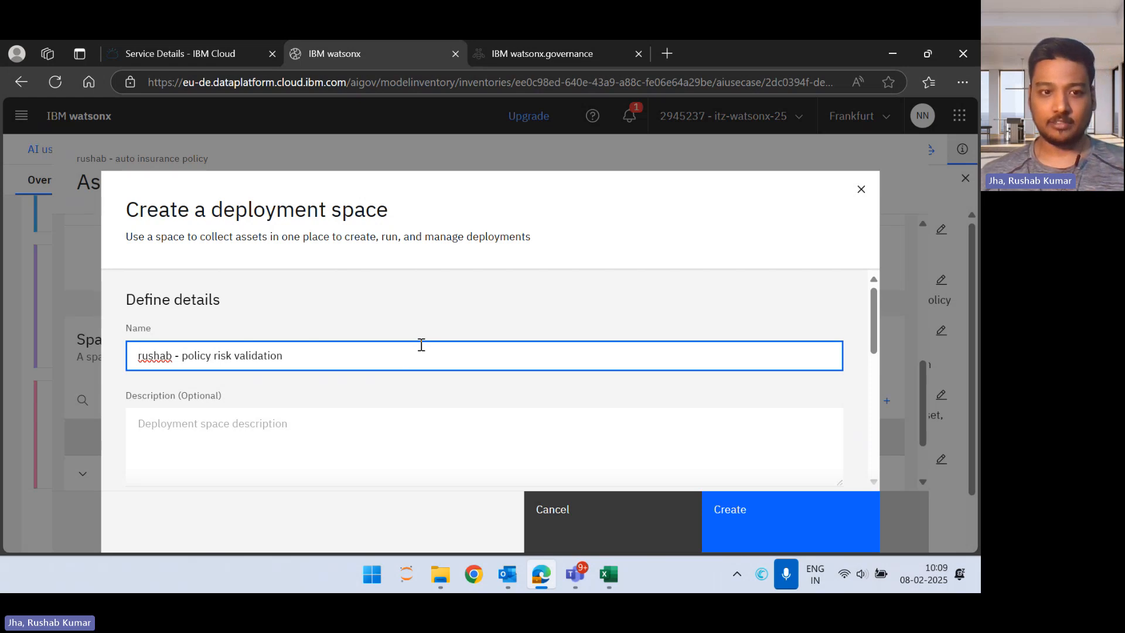
Step: Enter the description "To validate the auto insurance policy." for the new deployment space
click(360, 442)
text(To val)
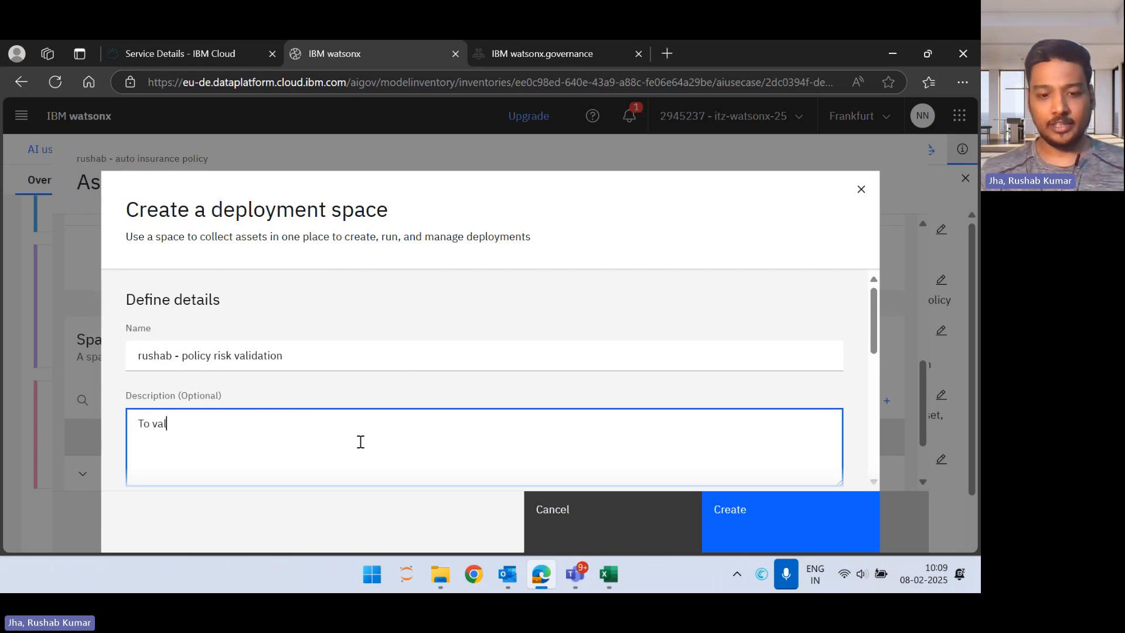
text(idate the auto)
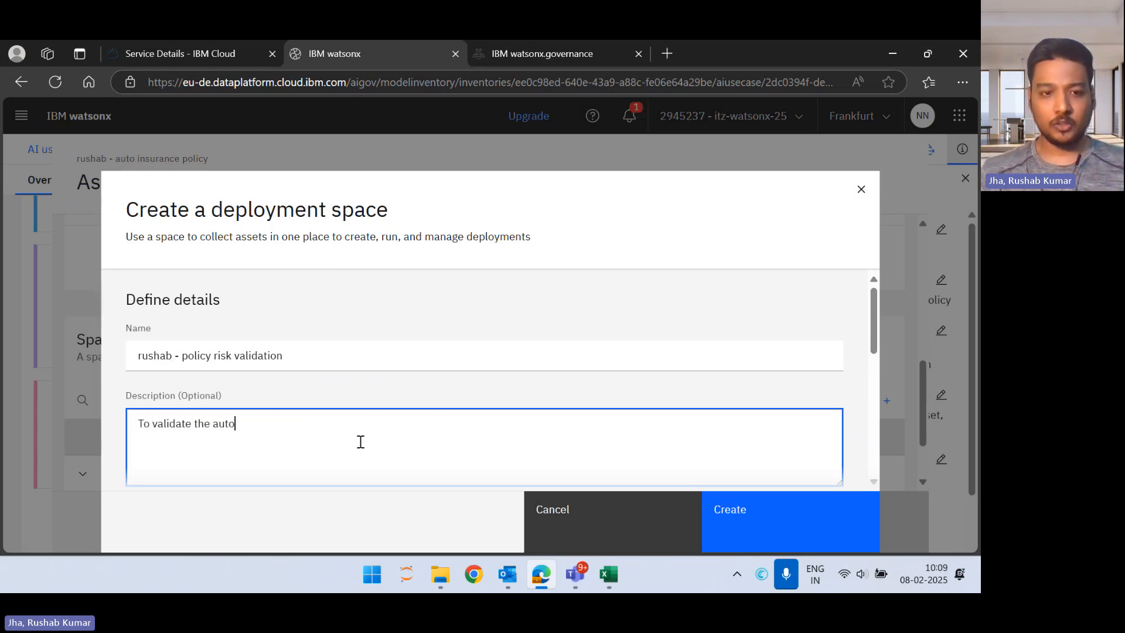
text( insurance po)
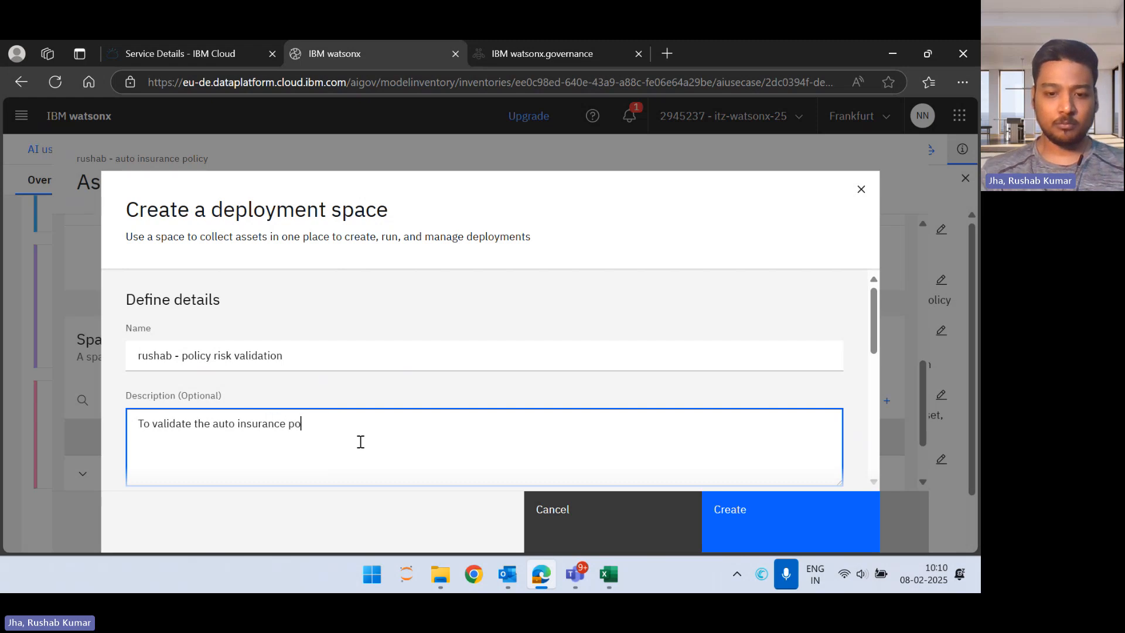
text(licy.)
Step: Set the deployment stage of the new space to Testing
scroll(360, 442, down, 3)
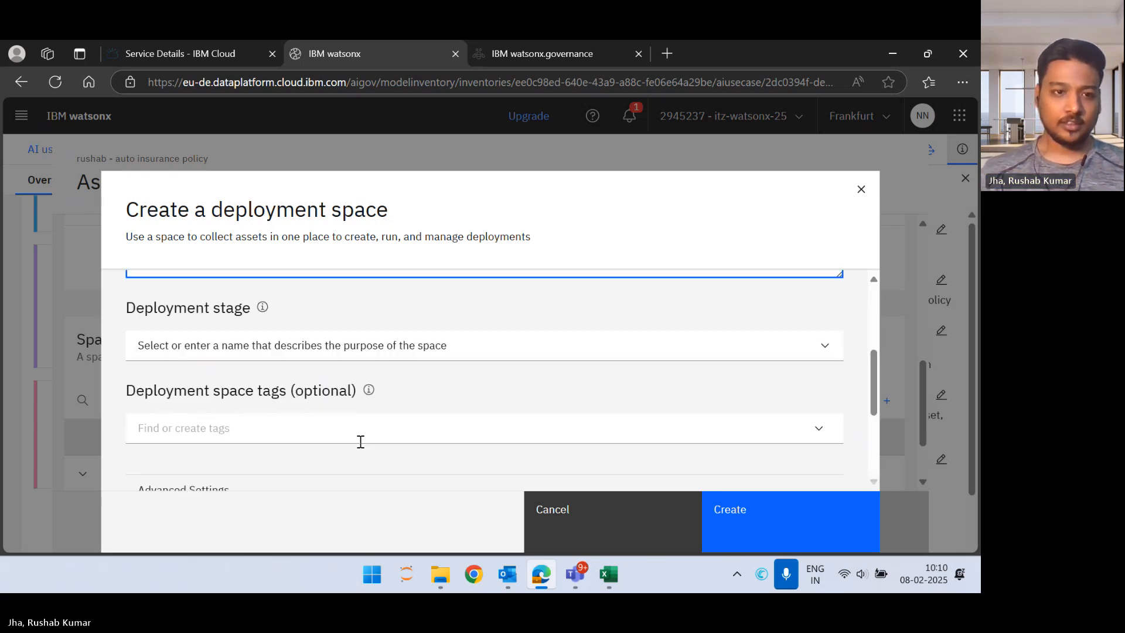
click(303, 345)
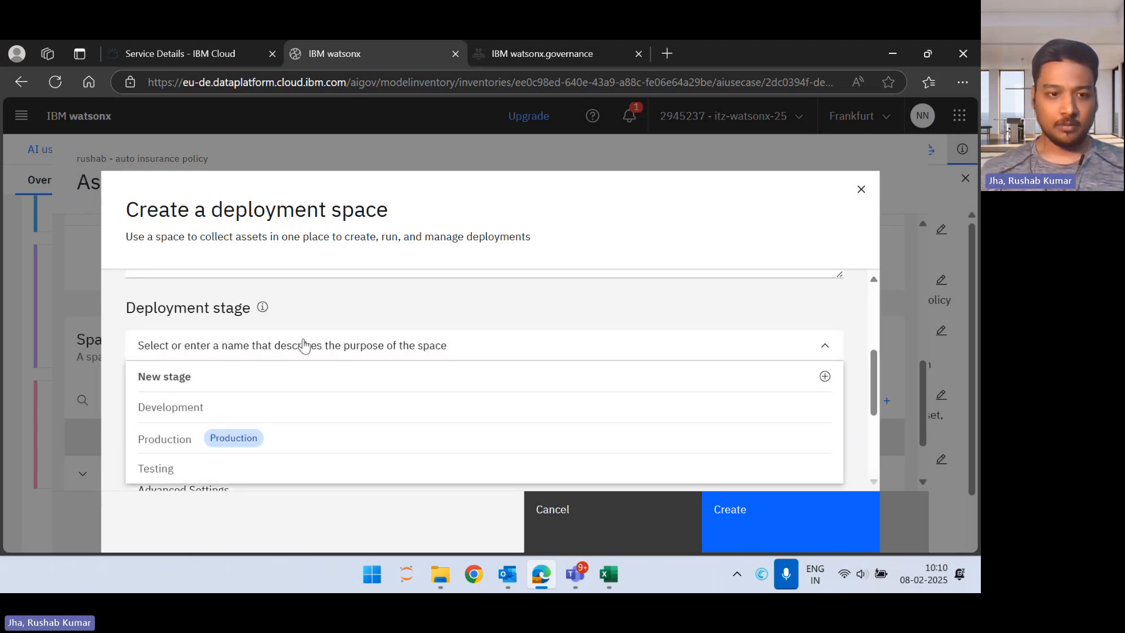
click(285, 467)
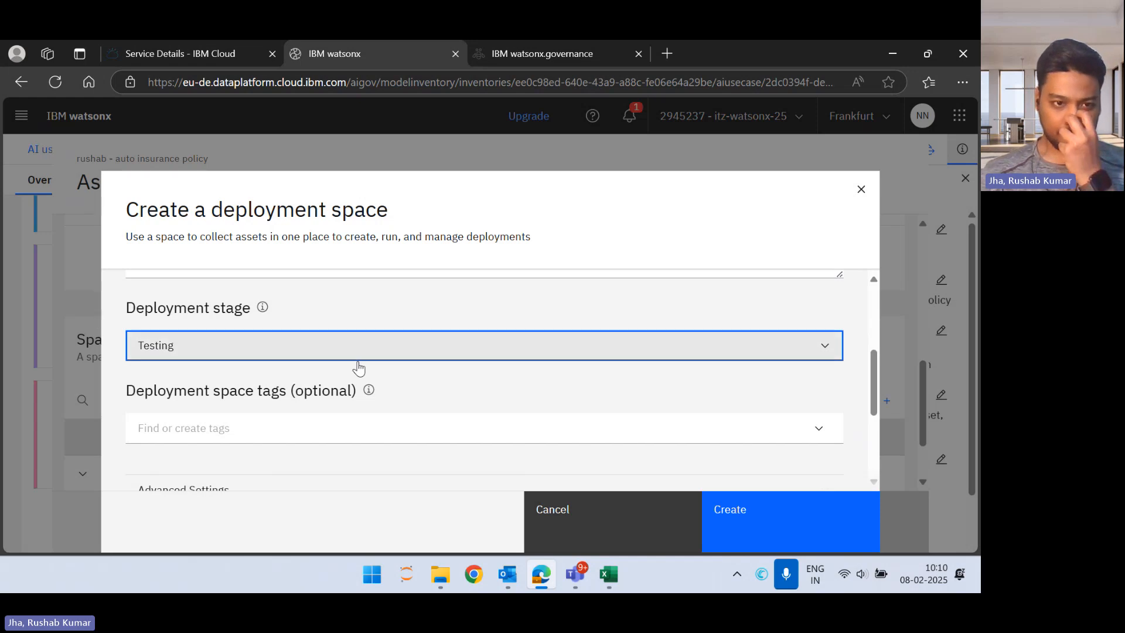
Step: Assign the watsonx.ai Runtime-cz service to the deployment space and create the space
scroll(359, 359, down, 3)
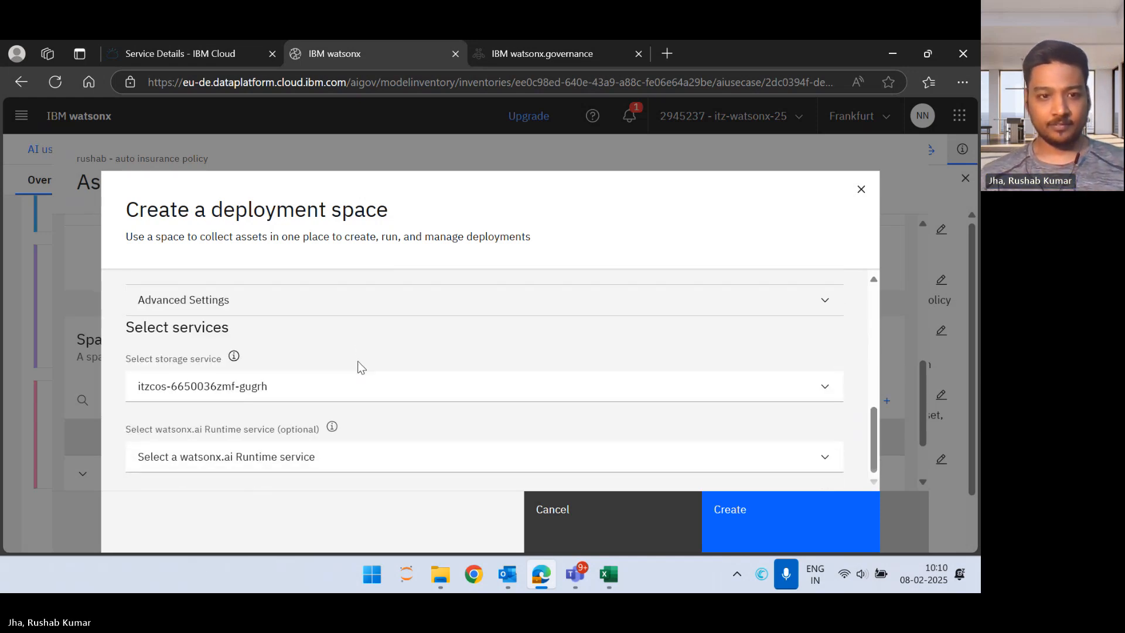
click(303, 453)
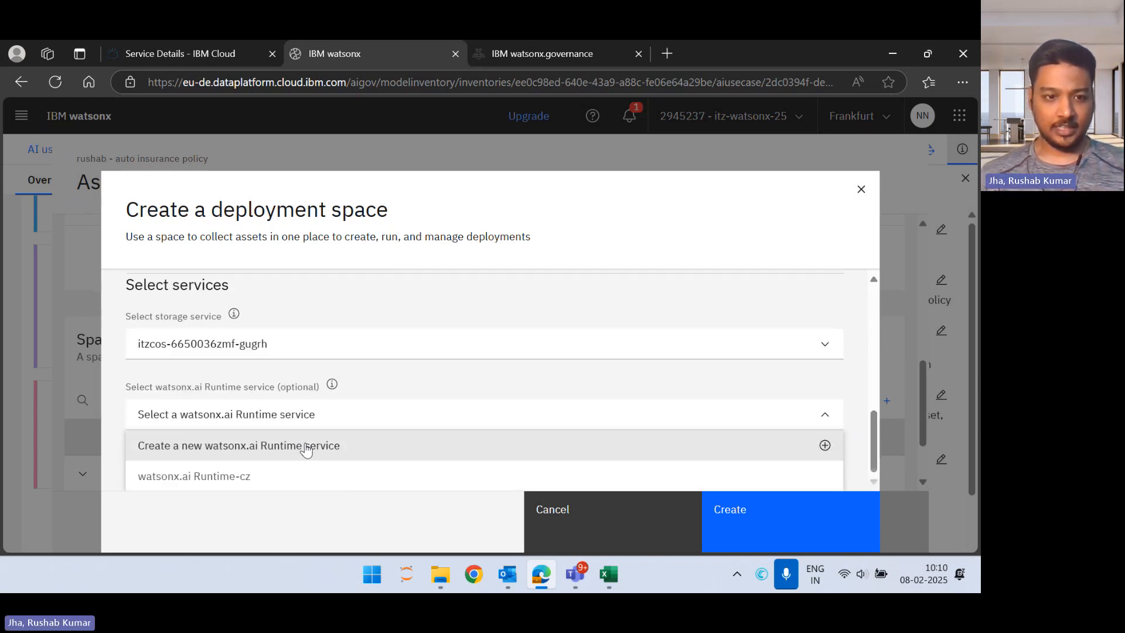
click(281, 475)
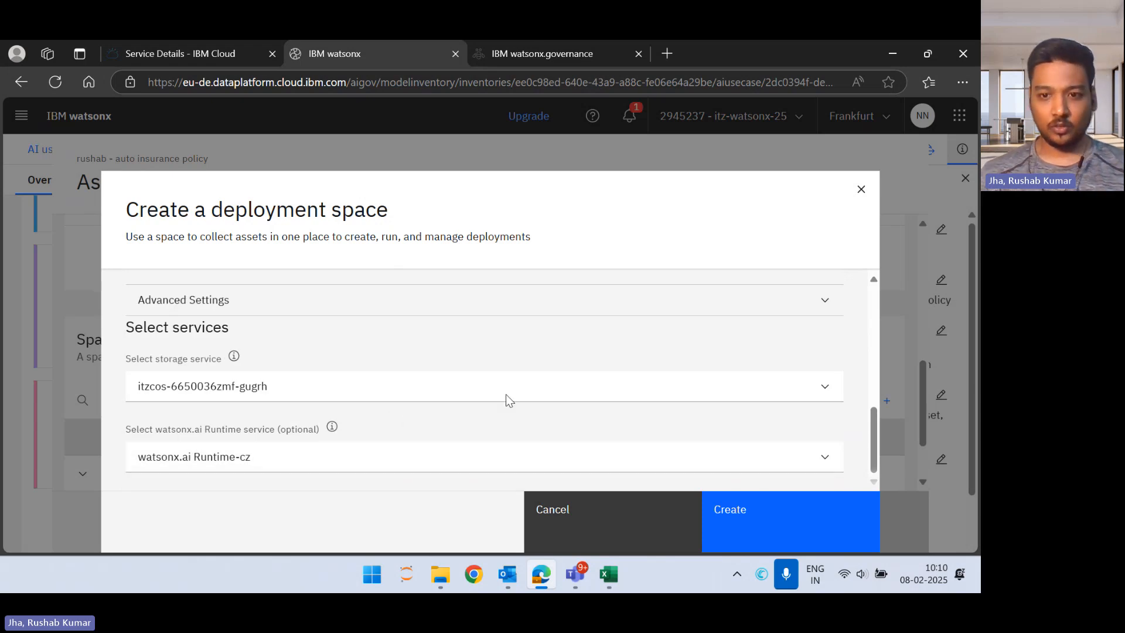
click(726, 503)
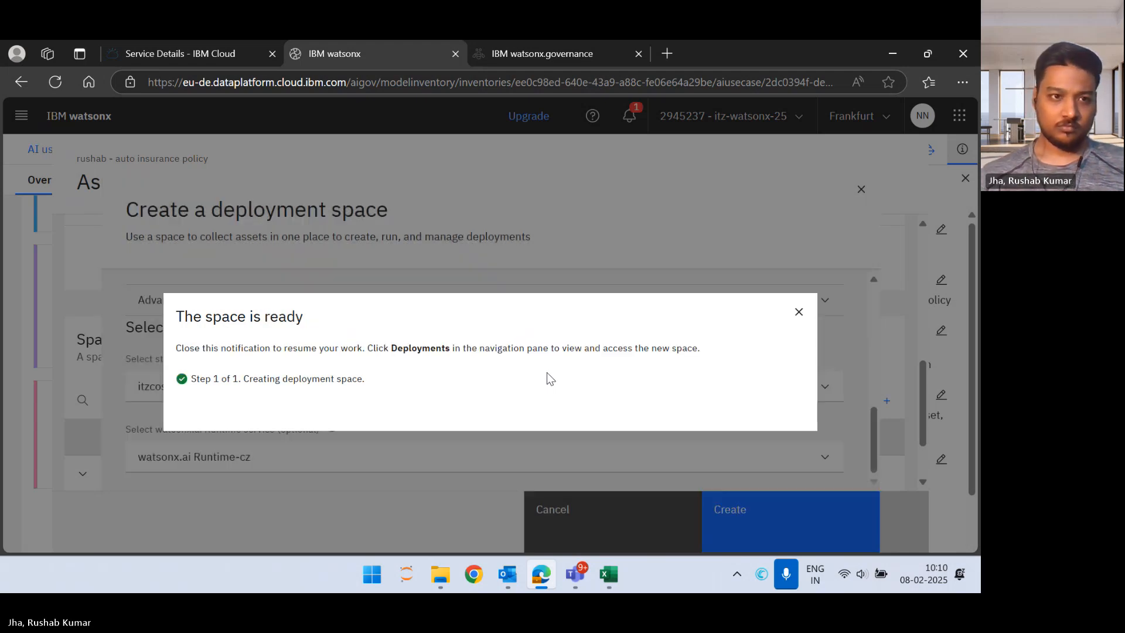
Step: Dismiss the space creation notice and save the Validation phase association with the new policy risk validation space
click(798, 312)
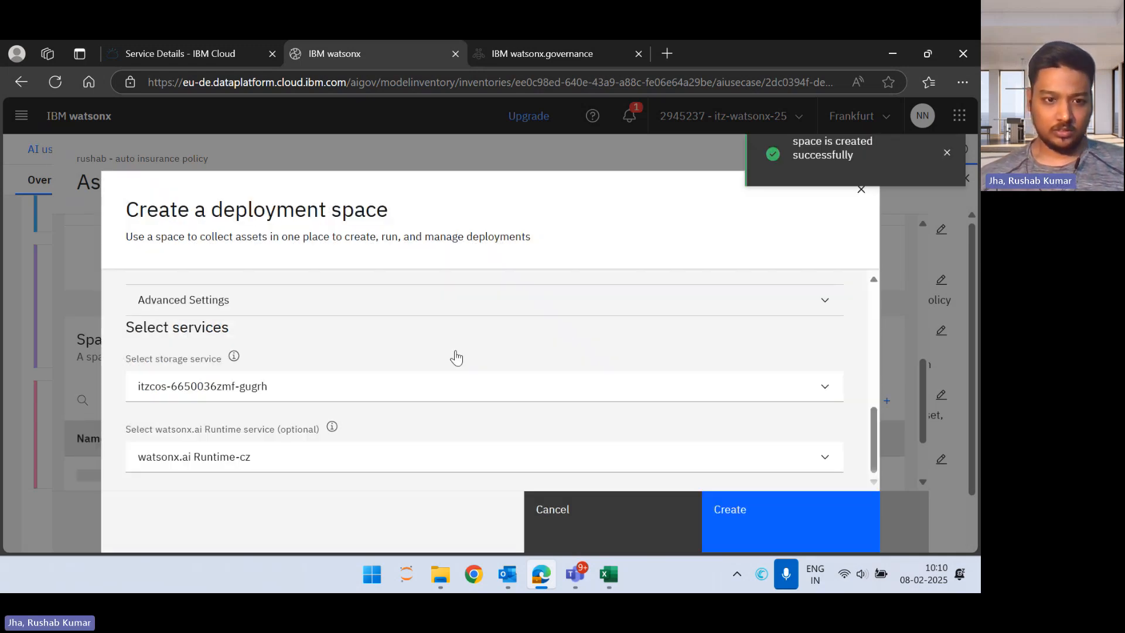
scroll(403, 442, down, 2)
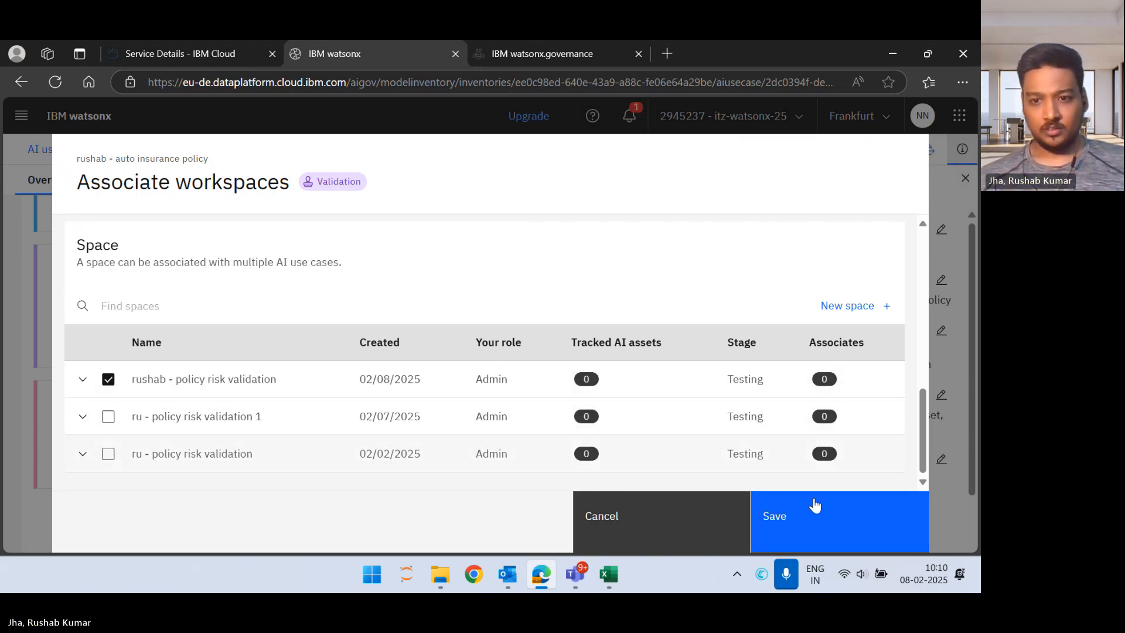
click(812, 517)
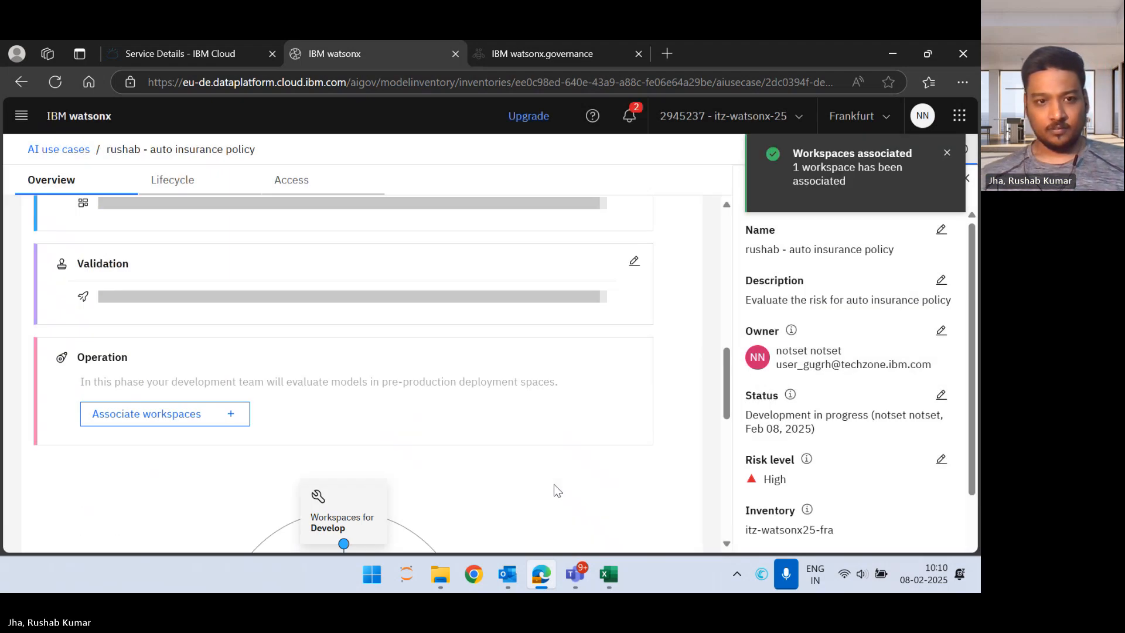
Step: Check the use case's workspace associations and lifecycle approaches, and view the list of all AI use cases
scroll(586, 343, up, 2)
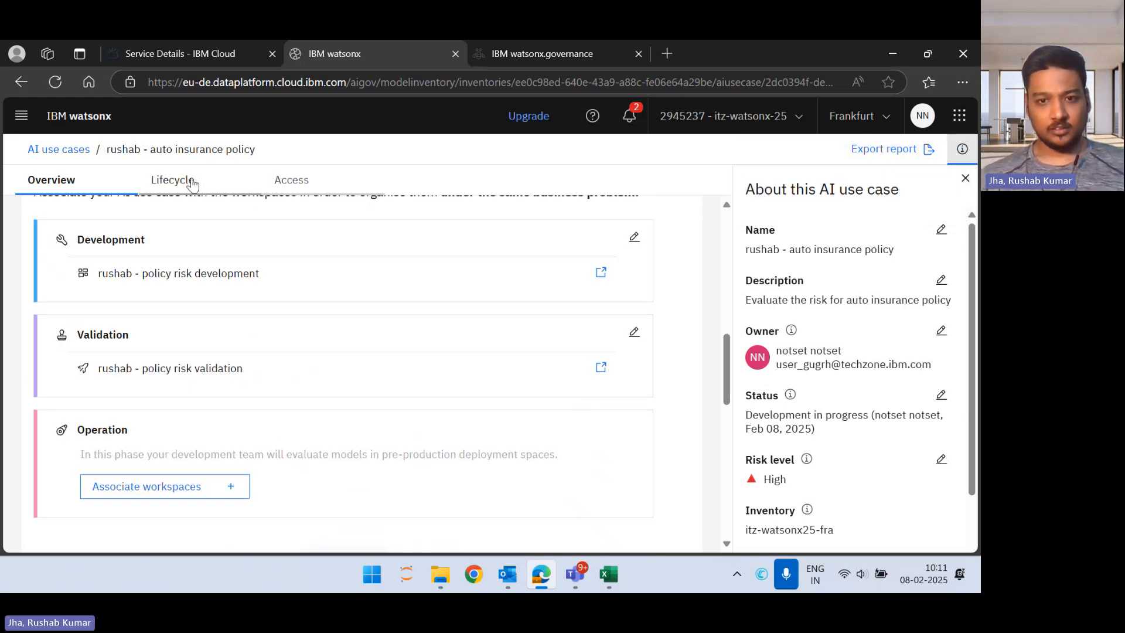
click(205, 183)
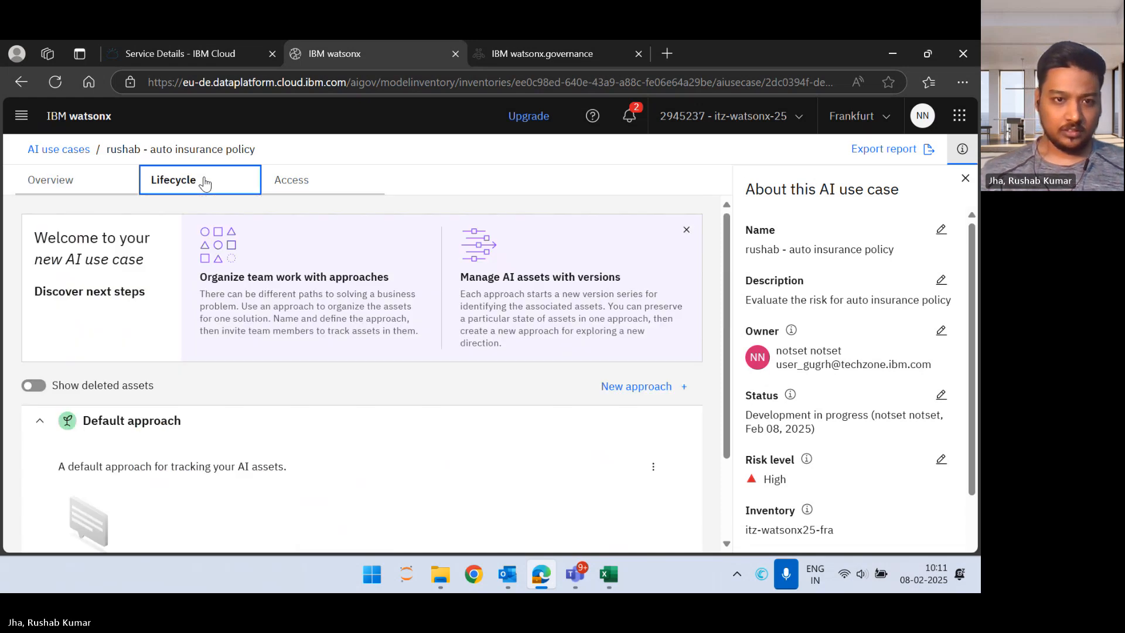
scroll(281, 364, down, 2)
scroll(279, 360, up, 2)
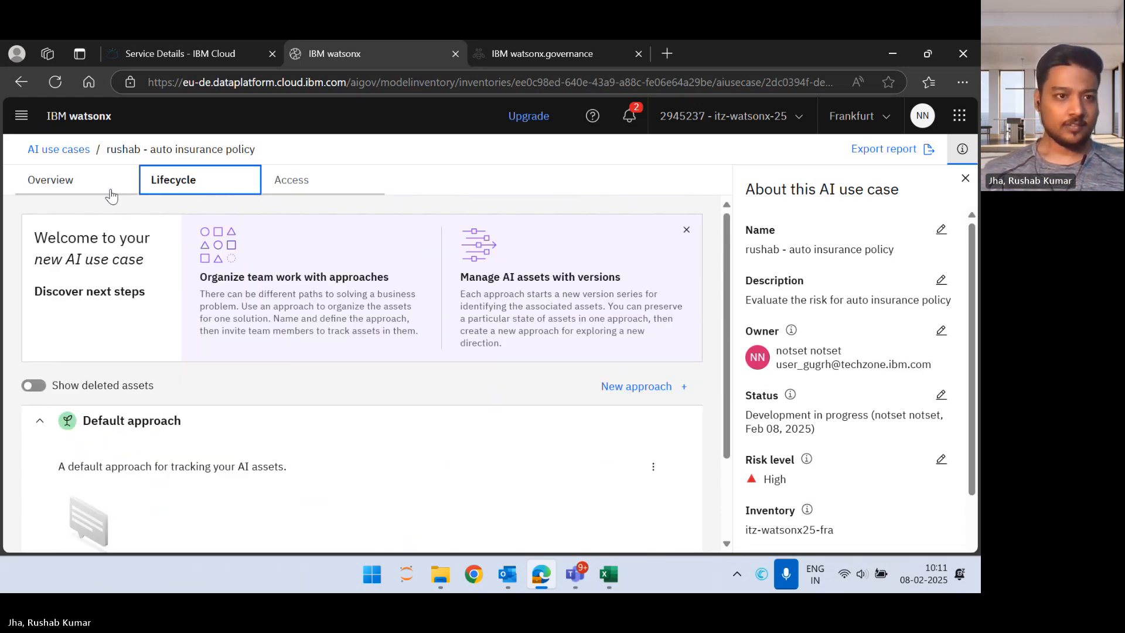
click(88, 183)
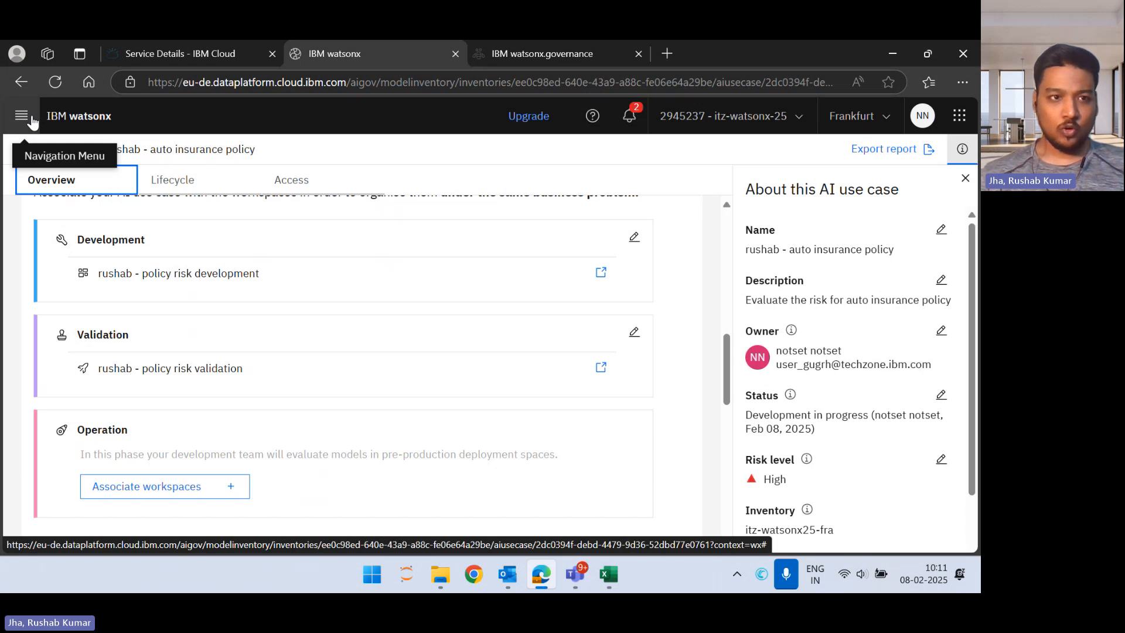
click(32, 121)
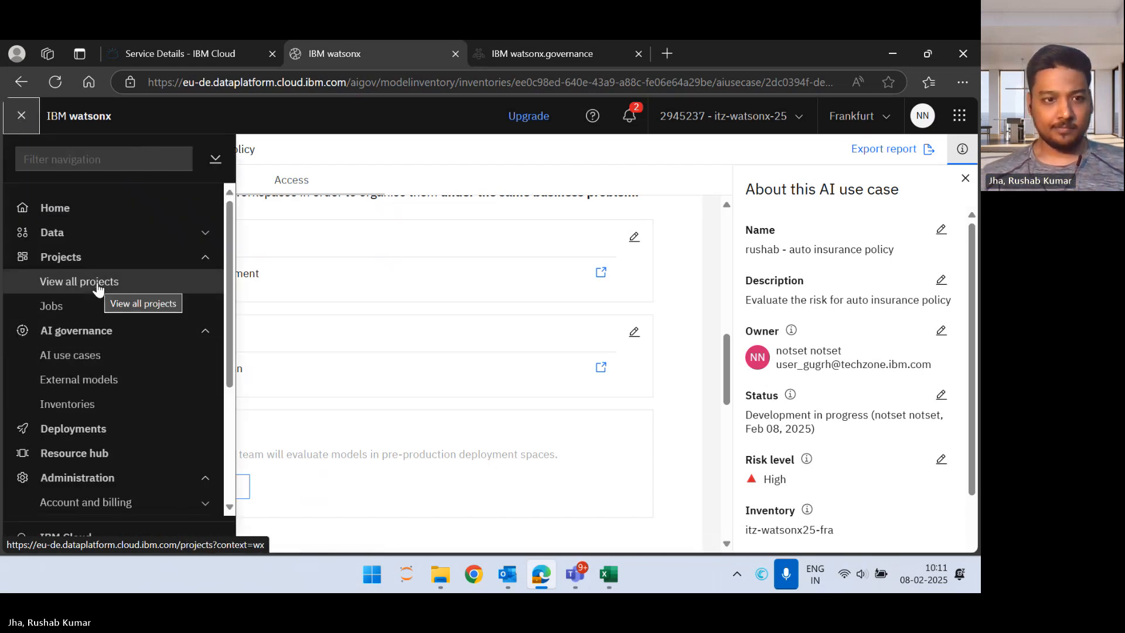
click(97, 356)
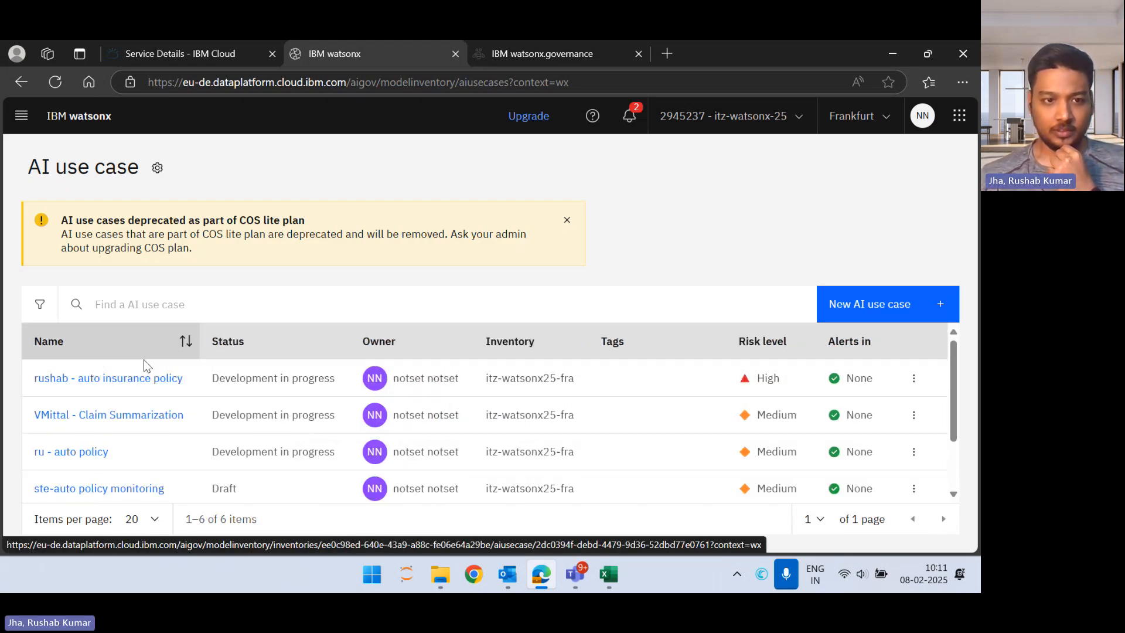
Step: Open the Policy Risk Prediction - P4 Ridge - Model asset in the policy risk development project
click(21, 119)
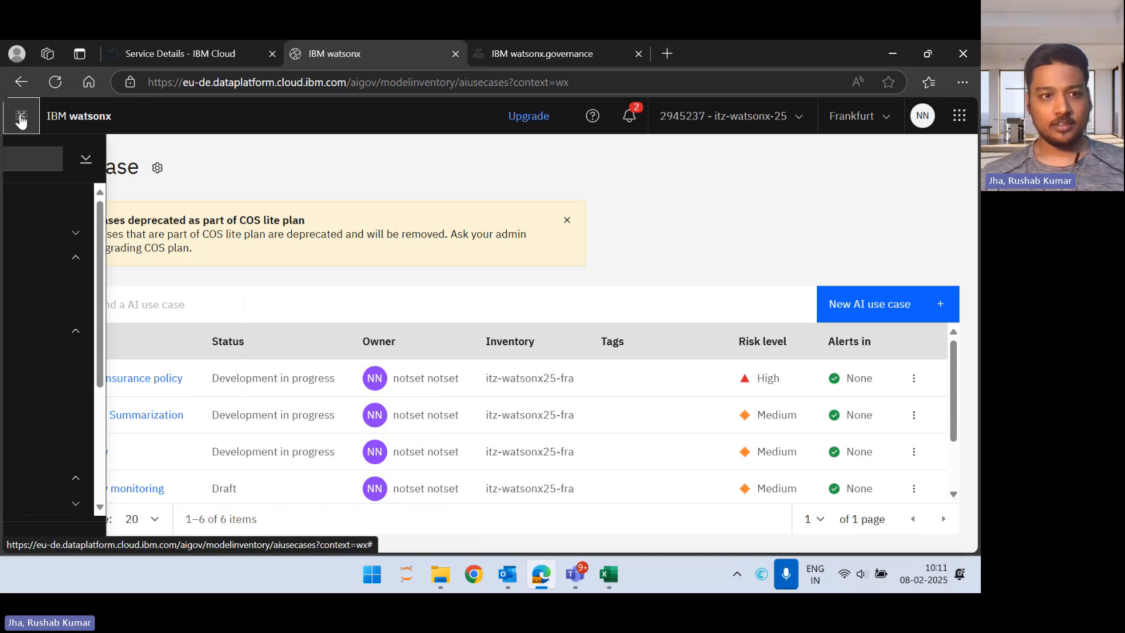
click(96, 274)
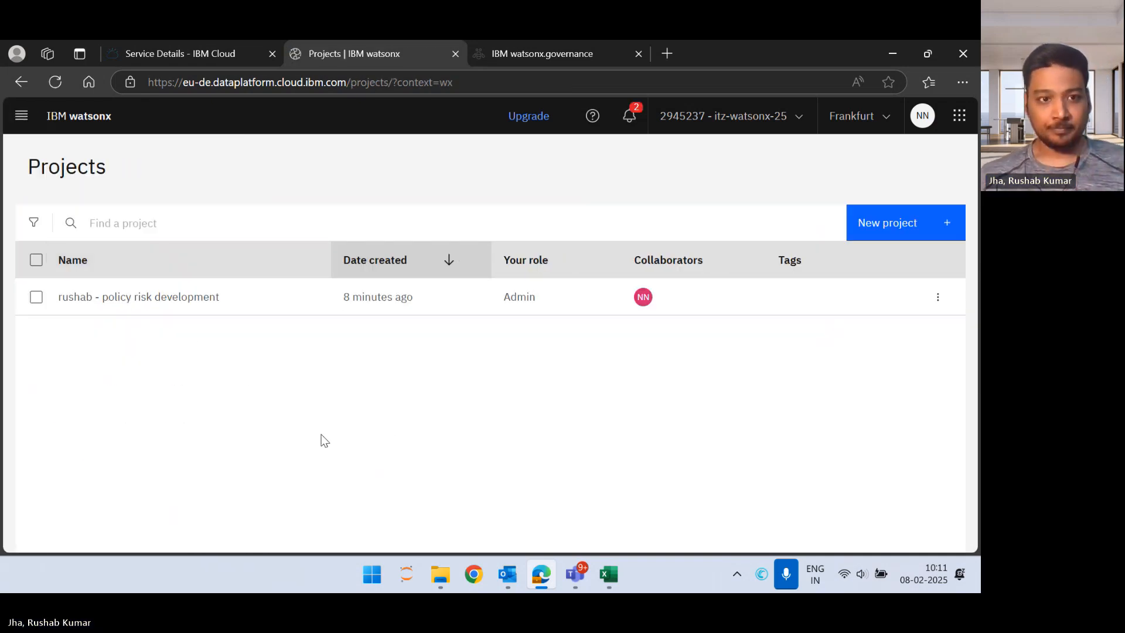
click(146, 299)
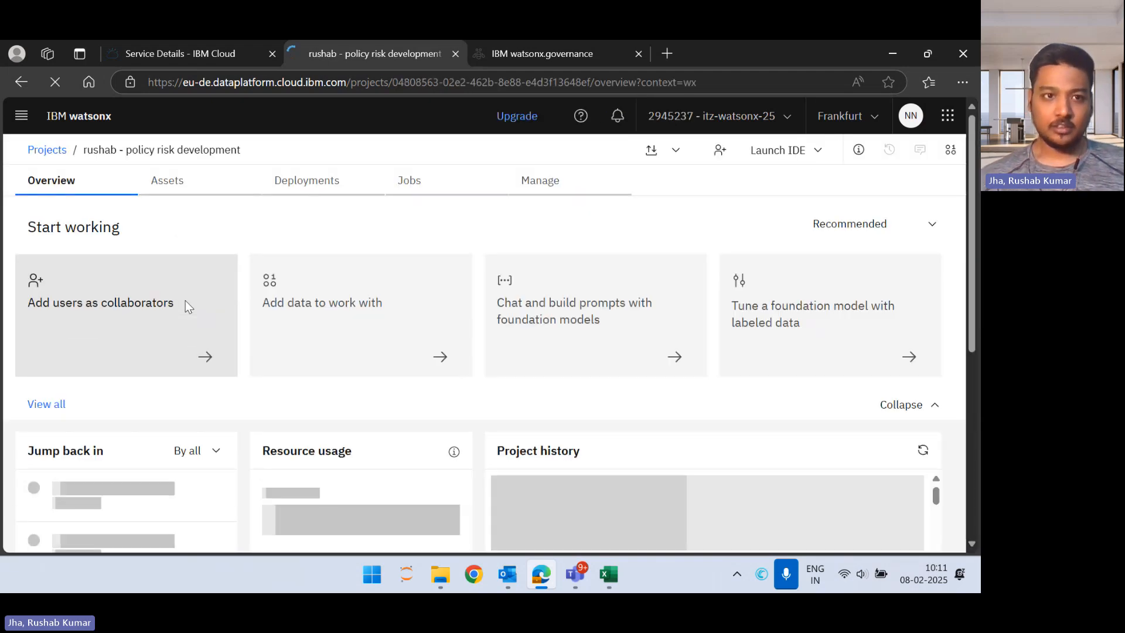
click(182, 177)
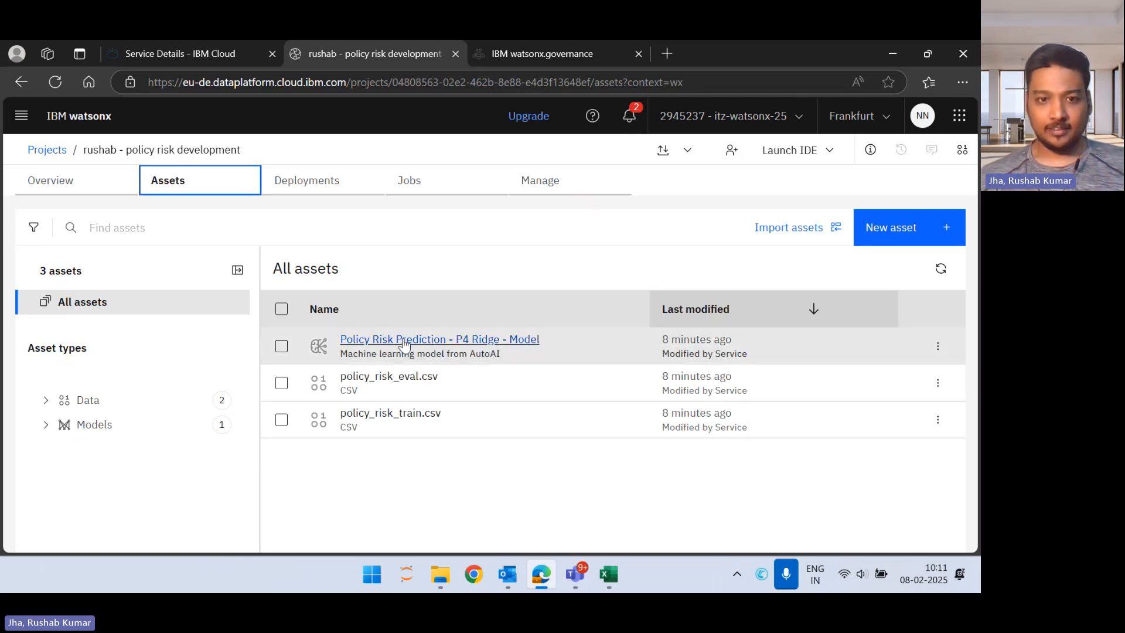
click(469, 340)
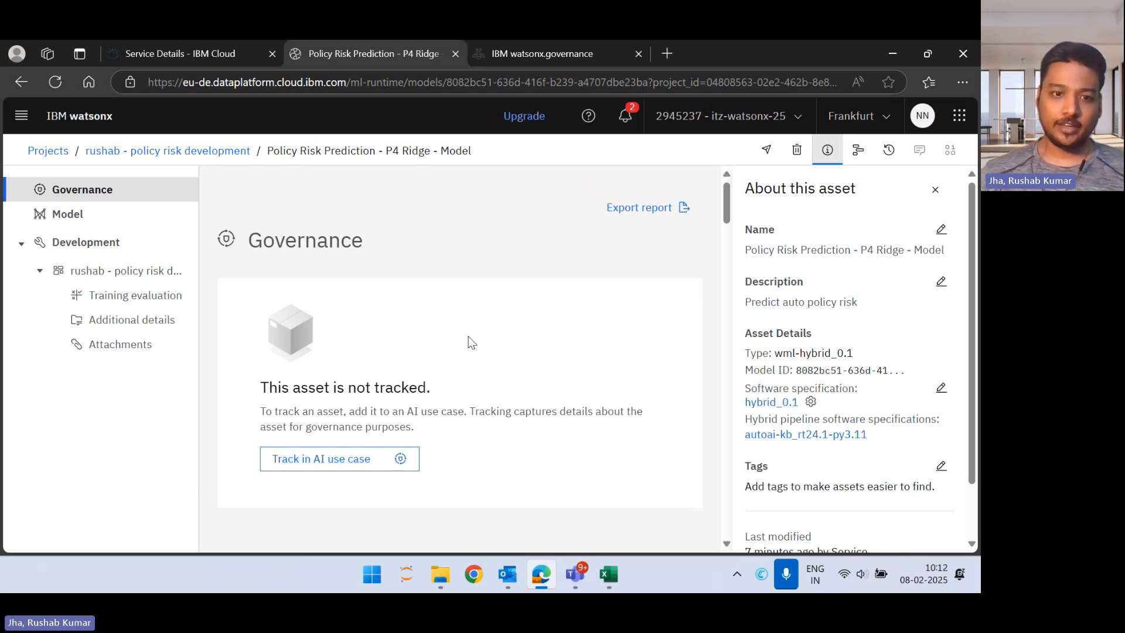
Step: Examine the model's general details, training information and the features in its input schema
scroll(472, 342, down, 5)
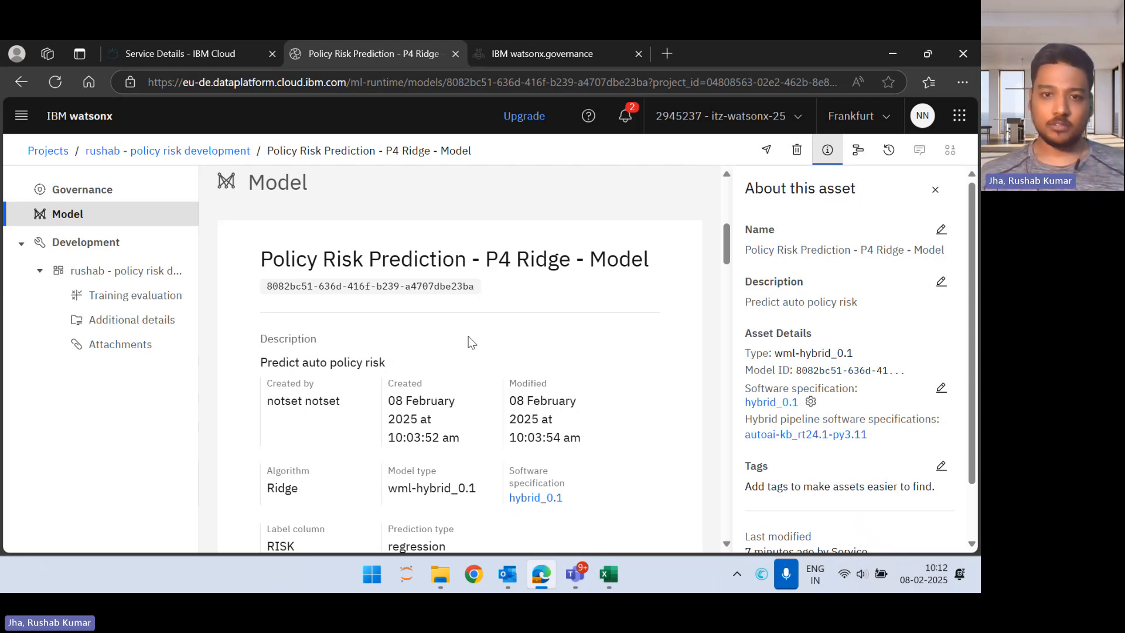
scroll(471, 342, down, 2)
scroll(472, 342, down, 4)
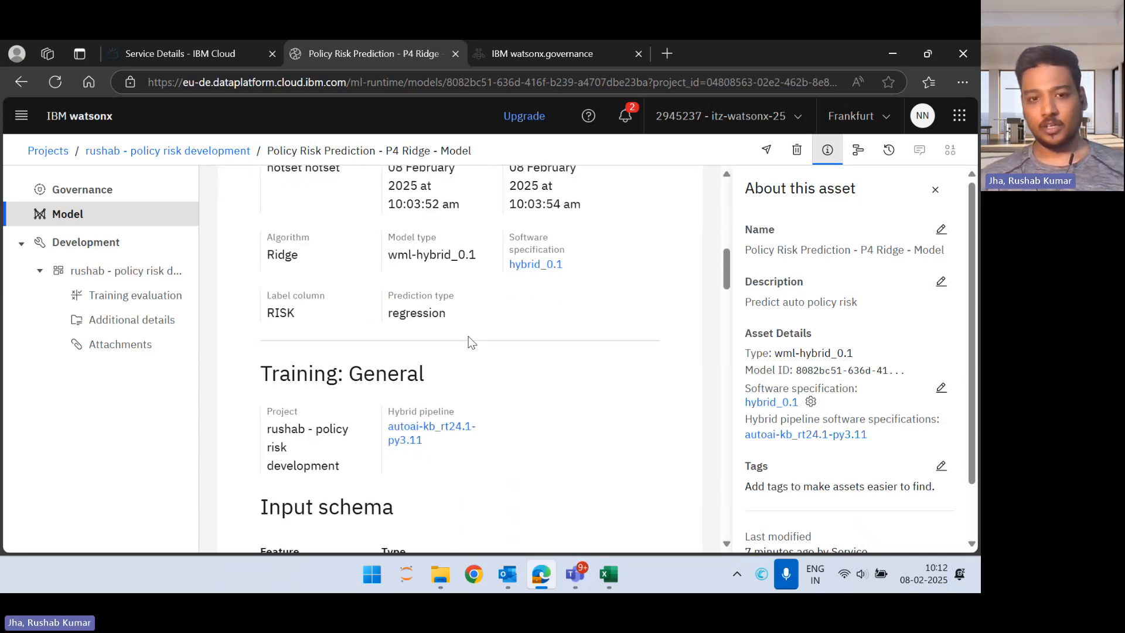
scroll(470, 337, up, 4)
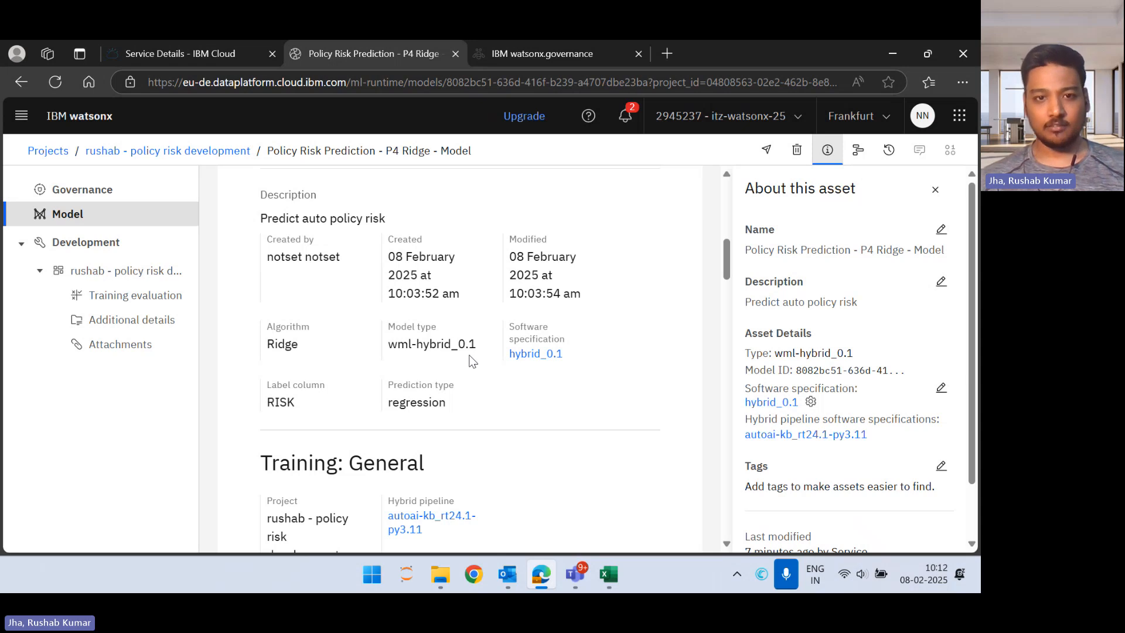
scroll(472, 360, down, 6)
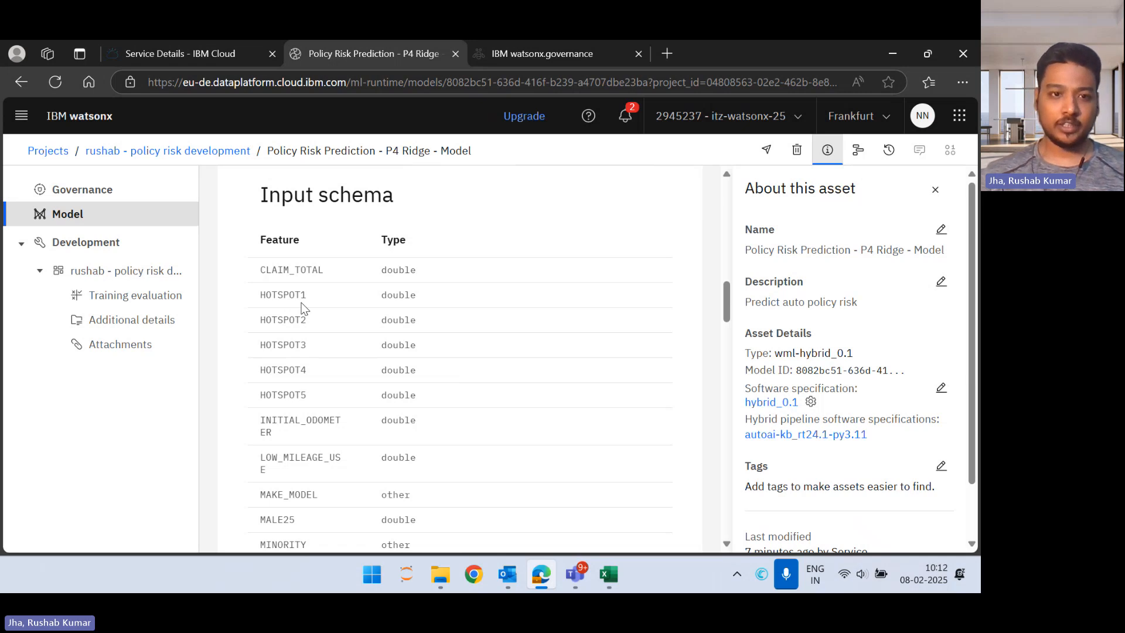
scroll(303, 309, down, 1)
scroll(296, 332, down, 7)
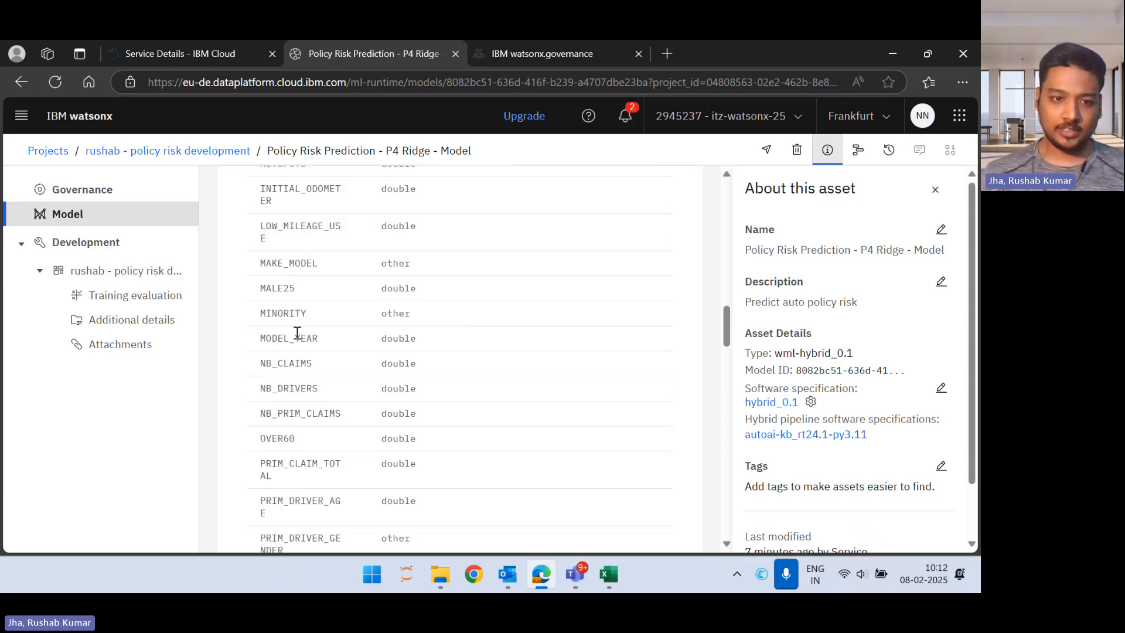
scroll(306, 342, down, 8)
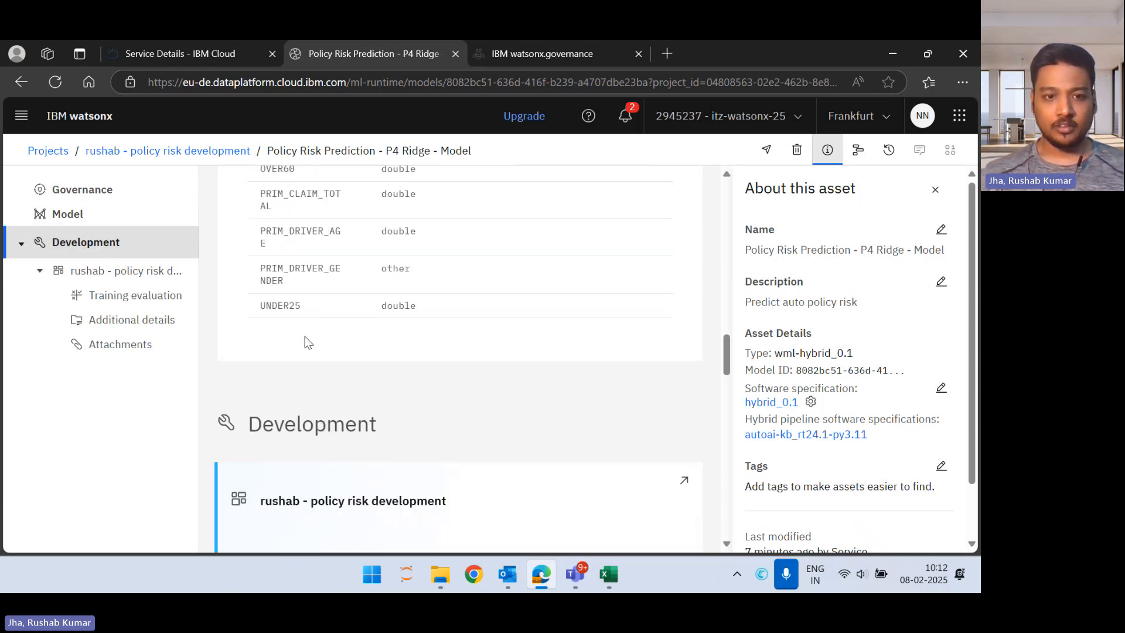
Step: Examine the model's training data source and its training evaluation metrics for training and holdout data
scroll(308, 342, down, 3)
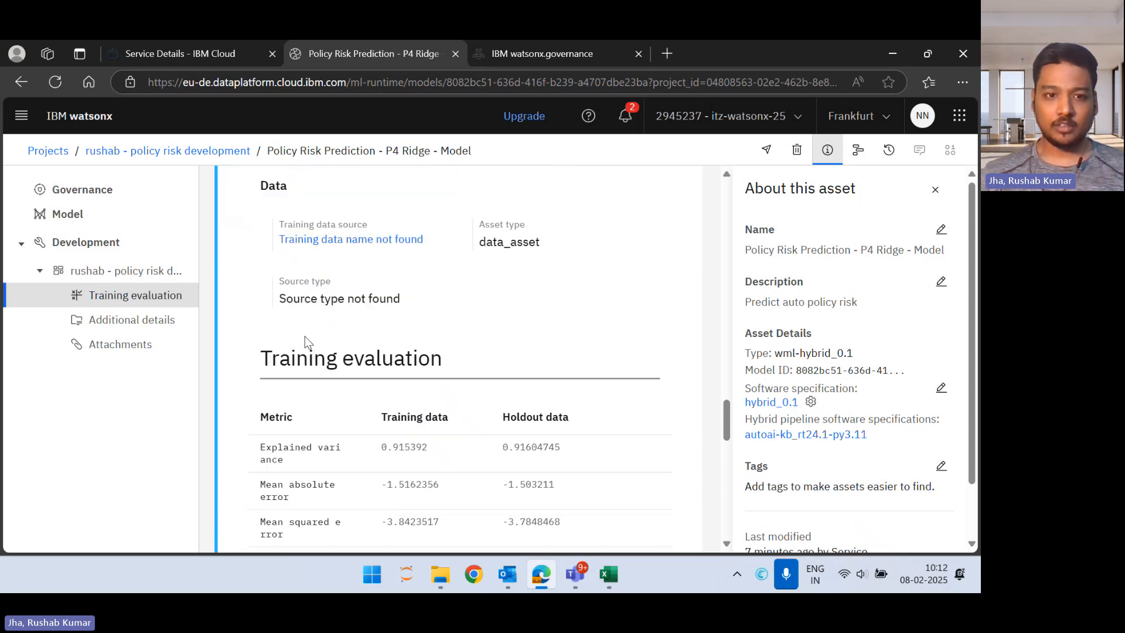
scroll(307, 340, down, 4)
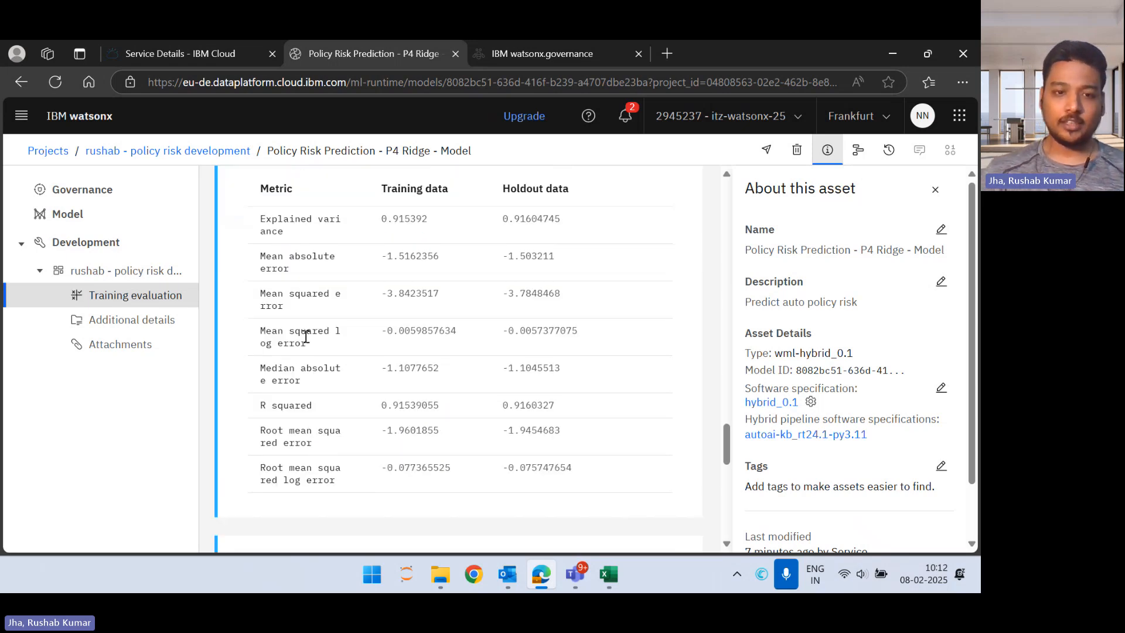
scroll(306, 337, down, 2)
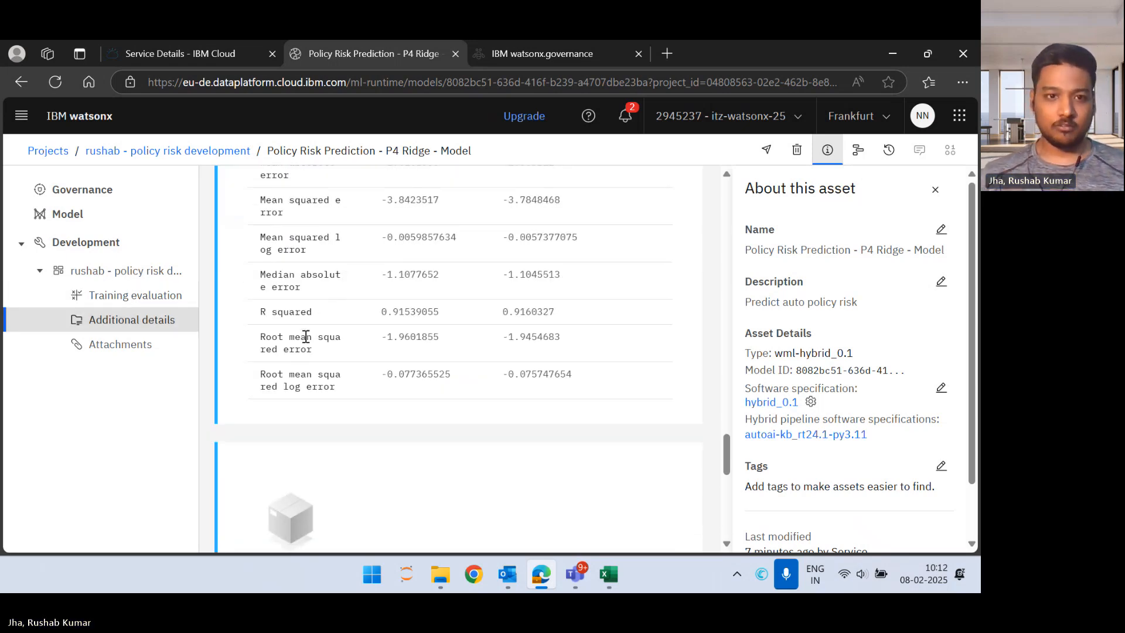
scroll(306, 337, up, 2)
scroll(306, 337, up, 2)
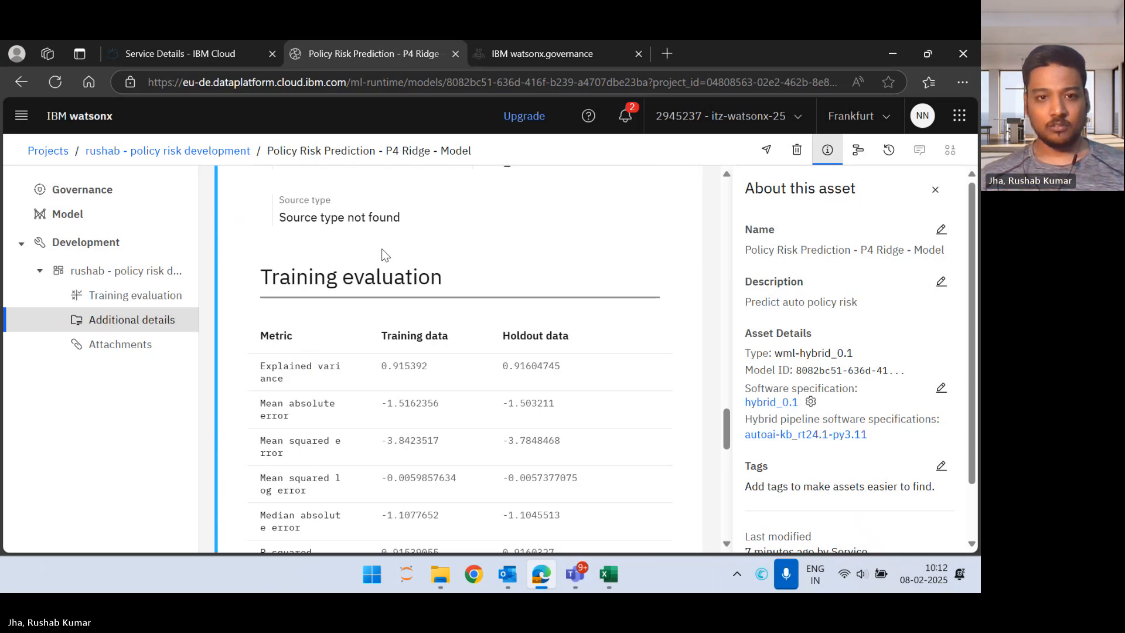
scroll(460, 389, down, 4)
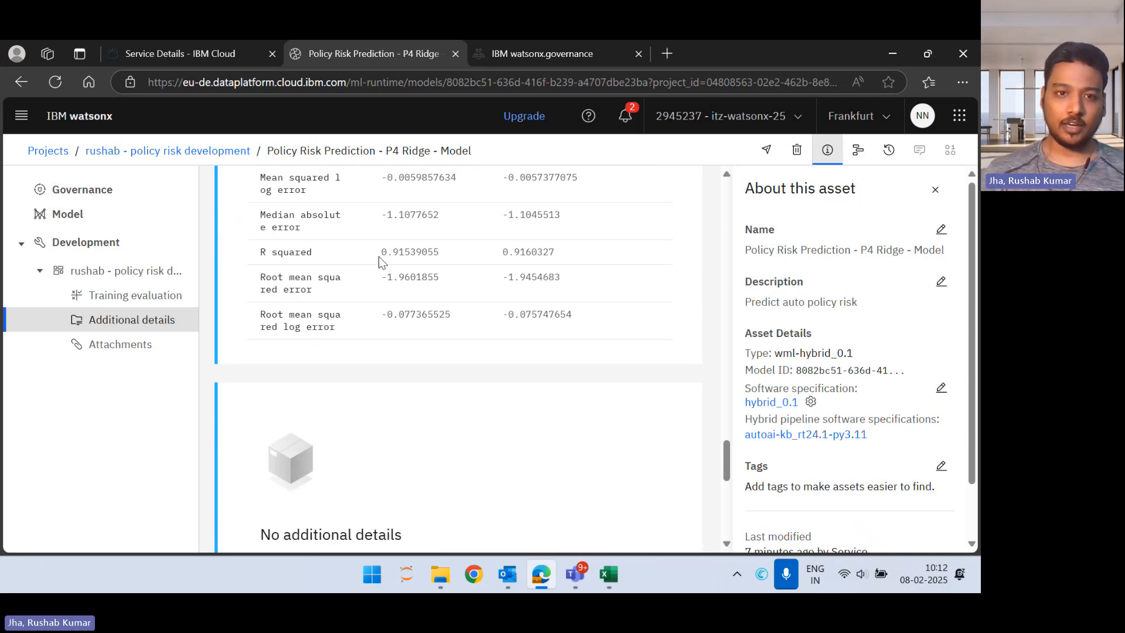
Step: Compare the model's training and holdout evaluation metrics once more and return to its governance section
scroll(417, 209, up, 2)
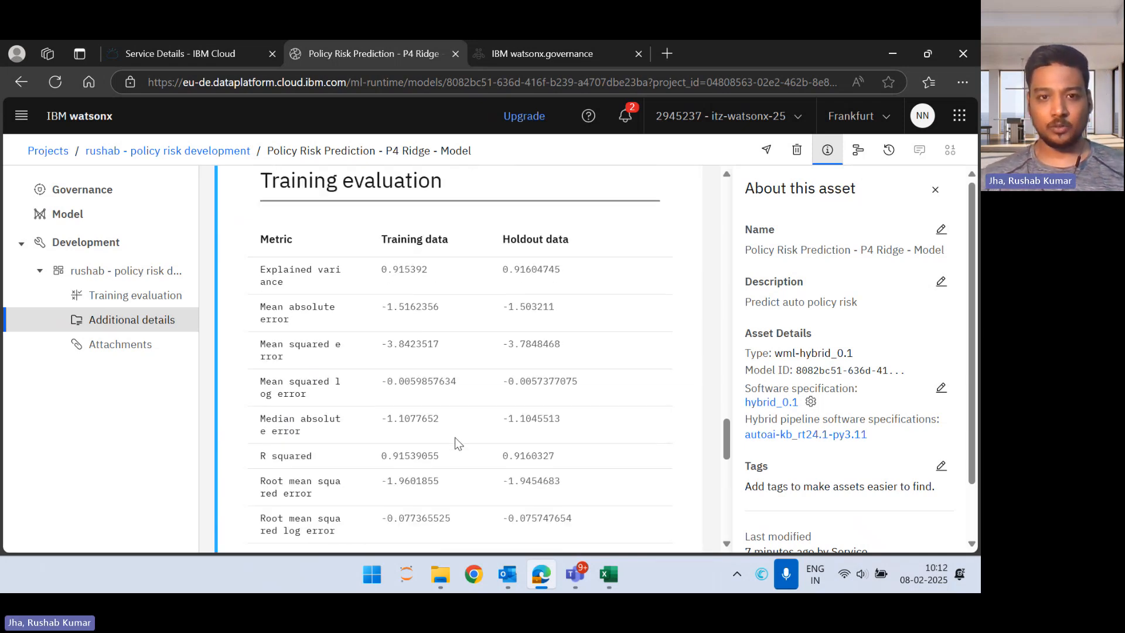
scroll(456, 439, down, 2)
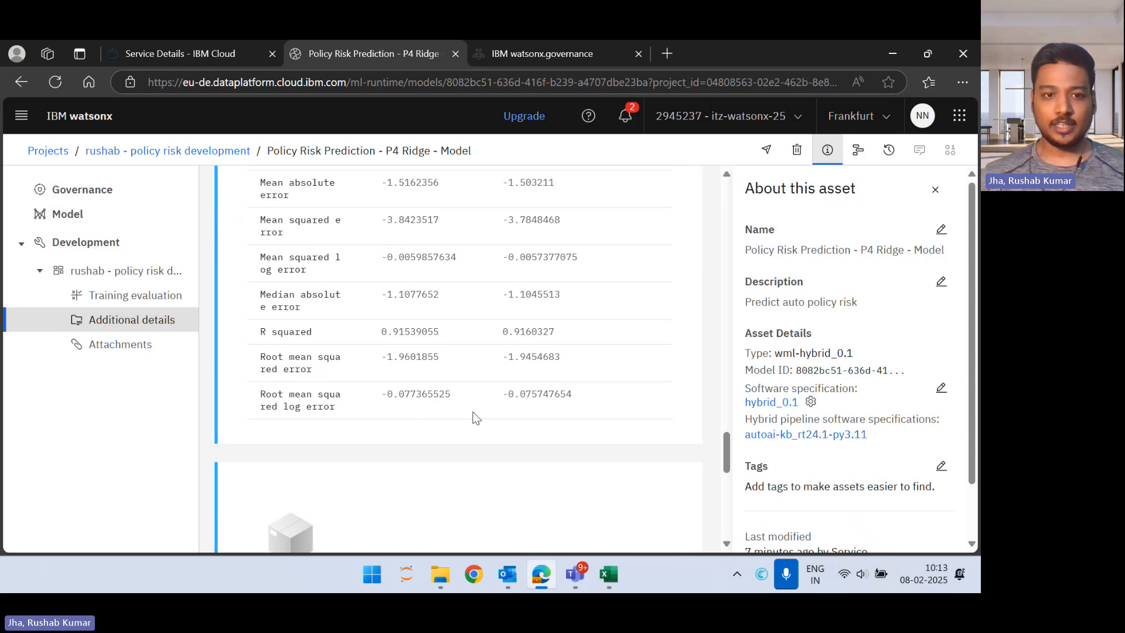
scroll(475, 417, down, 5)
scroll(475, 417, up, 10)
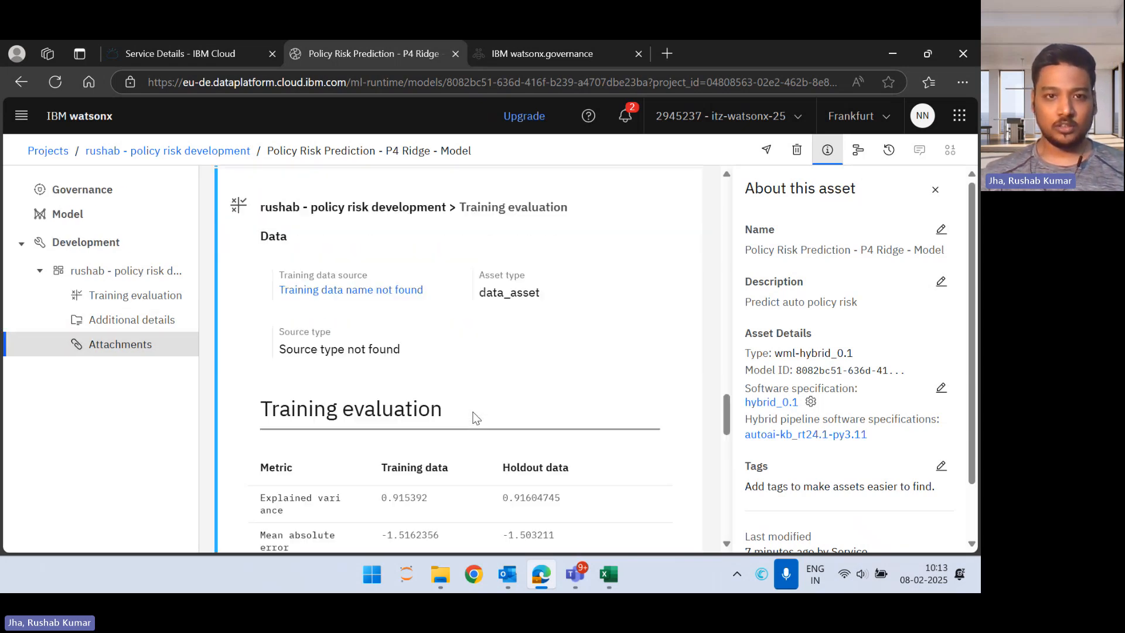
scroll(475, 417, up, 15)
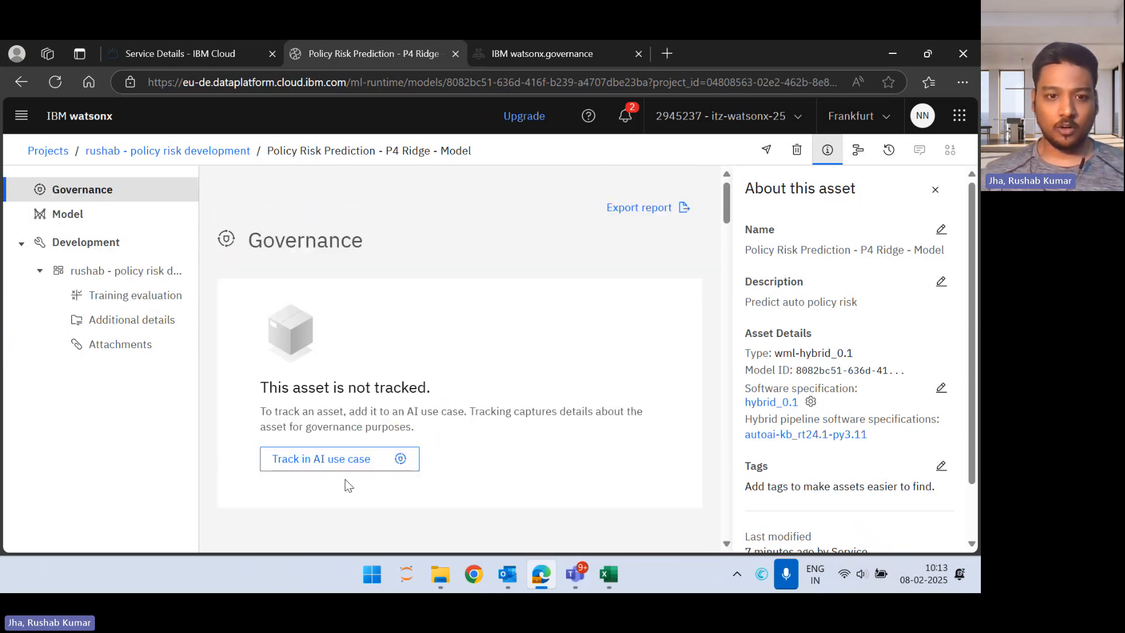
Step: Start tracking the Policy Risk Prediction - P4 Ridge - Model in the auto insurance policy AI use case with the Default approach
click(305, 467)
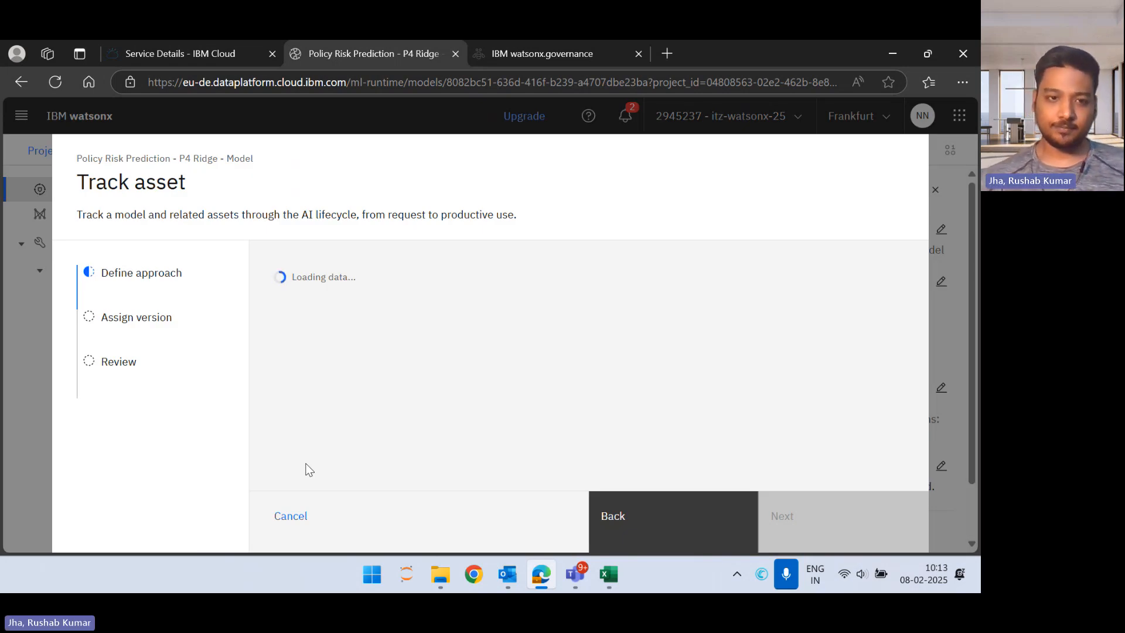
scroll(396, 415, down, 2)
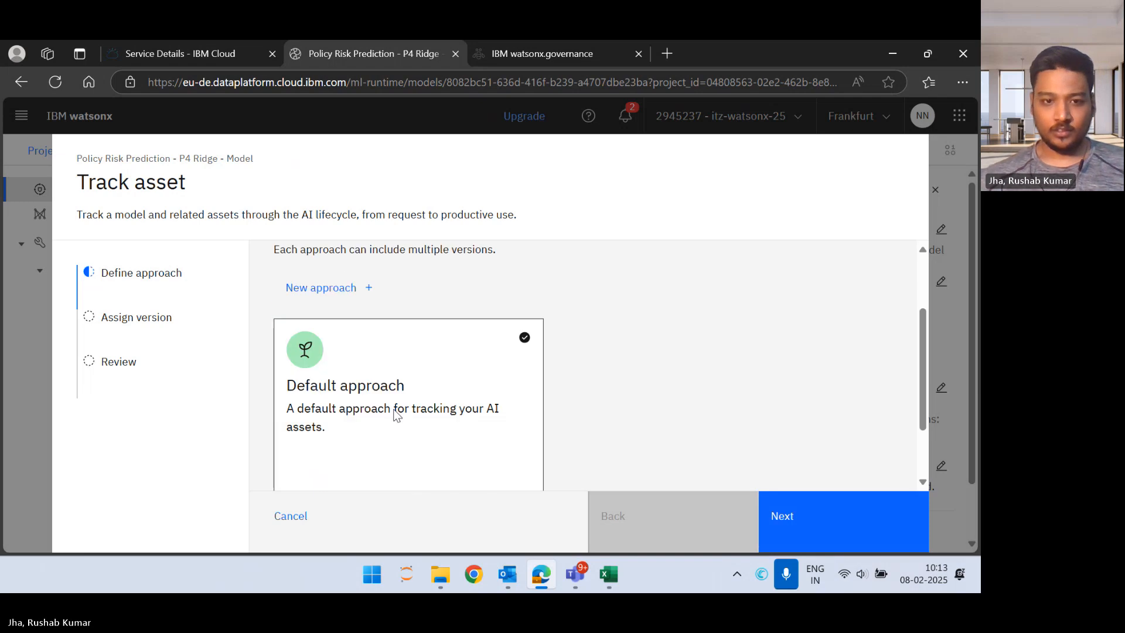
click(394, 414)
scroll(395, 416, down, 1)
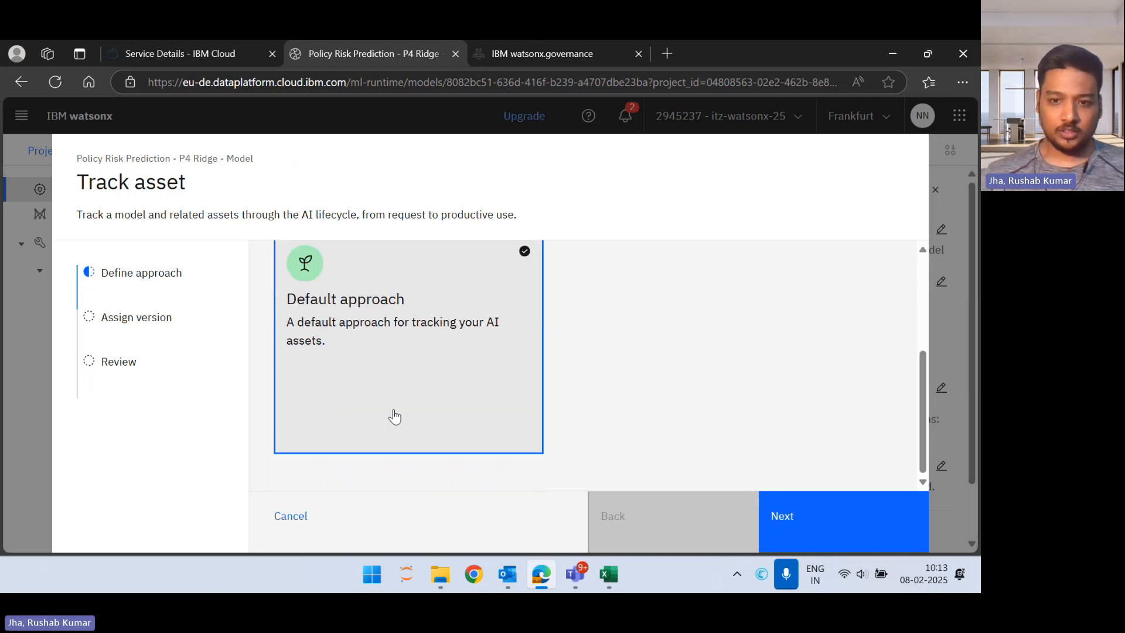
click(794, 503)
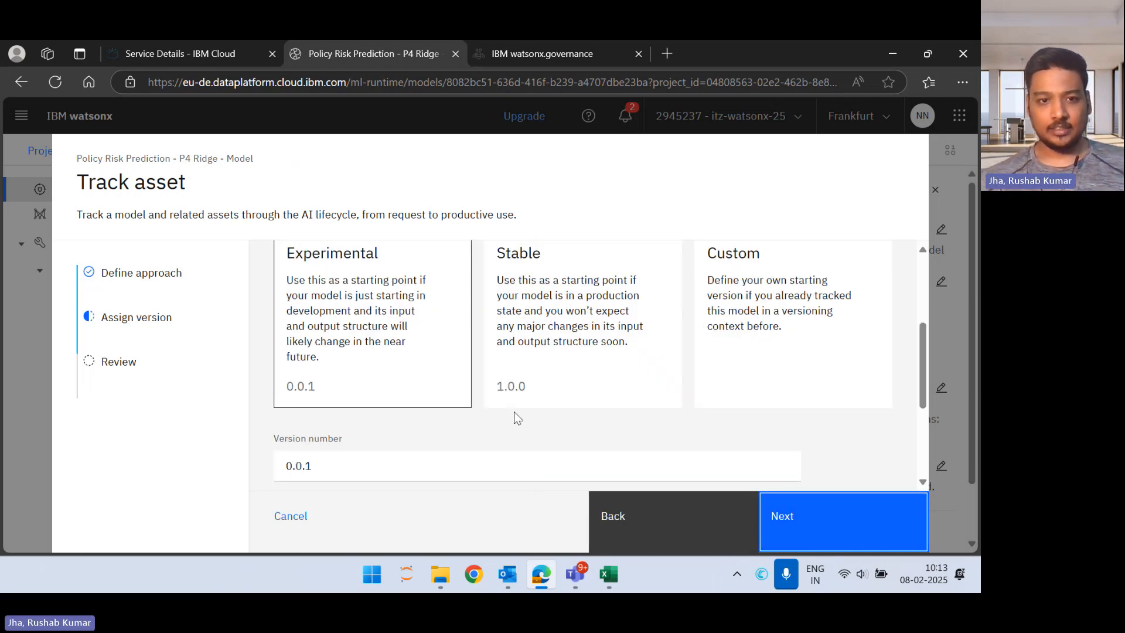
Step: Assign the Experimental starting version 0.0.1 to the model and complete its tracking in the use case
scroll(514, 412, up, 1)
click(372, 351)
scroll(373, 351, down, 3)
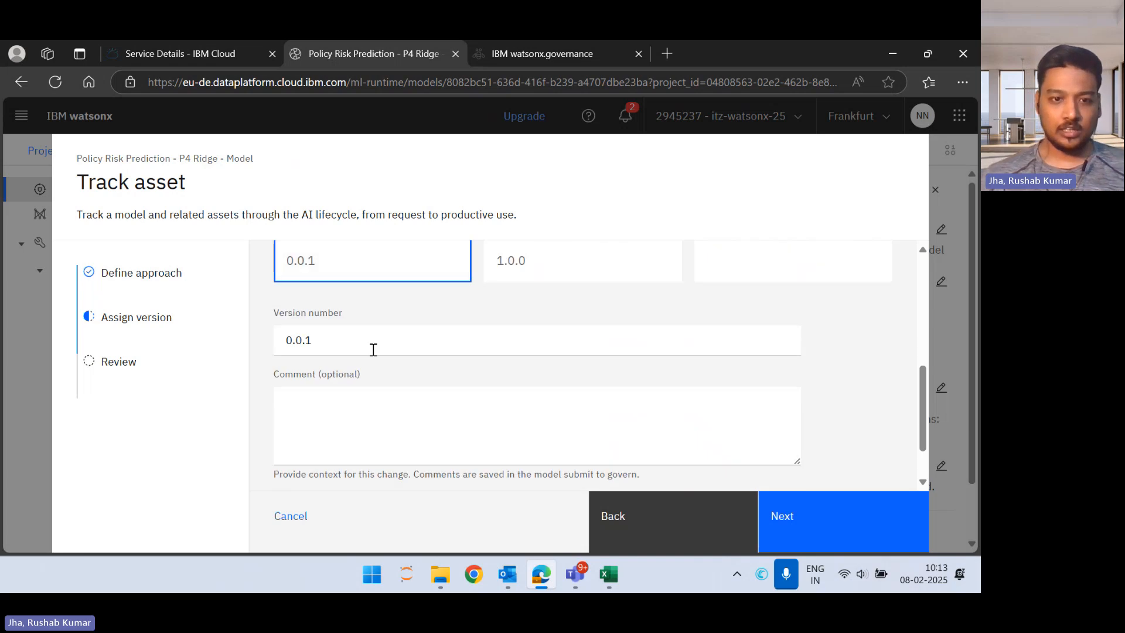
scroll(372, 349, down, 1)
scroll(810, 389, up, 5)
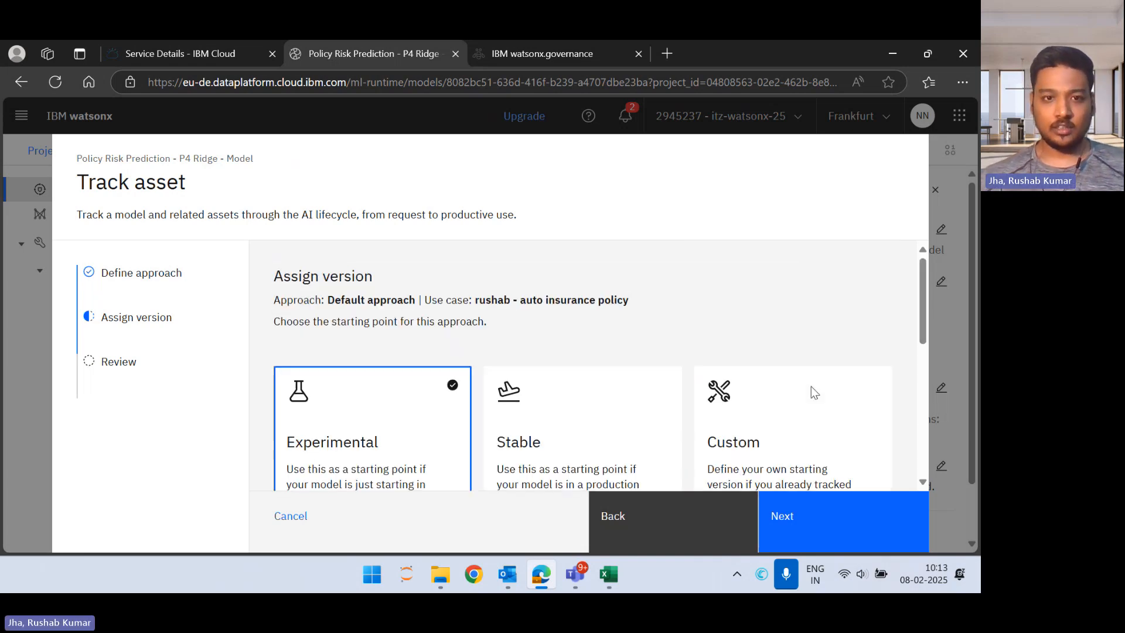
scroll(811, 385, down, 5)
click(881, 515)
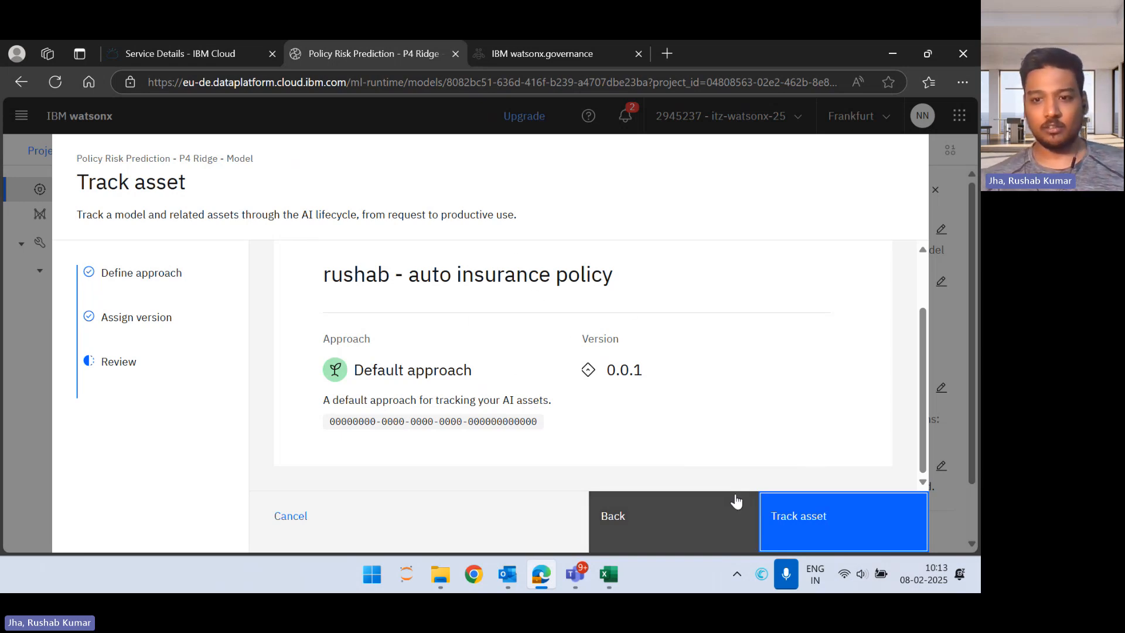
click(871, 526)
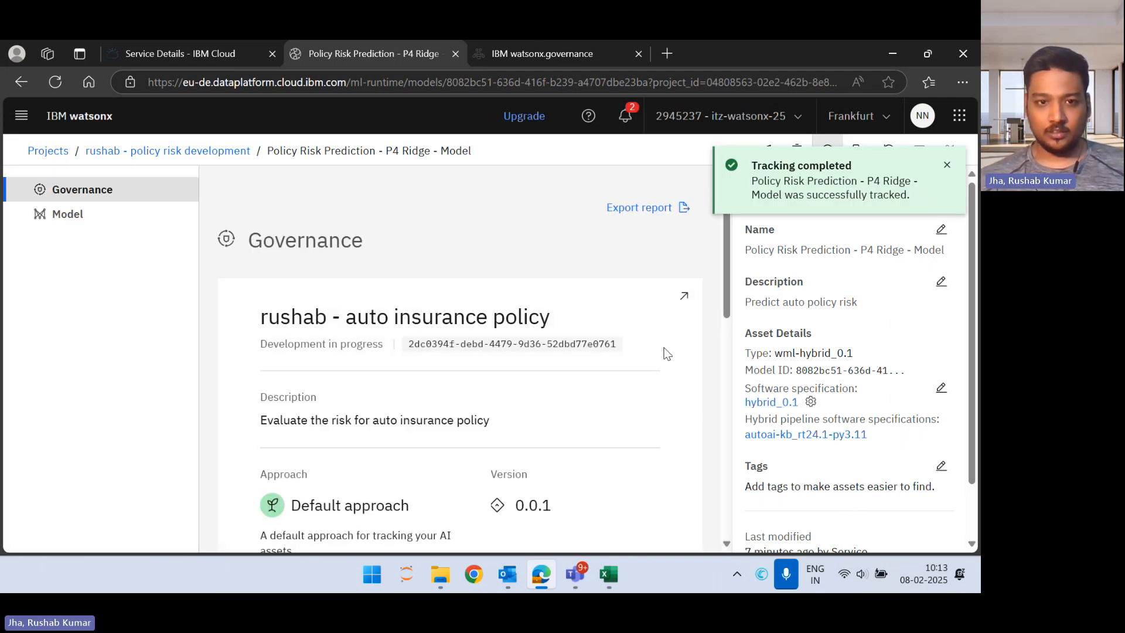
Step: Open the tracked model's AI use case and examine its associated workspaces and the lifecycle of the default approach
click(688, 296)
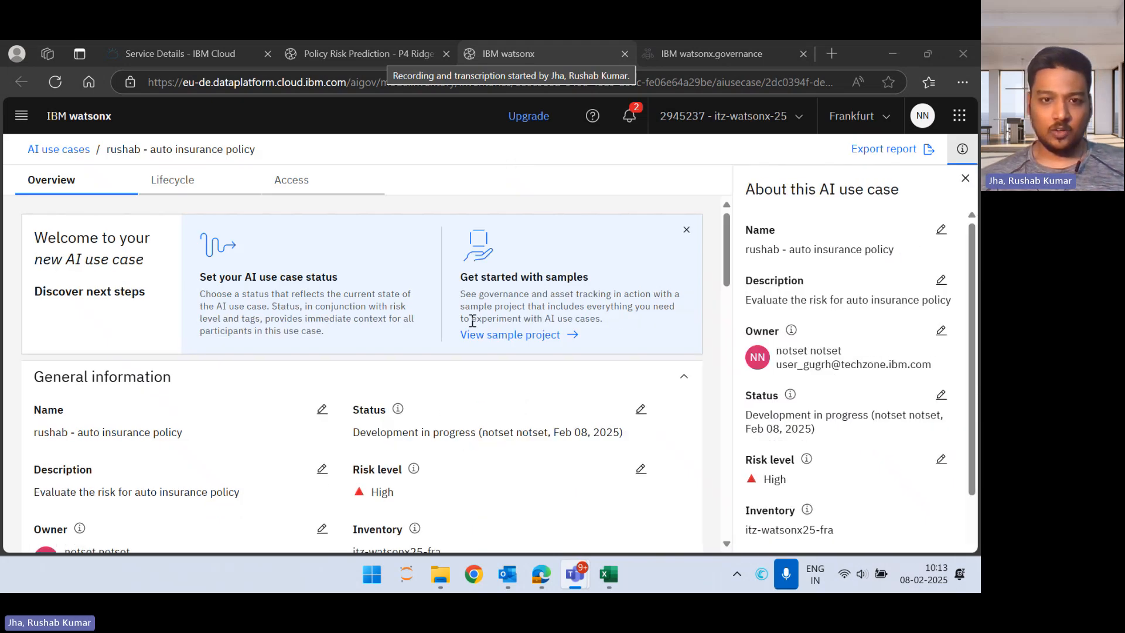
scroll(470, 319, down, 8)
scroll(472, 320, down, 6)
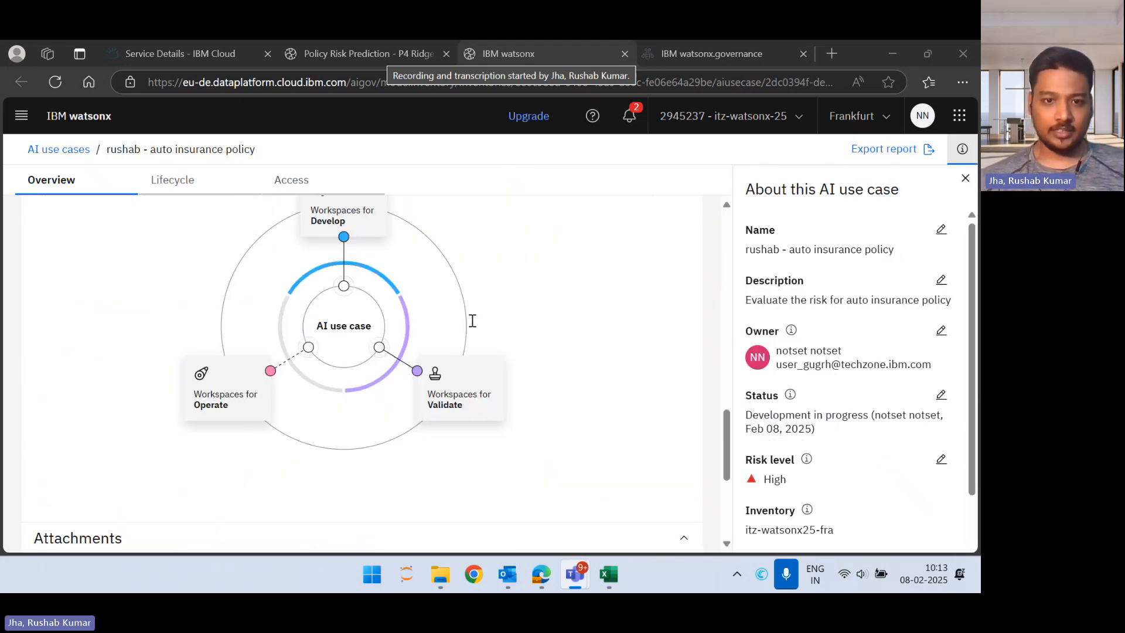
scroll(472, 321, up, 3)
scroll(472, 321, down, 3)
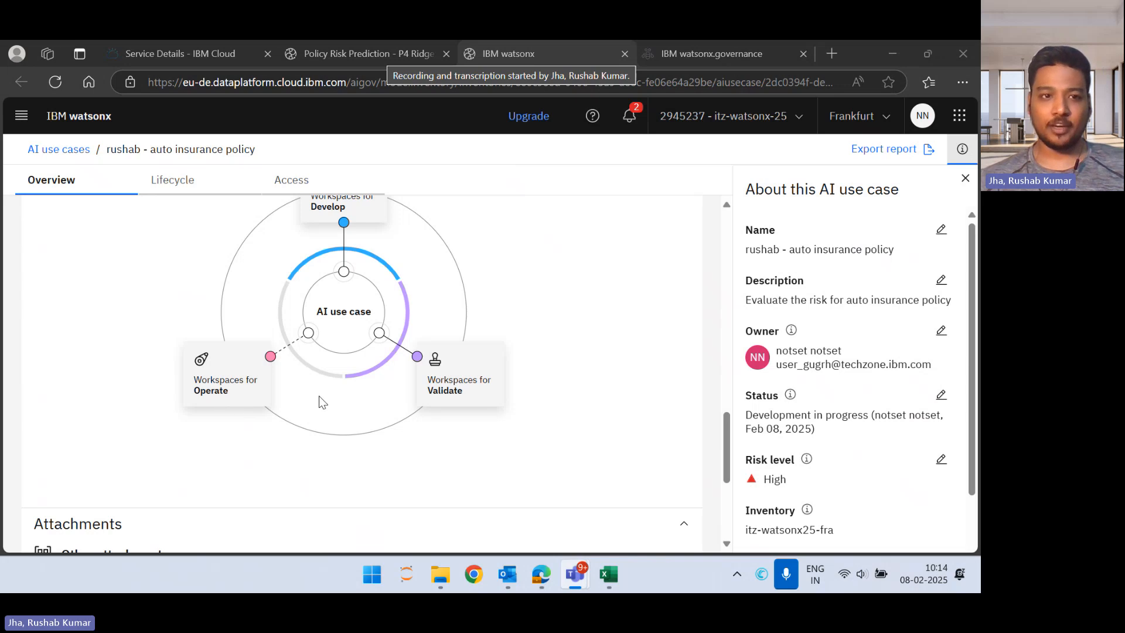
scroll(321, 403, up, 2)
click(170, 180)
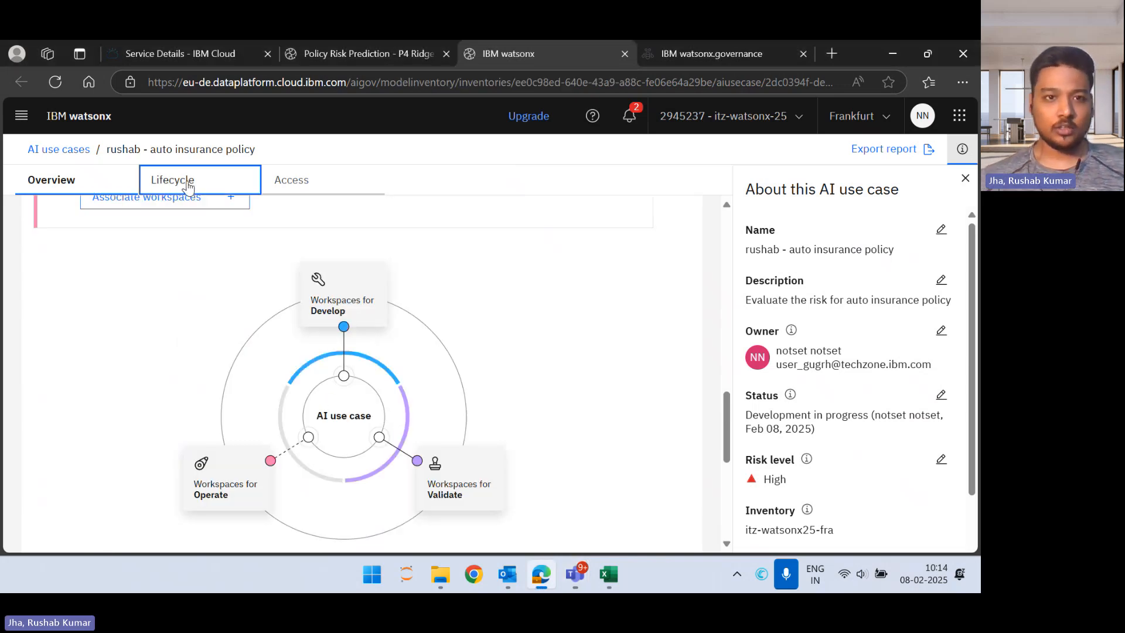
scroll(393, 434, down, 3)
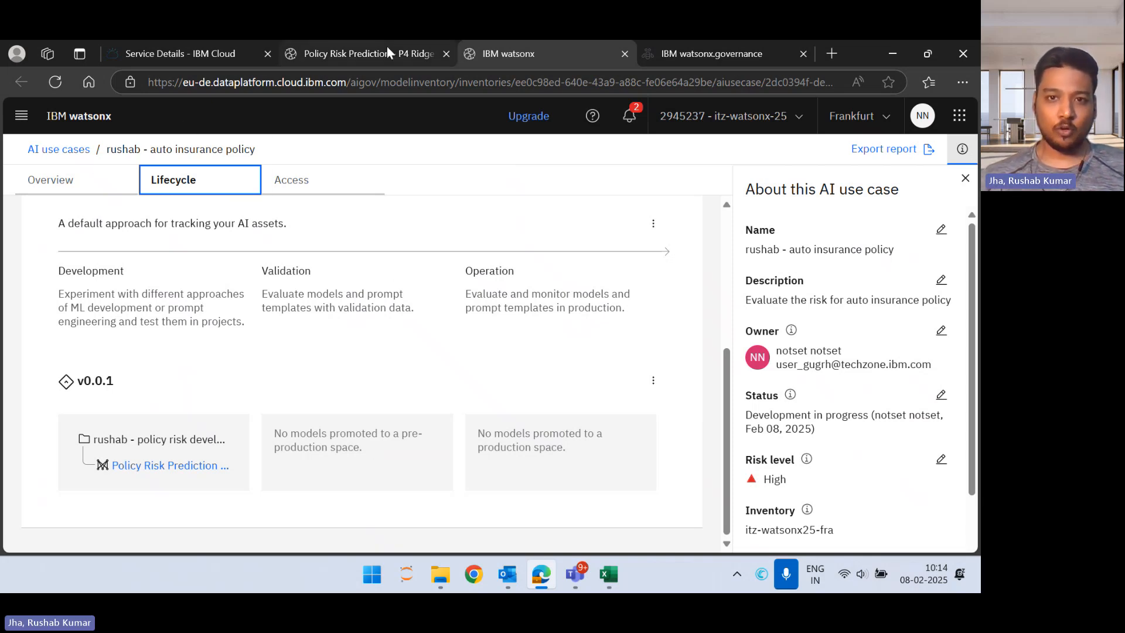
Step: Promote the Policy Risk Prediction model from the policy risk development project to the policy risk validation space, going to the model after promoting
click(368, 54)
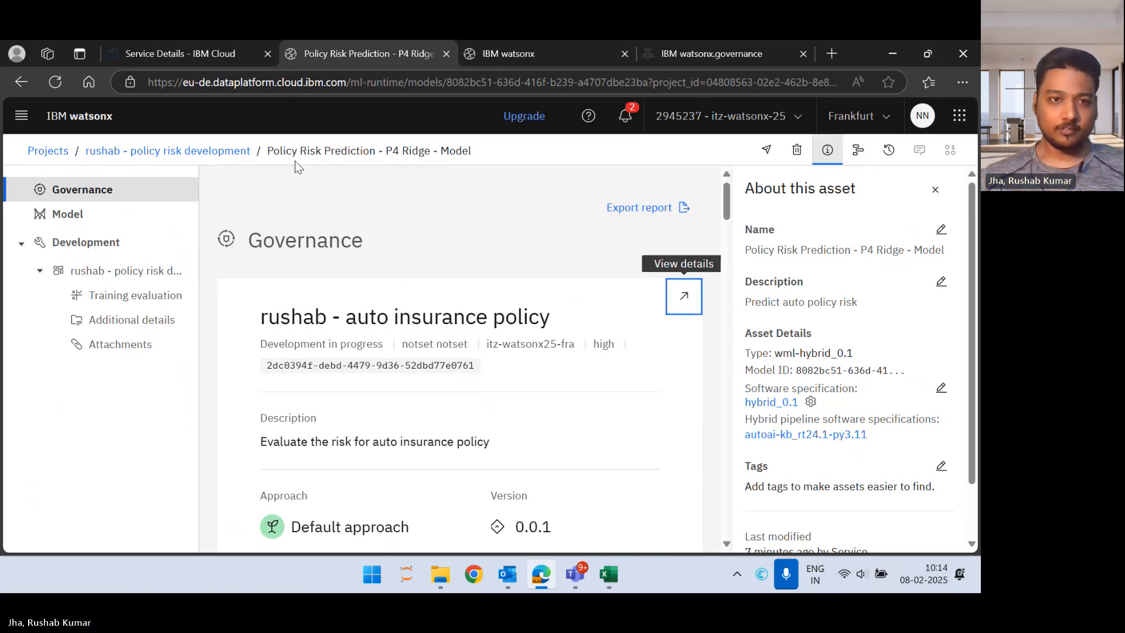
click(228, 154)
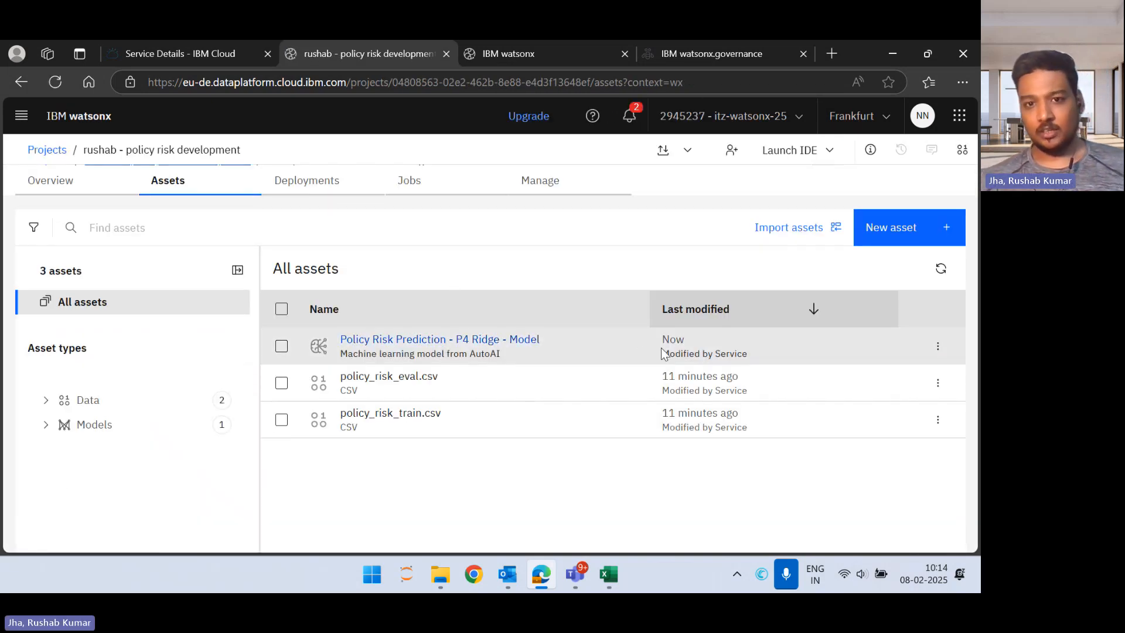
click(940, 348)
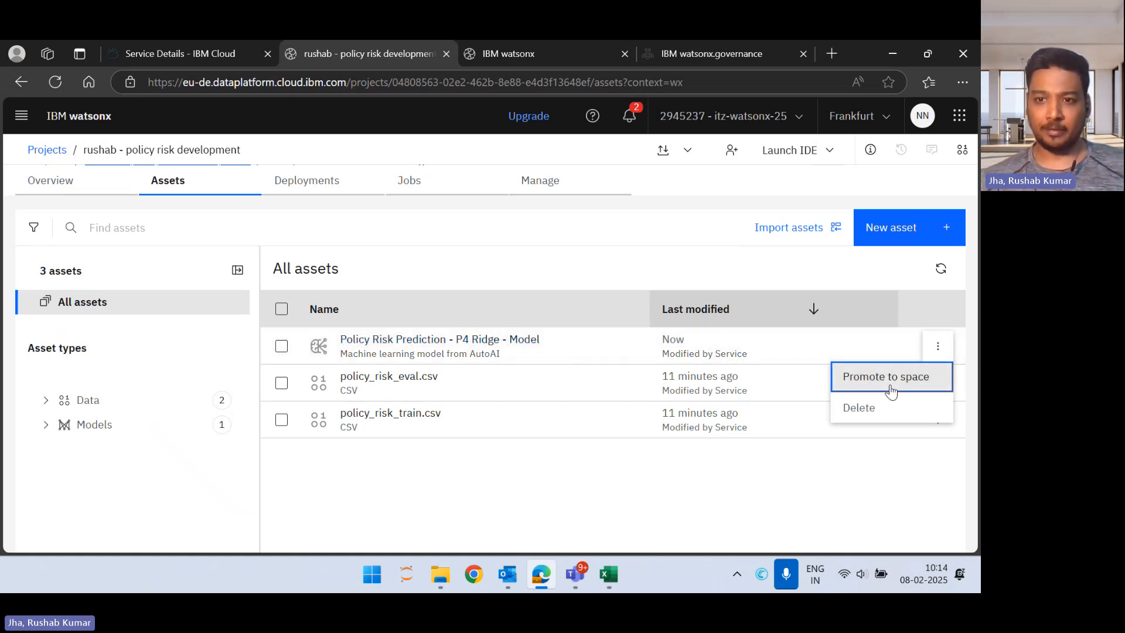
click(891, 387)
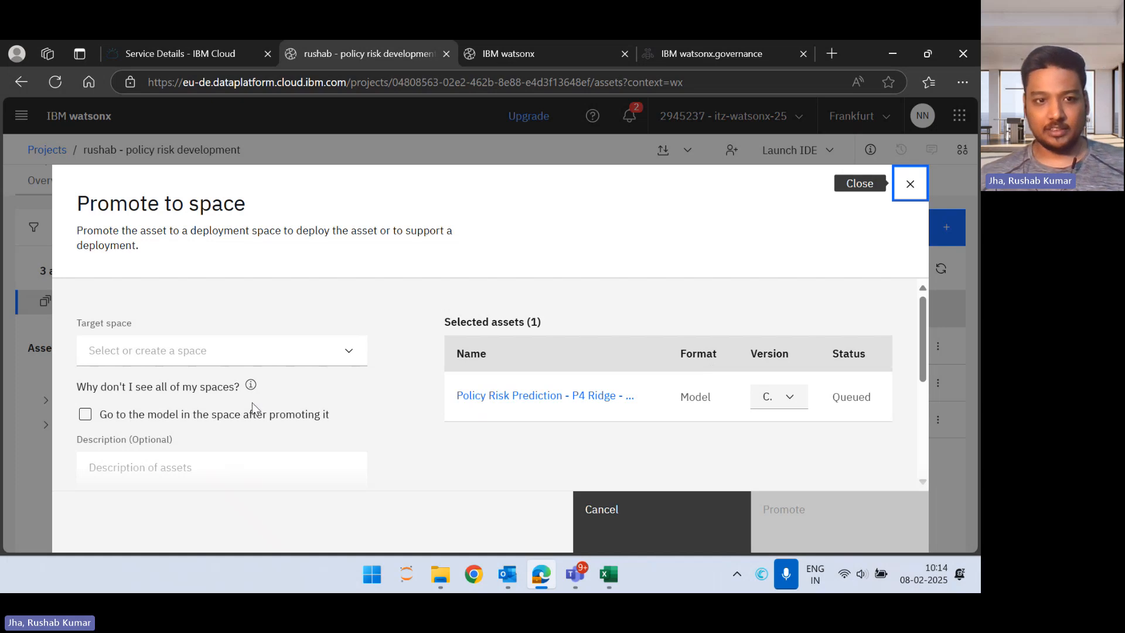
click(208, 363)
click(208, 363)
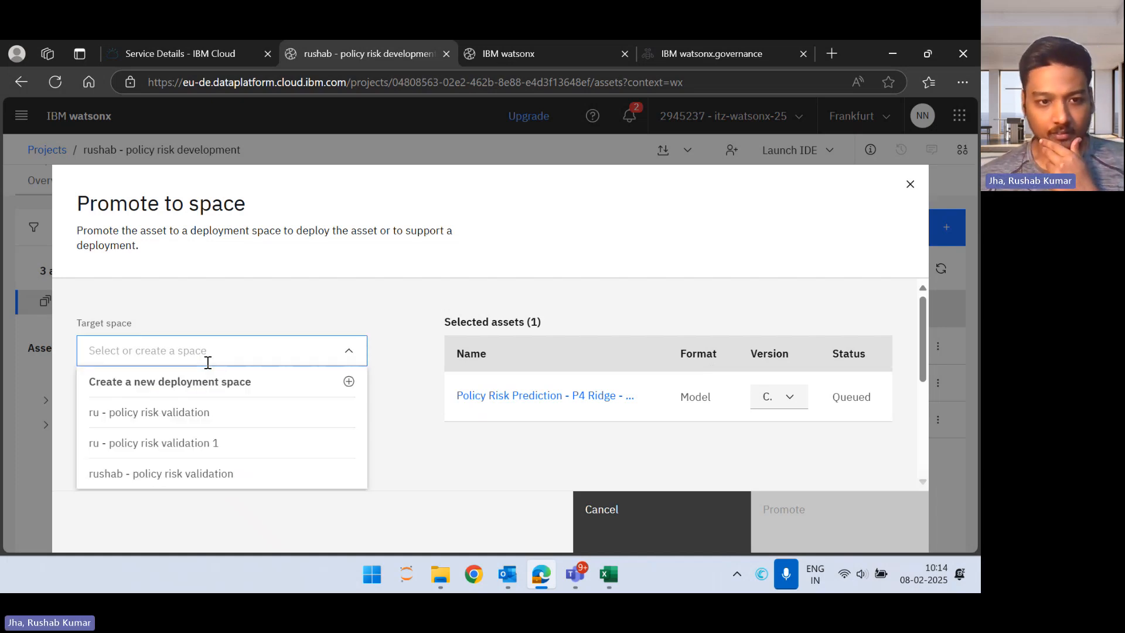
click(213, 475)
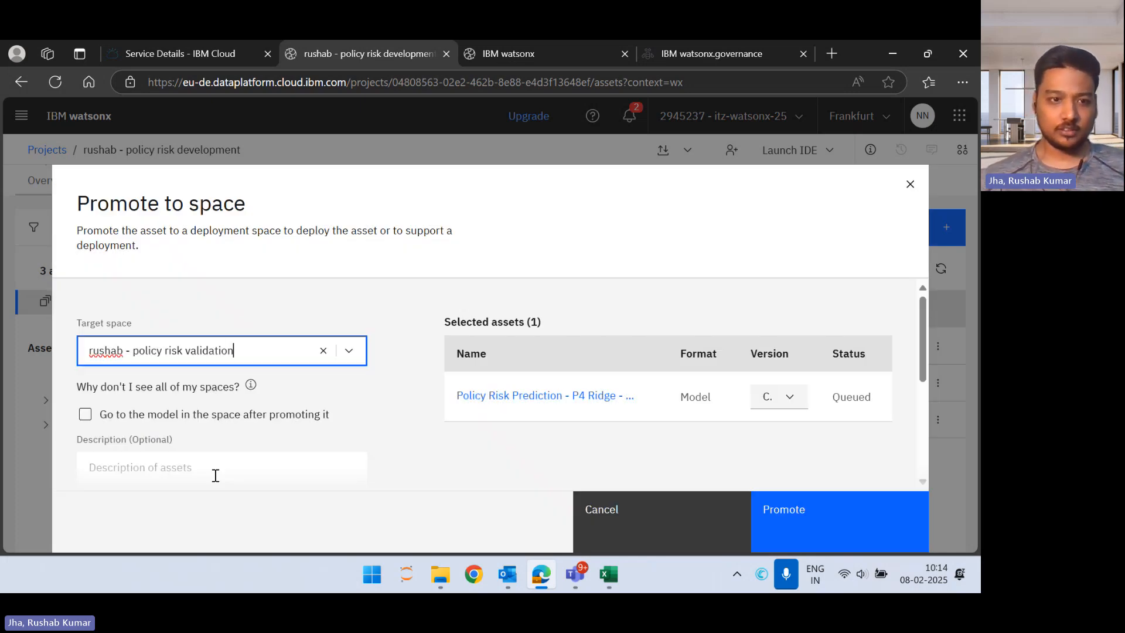
click(86, 415)
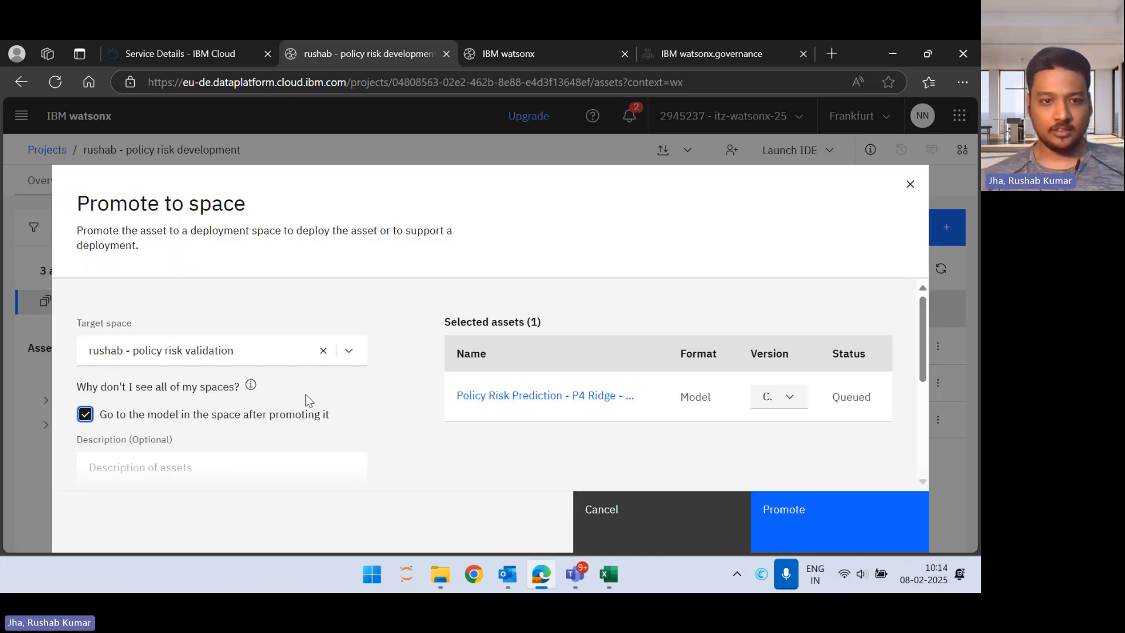
scroll(309, 401, down, 3)
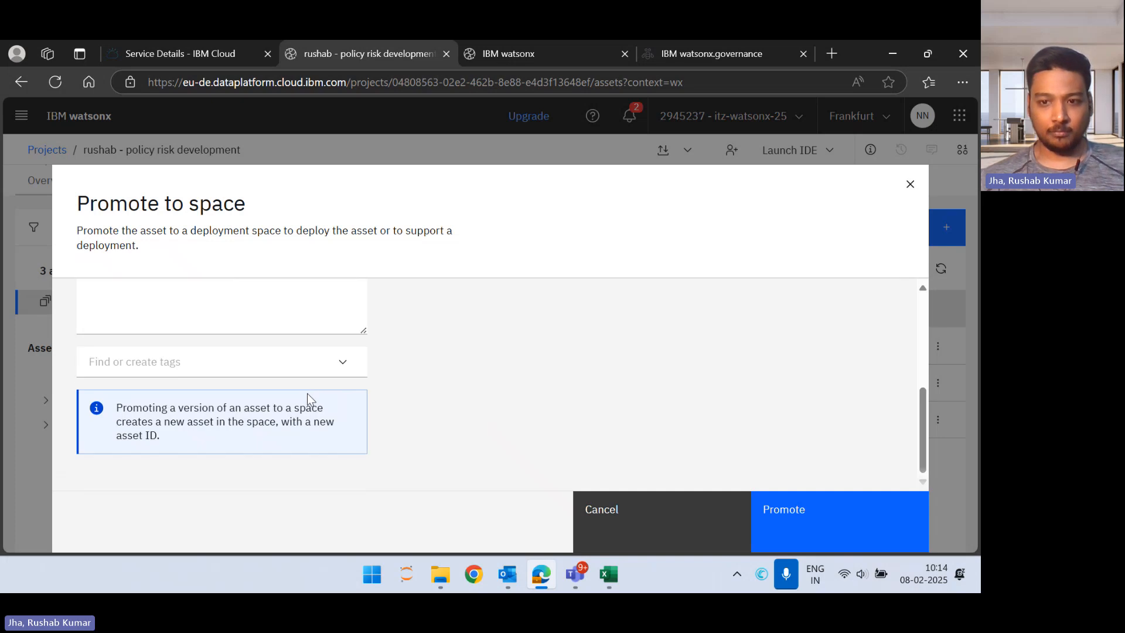
scroll(310, 397, up, 3)
click(794, 505)
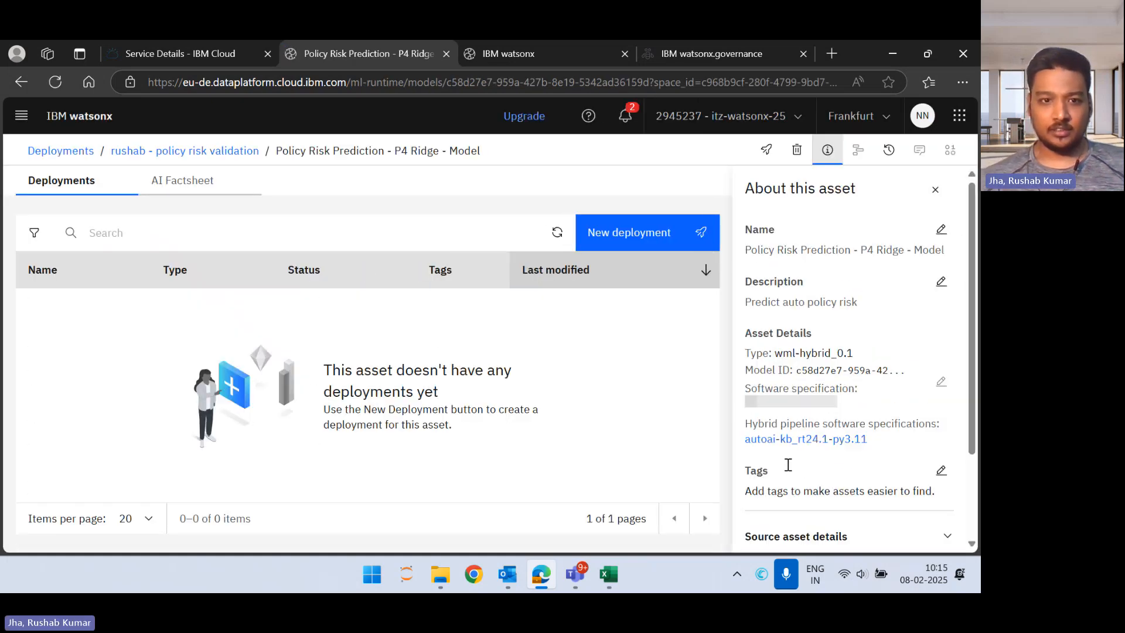
Step: Start a new Online deployment of the model, named with the owner's first name followed by " - auto insurance policy deployment"
click(619, 233)
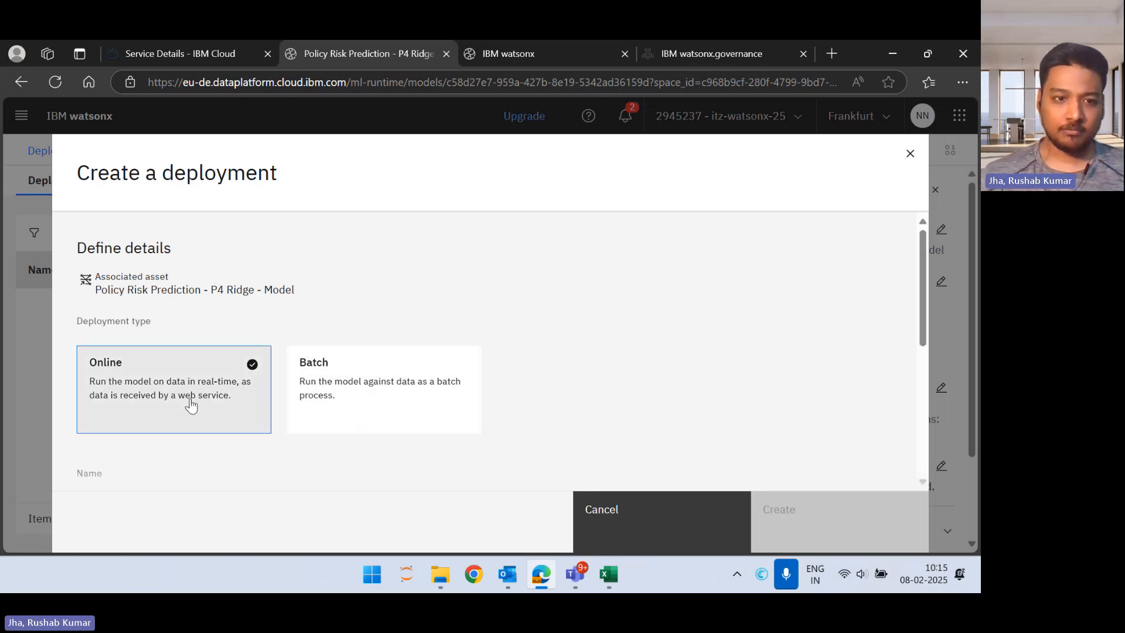
scroll(191, 402, down, 2)
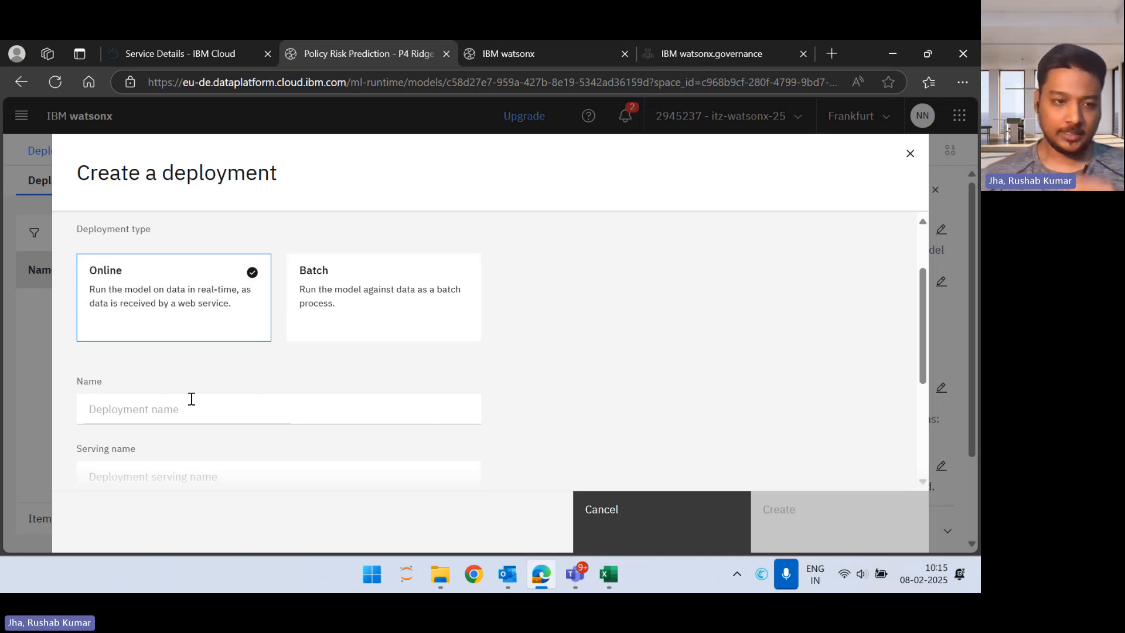
click(191, 399)
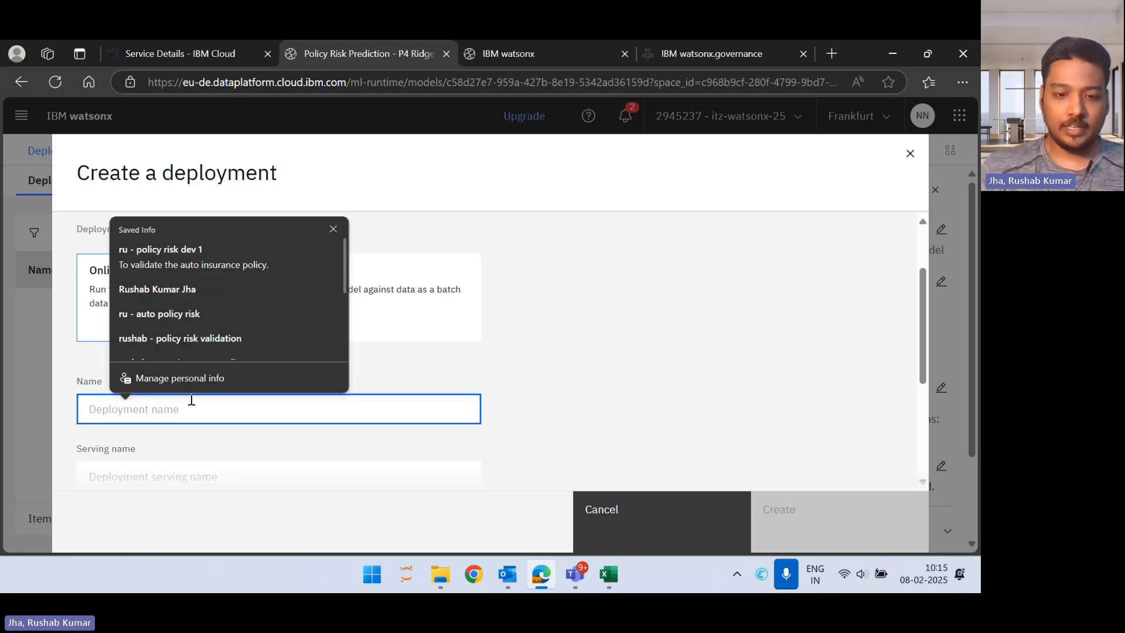
text(rushab - )
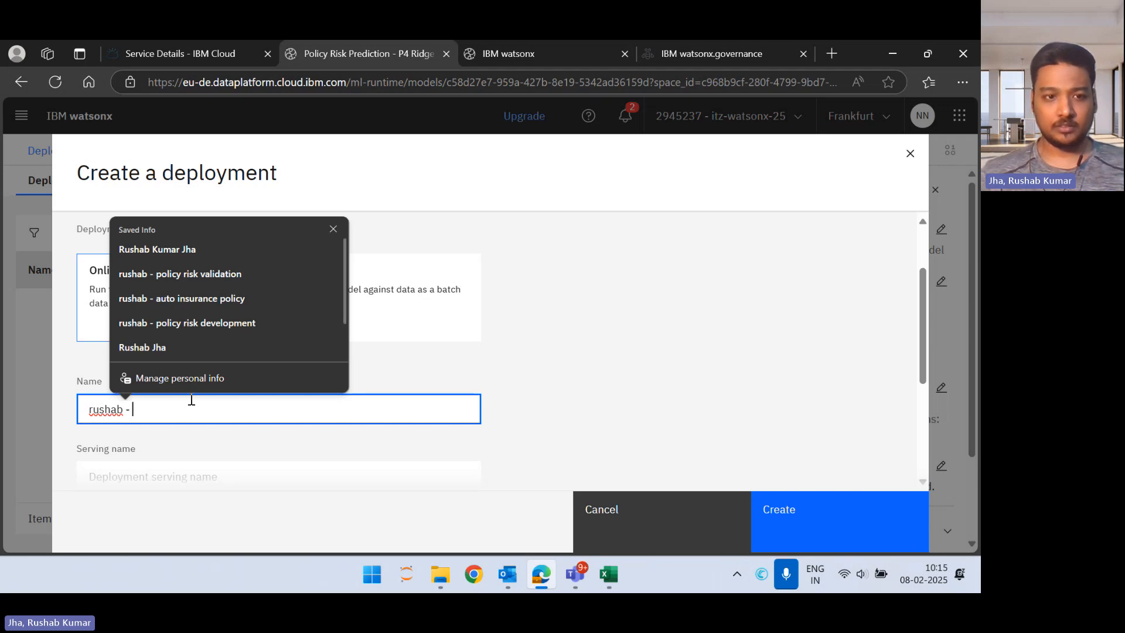
text(auto ins)
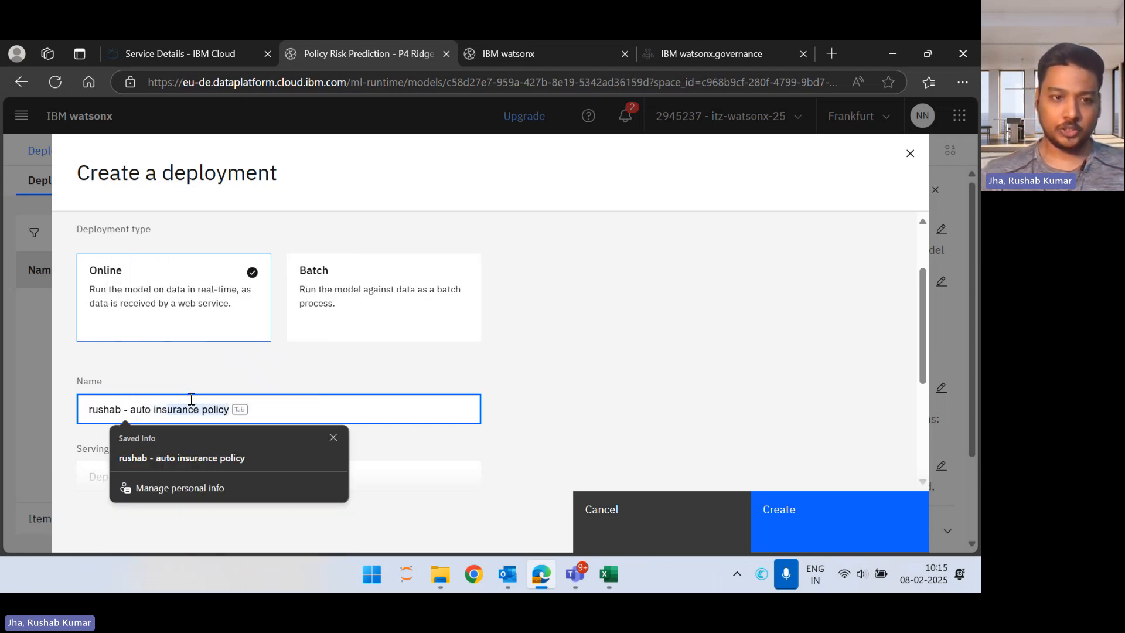
text(urance )
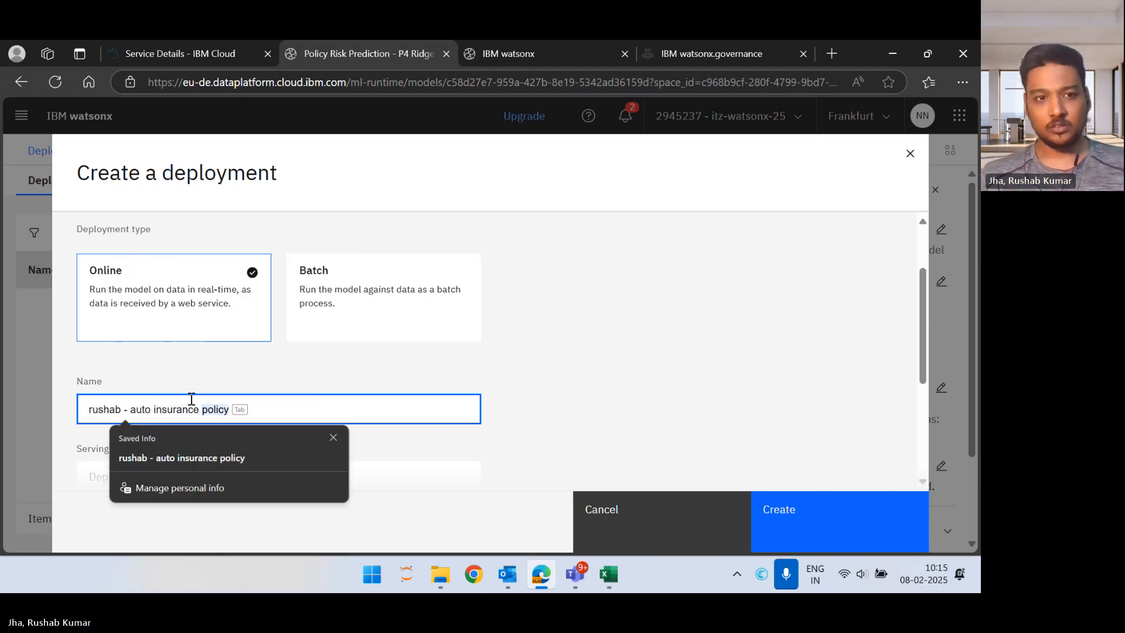
text(poli)
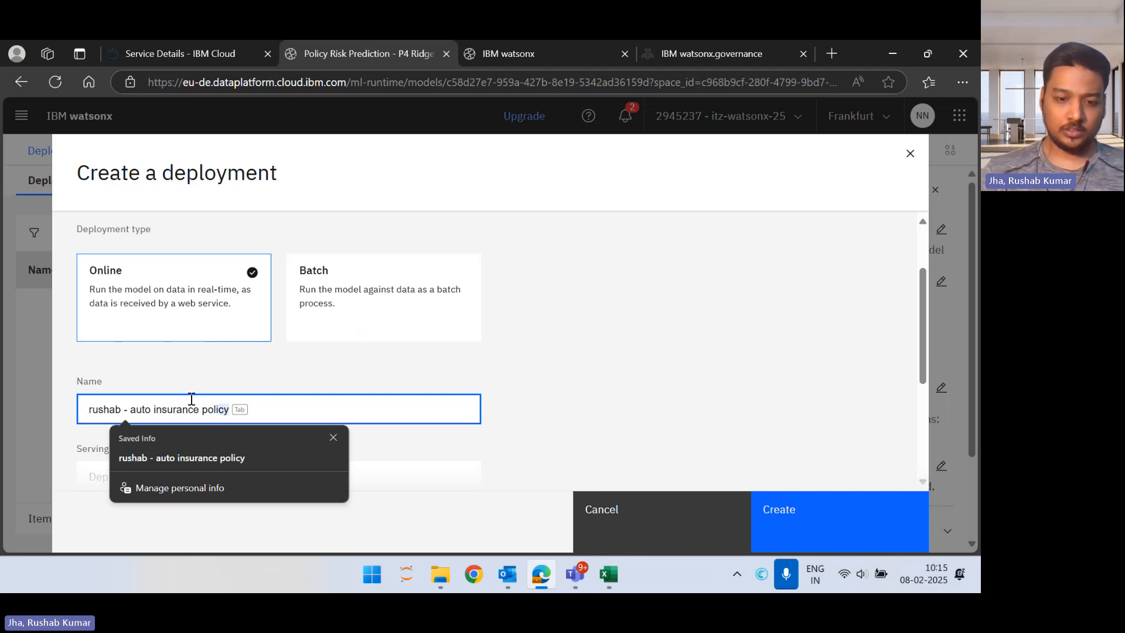
text(cy developent)
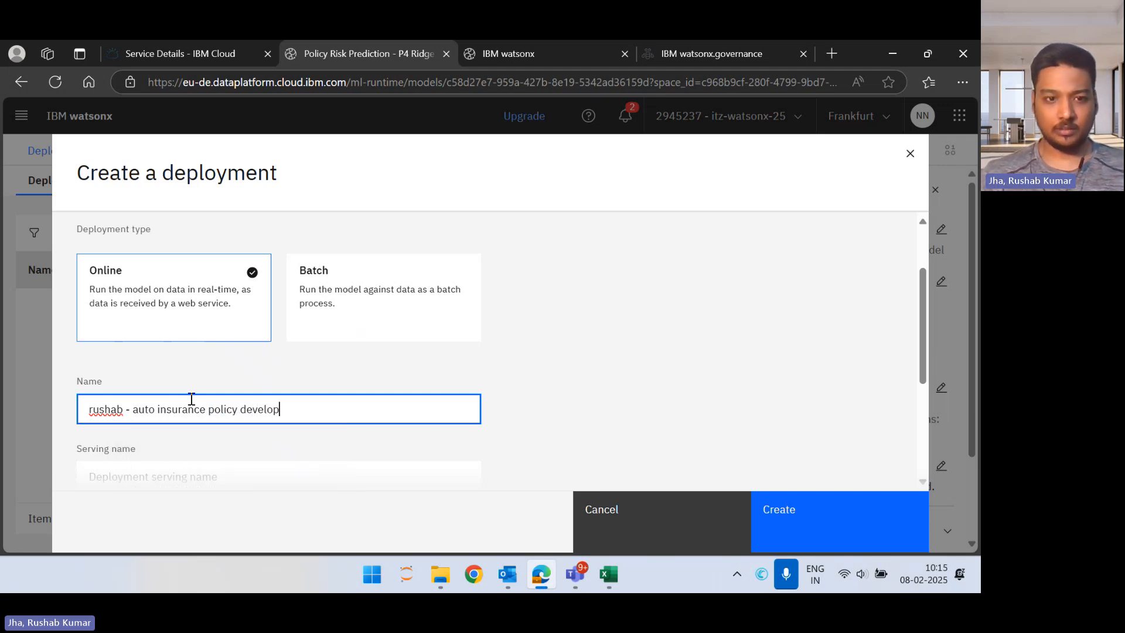
key(BackSpace)
key(BackSpace)
key(BackSpace)
key(BackSpace)
key(BackSpace)
key(BackSpace)
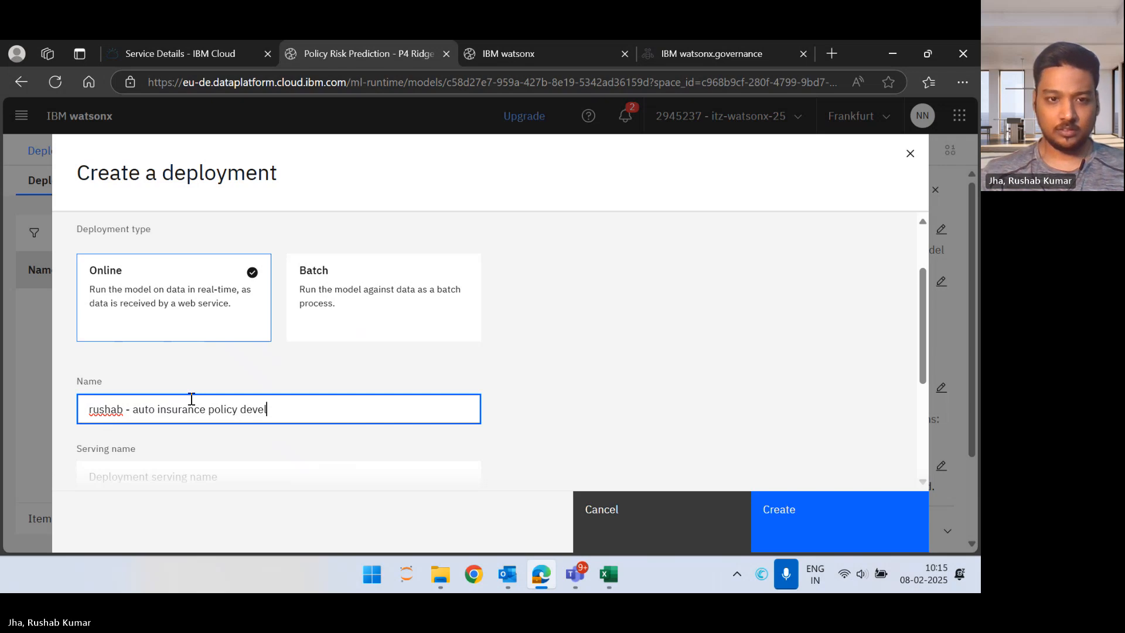
text(opme)
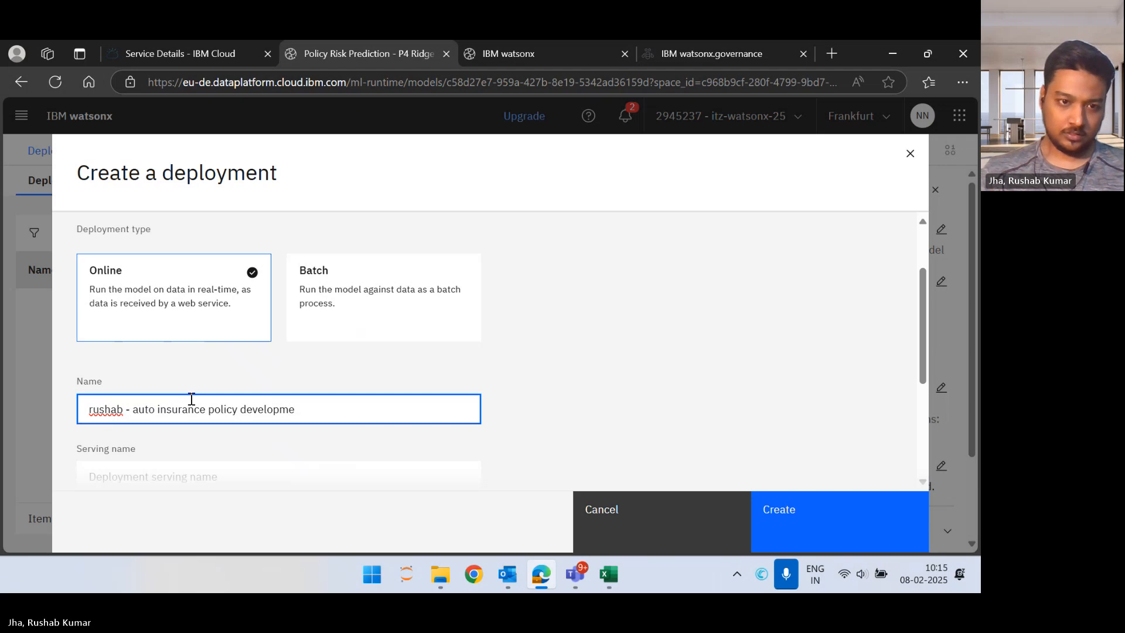
key(BackSpace)
key(BackSpace)
key(BackSpace)
key(BackSpace)
key(BackSpace)
key(BackSpace)
key(BackSpace)
key(BackSpace)
key(BackSpace)
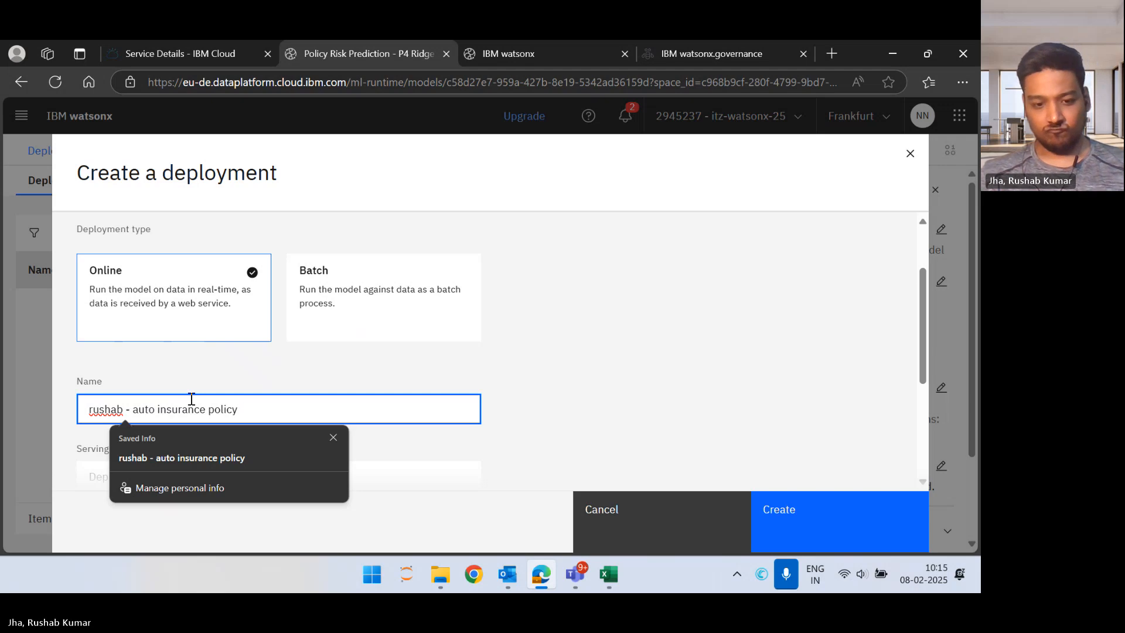
text(deployemnt)
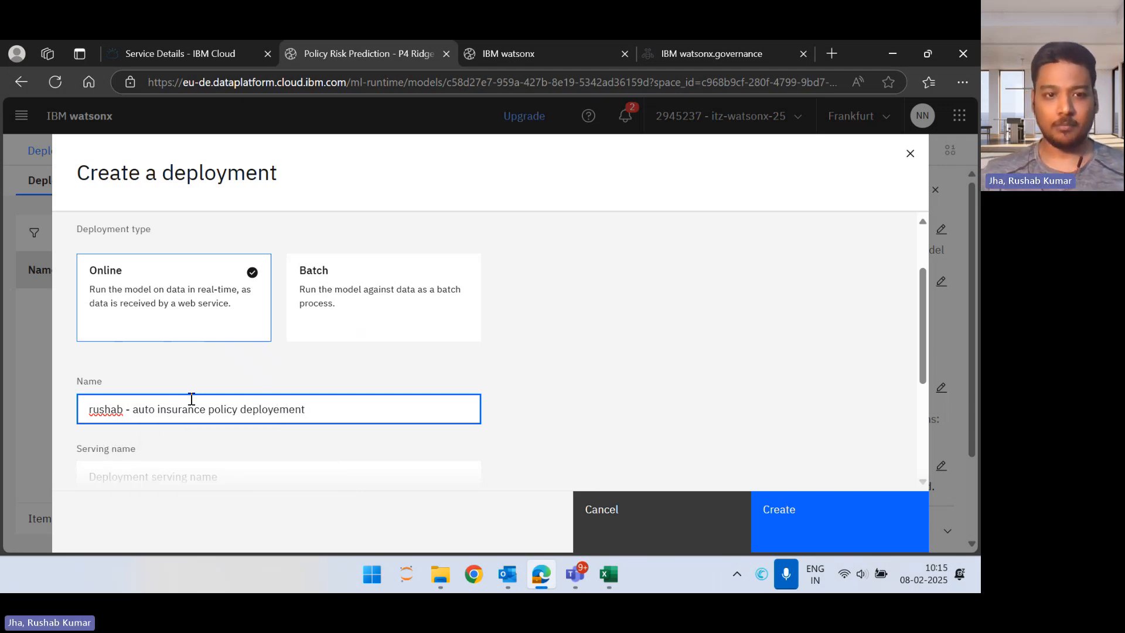
click(281, 408)
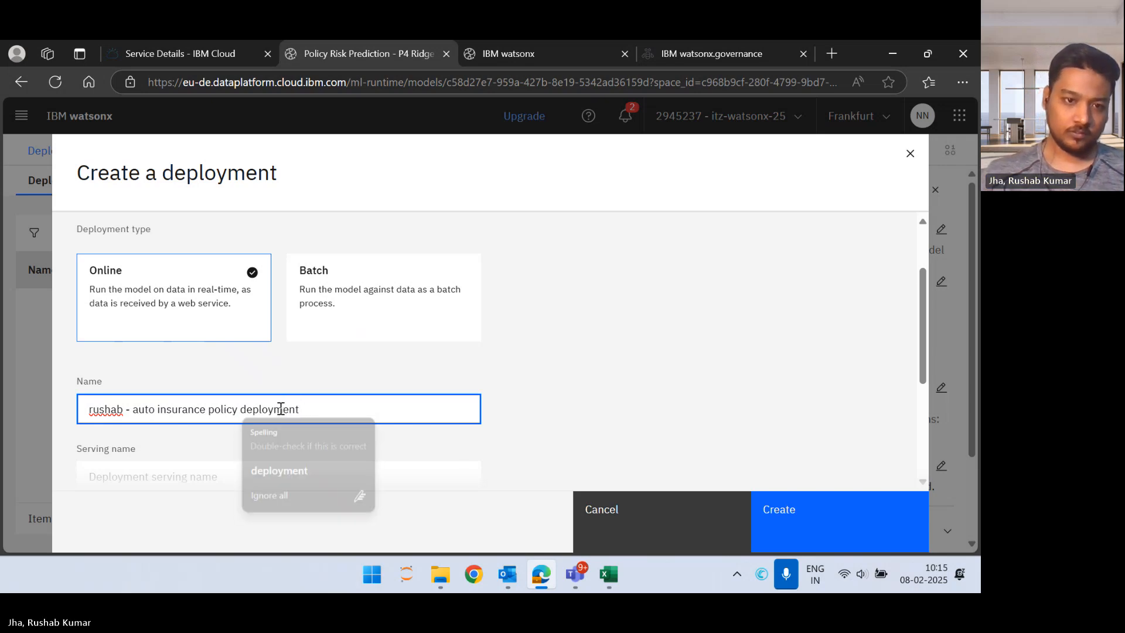
key(BackSpace)
Step: Check the optional serving name, description and tags of the online deployment, and create it without filling them in
scroll(350, 408, down, 2)
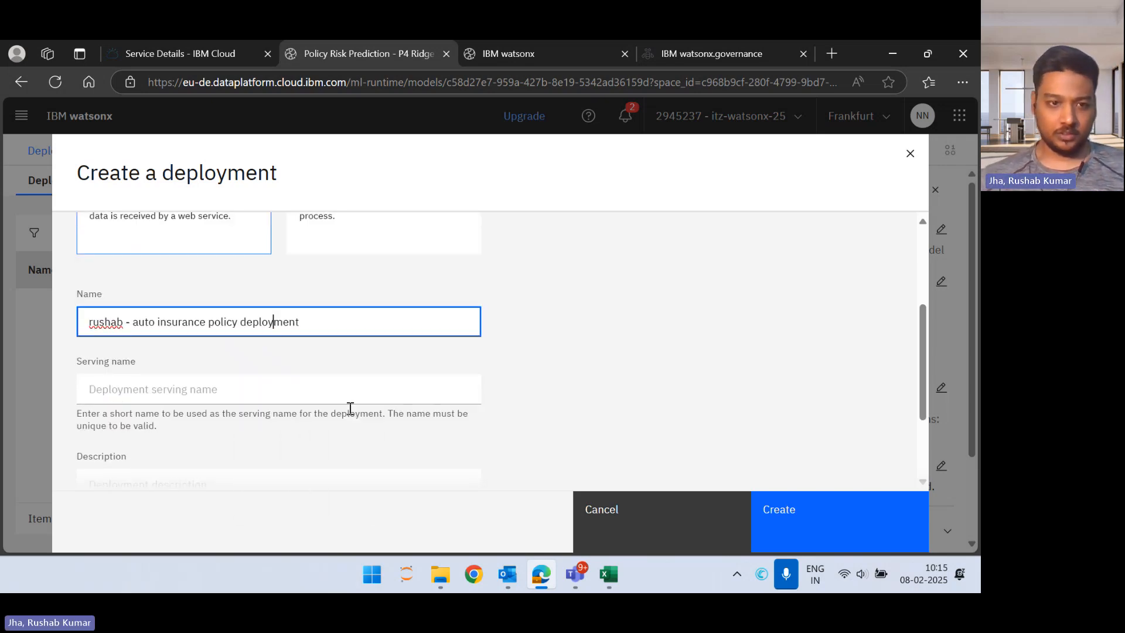
scroll(296, 415, down, 2)
scroll(296, 414, up, 4)
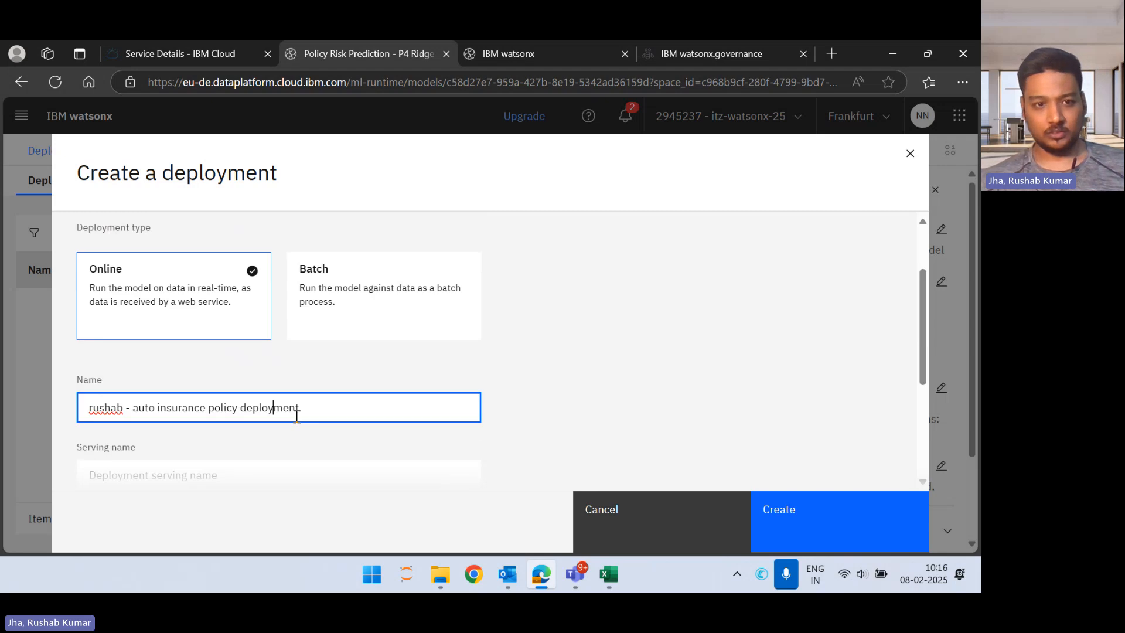
scroll(296, 416, down, 3)
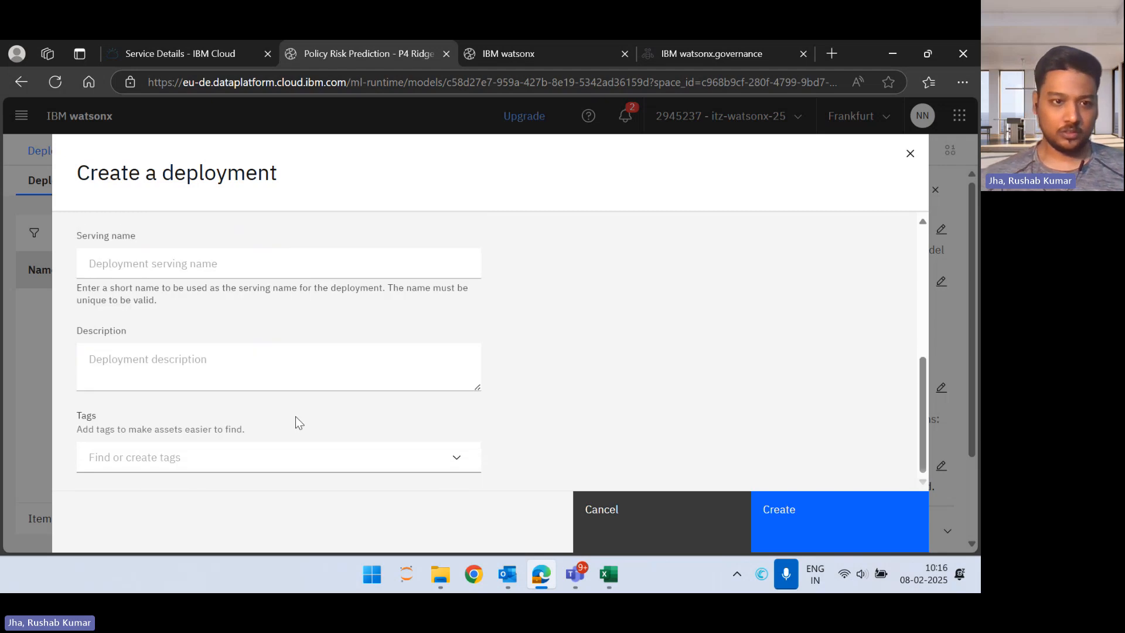
click(275, 446)
scroll(535, 385, up, 5)
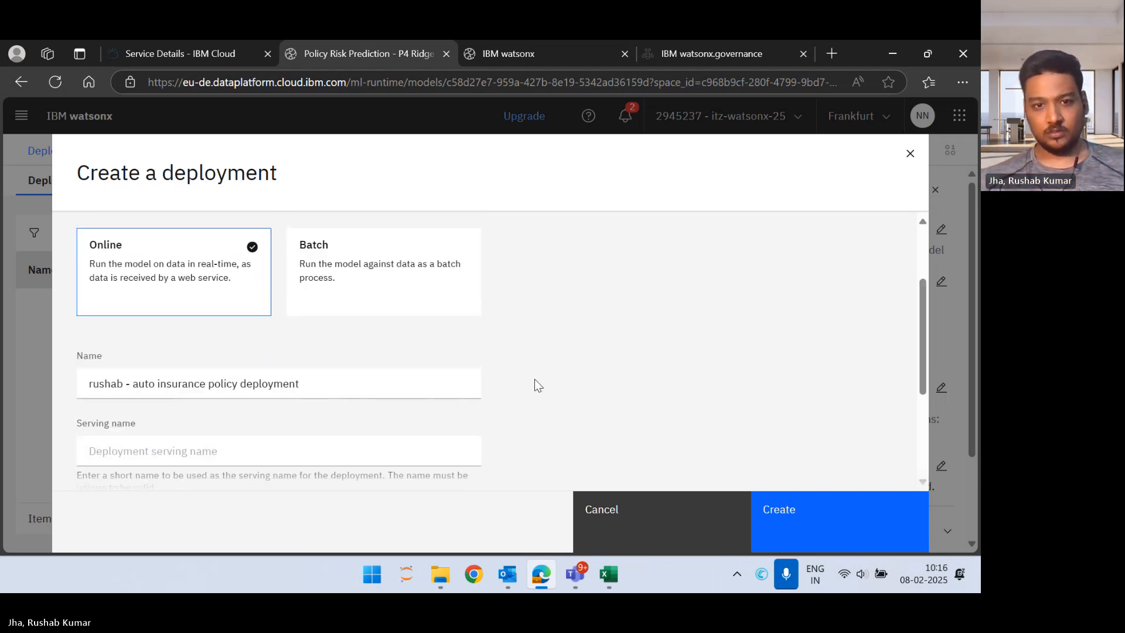
scroll(535, 385, down, 3)
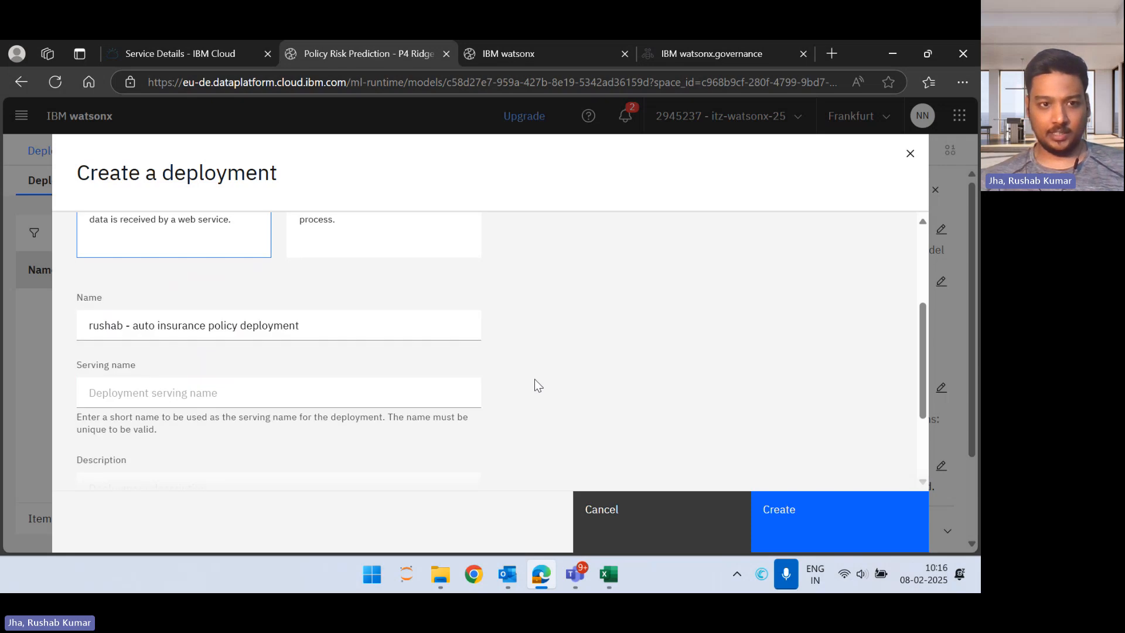
scroll(538, 385, down, 1)
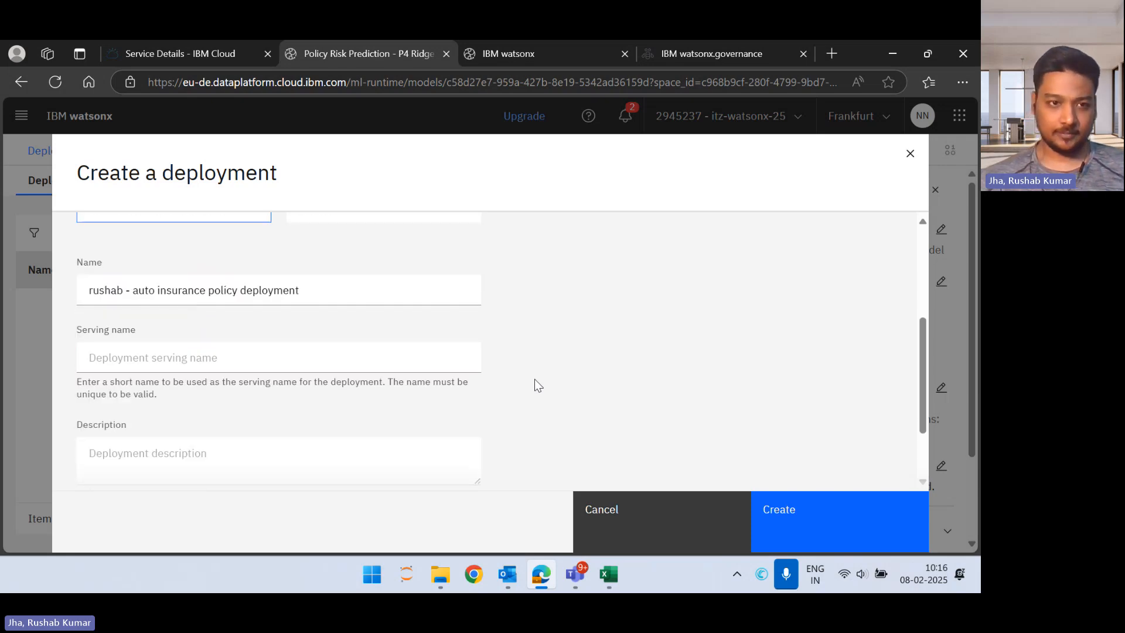
scroll(538, 385, up, 1)
scroll(538, 385, down, 3)
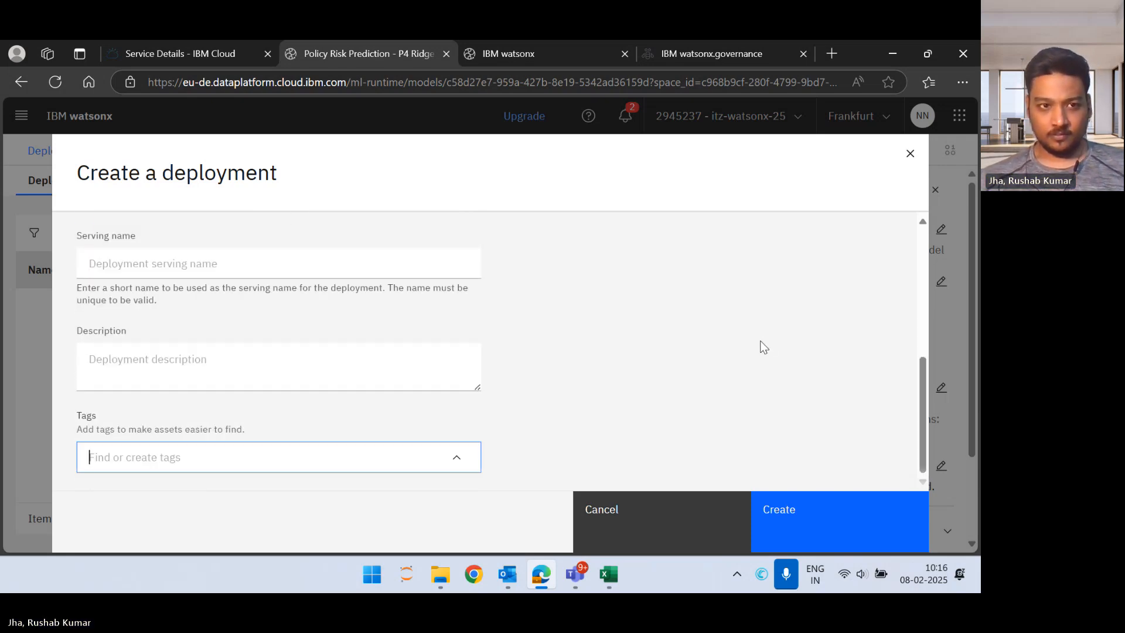
scroll(761, 343, up, 2)
scroll(761, 342, down, 2)
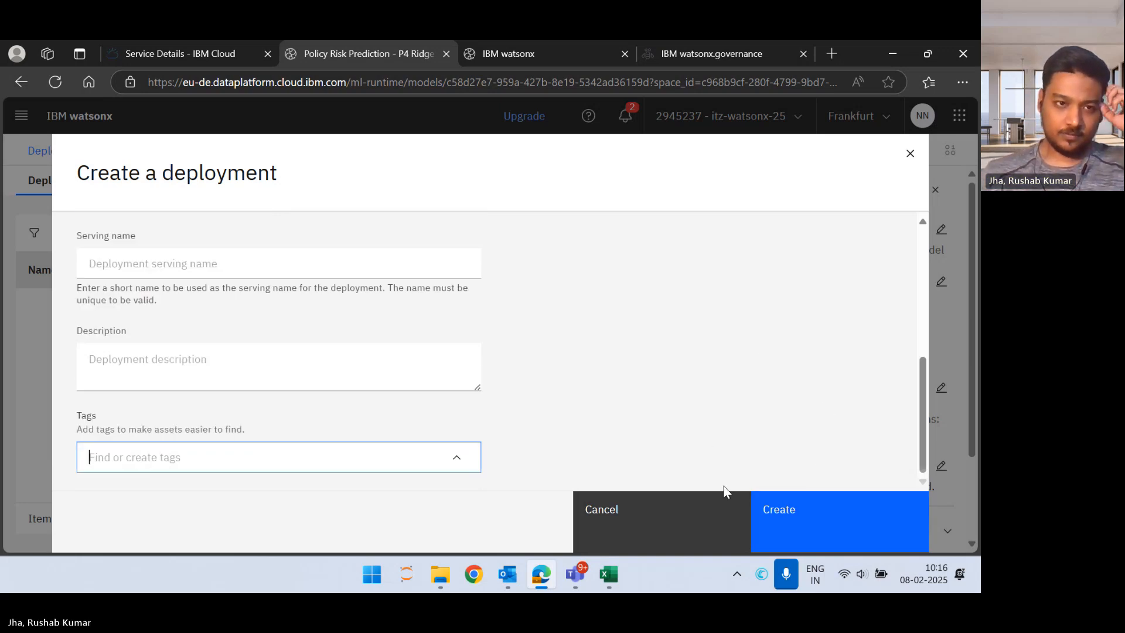
click(782, 511)
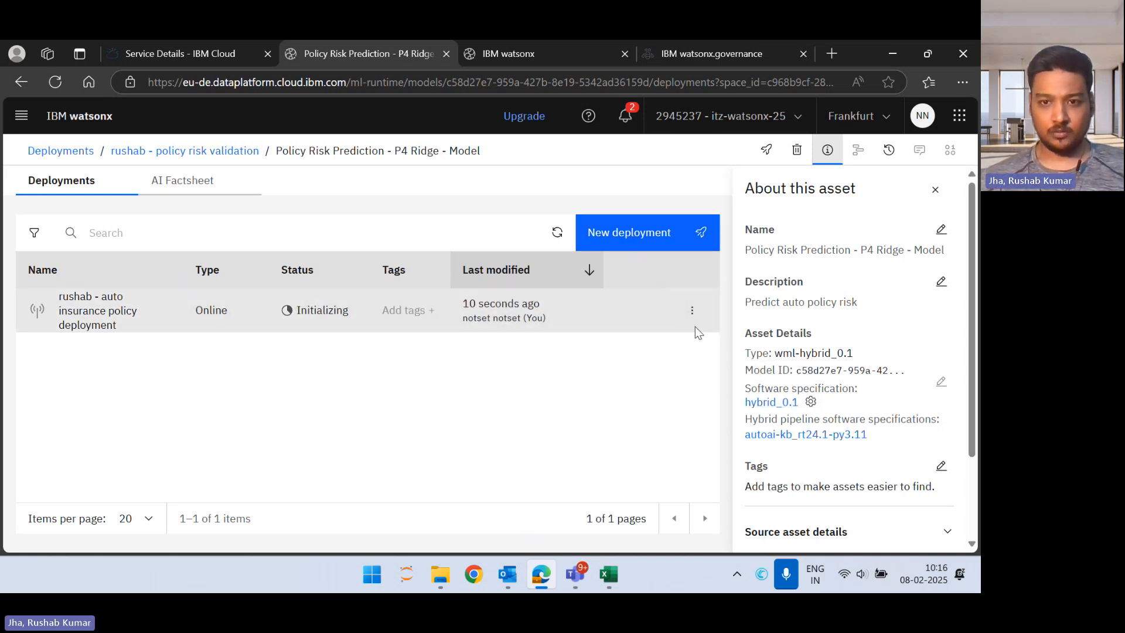
Step: Dismiss the deployment notification and open the new auto insurance policy deployment
click(692, 309)
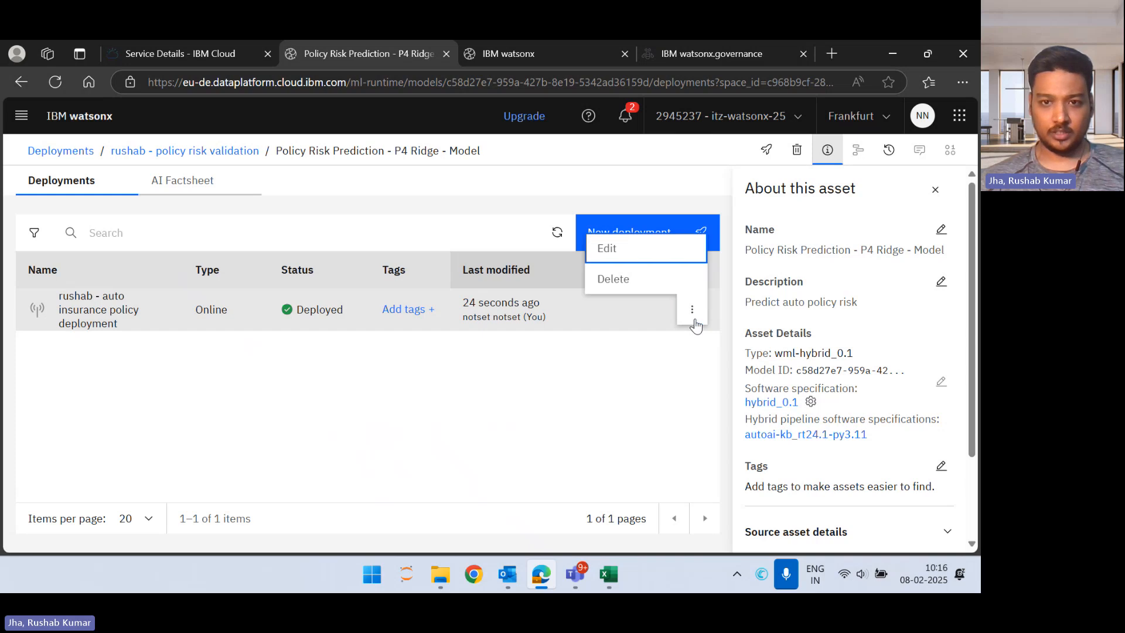
click(621, 368)
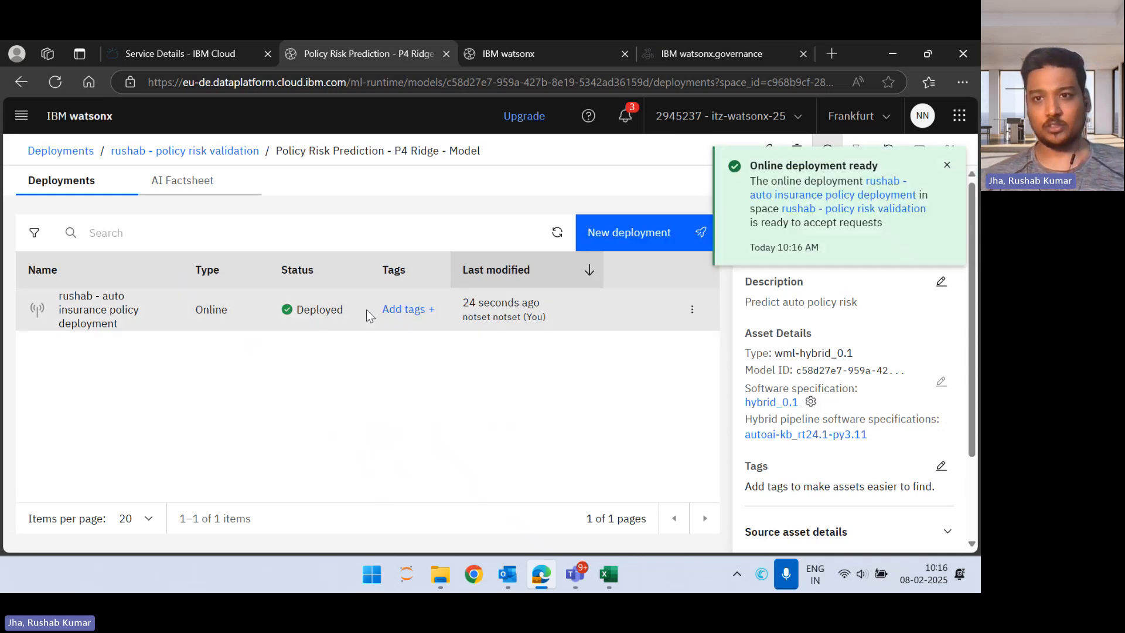
click(947, 165)
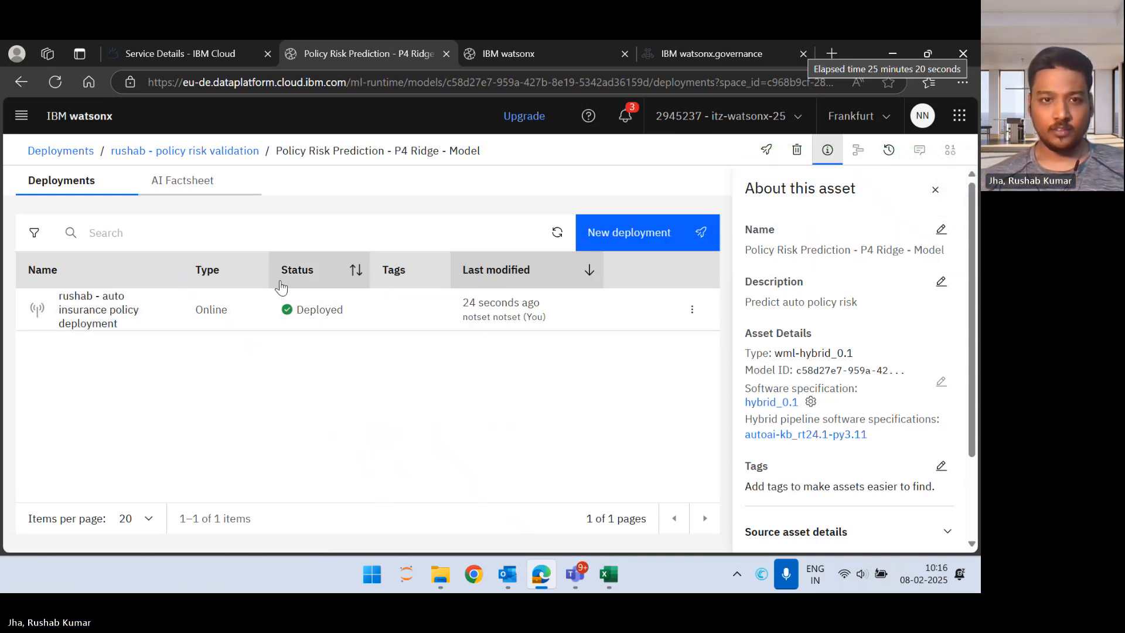
click(91, 311)
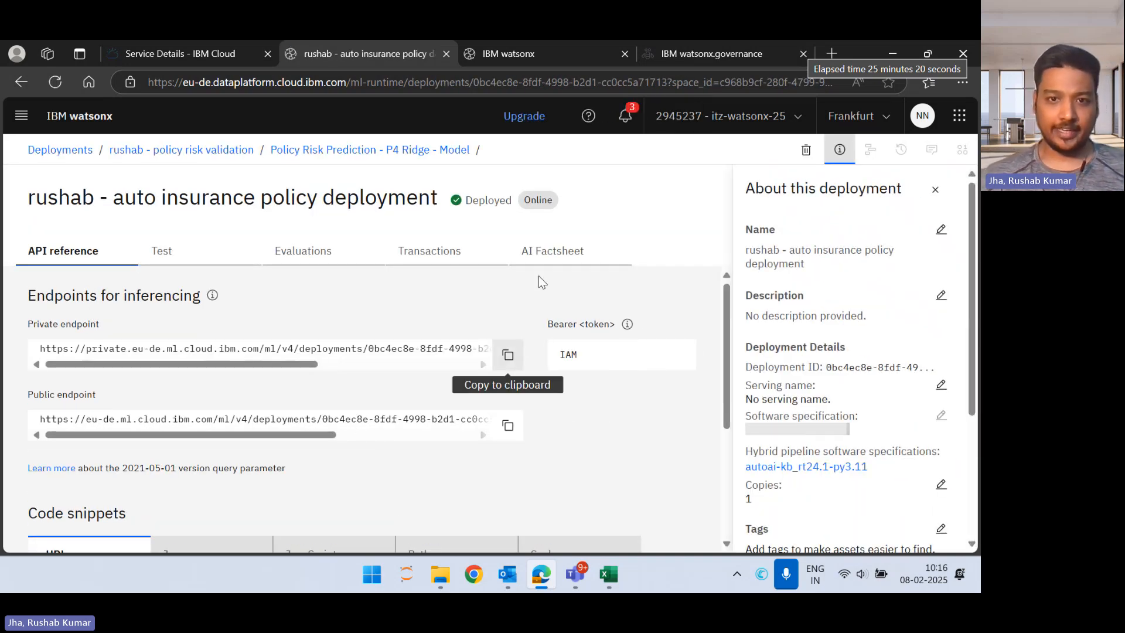
Step: Examine the deployment's API reference, including its private and public endpoints and the cURL, Java, JavaScript and Python code snippets
scroll(320, 364, down, 1)
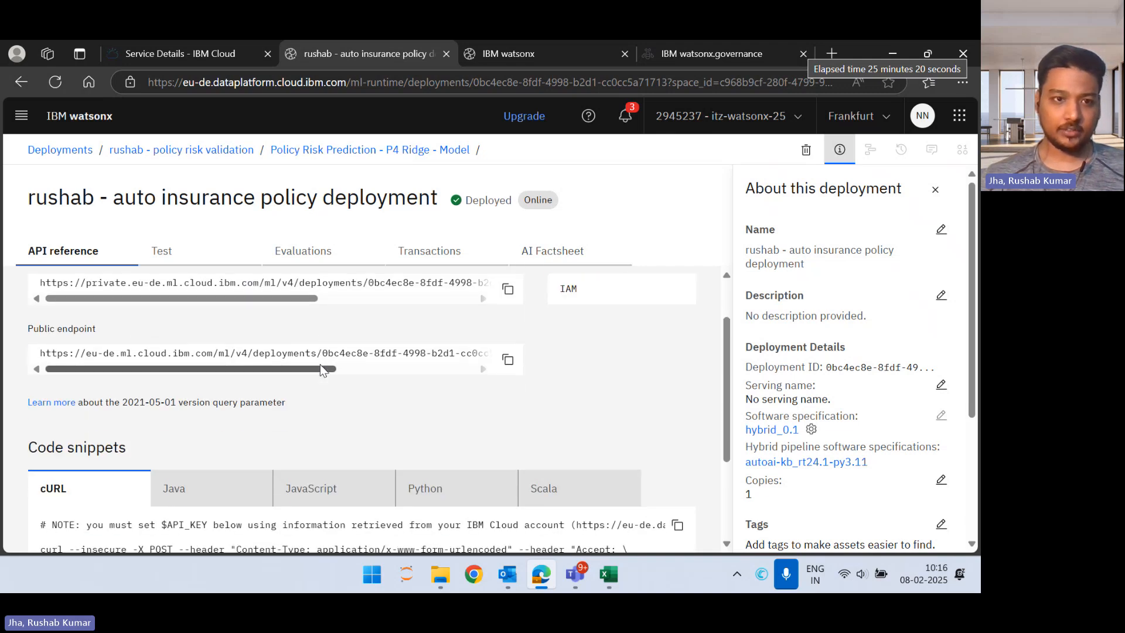
scroll(198, 331, up, 1)
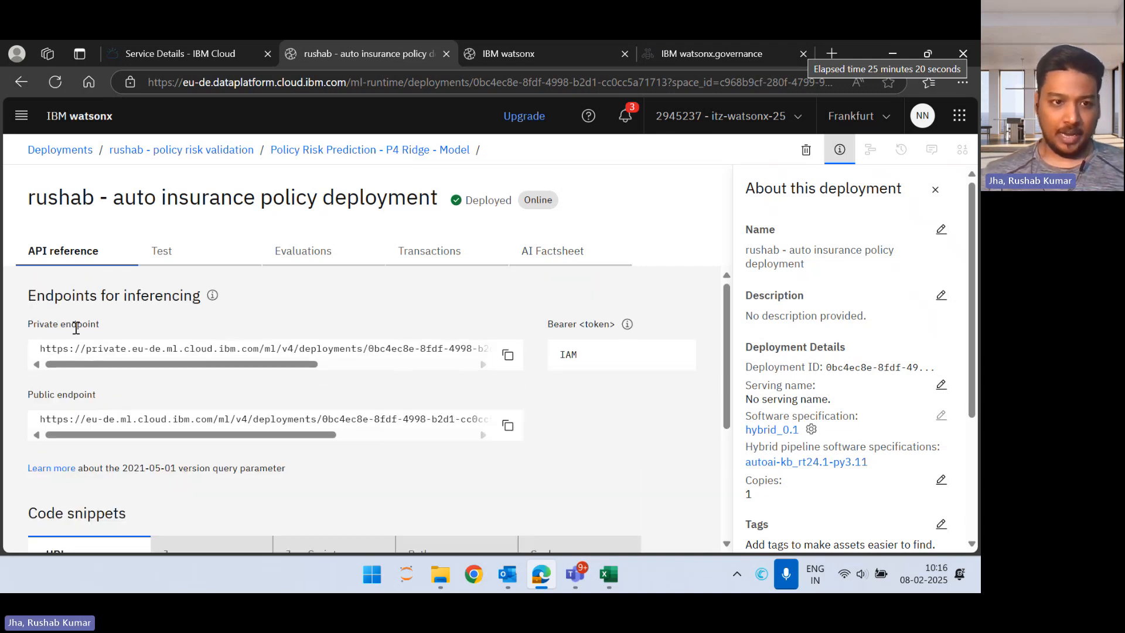
scroll(48, 403, down, 3)
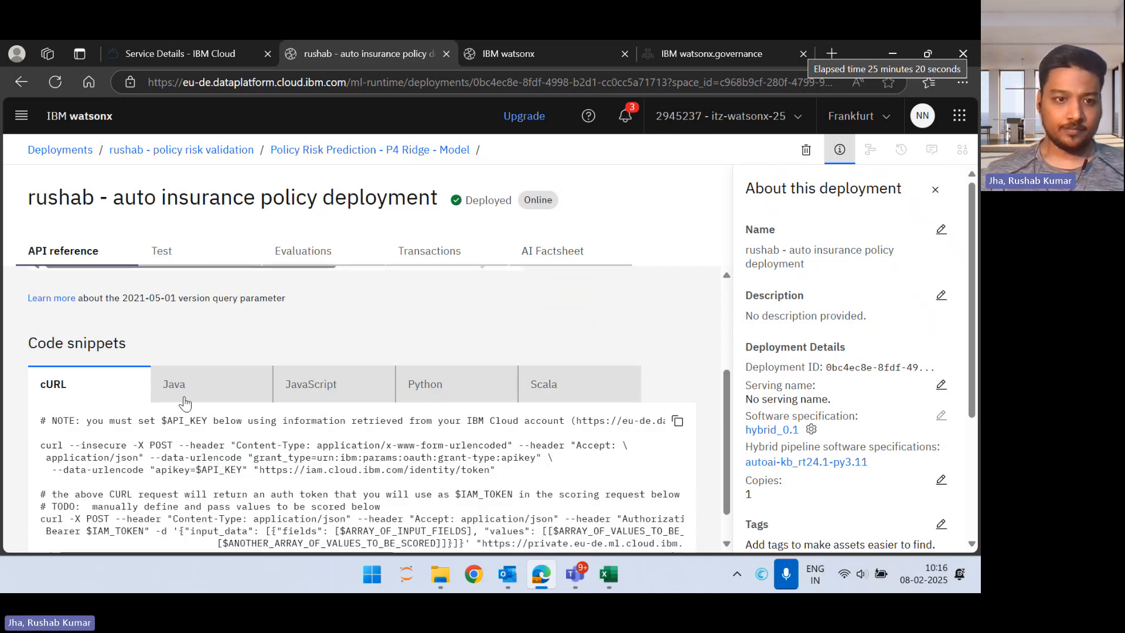
scroll(272, 413, down, 1)
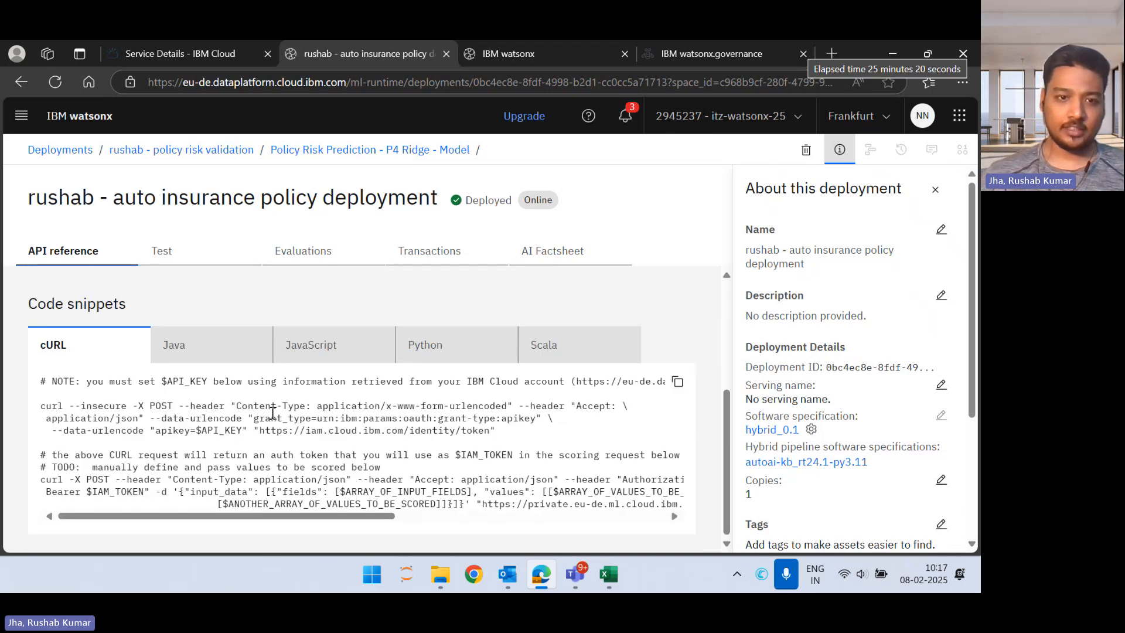
click(204, 363)
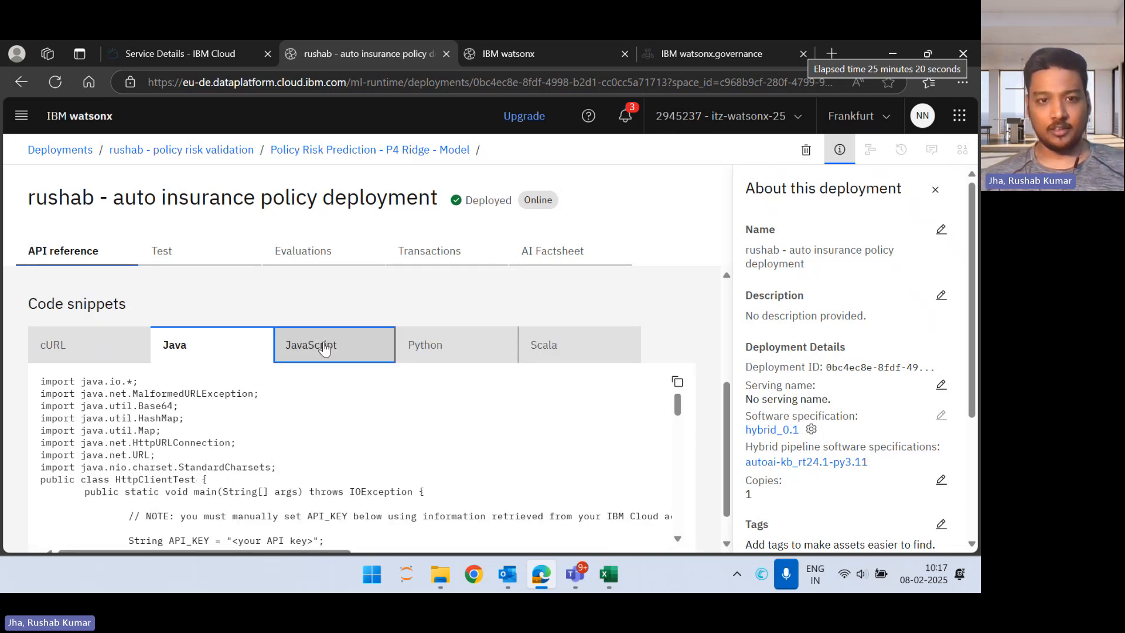
click(322, 347)
click(505, 339)
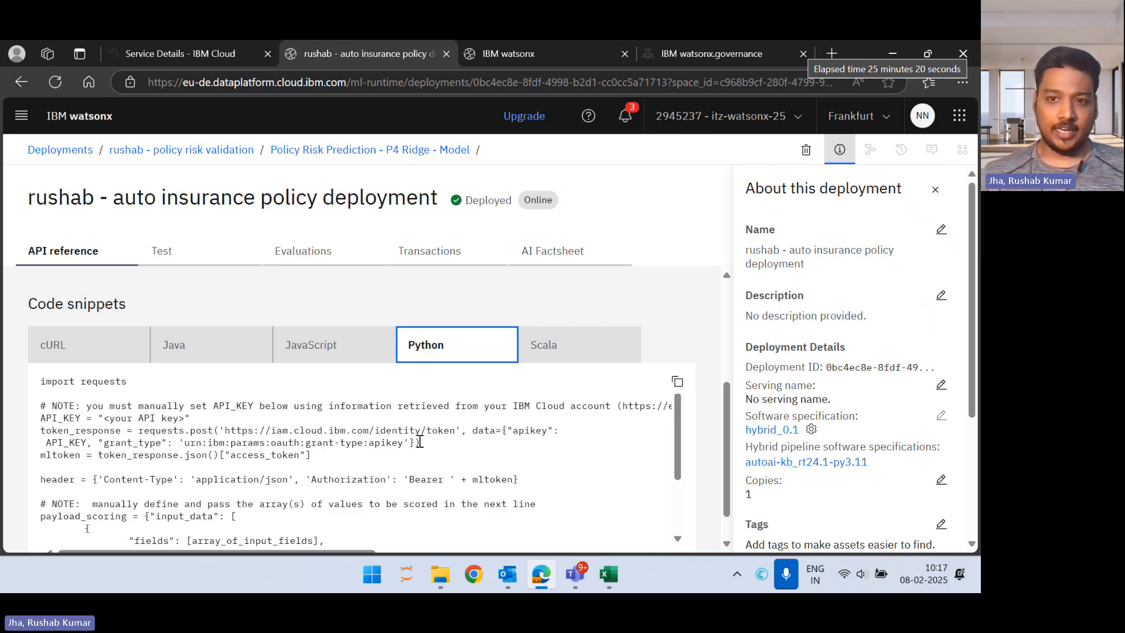
scroll(420, 442, up, 2)
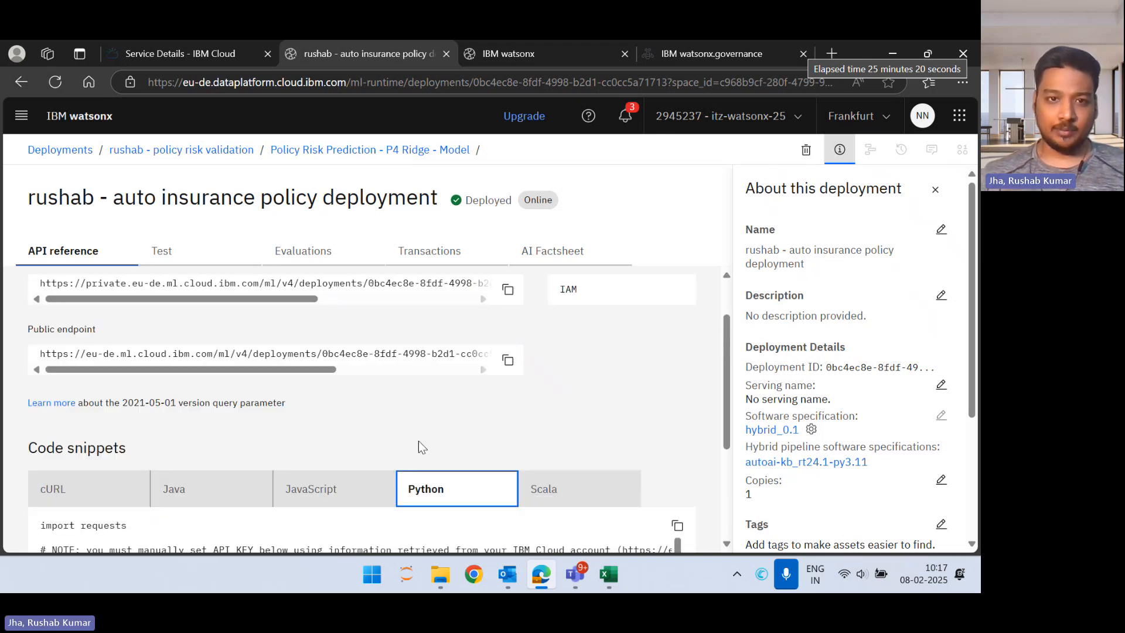
Step: Open the AI Factsheet of the auto insurance policy deployment and look over the policy risk validation space details
click(559, 259)
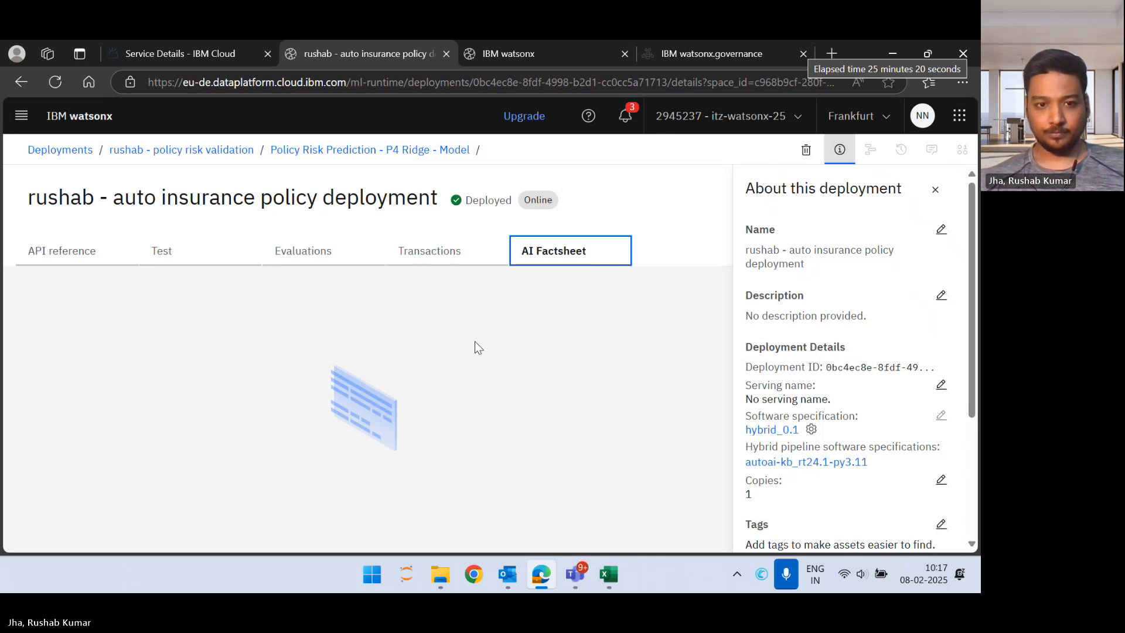
scroll(453, 381, down, 2)
scroll(306, 378, up, 2)
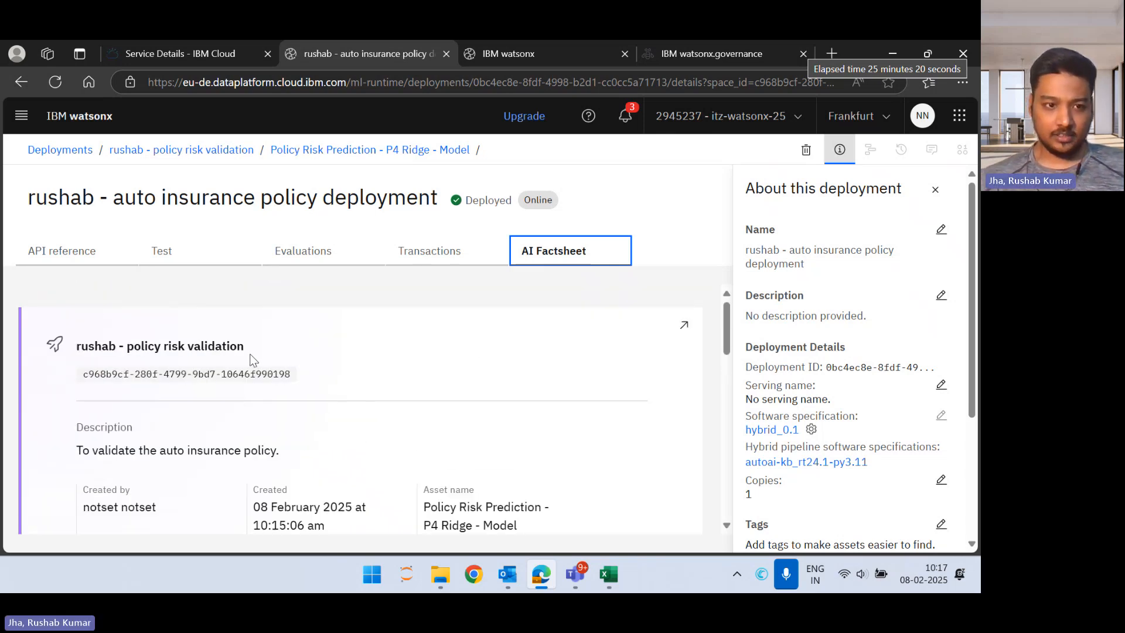
Step: Review the deployment's factsheet entries, including the validation space description, asset name, deployment ID, scoring URL and evaluation activity
scroll(254, 360, down, 1)
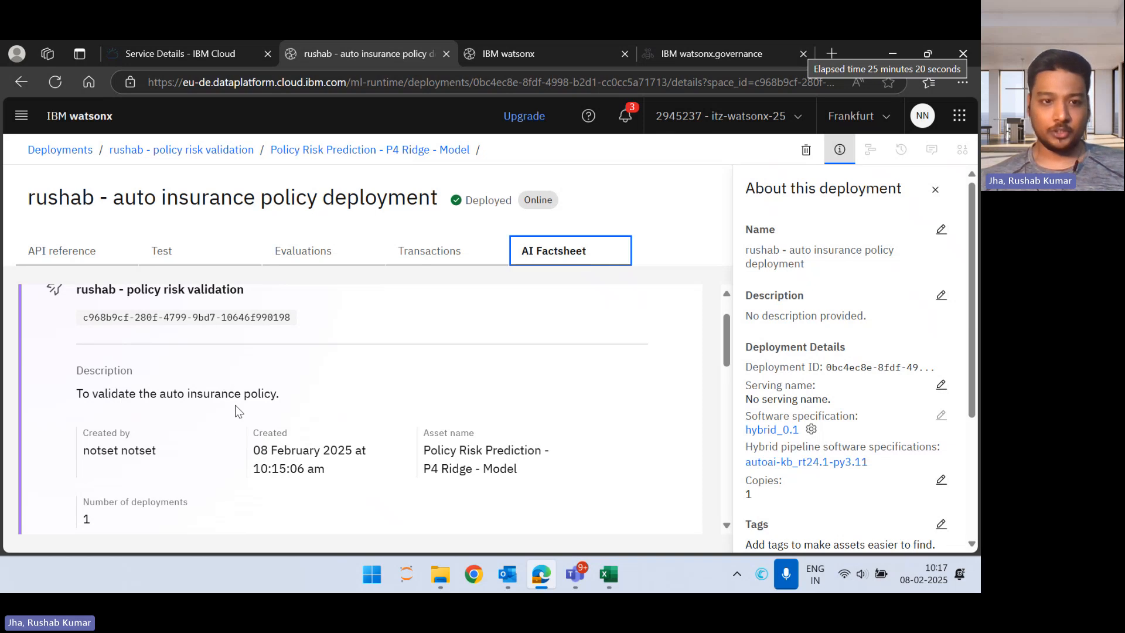
scroll(238, 410, down, 1)
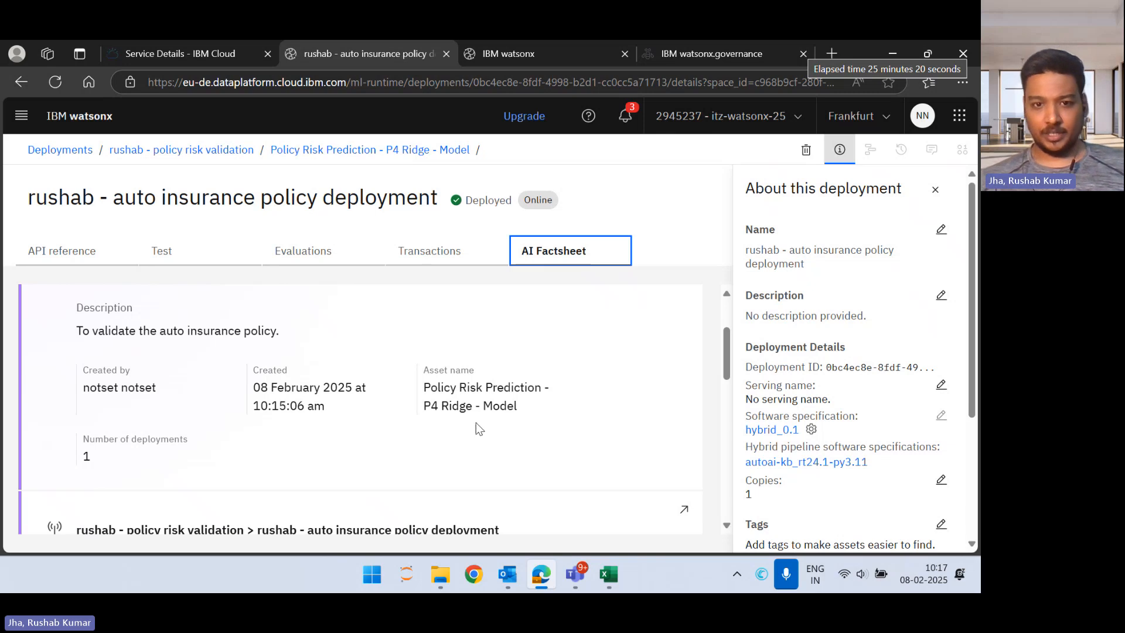
scroll(525, 426, down, 3)
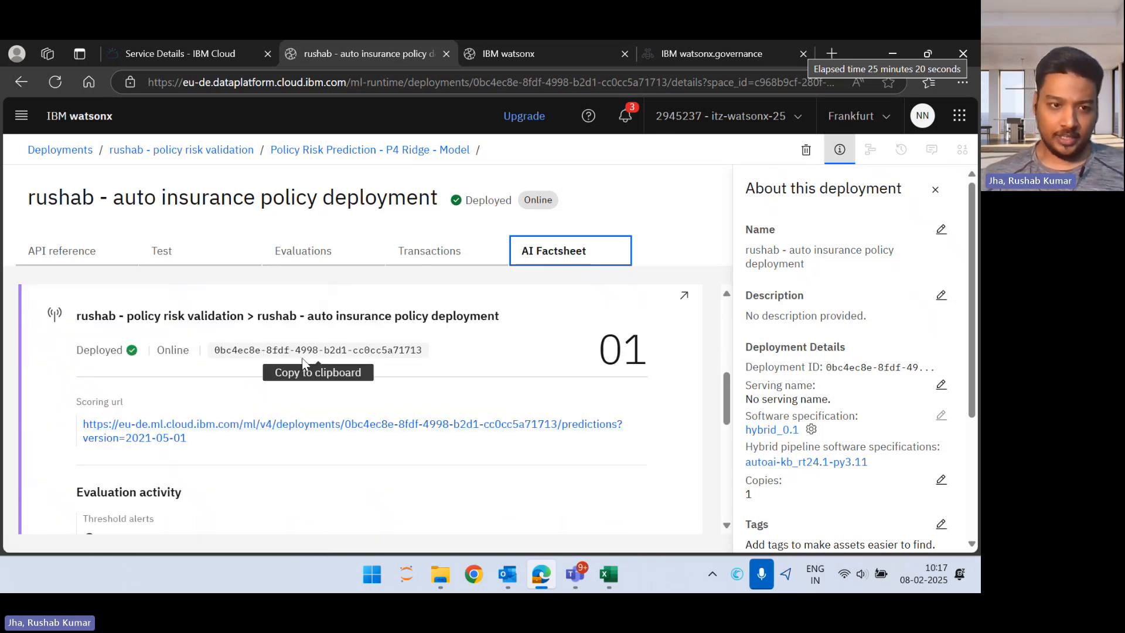
scroll(308, 385, down, 1)
scroll(254, 375, down, 5)
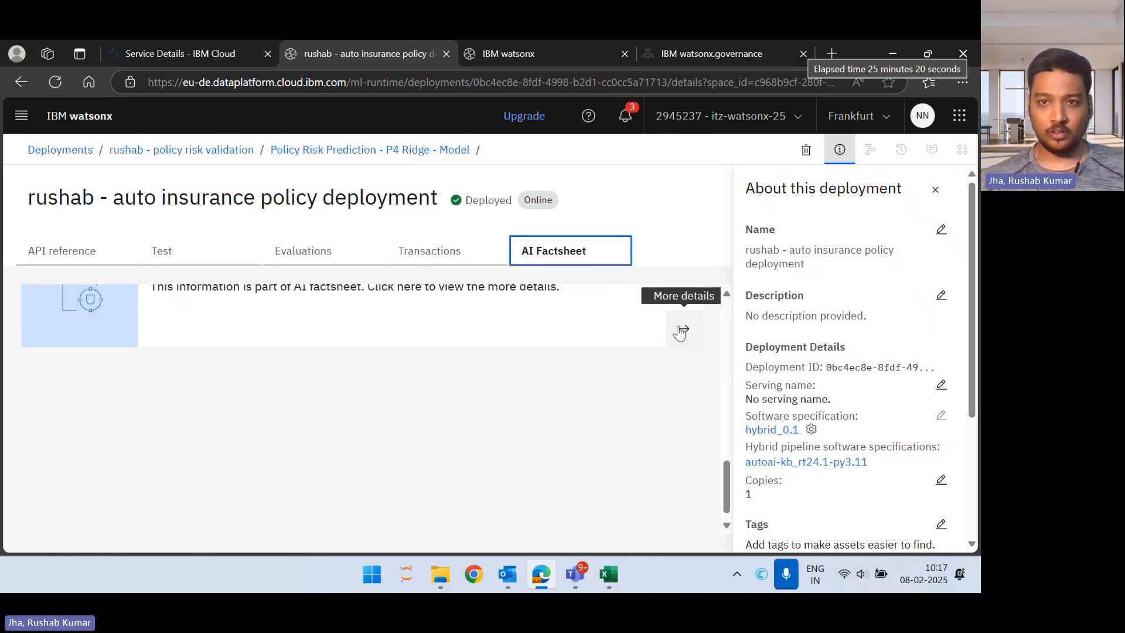
Step: Open the full AI Factsheet of the Policy Risk Prediction - P4 Ridge model and examine its governance approach, version and lifecycle
click(682, 328)
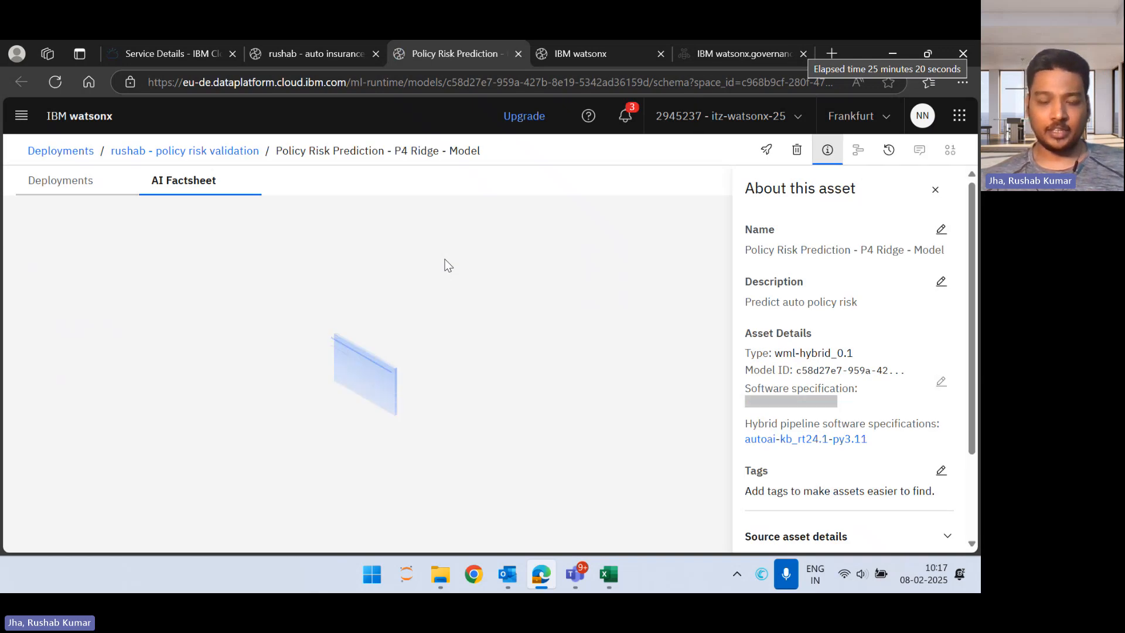
scroll(449, 265, down, 4)
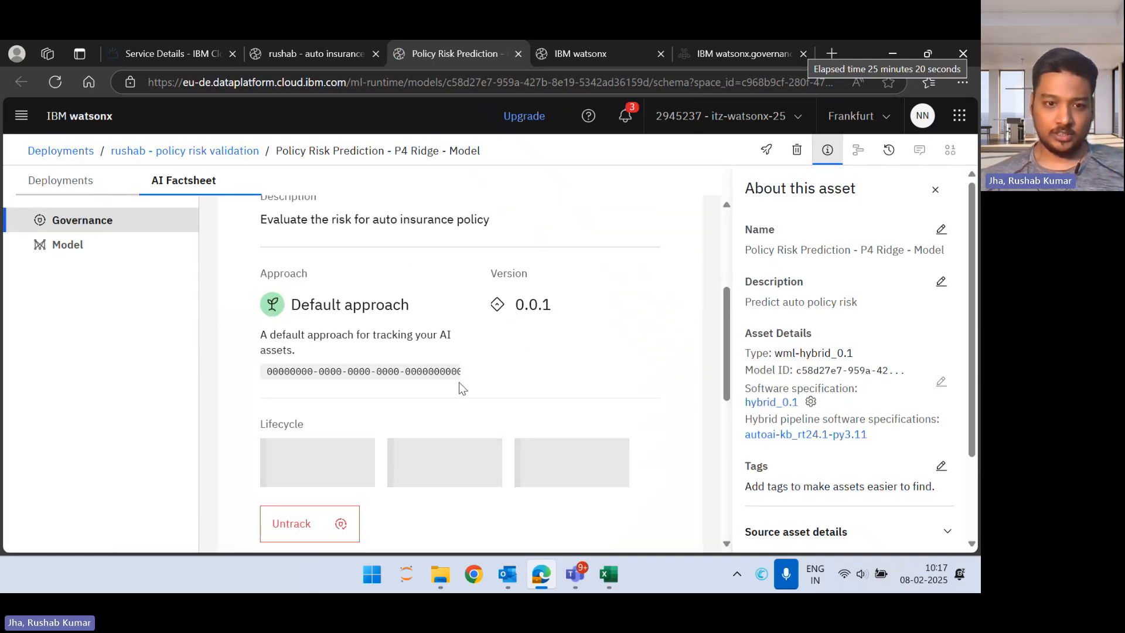
scroll(458, 382, down, 8)
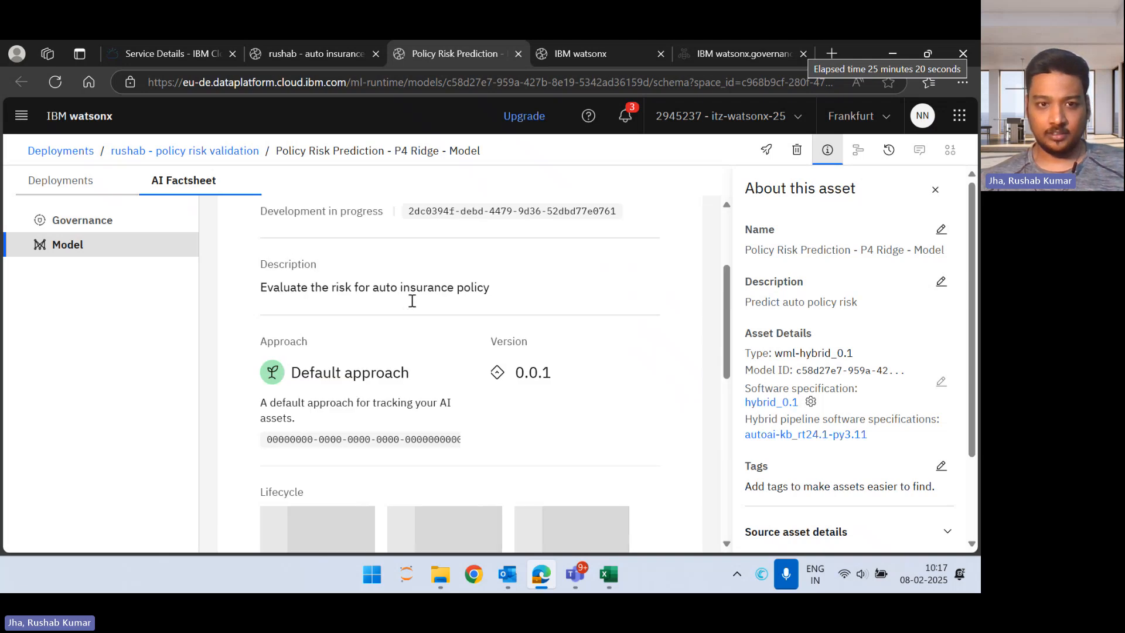
scroll(444, 405, down, 3)
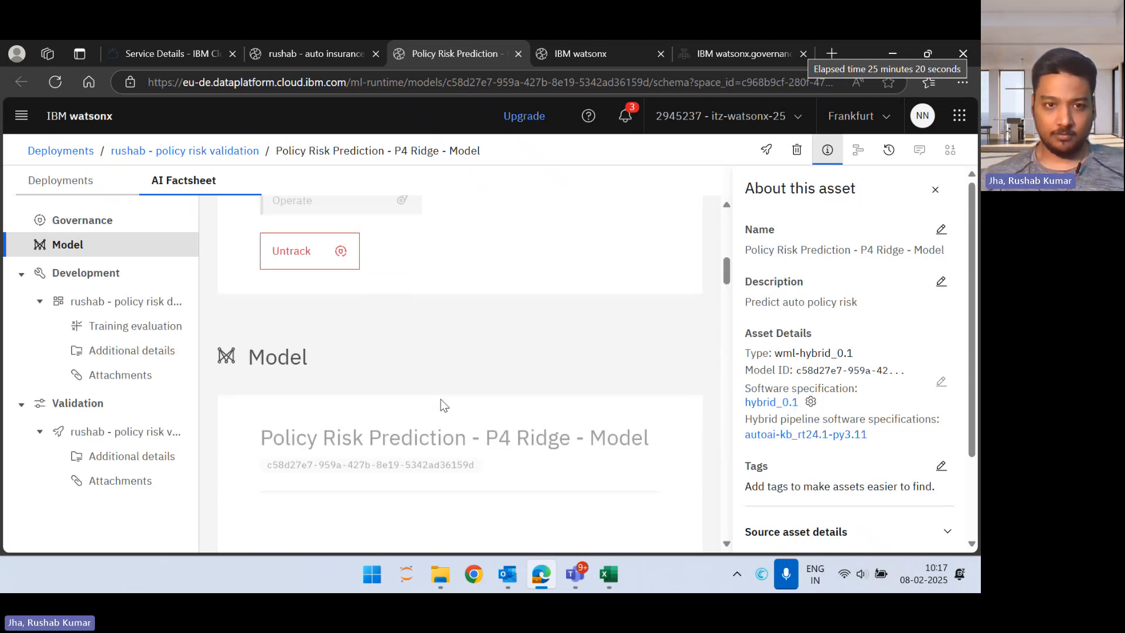
scroll(444, 405, up, 2)
scroll(444, 405, down, 2)
scroll(445, 405, up, 5)
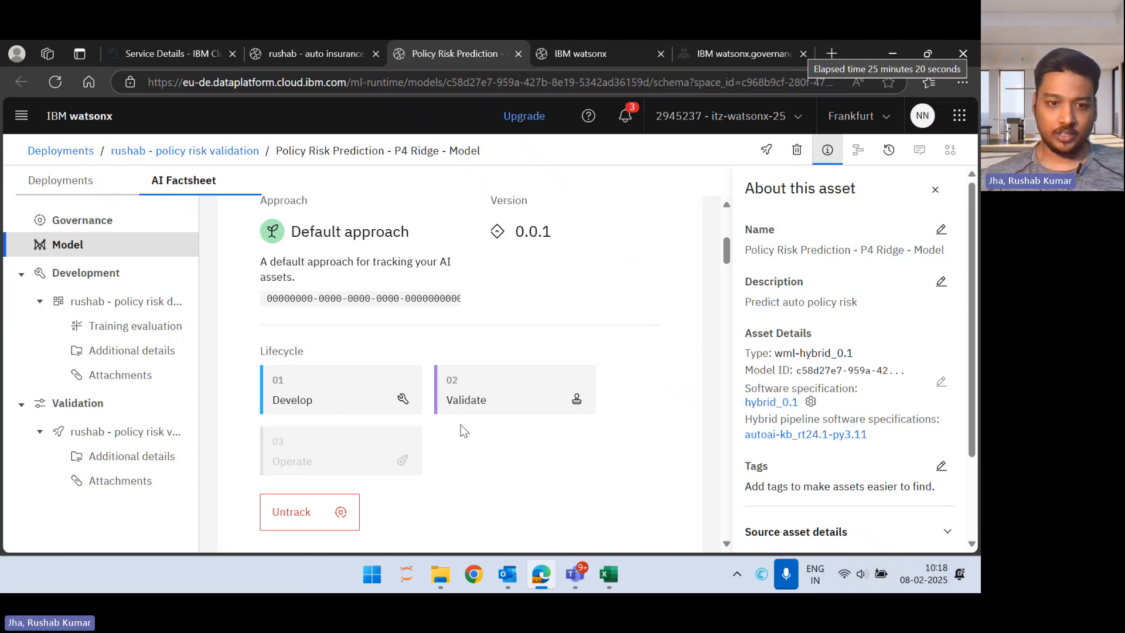
Step: Examine the model's general details, training information and input schema in the factsheet
scroll(460, 429, down, 5)
scroll(463, 431, down, 6)
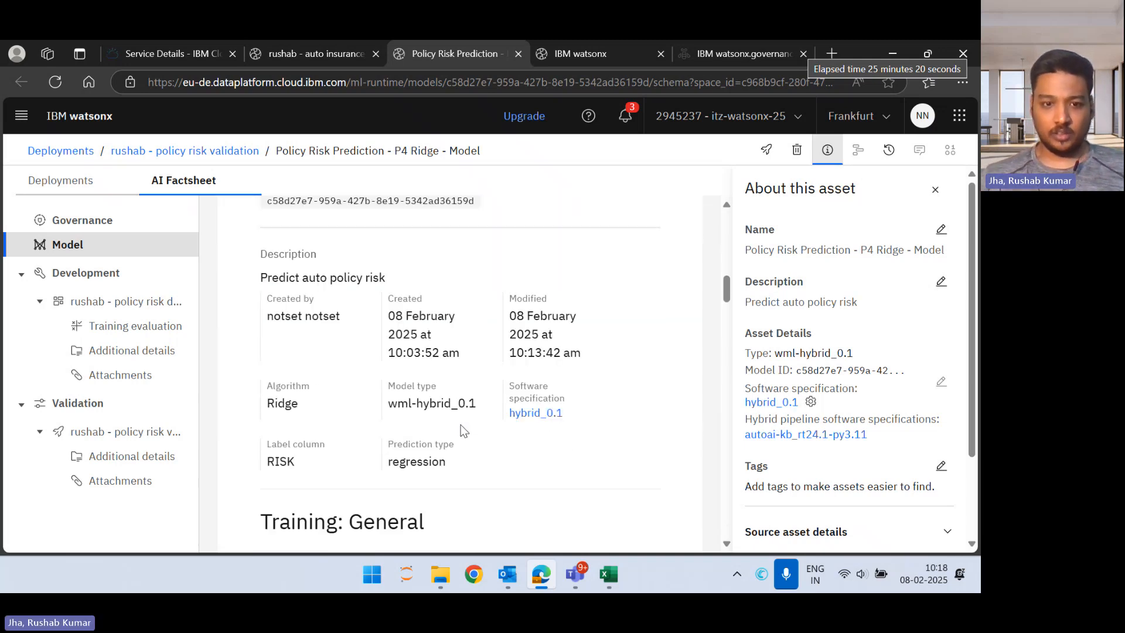
scroll(461, 430, down, 1)
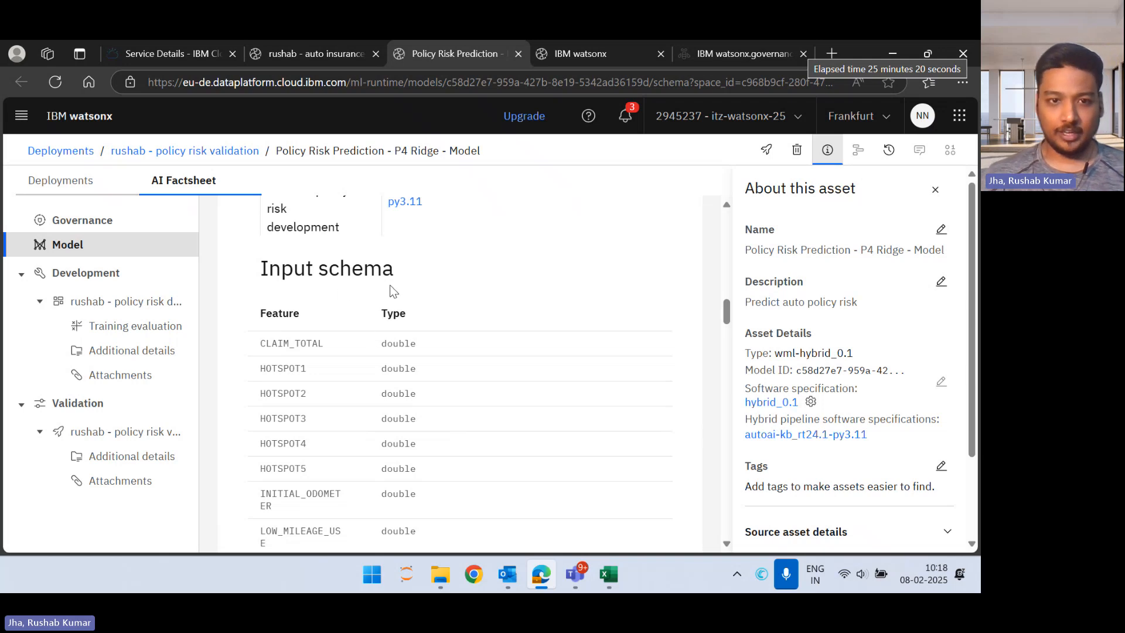
scroll(364, 404, down, 5)
scroll(363, 408, down, 3)
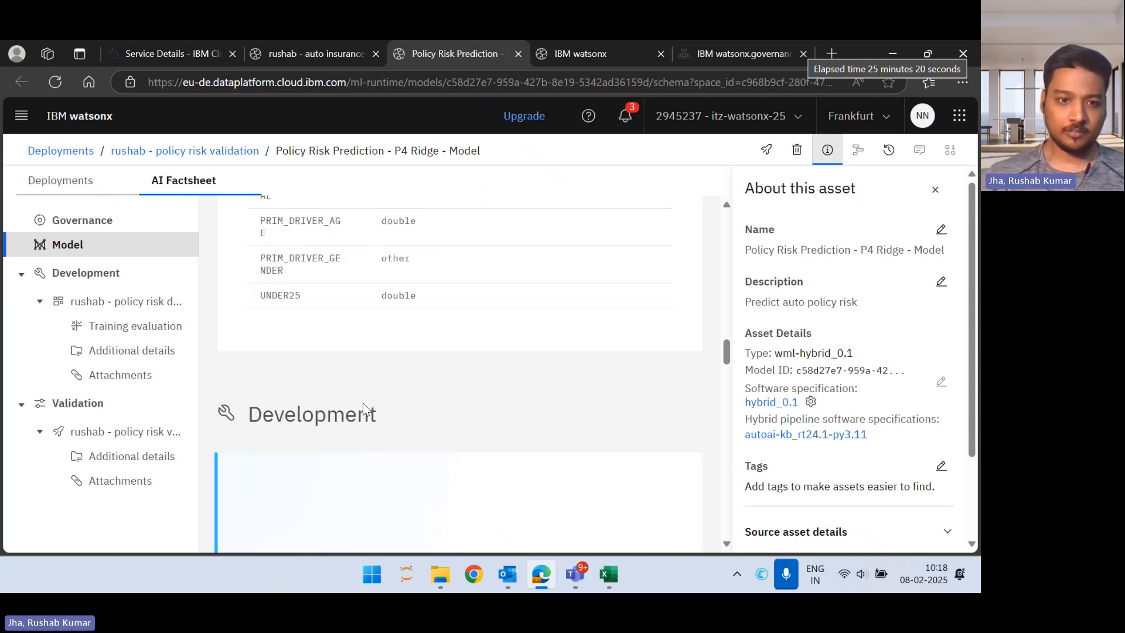
scroll(311, 409, up, 2)
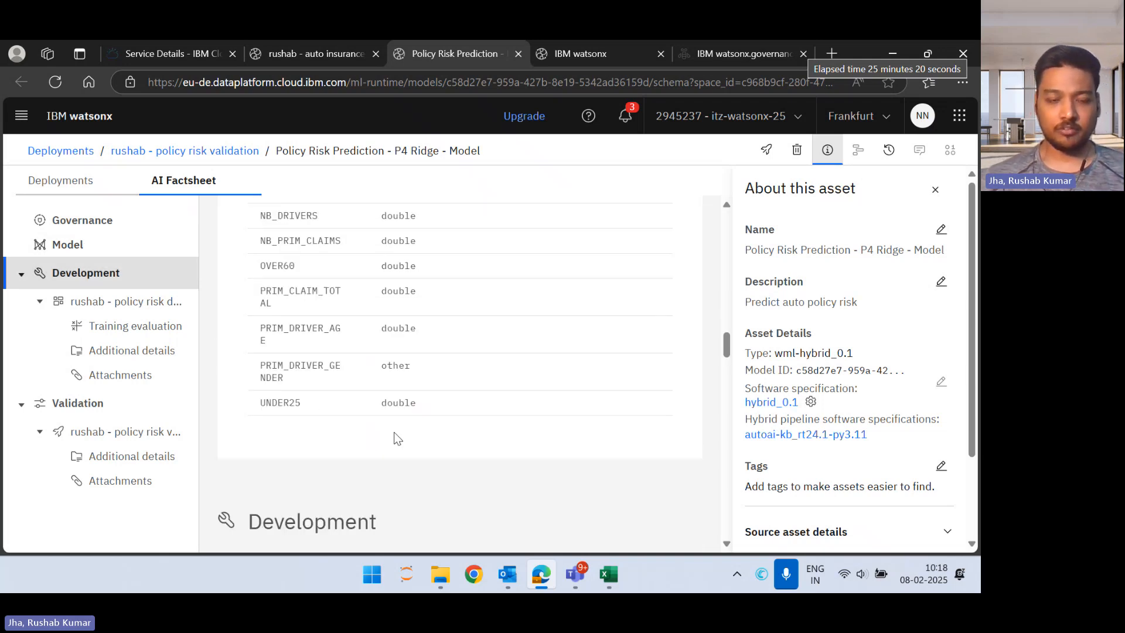
Step: Examine the factsheet's development section, covering the training evaluation metrics for training and holdout data, additional details and attachments
scroll(394, 431, down, 3)
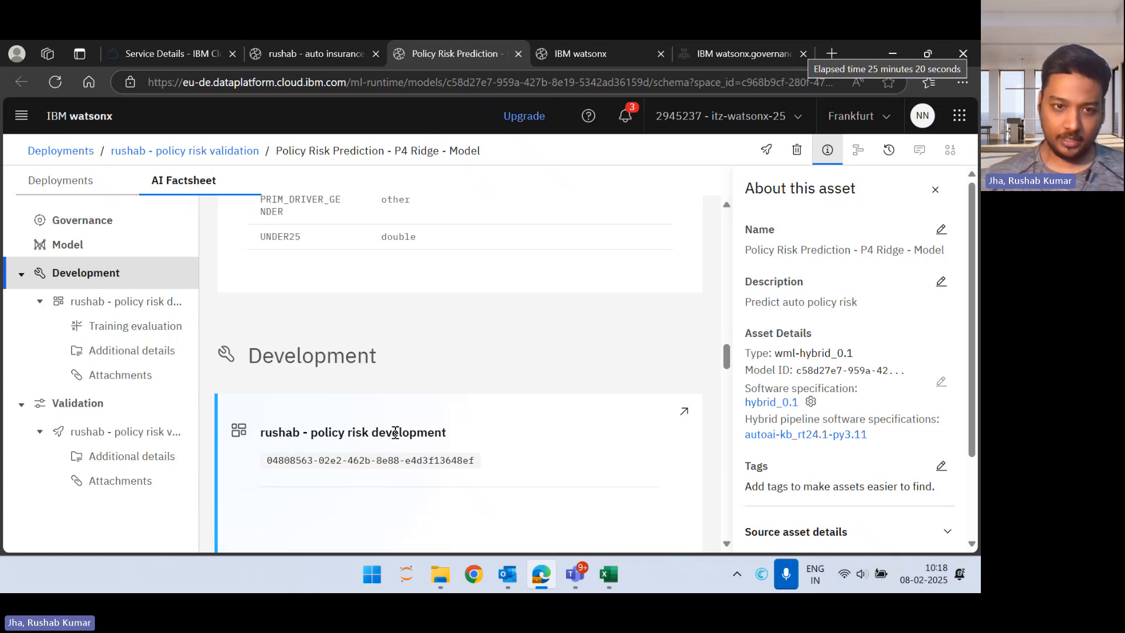
scroll(326, 413, down, 5)
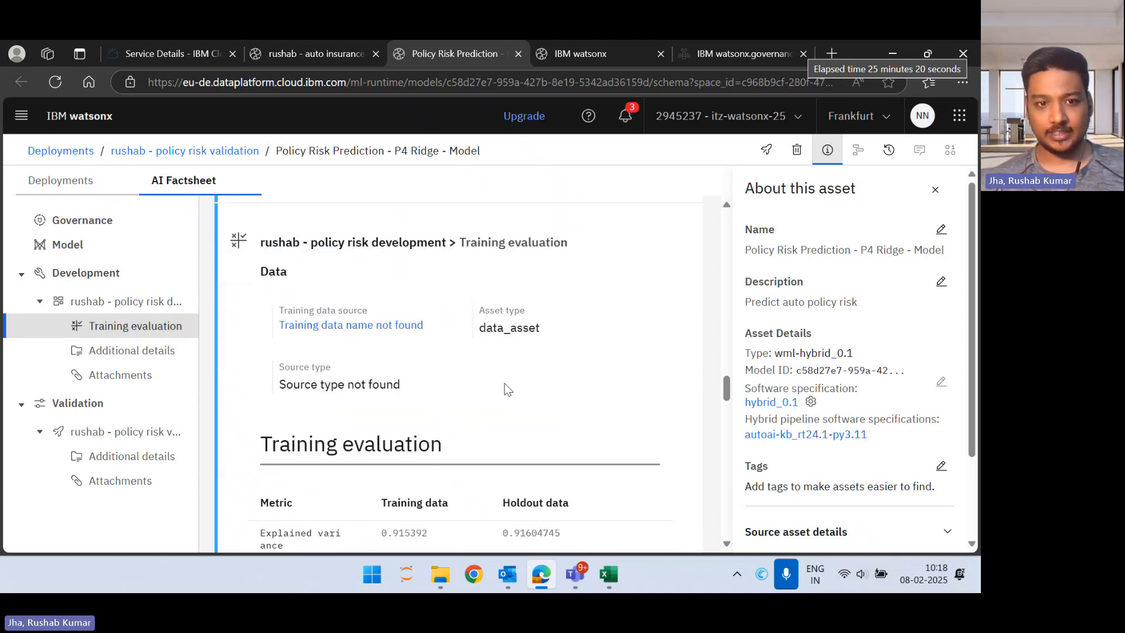
scroll(503, 392, down, 5)
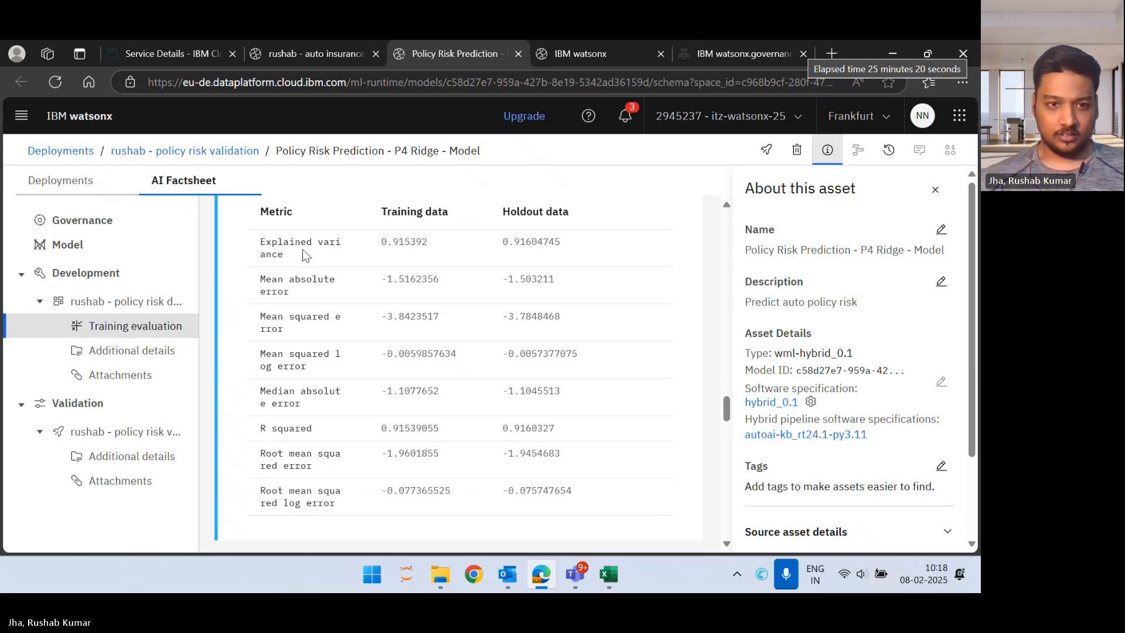
scroll(448, 474, down, 1)
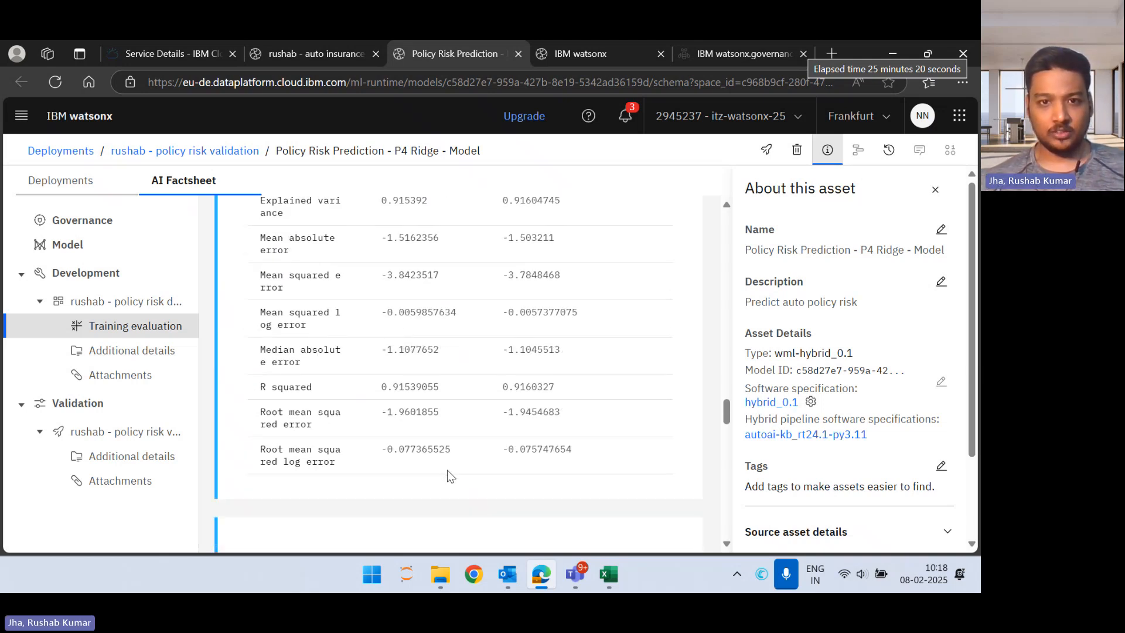
scroll(515, 405, down, 8)
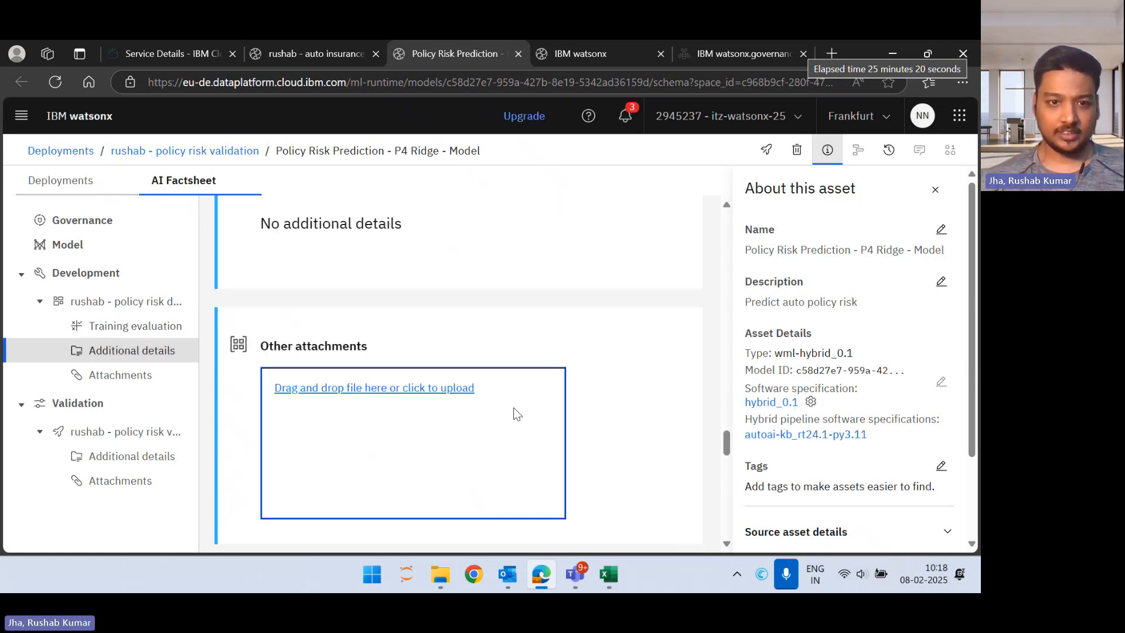
scroll(514, 406, down, 3)
Step: Check the factsheet's validation section with the space description, asset name and number of deployments
scroll(513, 407, down, 6)
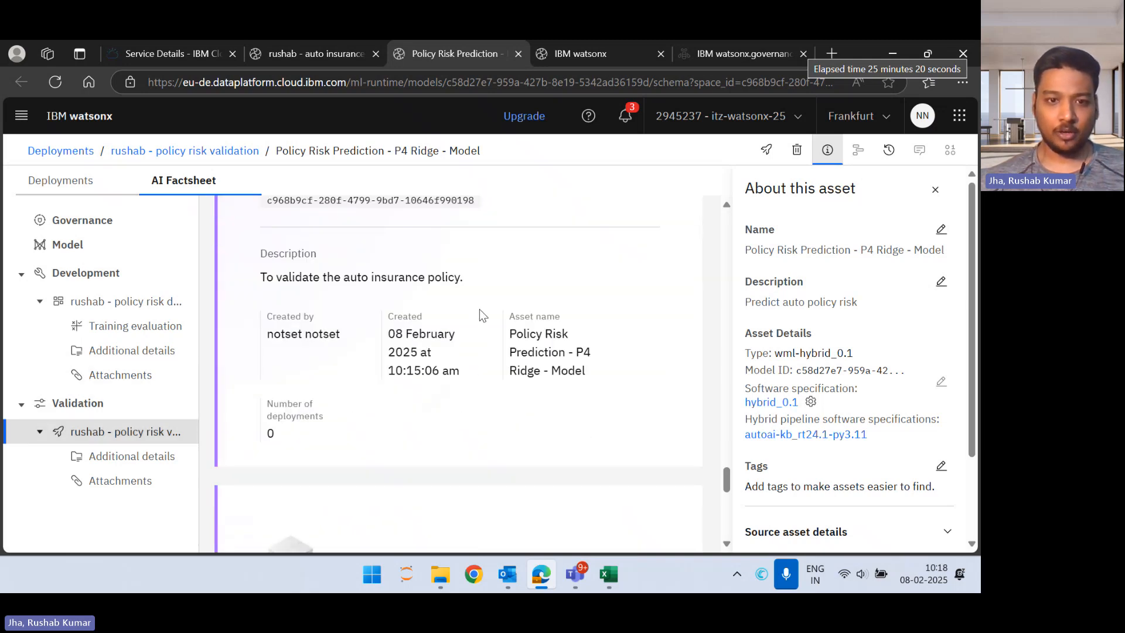
scroll(480, 309, down, 3)
scroll(479, 308, up, 3)
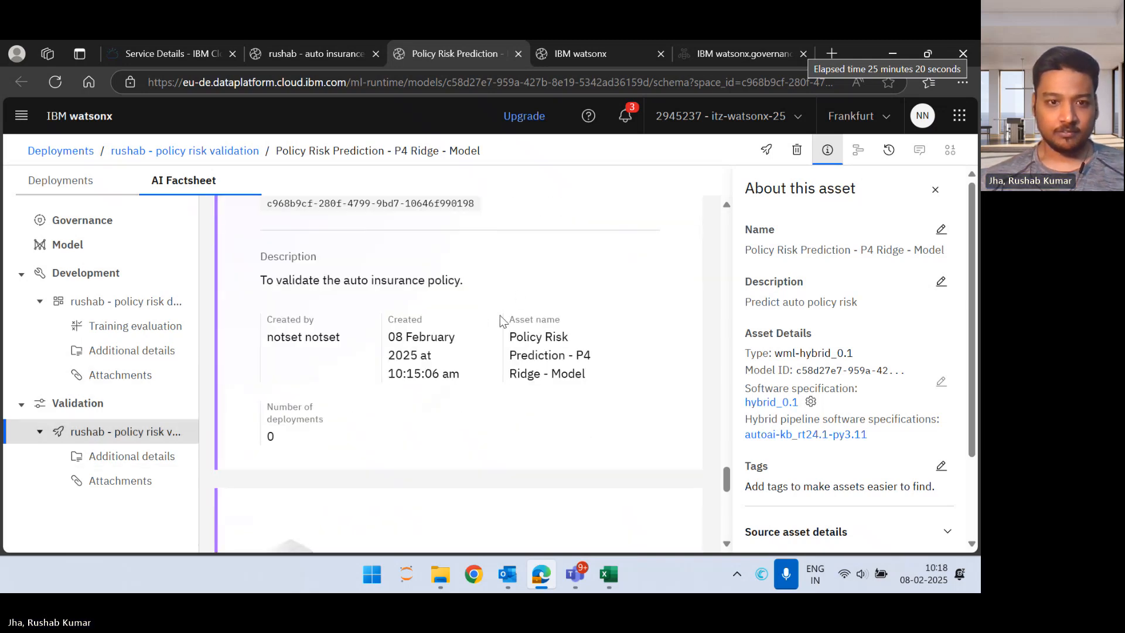
scroll(455, 445, down, 3)
scroll(455, 445, up, 20)
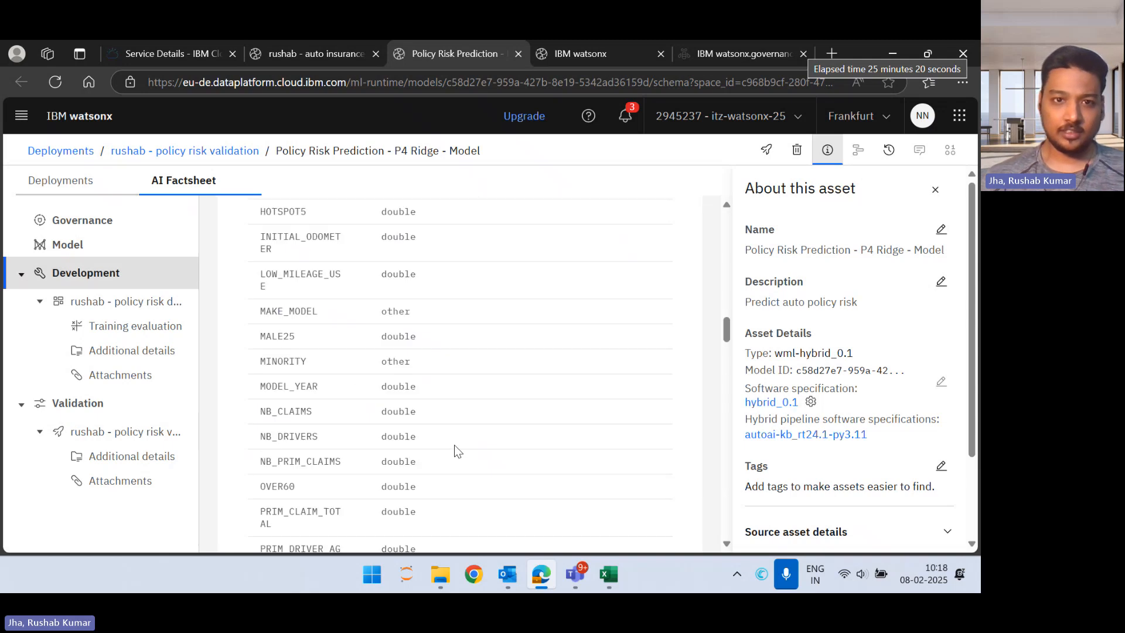
Step: Return to the auto insurance policy deployment and start configuring the OpenScale evaluation settings for it
click(295, 44)
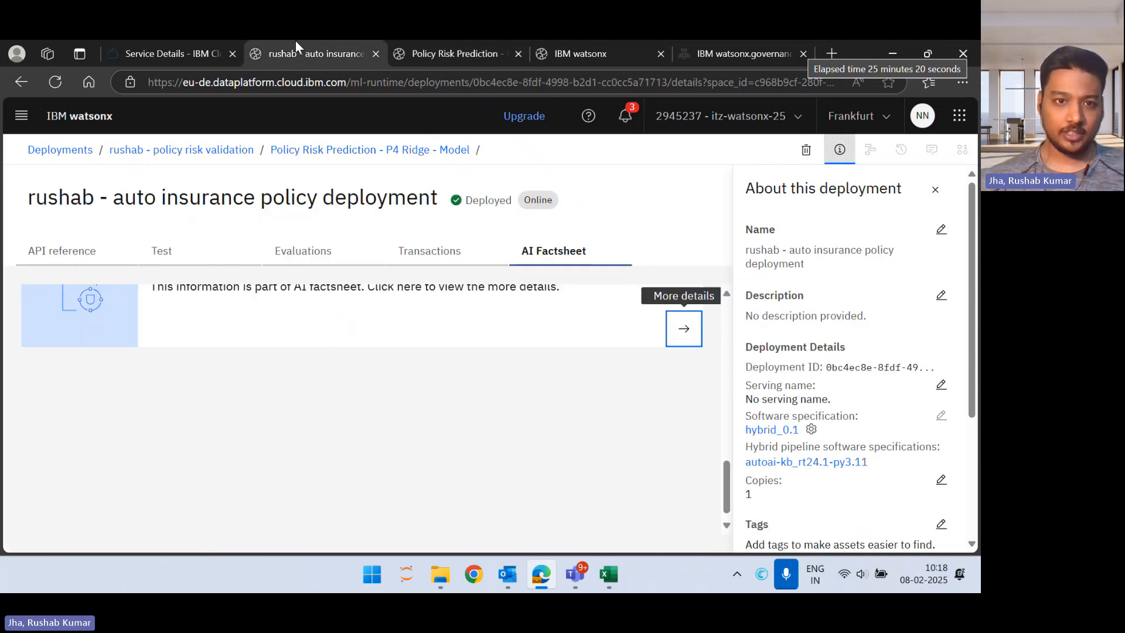
scroll(455, 332, down, 5)
scroll(455, 332, up, 5)
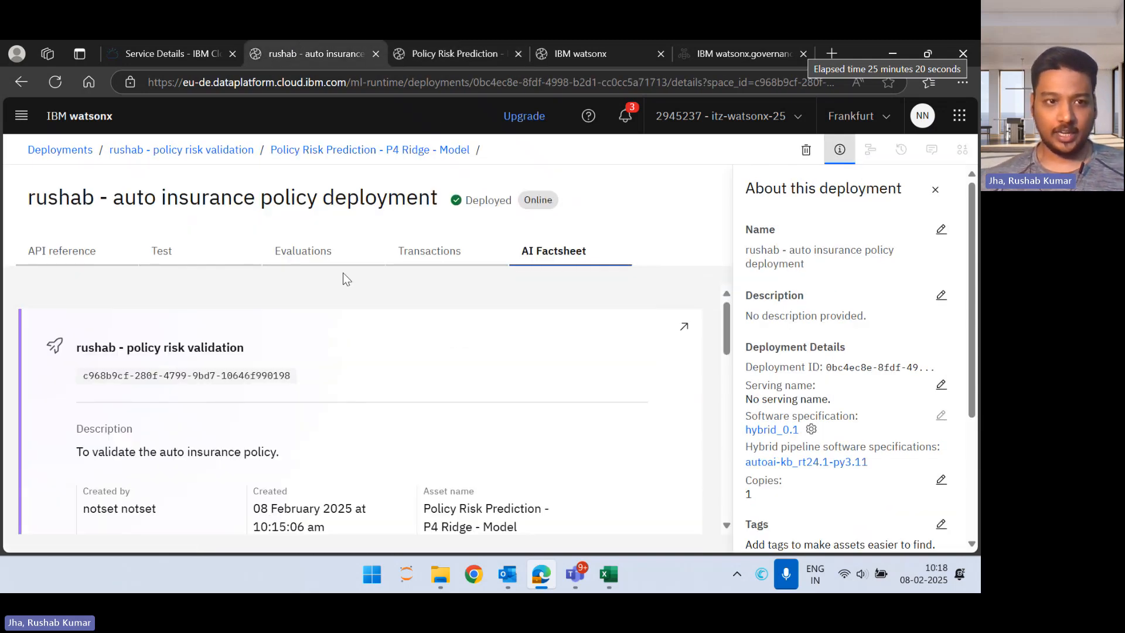
click(315, 246)
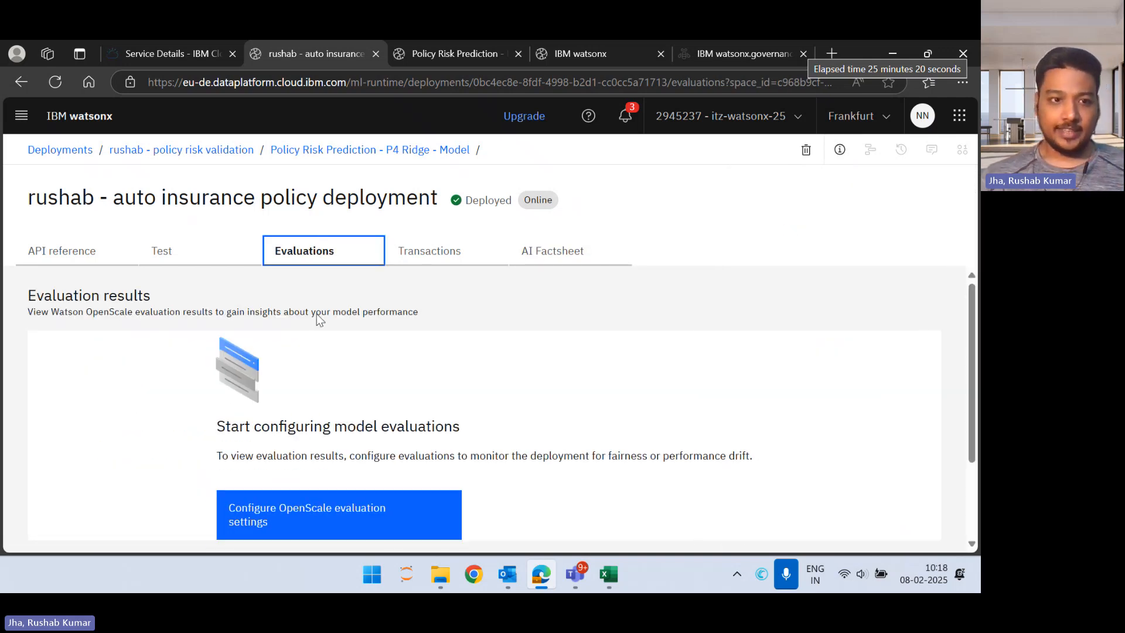
click(359, 499)
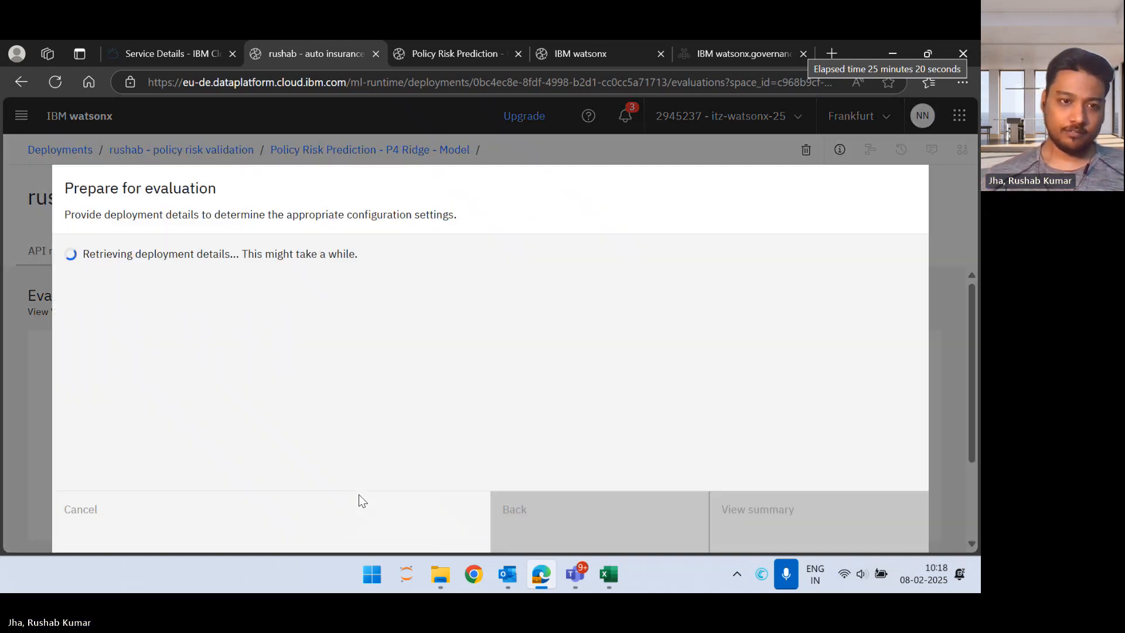
Step: Keep the Numeric/categorical data type and Regression algorithm, review the model summary and finish the evaluation setup
scroll(359, 428, down, 1)
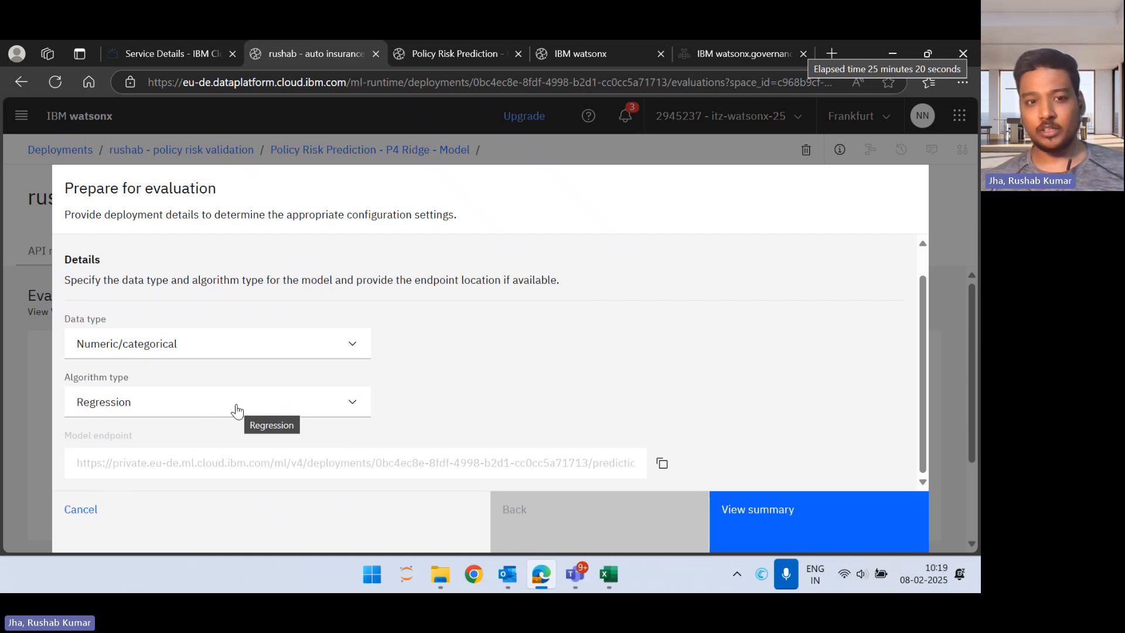
click(762, 499)
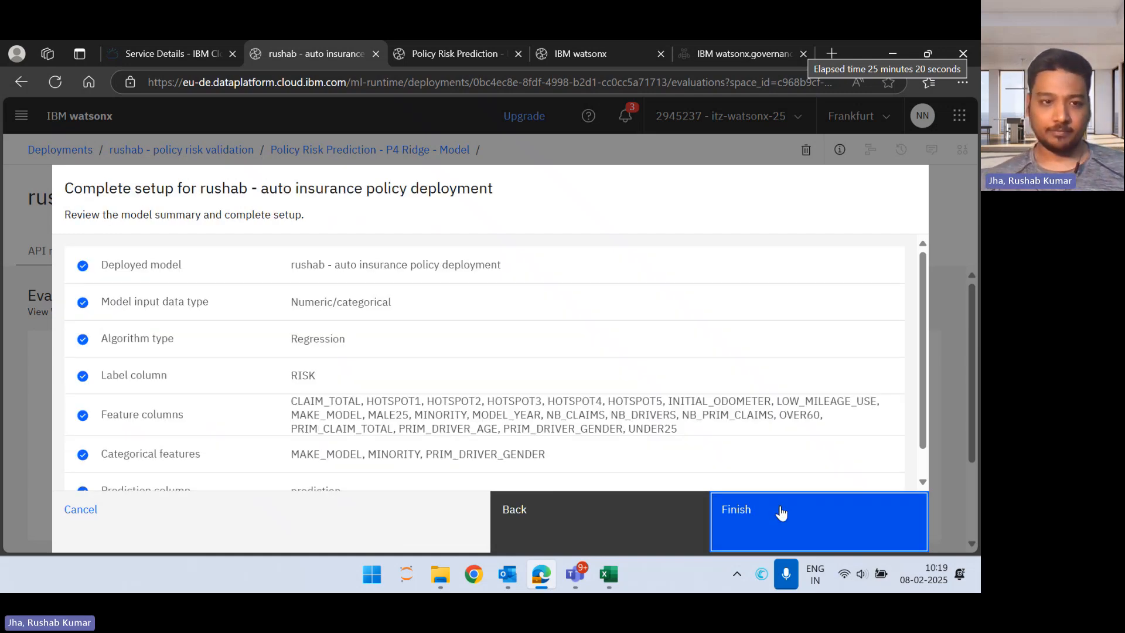
scroll(508, 381, down, 2)
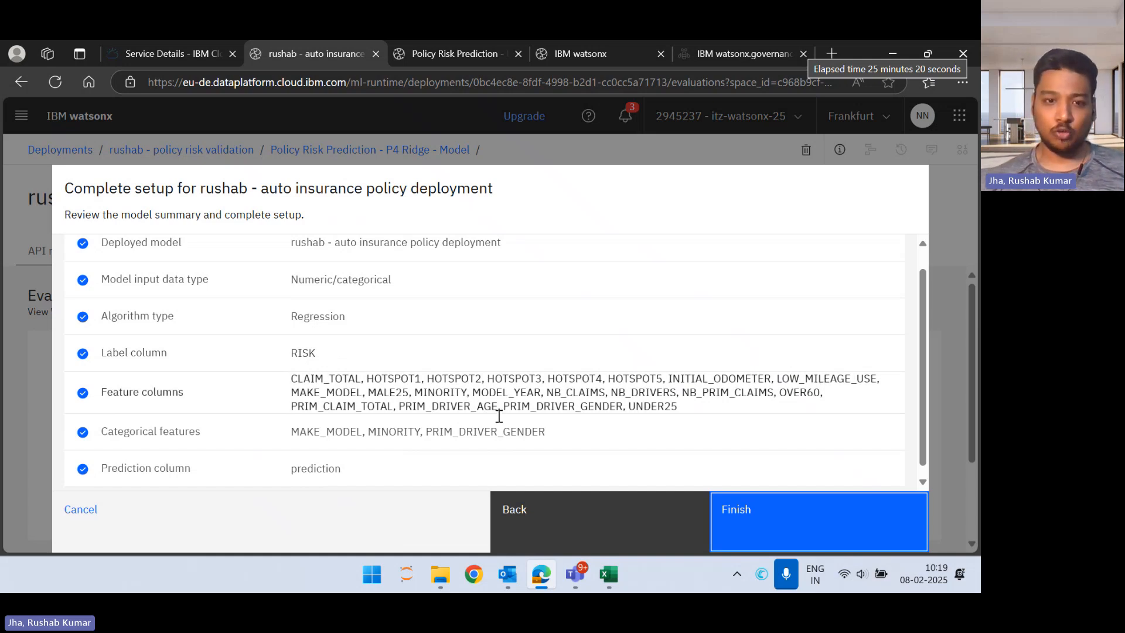
scroll(583, 413, down, 1)
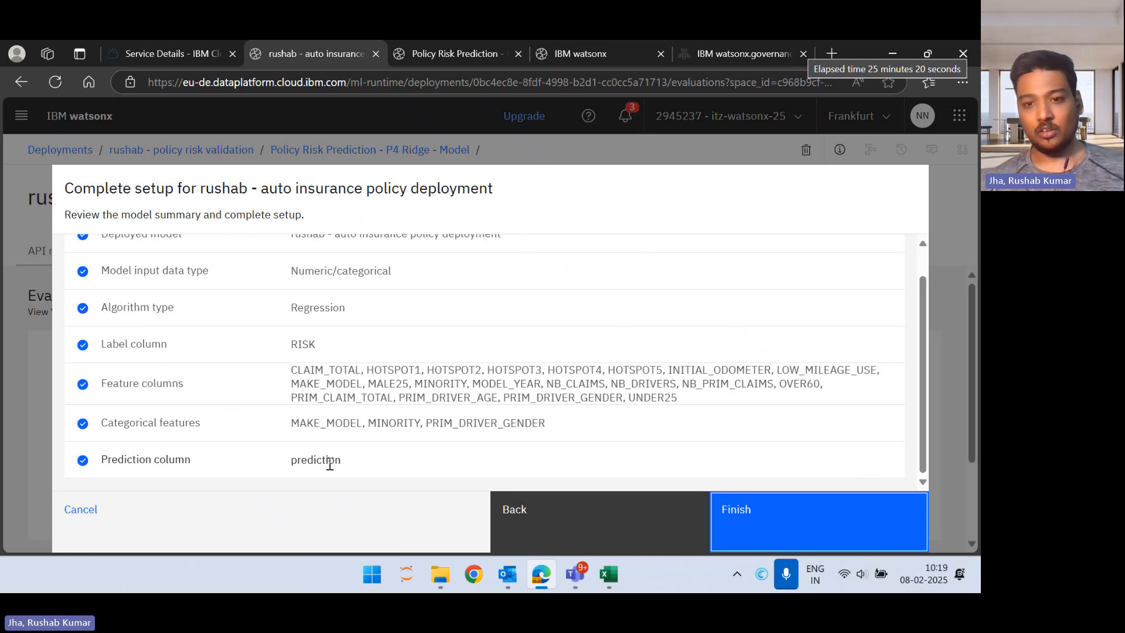
click(835, 538)
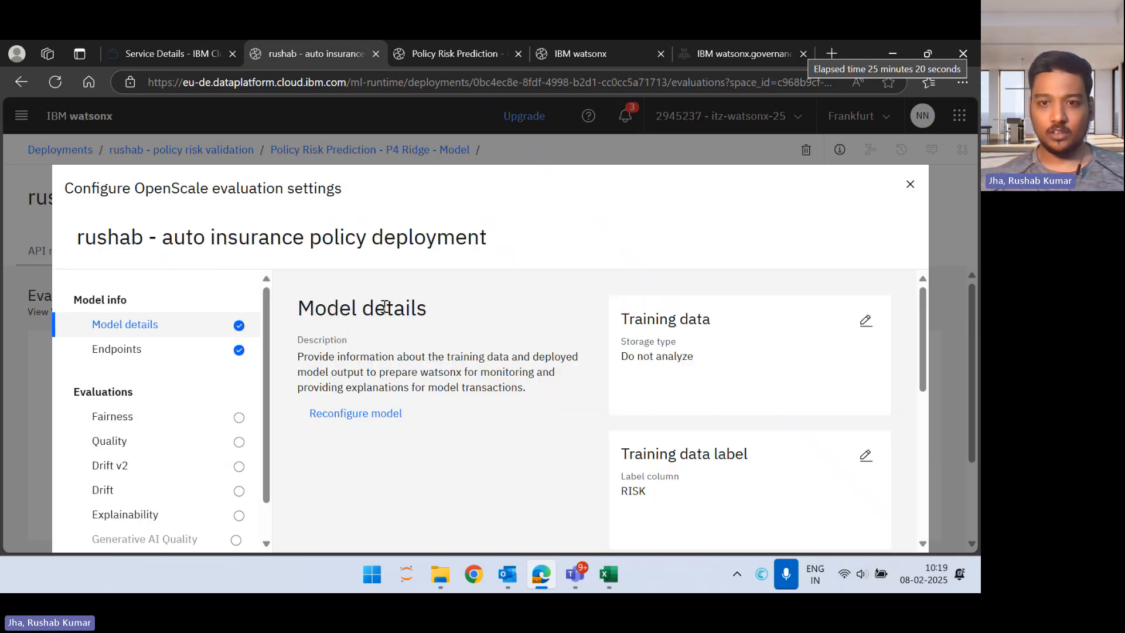
Step: Review the model details, start editing the training data and keep manual setup as the configuration method
scroll(841, 330, down, 2)
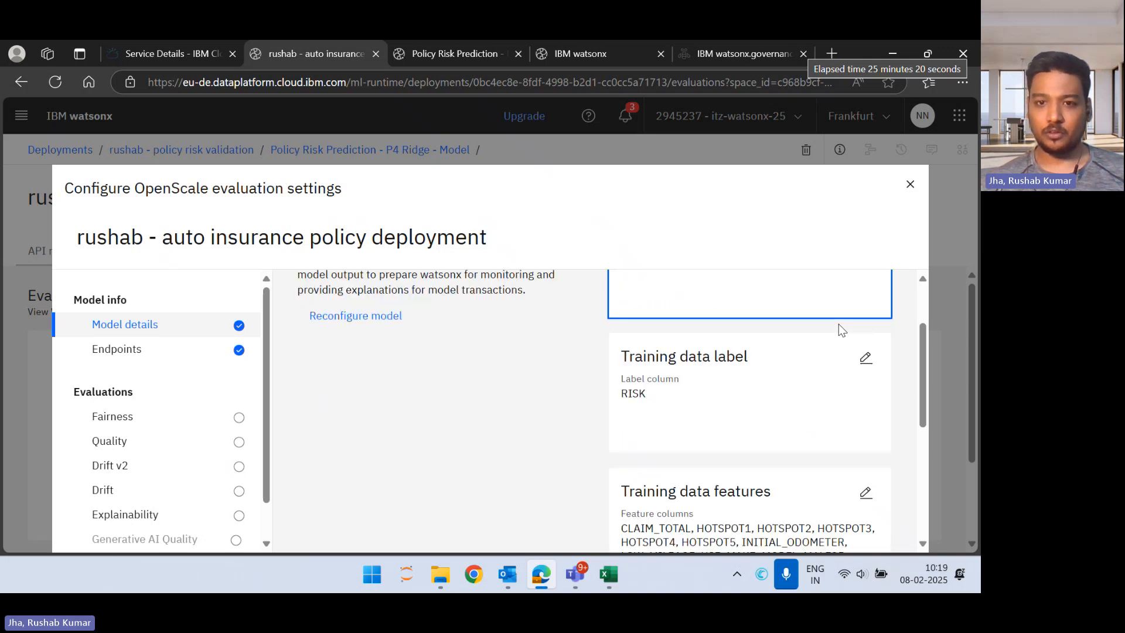
scroll(842, 326, up, 2)
scroll(806, 349, down, 5)
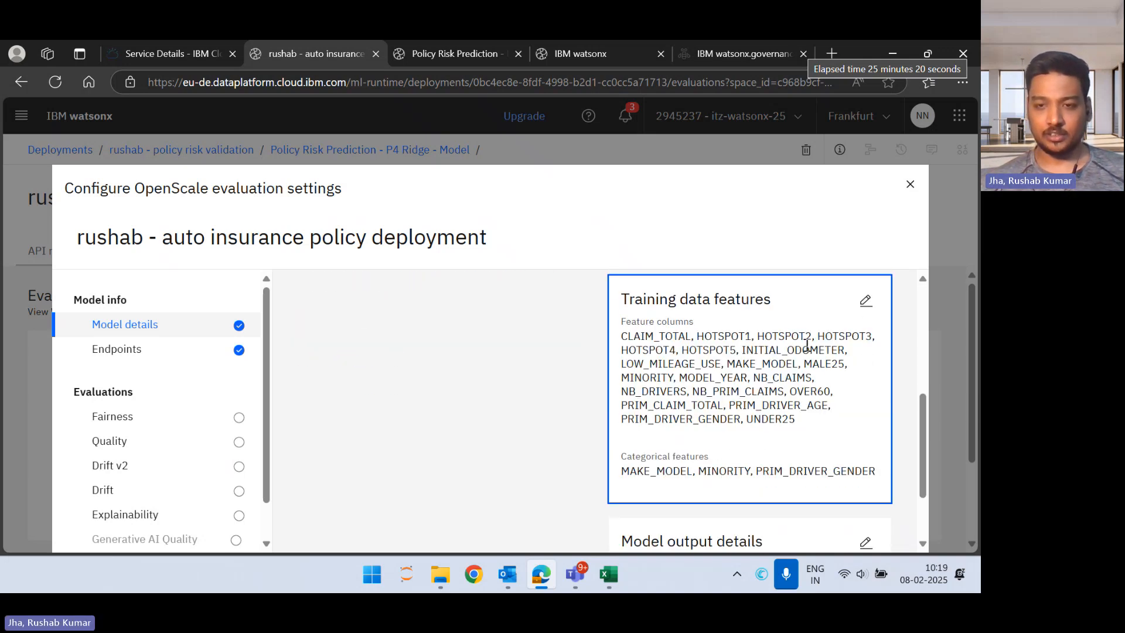
scroll(806, 348, up, 5)
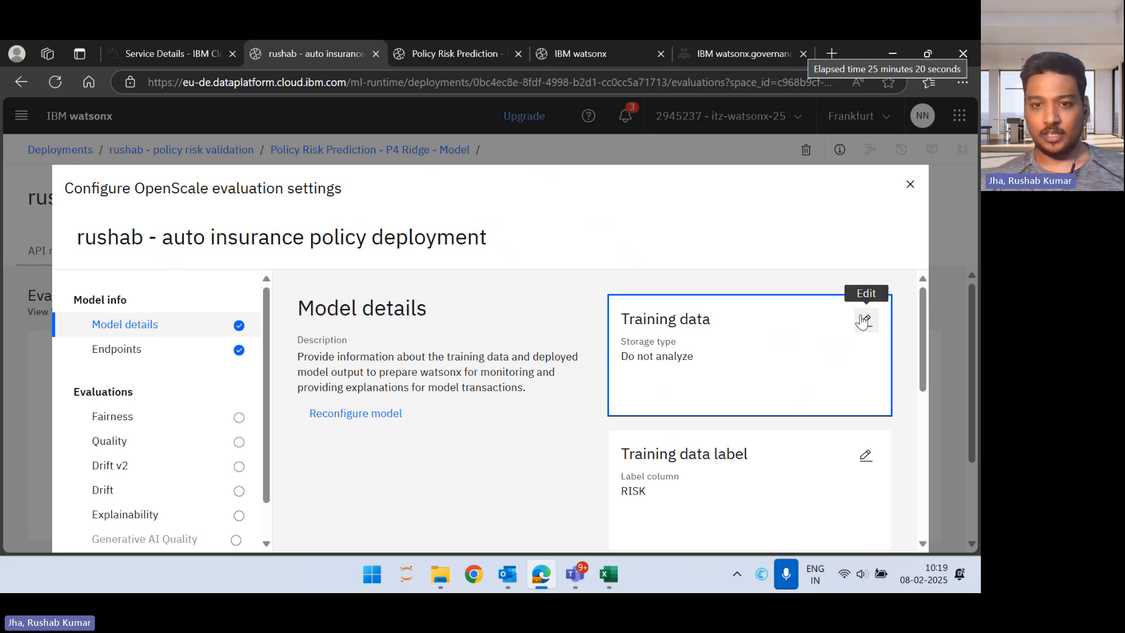
click(864, 320)
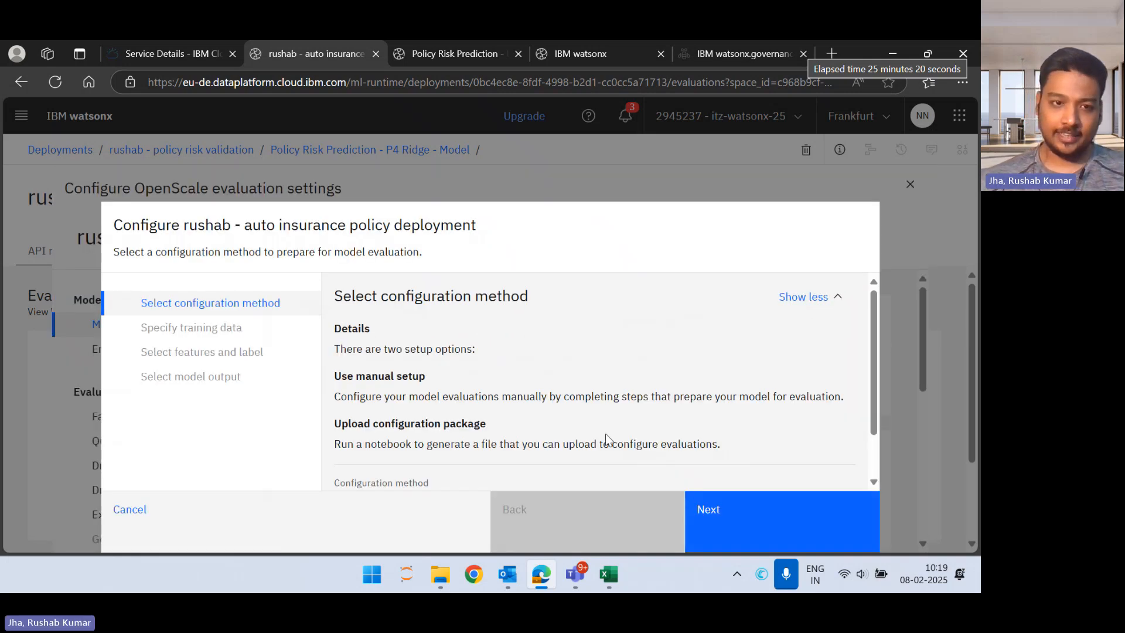
scroll(609, 440, down, 1)
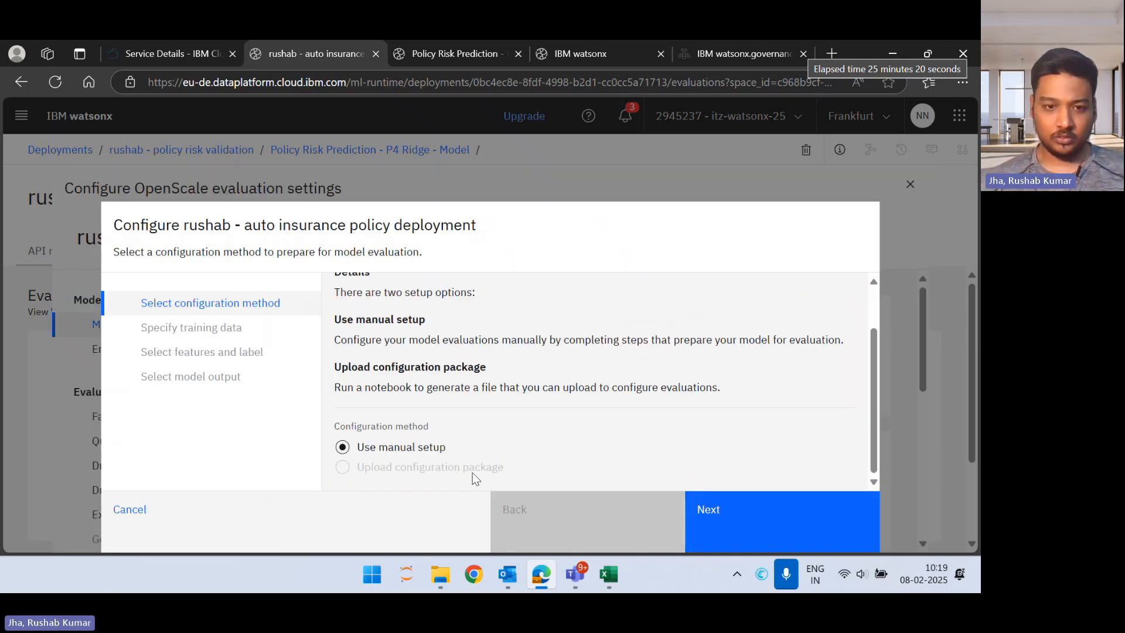
click(731, 513)
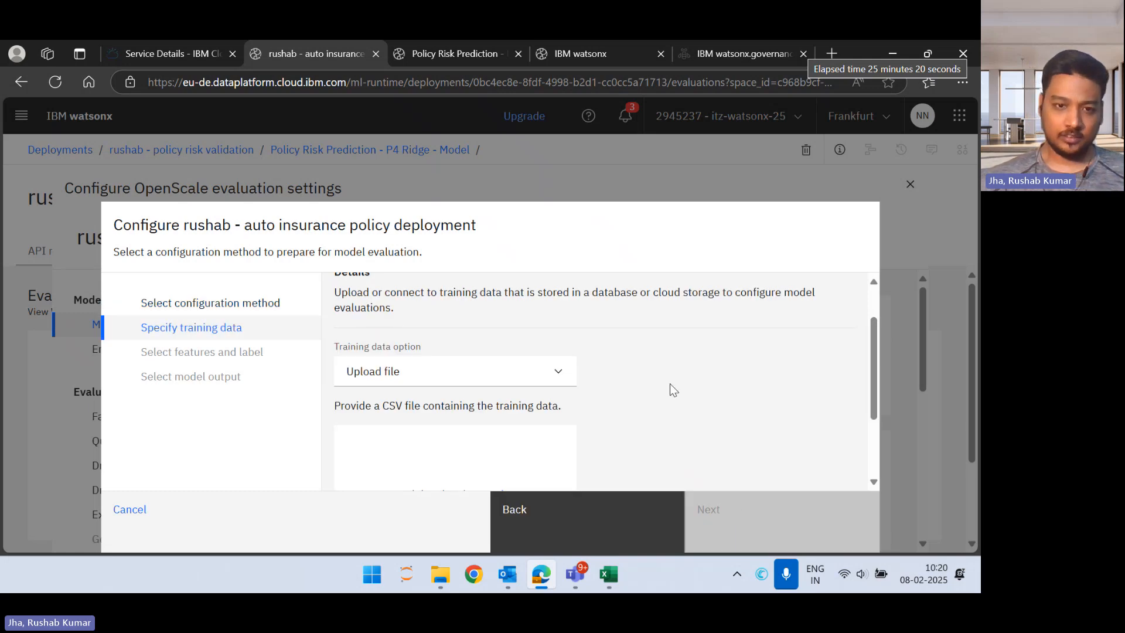
Step: Keep Upload file as the training data option and provide policy_risk_train.csv from Downloads as the training data file
click(497, 381)
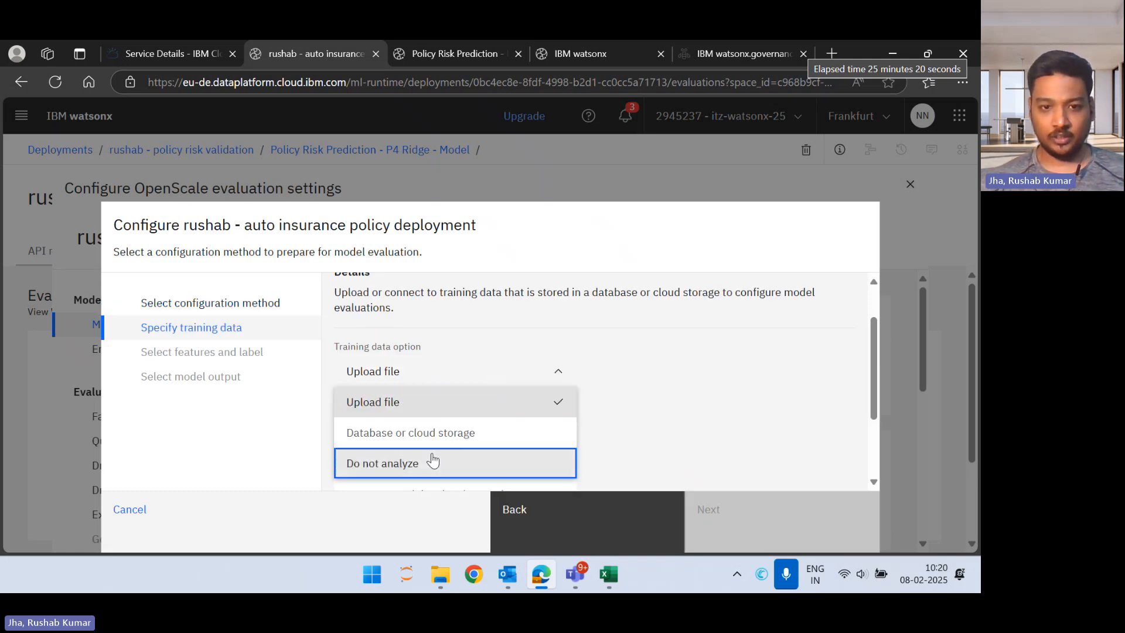
click(492, 407)
scroll(636, 381, down, 2)
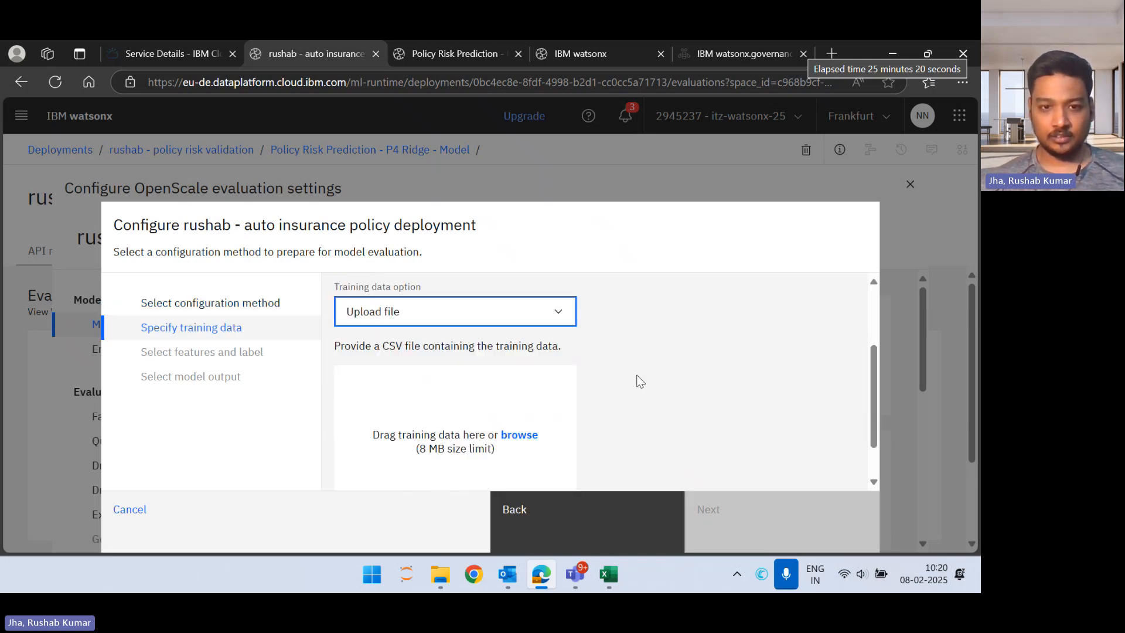
click(529, 420)
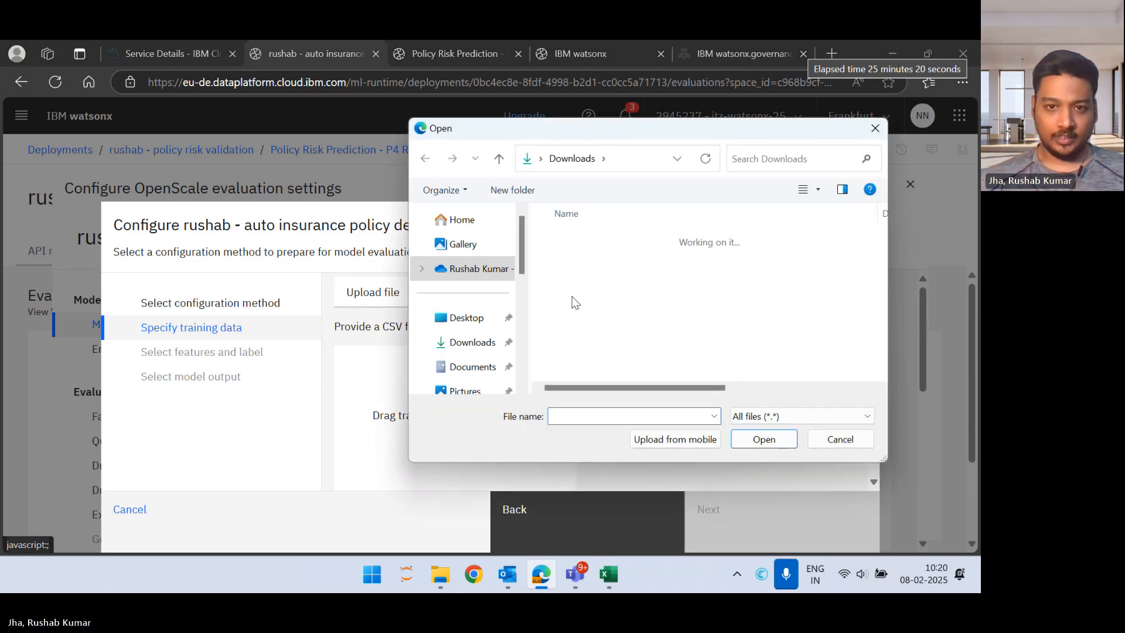
click(603, 281)
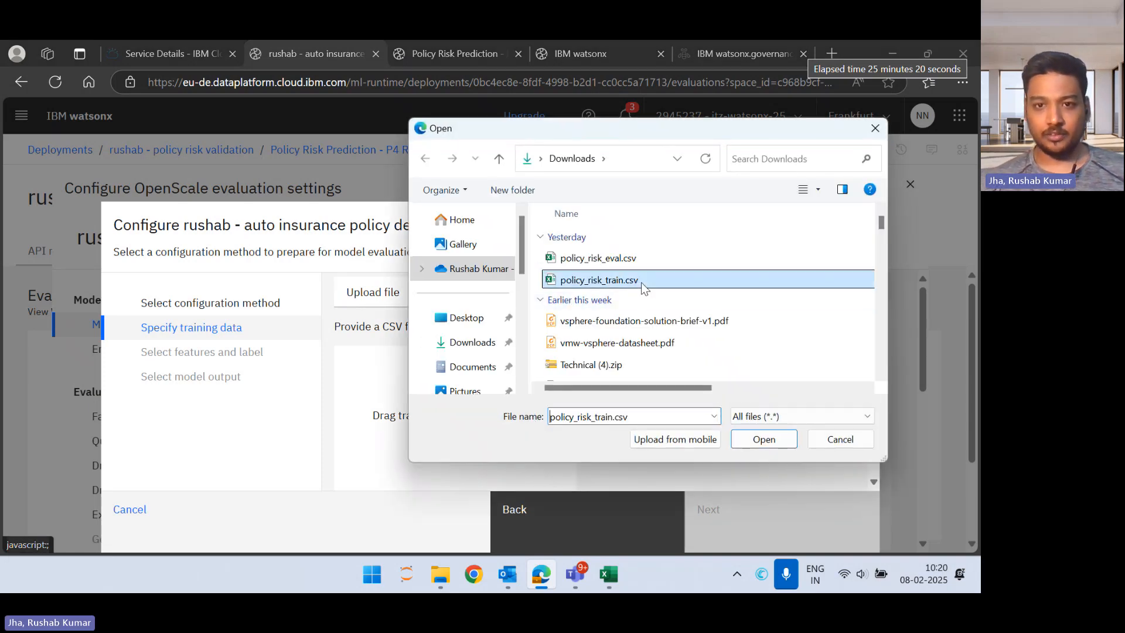
click(769, 443)
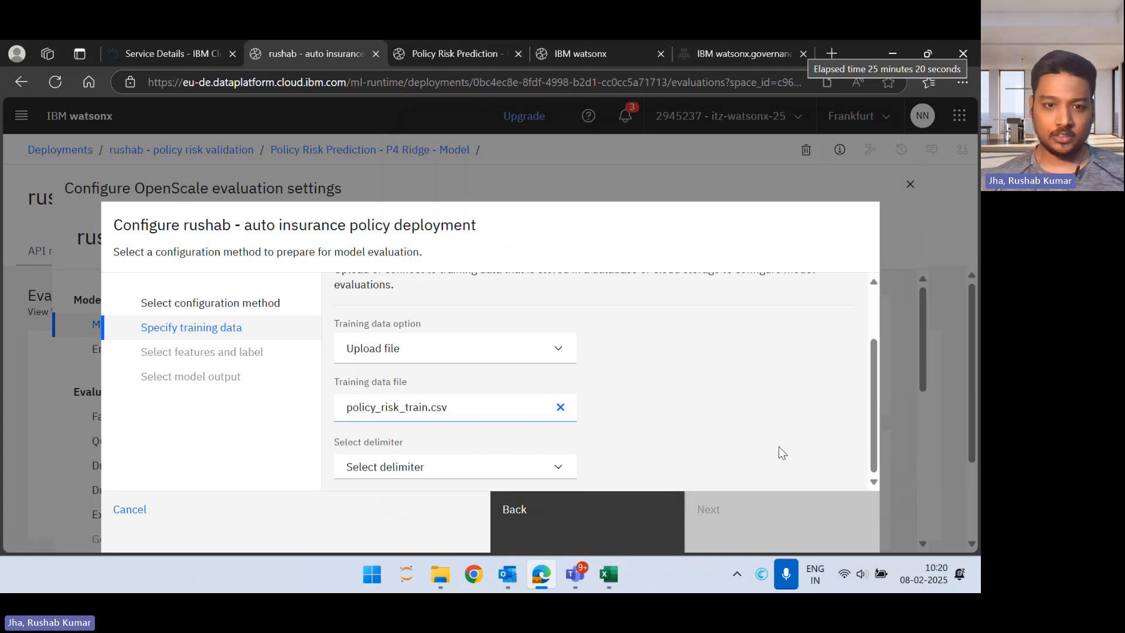
Step: Set the training data file's delimiter to Comma (,) and continue to the feature and label selection
click(516, 475)
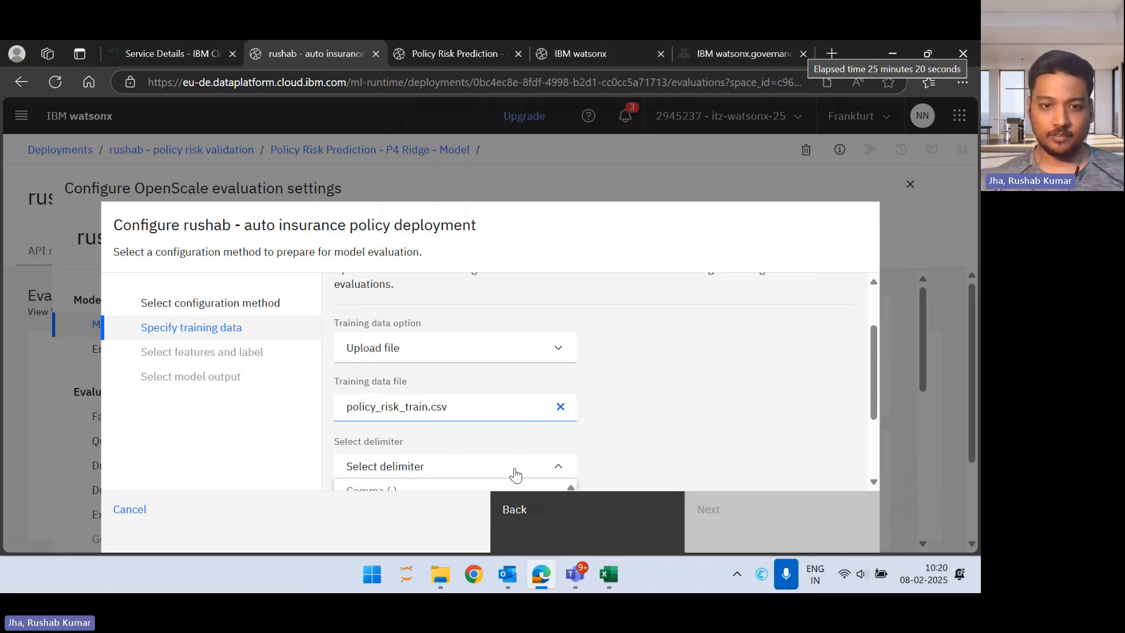
scroll(702, 379, down, 2)
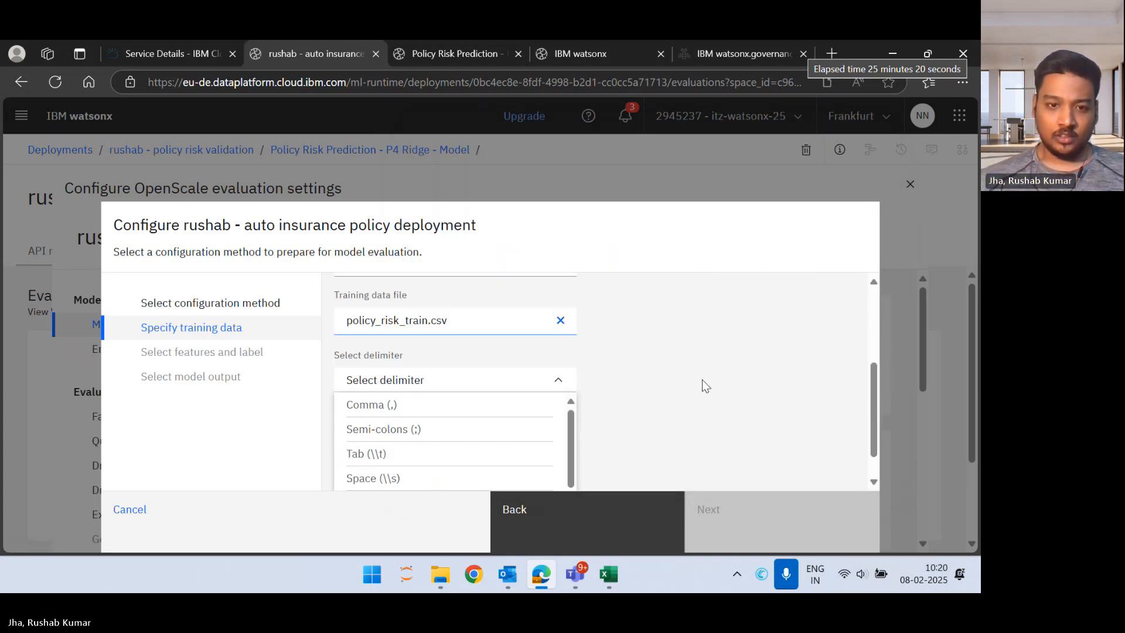
click(475, 403)
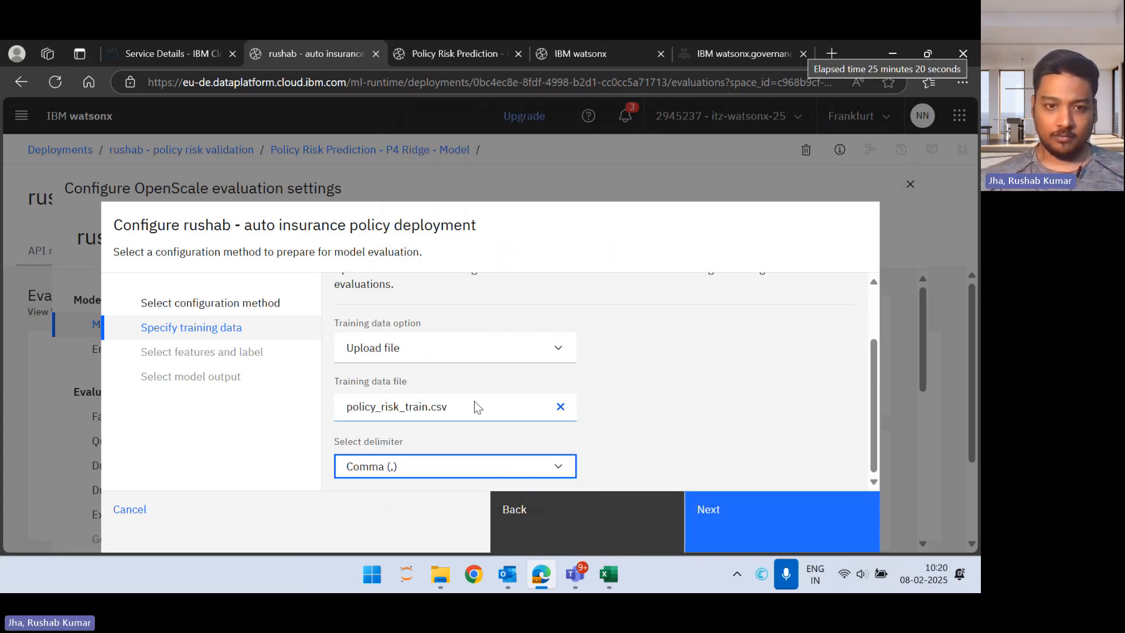
click(547, 471)
scroll(695, 396, down, 1)
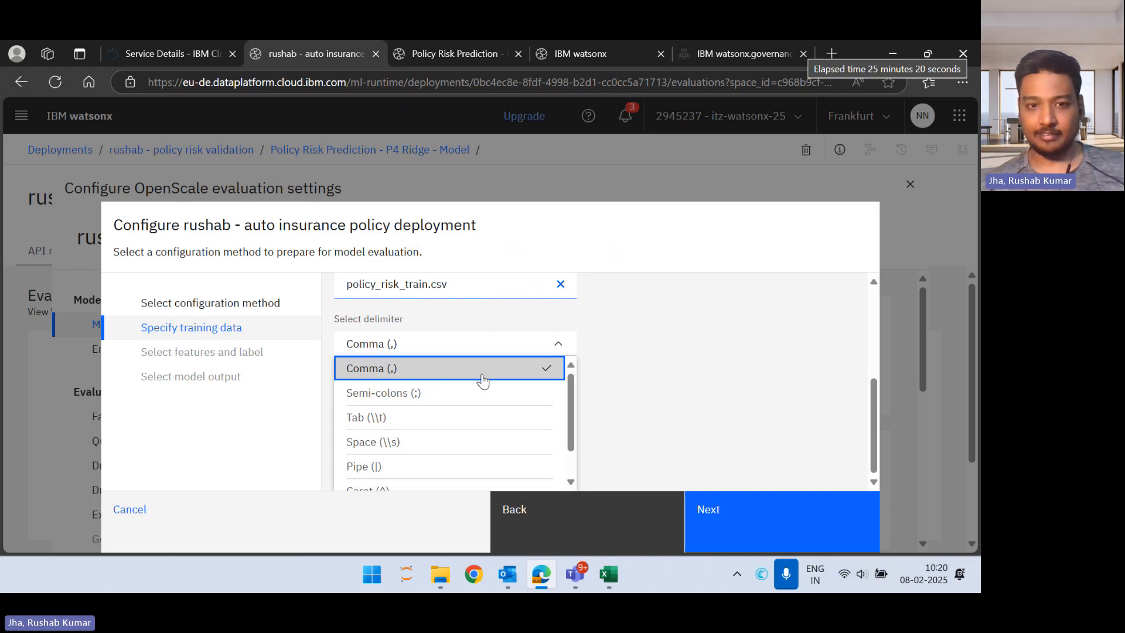
click(537, 374)
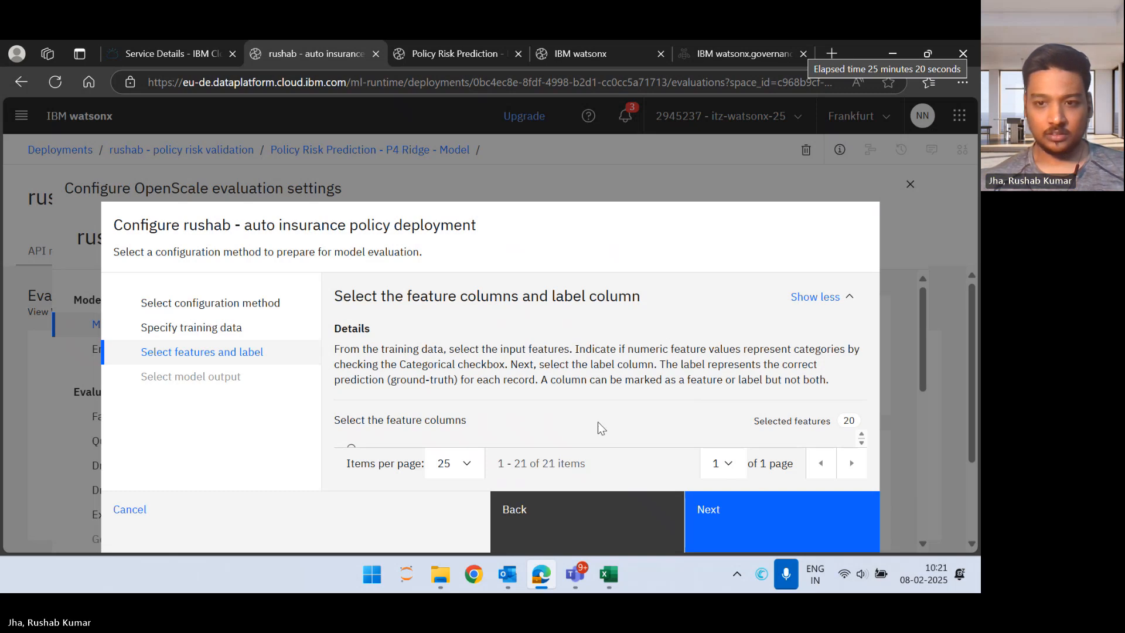
Step: Collapse the details text and examine the feature columns table for the selected features, categorical marks and label column
click(840, 301)
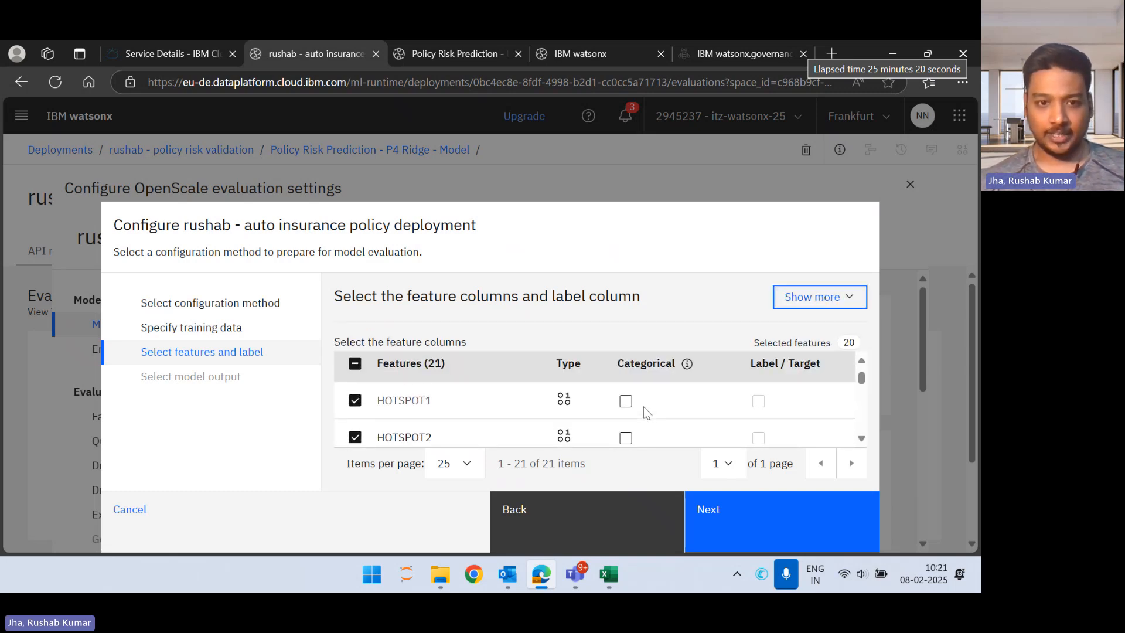
scroll(643, 407, down, 1)
scroll(643, 407, down, 4)
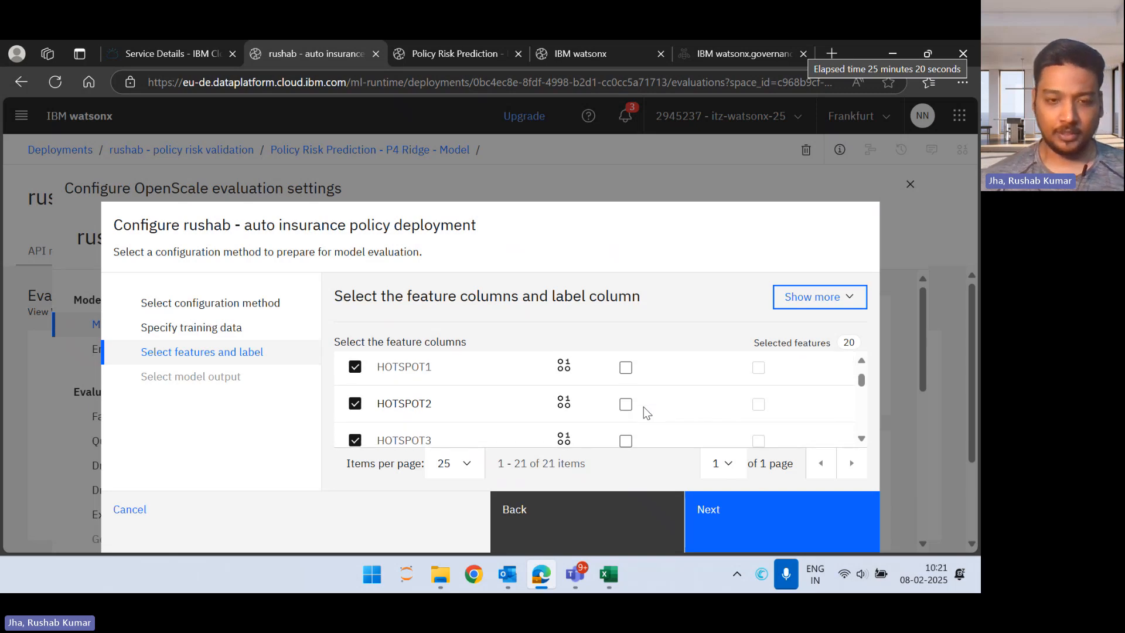
scroll(643, 407, down, 4)
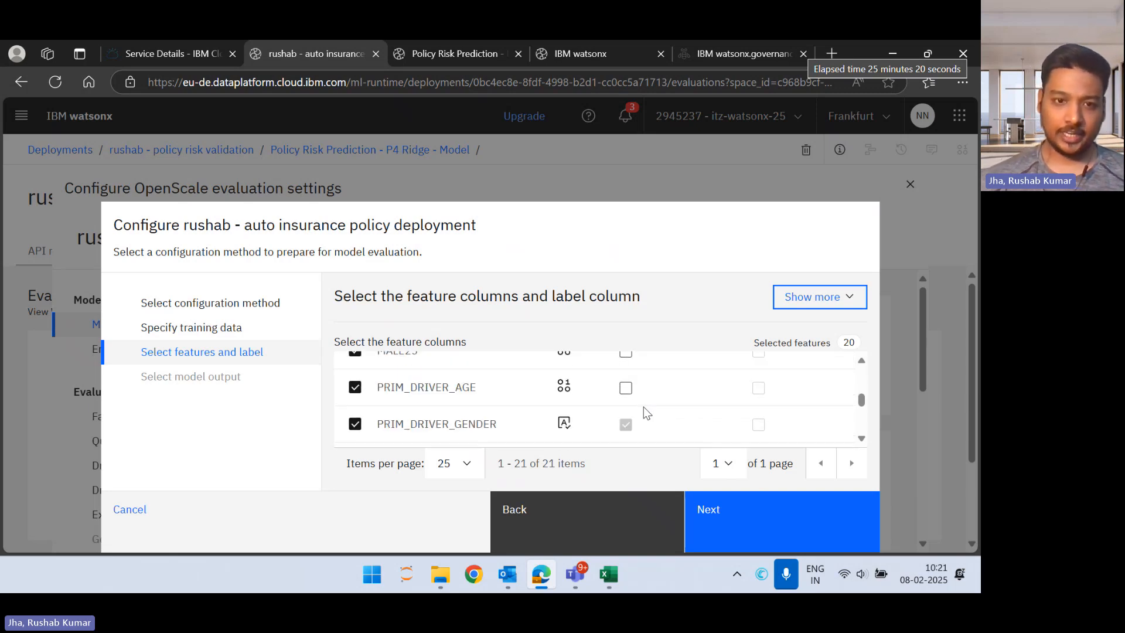
scroll(643, 406, down, 6)
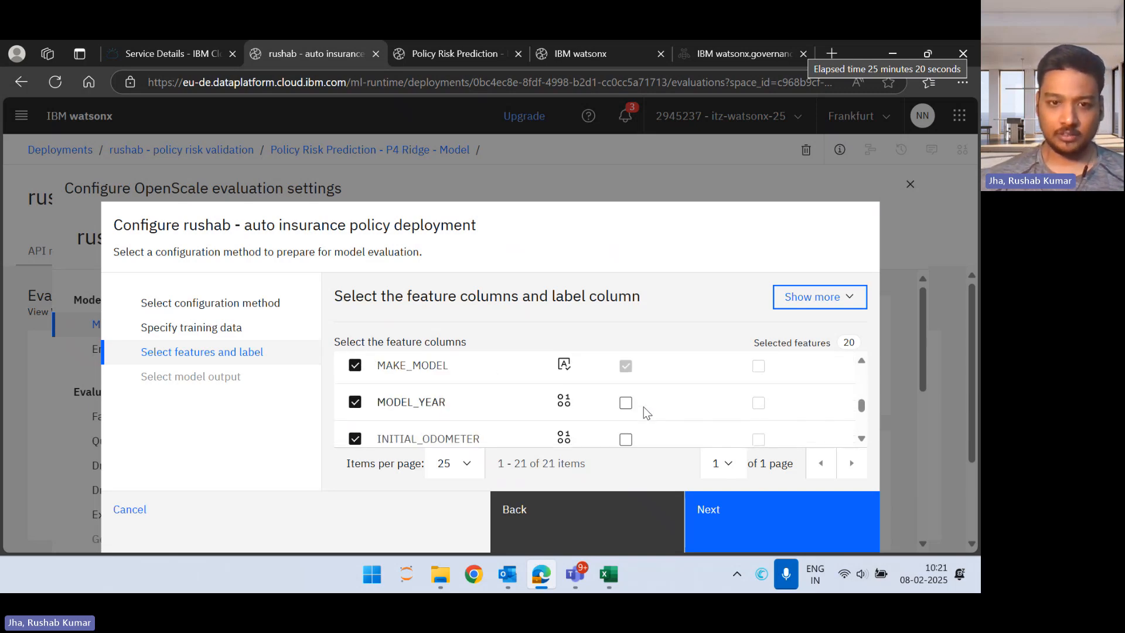
scroll(643, 406, down, 4)
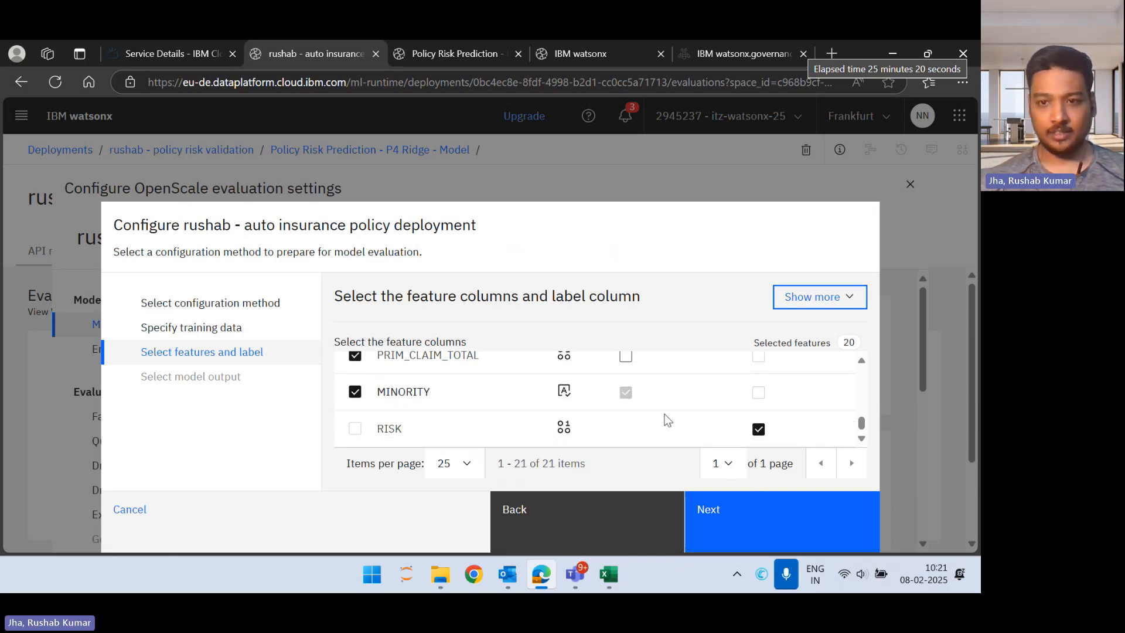
scroll(668, 416, up, 15)
scroll(673, 414, down, 1)
scroll(674, 414, up, 1)
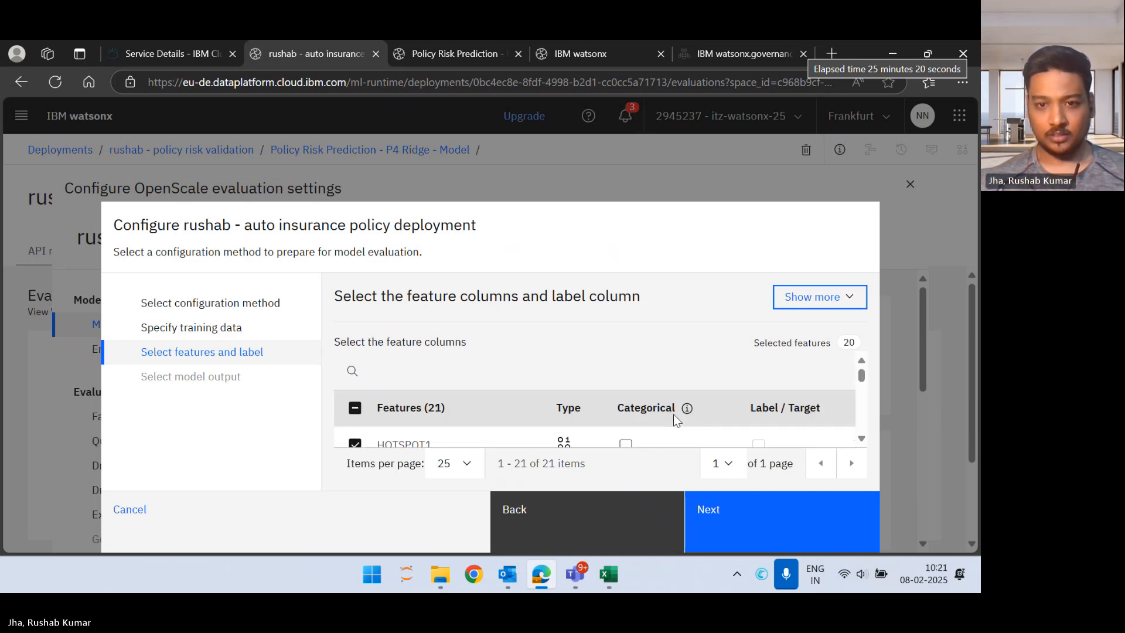
scroll(673, 413, down, 2)
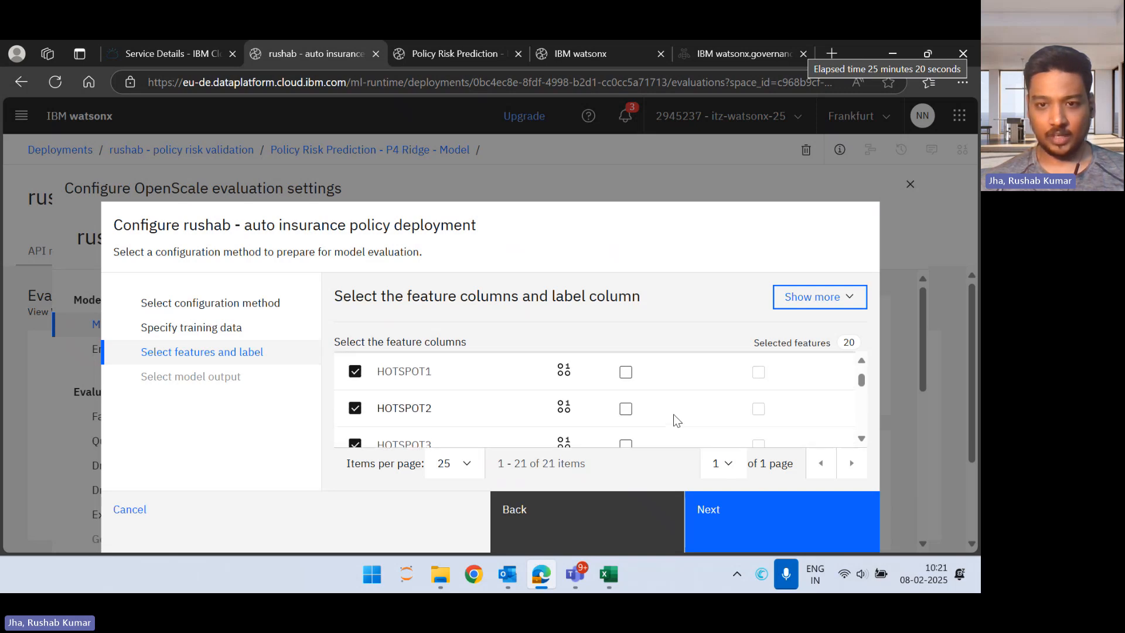
scroll(673, 414, up, 1)
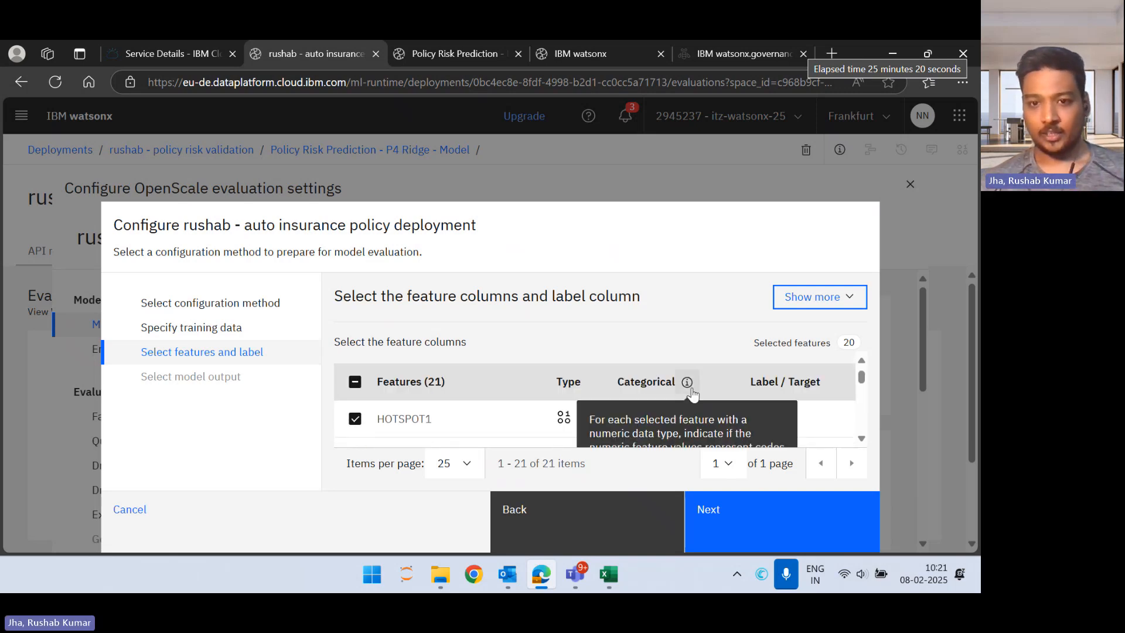
scroll(674, 393, down, 3)
scroll(695, 393, down, 3)
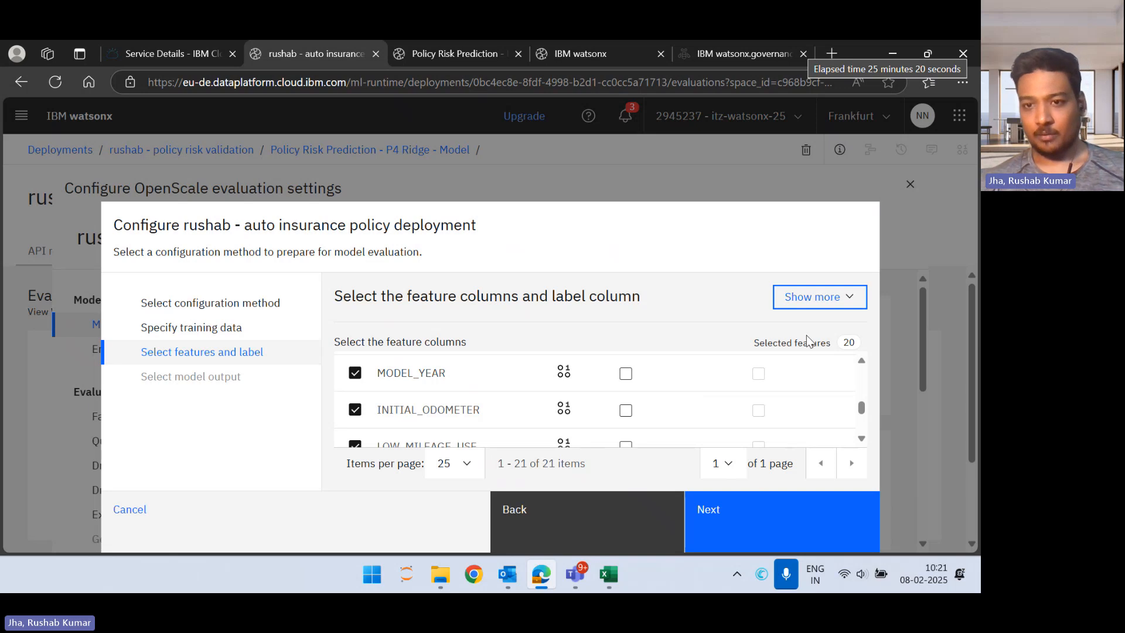
scroll(783, 387, down, 4)
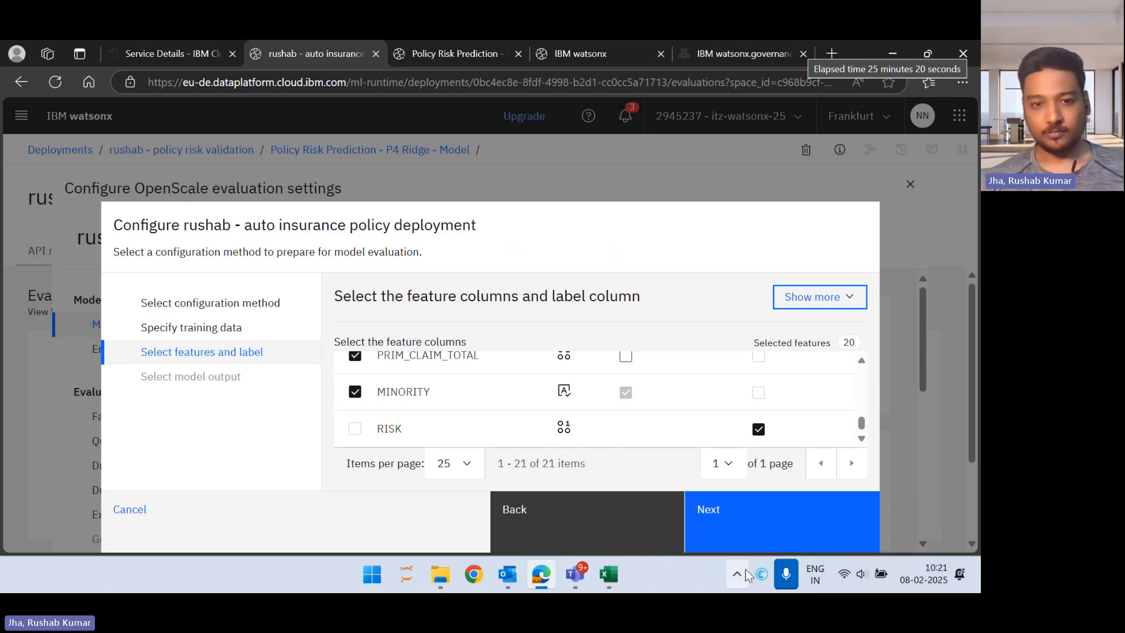
Step: Accept the preselected features, RISK label and prediction column, review the model summary and finish the training data setup
click(783, 536)
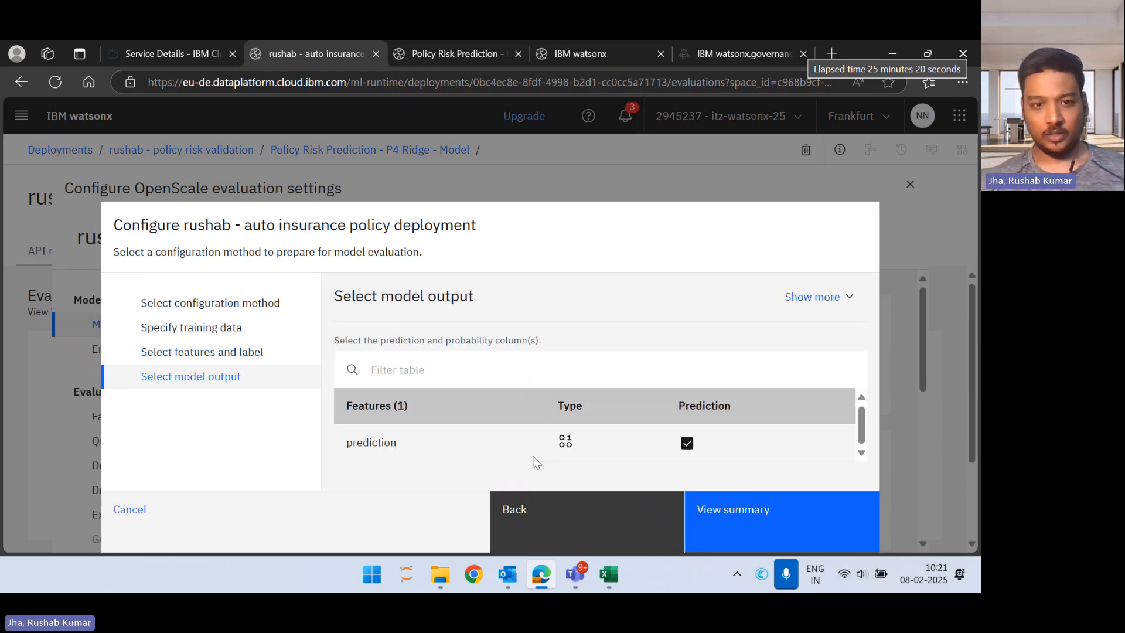
click(759, 522)
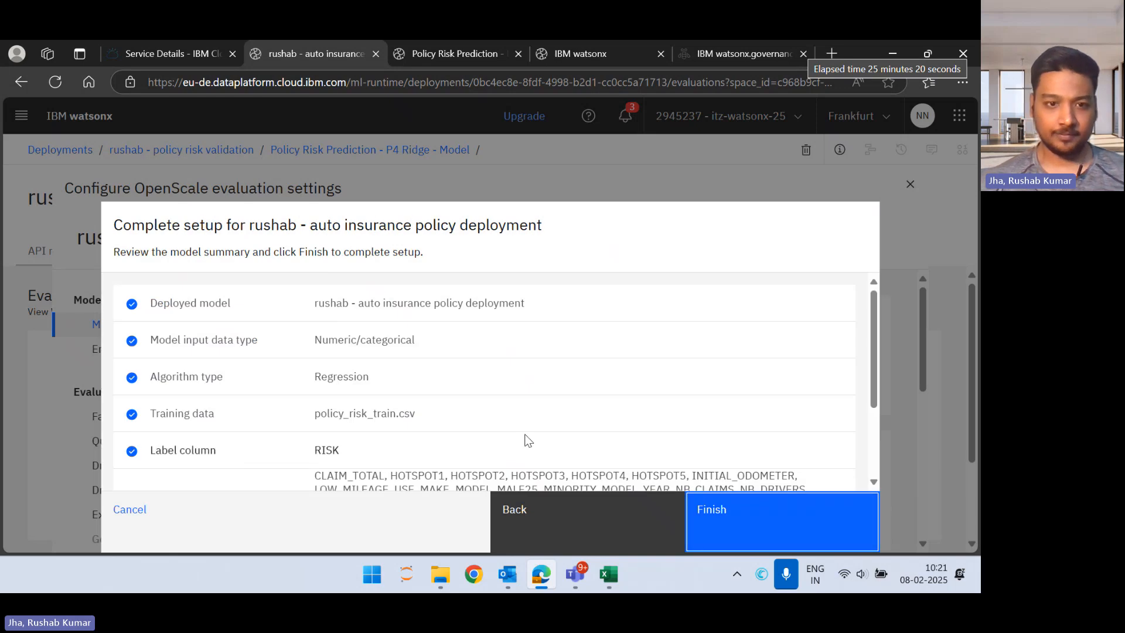
scroll(527, 441, down, 3)
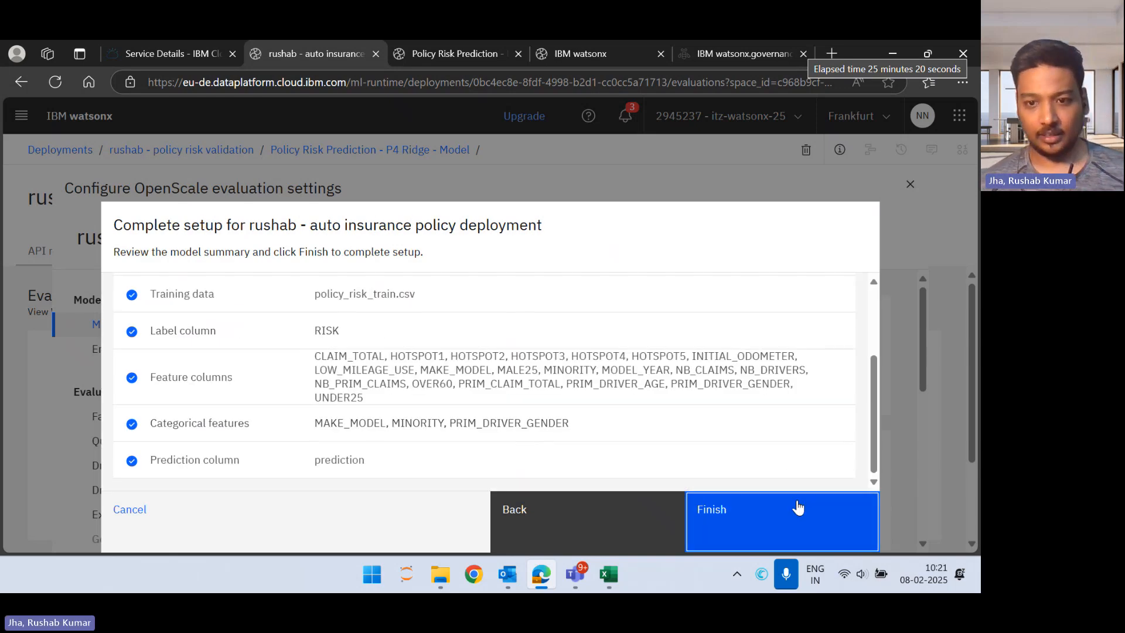
click(796, 503)
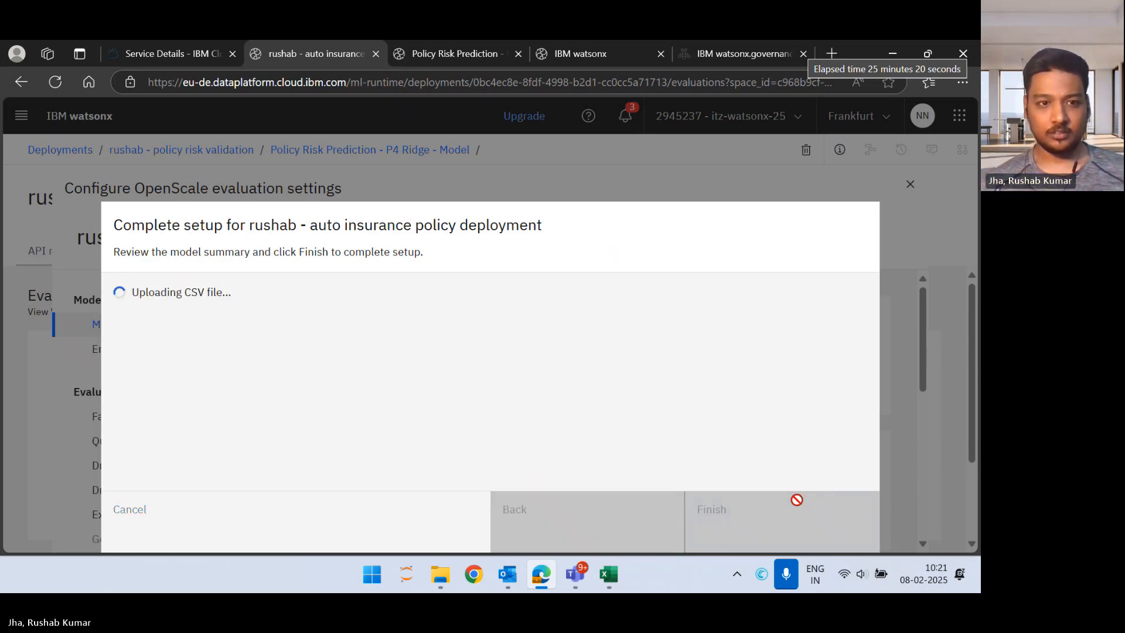
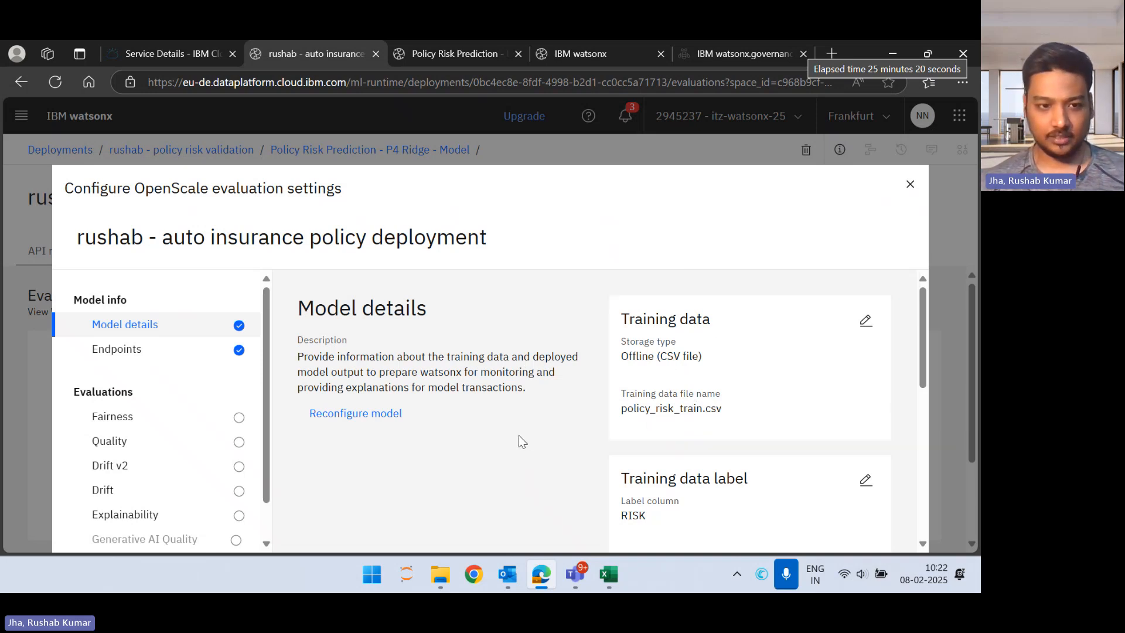
Step: Start the Fairness evaluation setup with the Configure manually option and continue to the favorable outcomes
scroll(519, 436, down, 1)
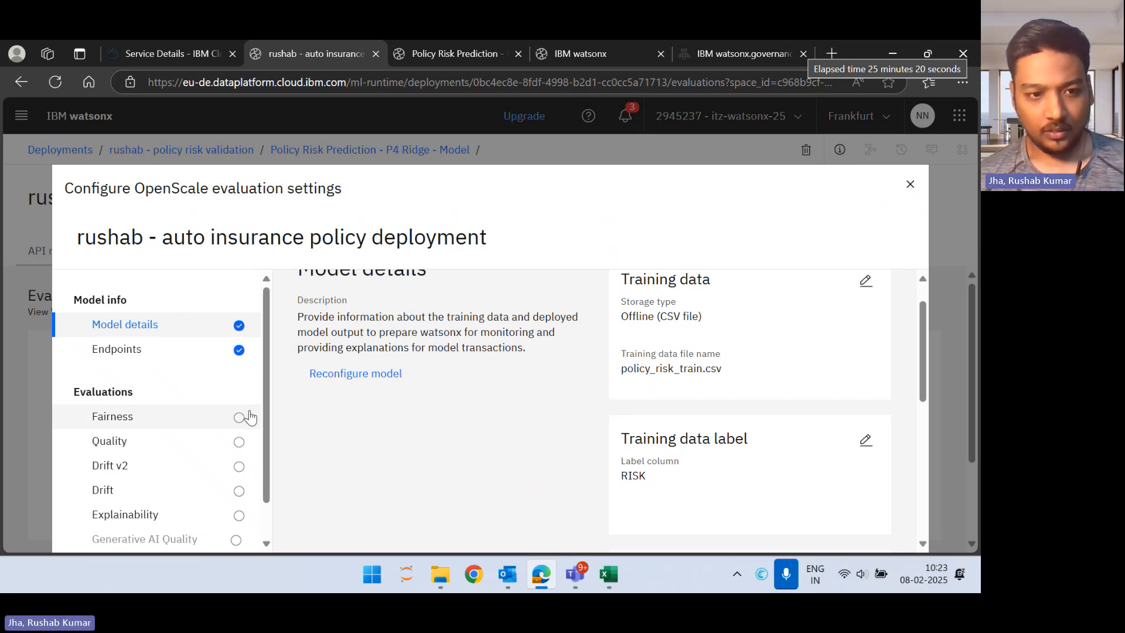
click(250, 417)
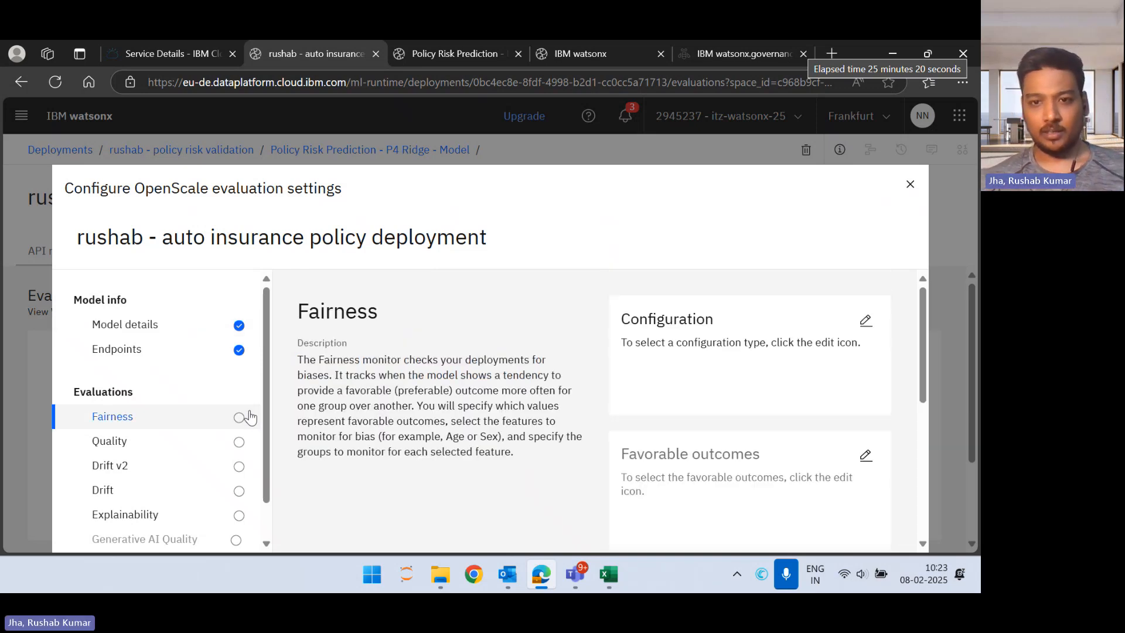
click(863, 330)
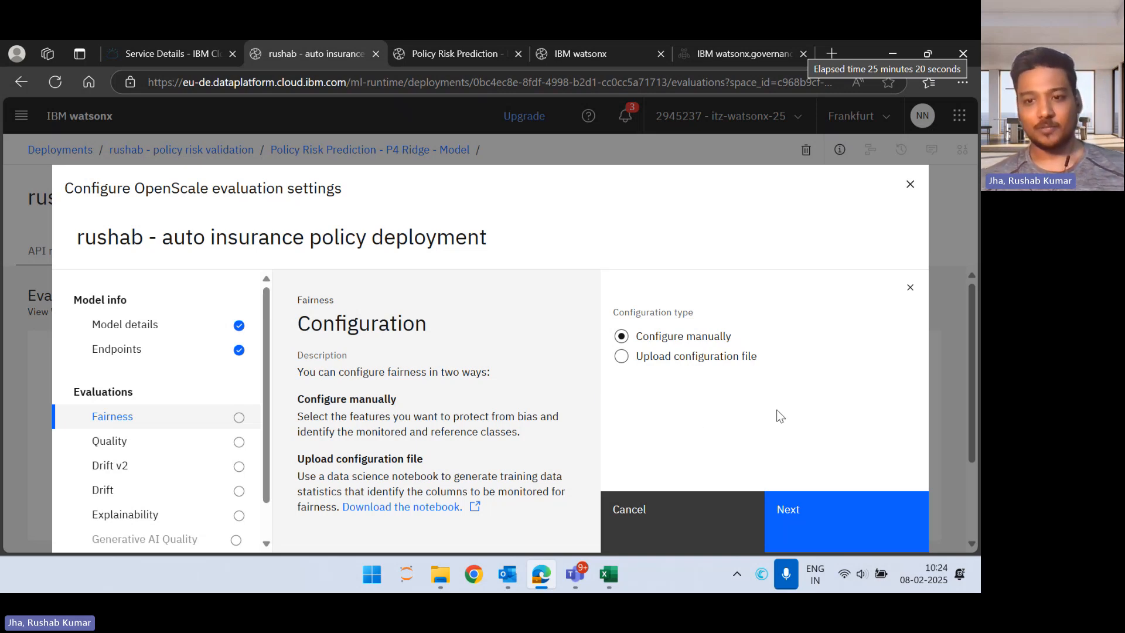
click(801, 509)
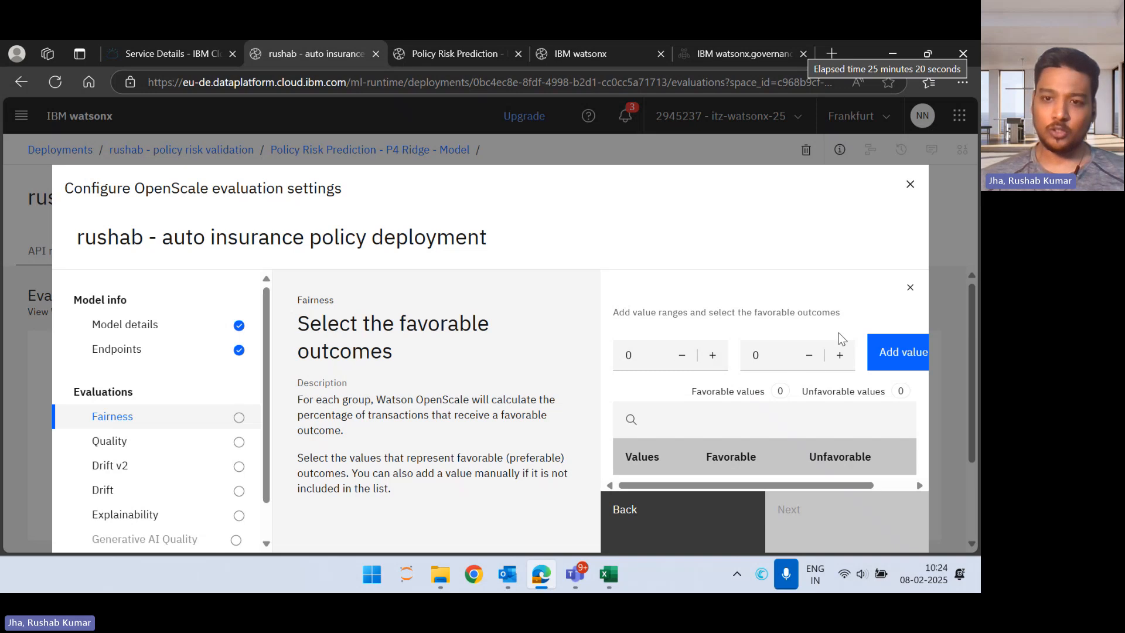
Step: Add the value range 0 to 39 as a favorable outcome for the fairness monitor
click(761, 359)
text(.9)
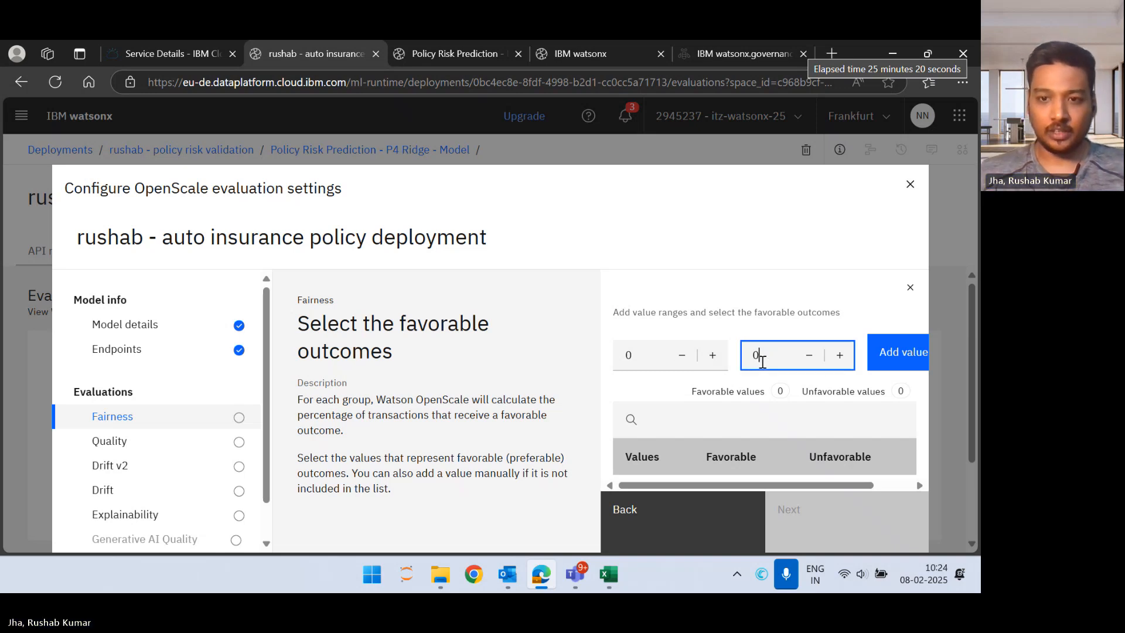
text(39)
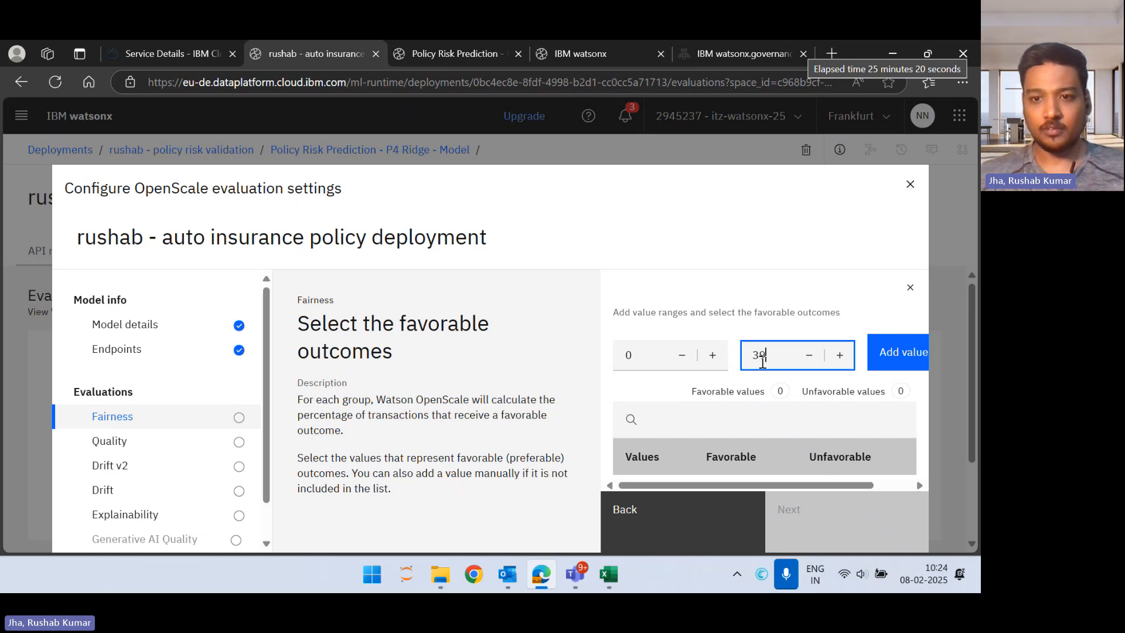
click(889, 359)
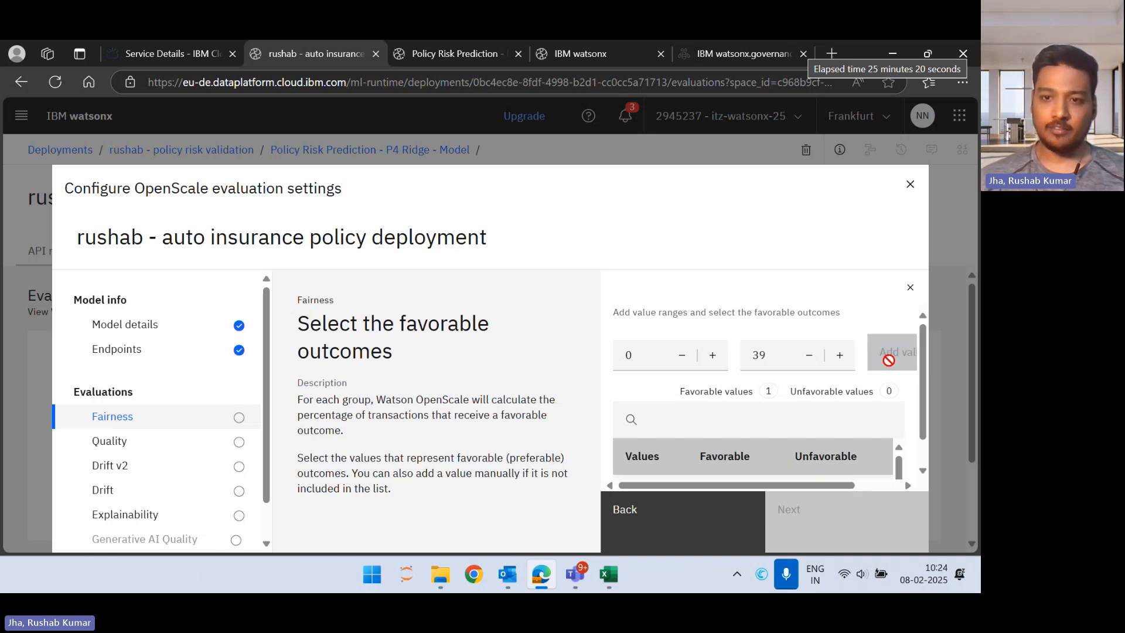
Step: Add the value range 40 to 100 as an unfavorable outcome and continue to the sample size settings
click(789, 350)
key(BackSpace)
key(BackSpace)
text(0100)
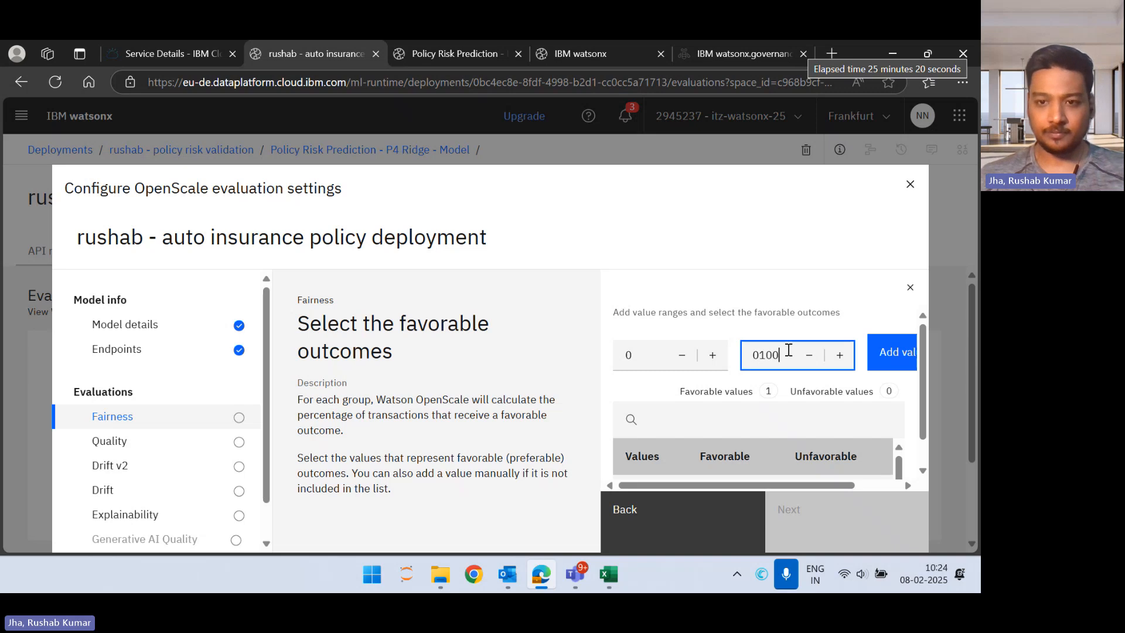
key(Left)
key(Left)
key(BackSpace)
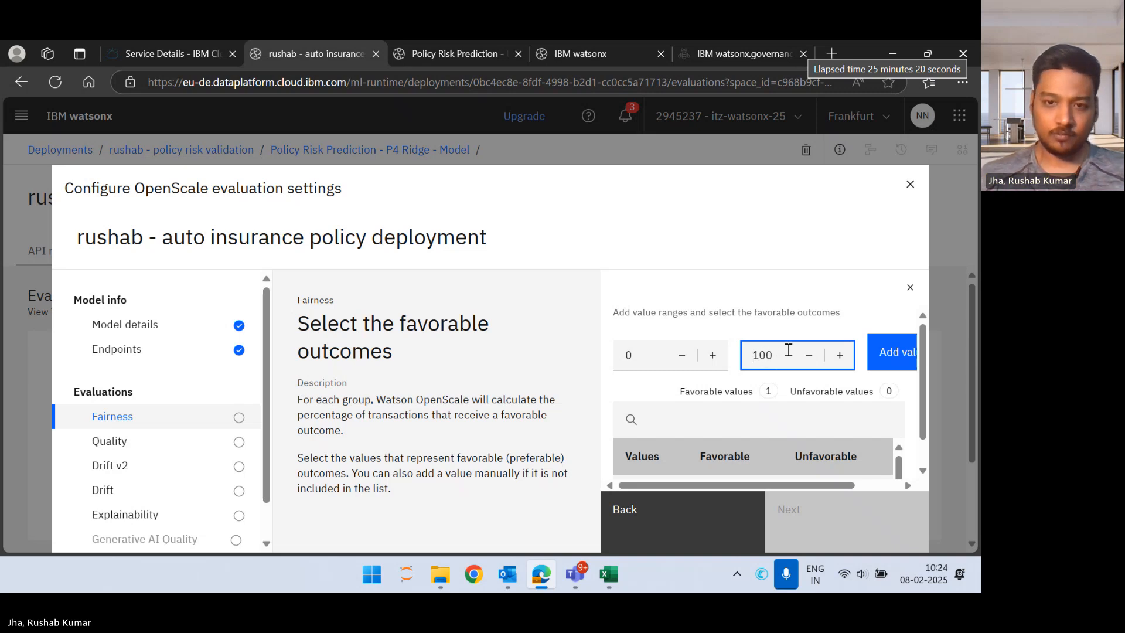
click(633, 352)
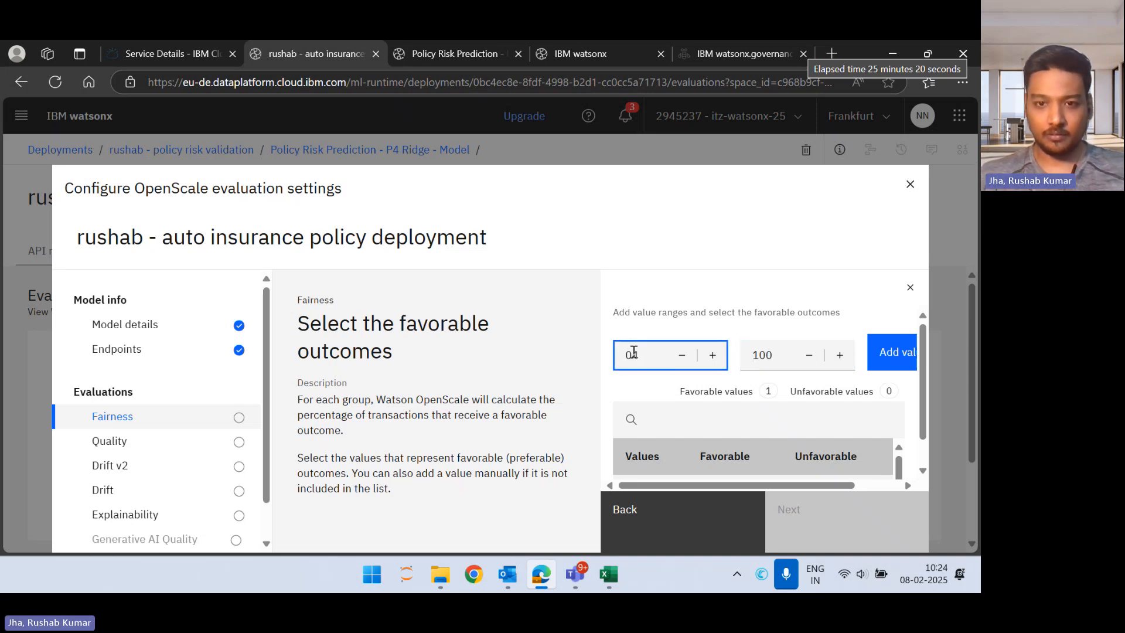
text(4)
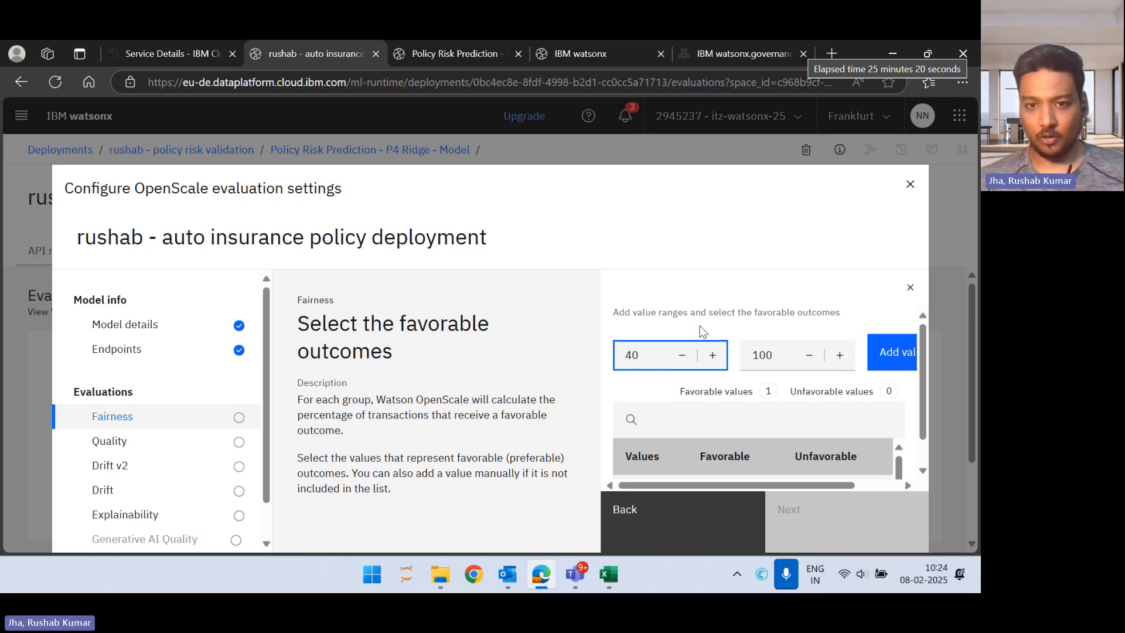
click(896, 358)
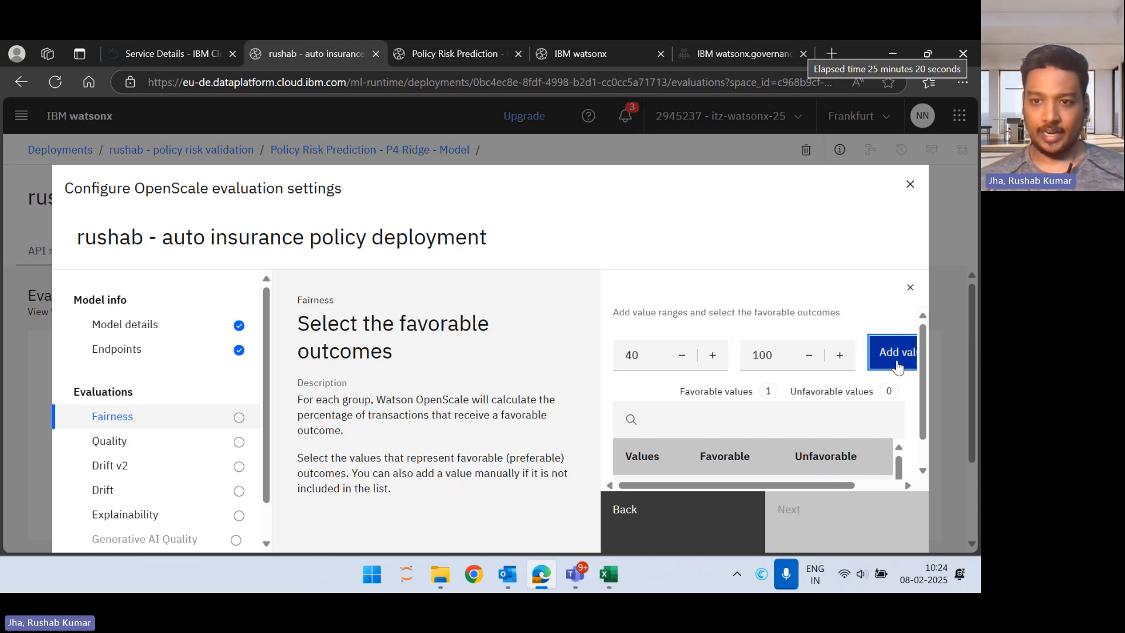
scroll(772, 392, down, 1)
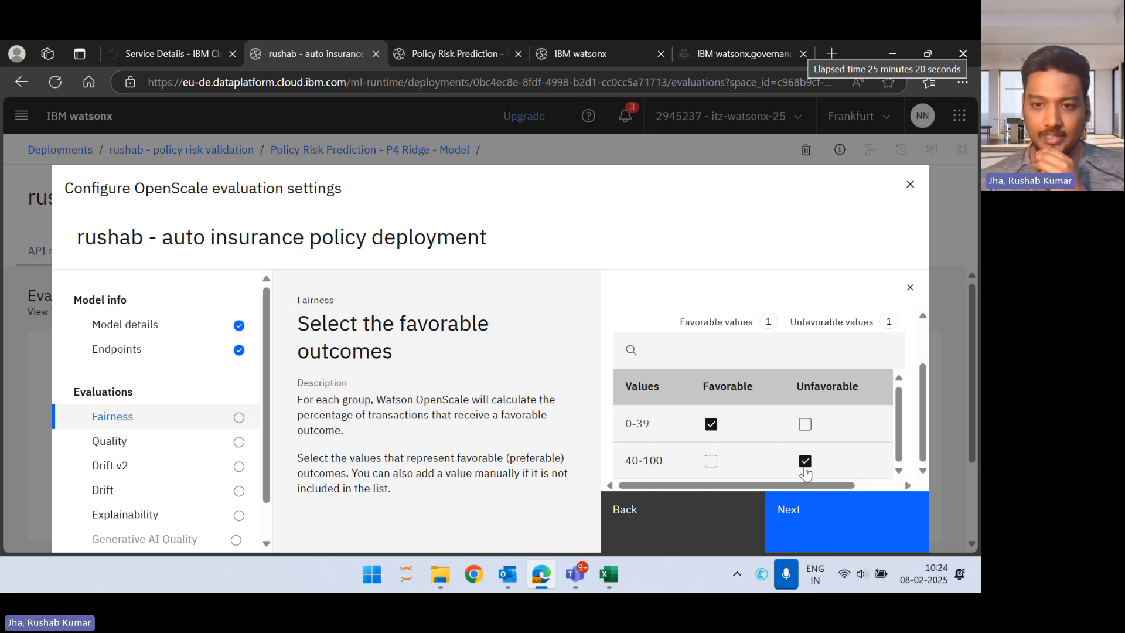
click(824, 518)
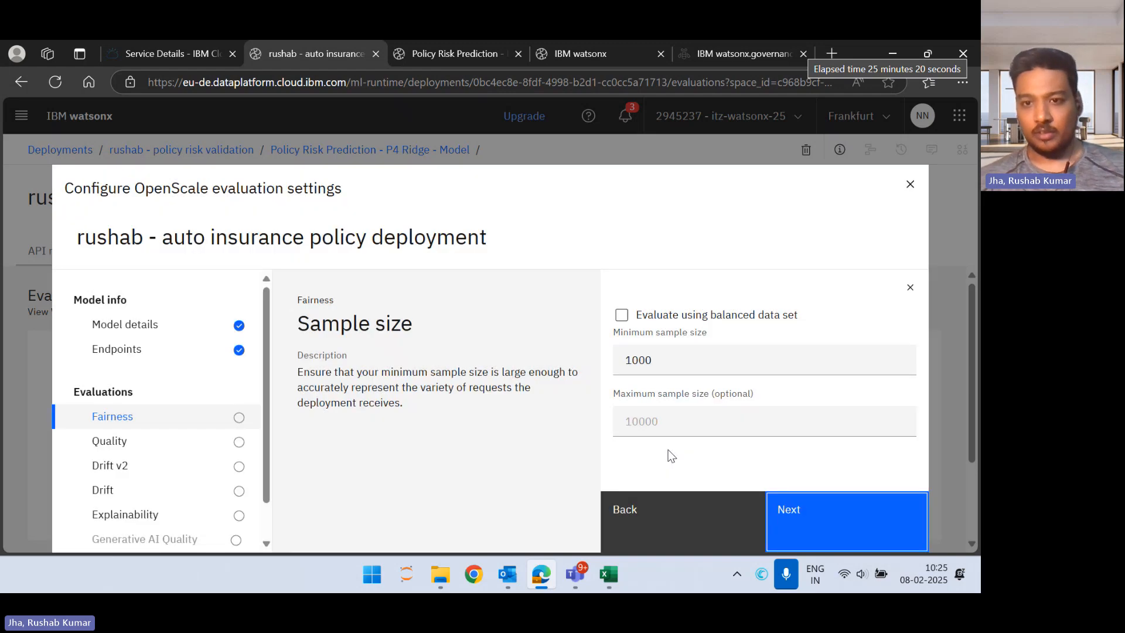
Step: Set the fairness minimum sample size to 100 and continue to the monitored metrics
click(712, 364)
key(BackSpace)
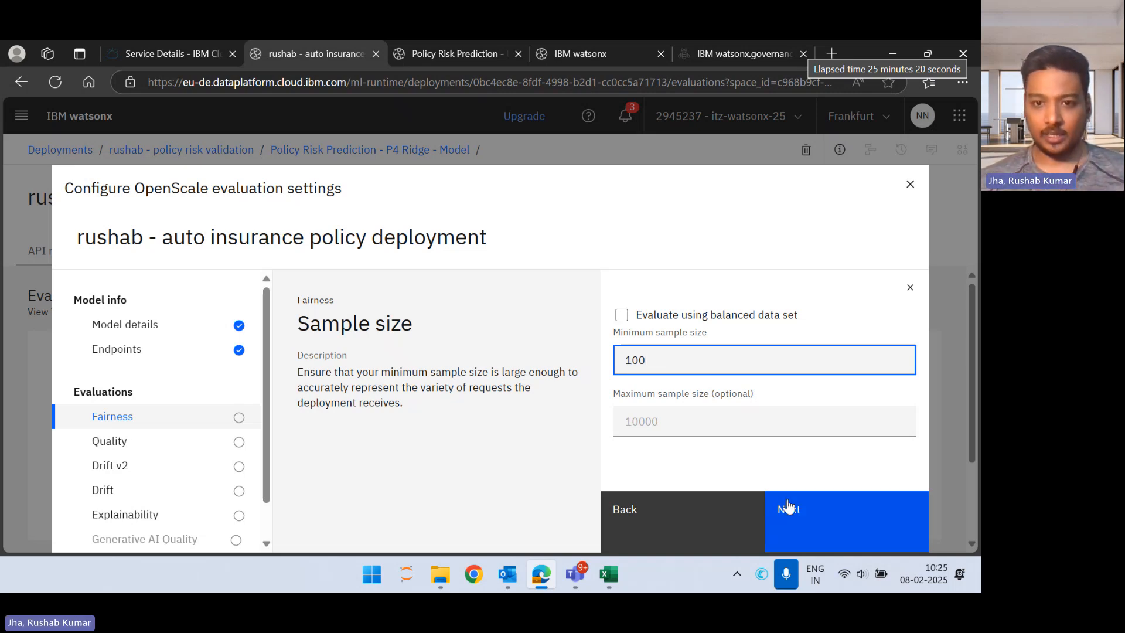
click(836, 526)
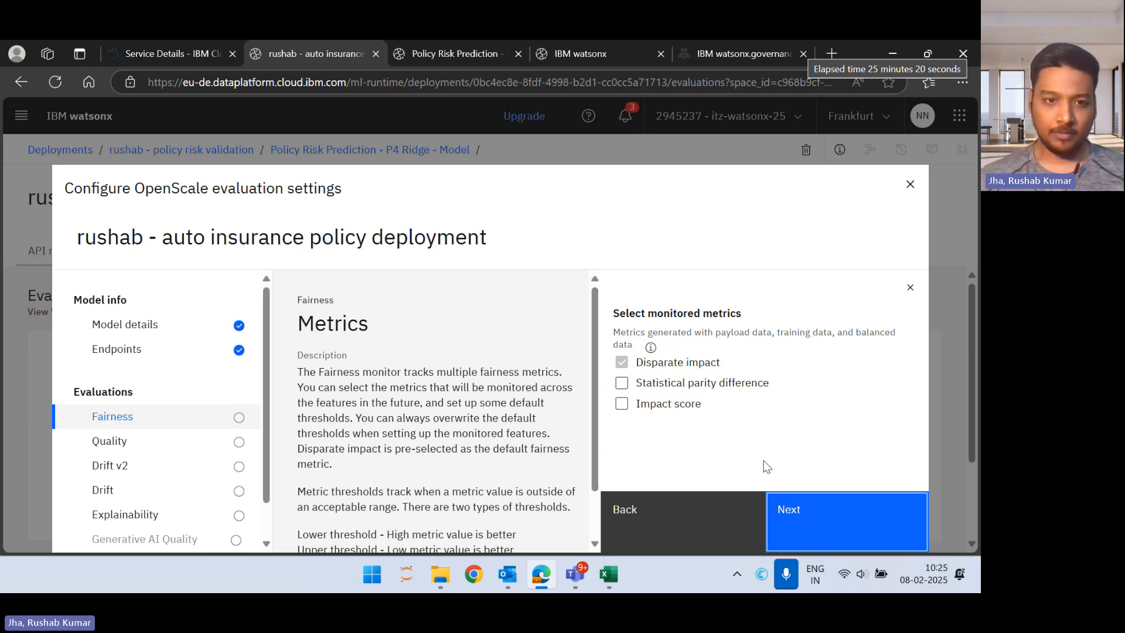
Step: Keep only Disparate impact as the monitored metric, accept its lower threshold of 80 and continue to the field selection
scroll(479, 399, down, 1)
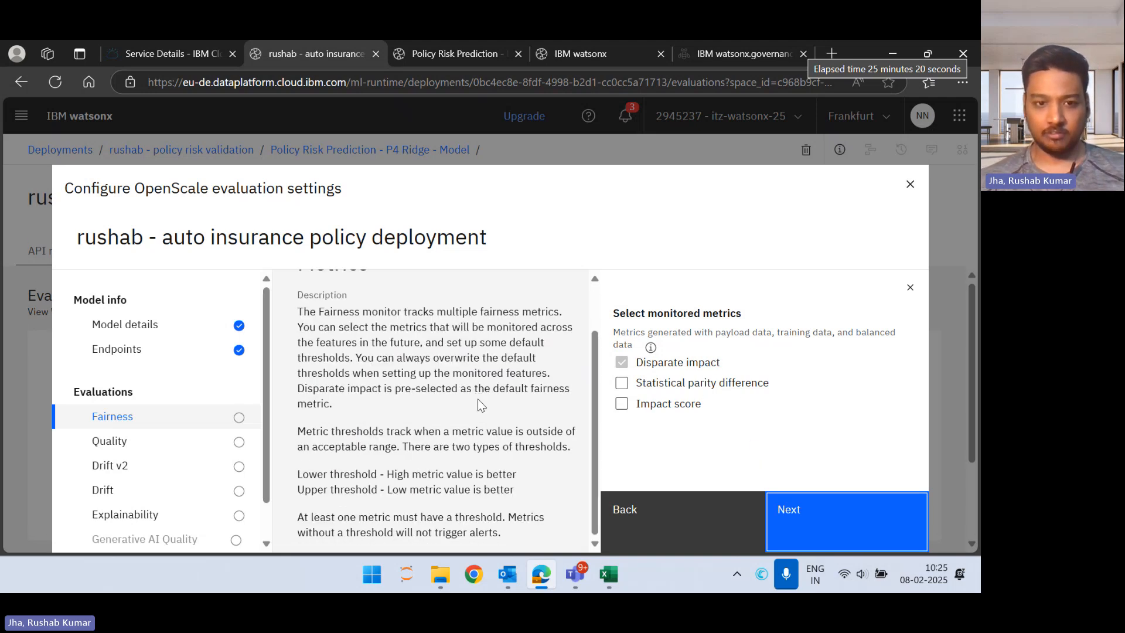
click(824, 516)
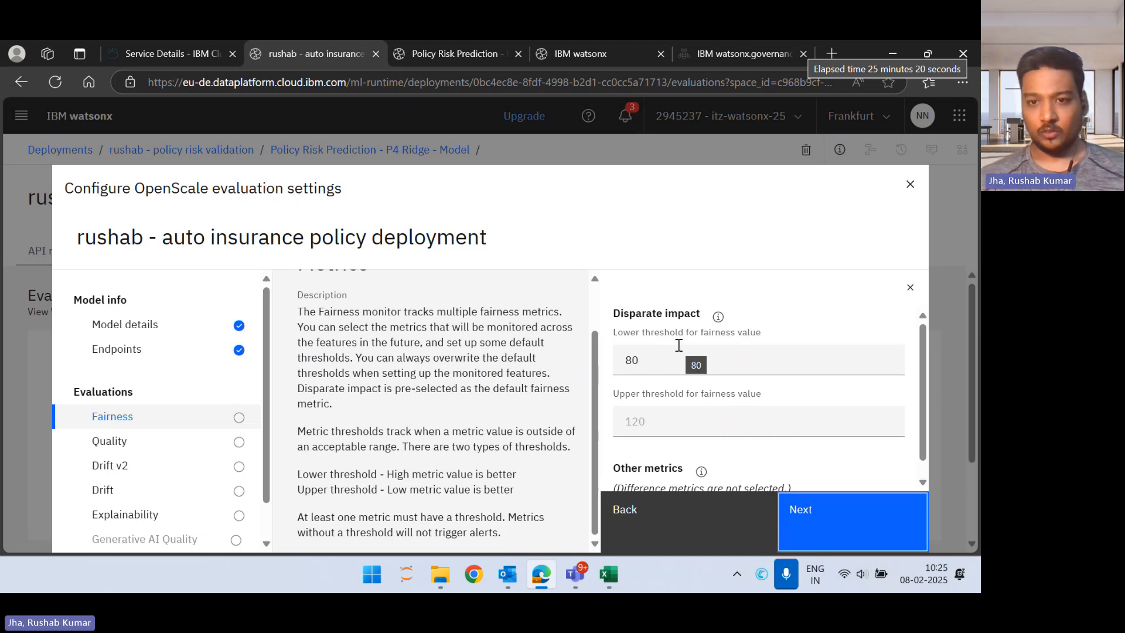
scroll(753, 394, down, 1)
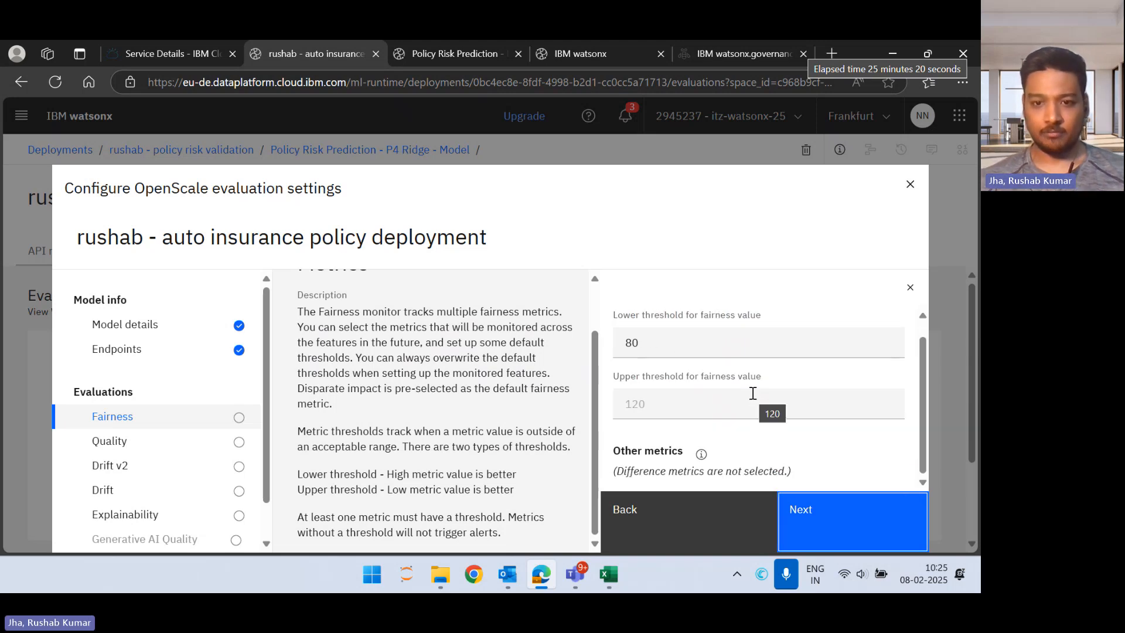
click(804, 520)
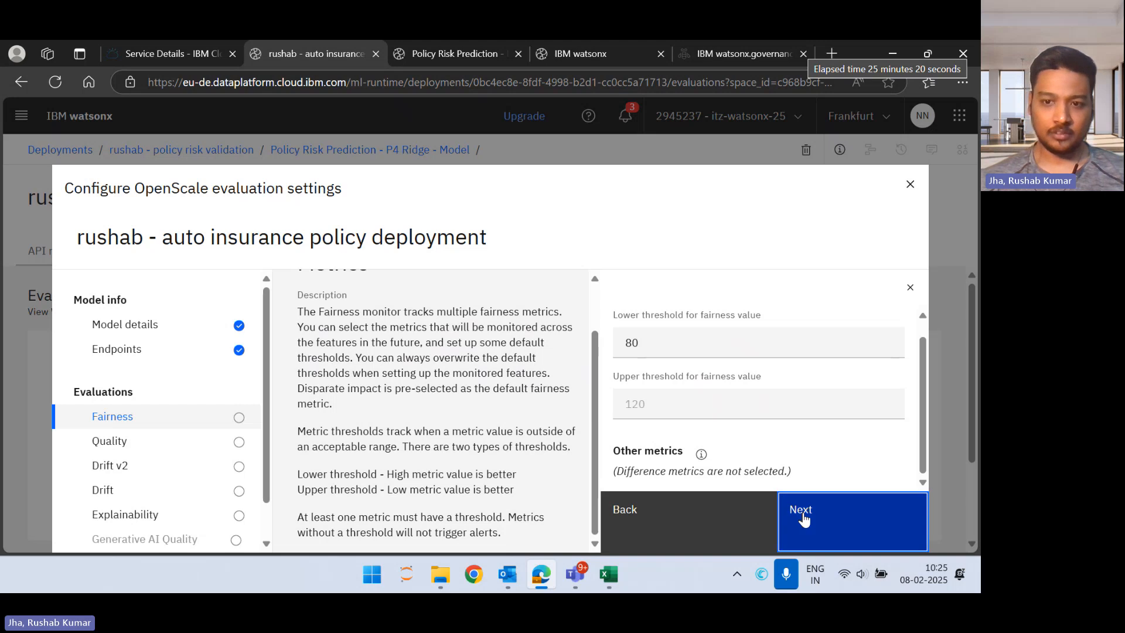
Step: Replace the preselected PRIM_DRIVER_AGE and PRIM_DRIVER_GENDER fields with MINORITY as the only monitored field and continue to its groups
scroll(710, 431, down, 1)
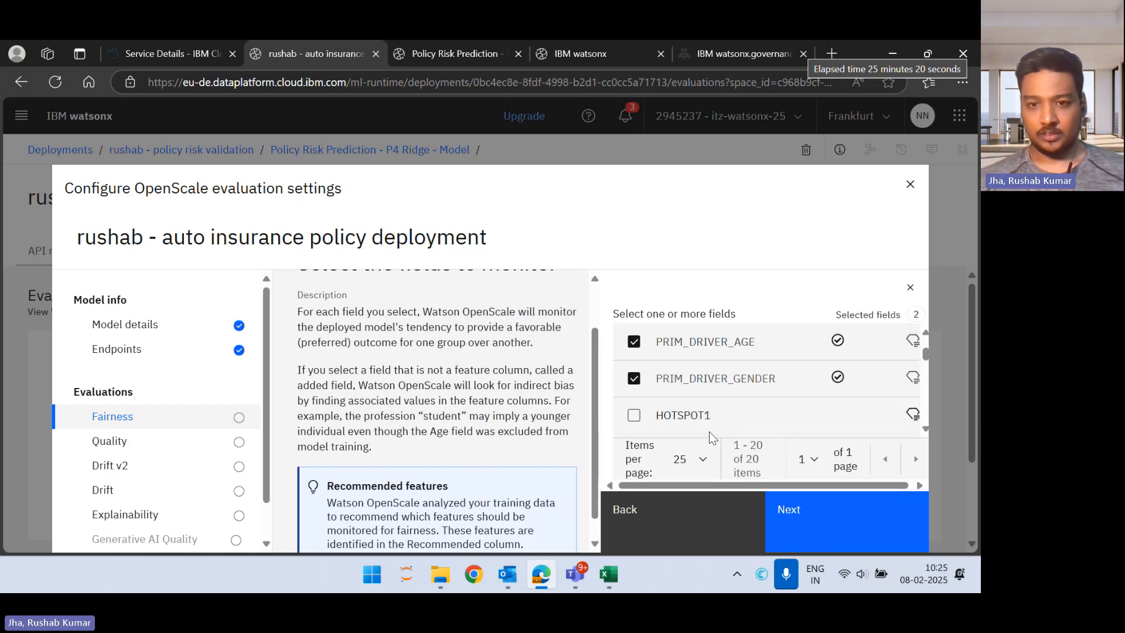
scroll(665, 357, up, 1)
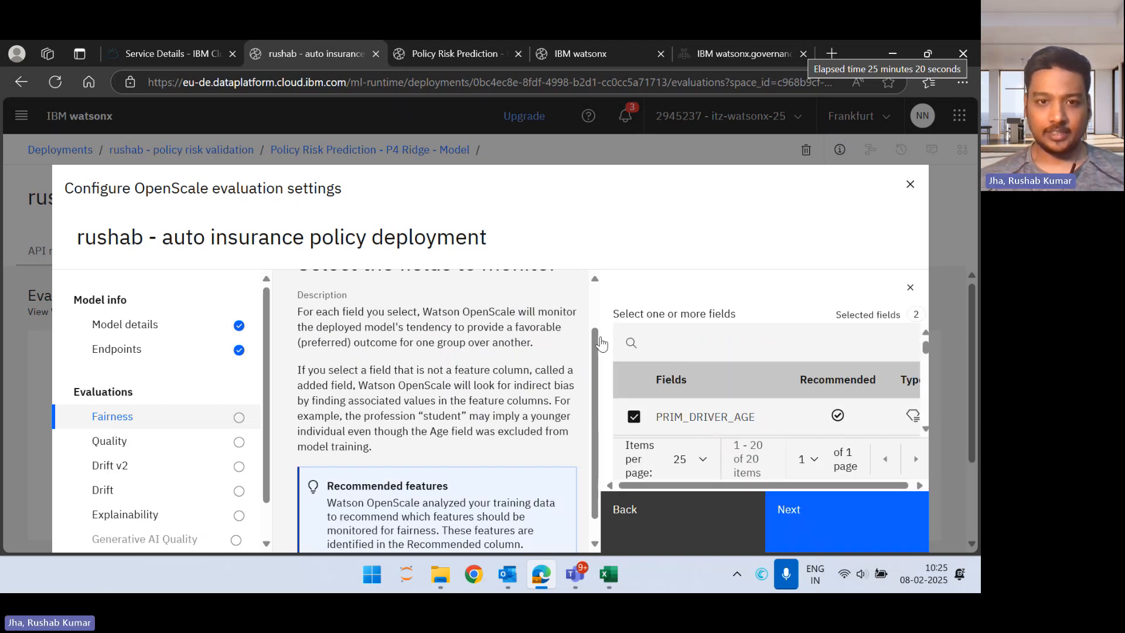
scroll(558, 319, up, 1)
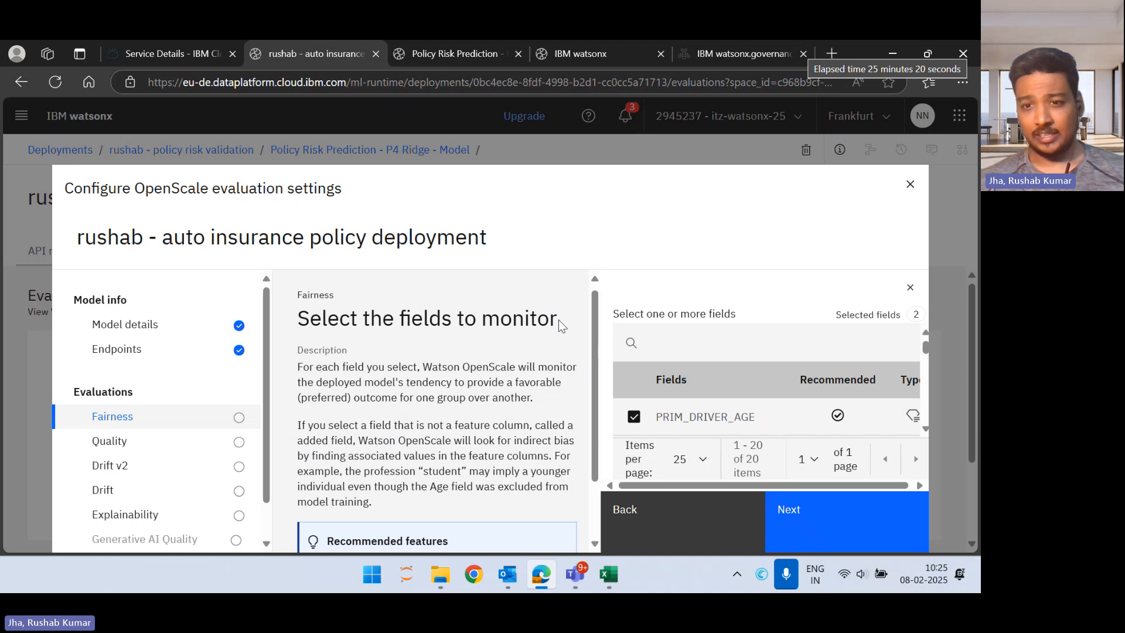
scroll(725, 388, down, 1)
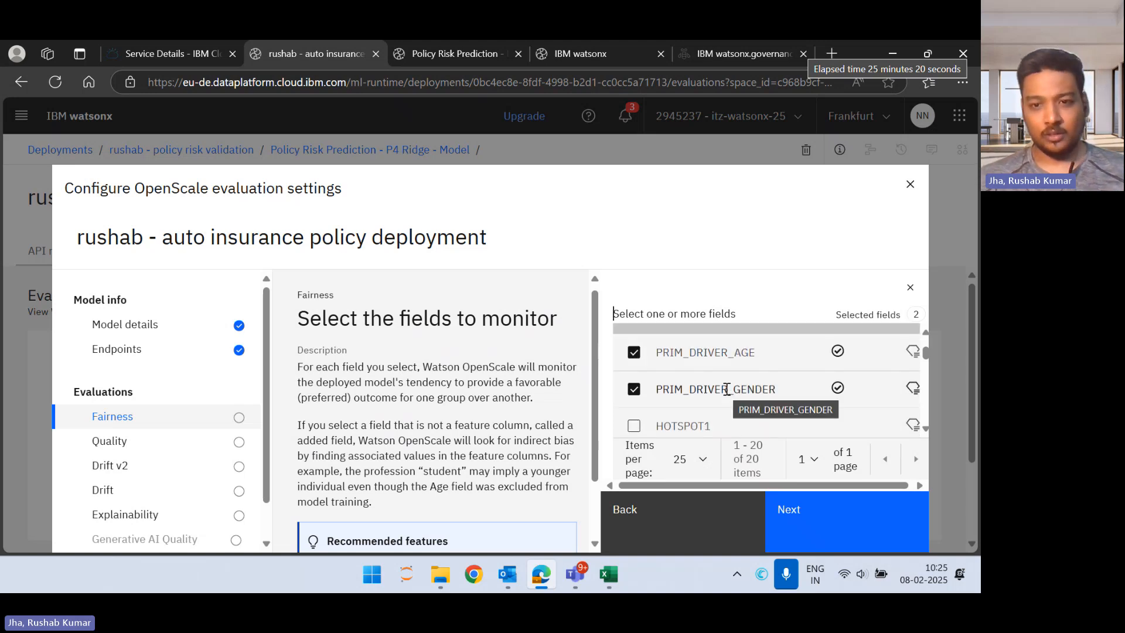
click(635, 358)
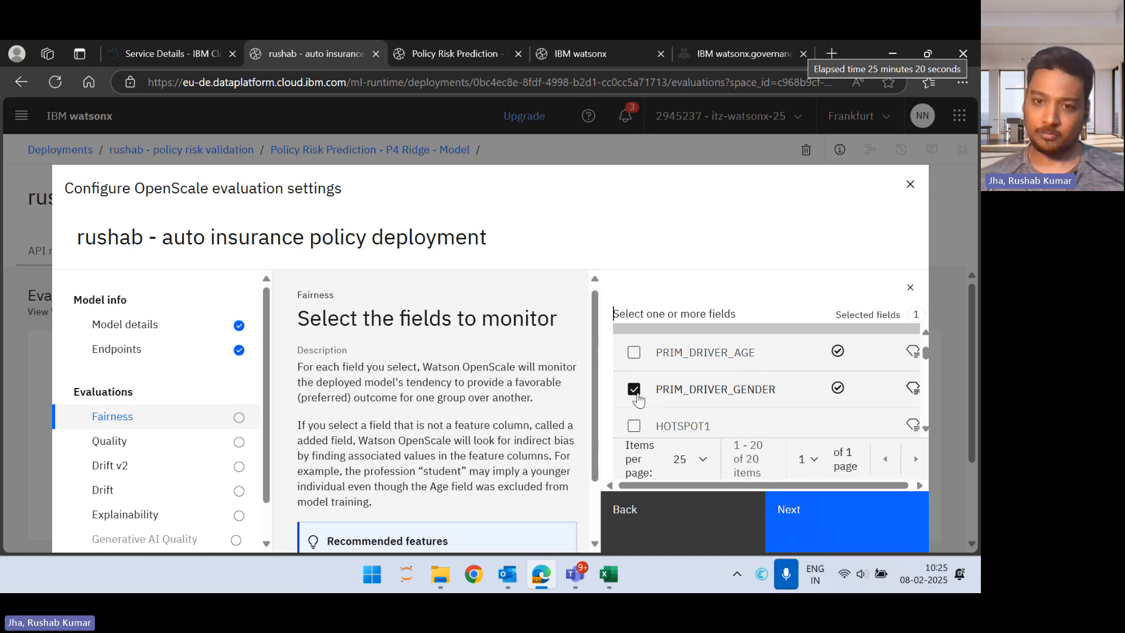
click(636, 395)
scroll(638, 399, down, 5)
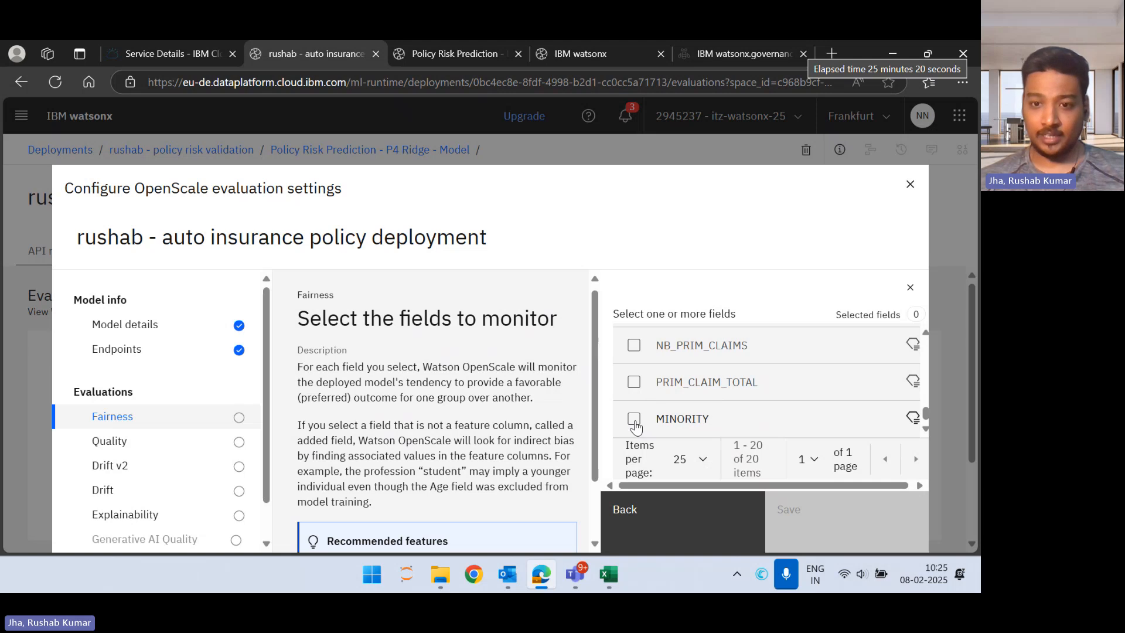
click(635, 419)
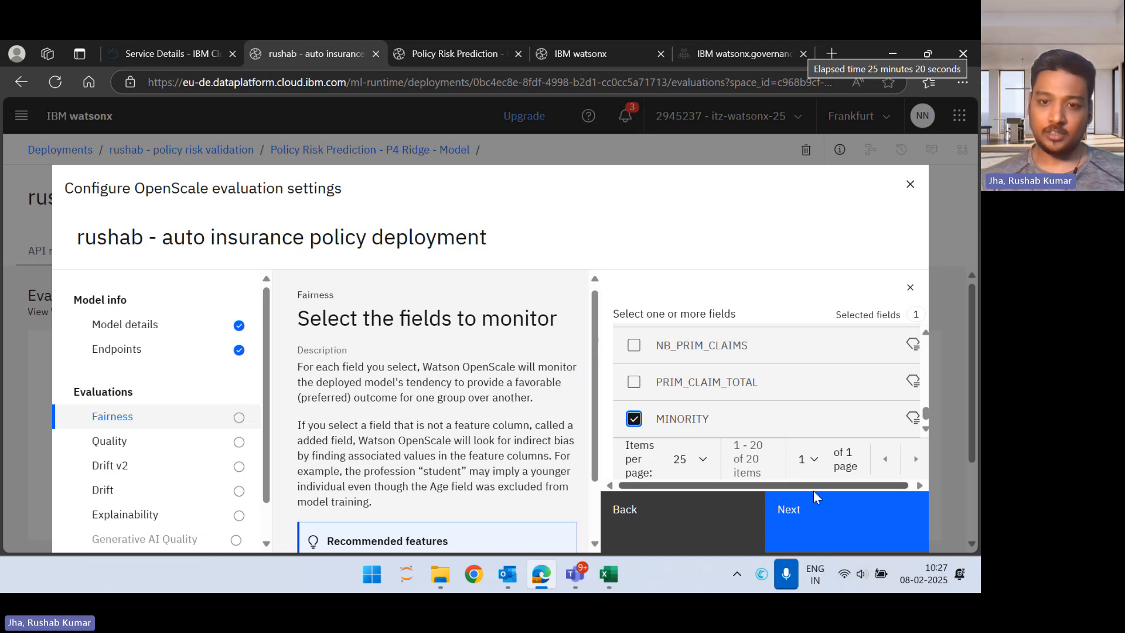
scroll(820, 464, down, 1)
scroll(821, 464, up, 1)
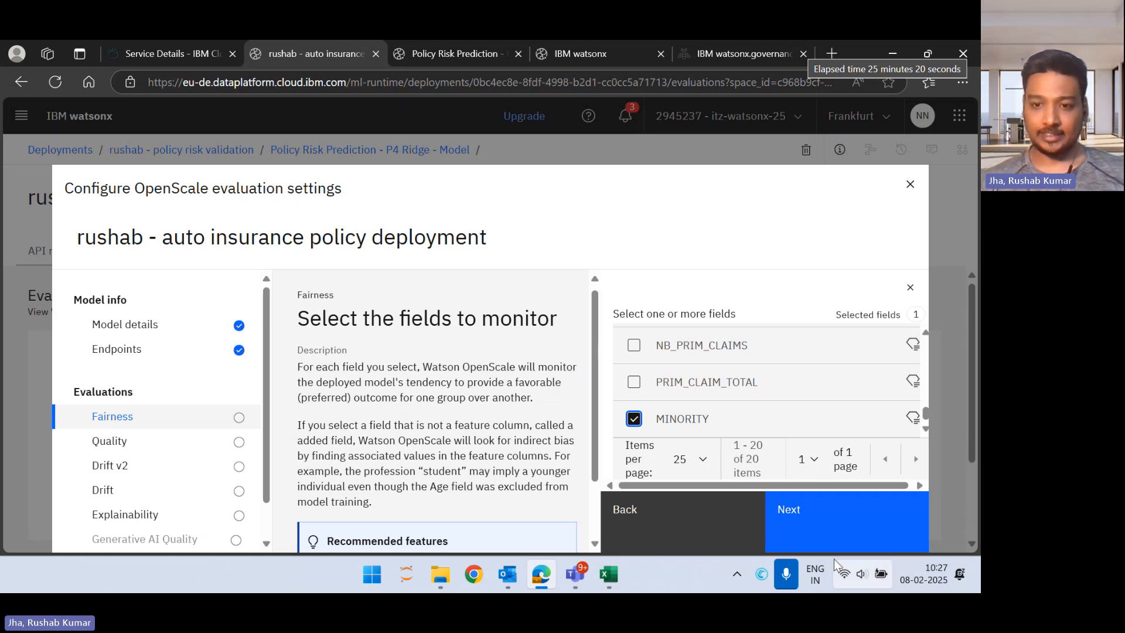
click(845, 531)
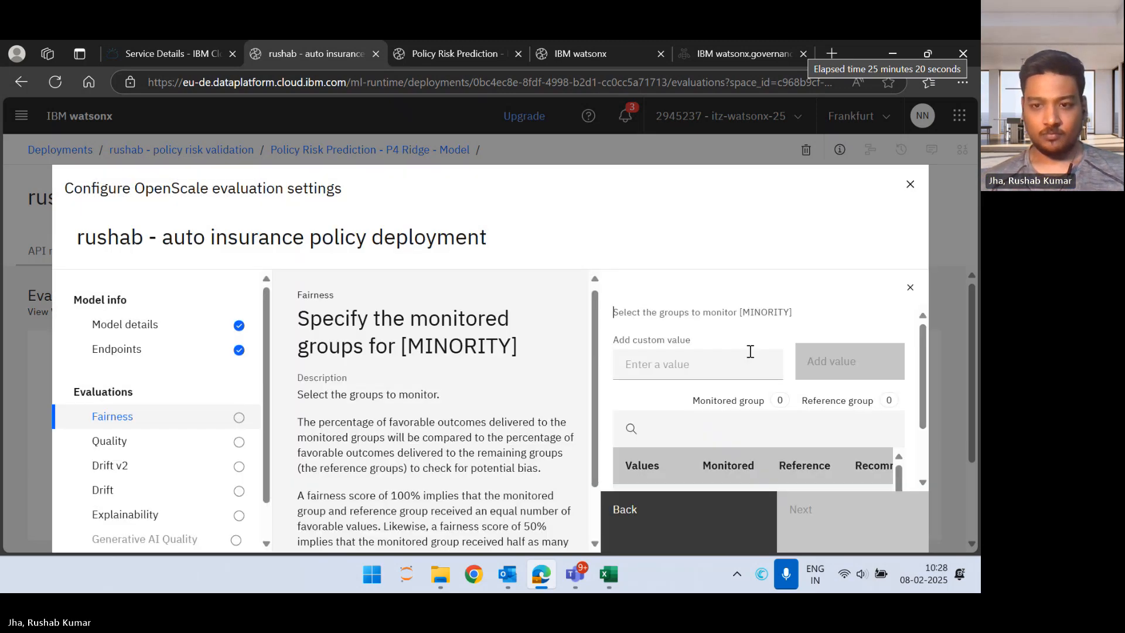
Step: Mark MINORITY as the monitored group and NON-MINORITY as the reference group, checking both selections in the values table
scroll(736, 365, down, 1)
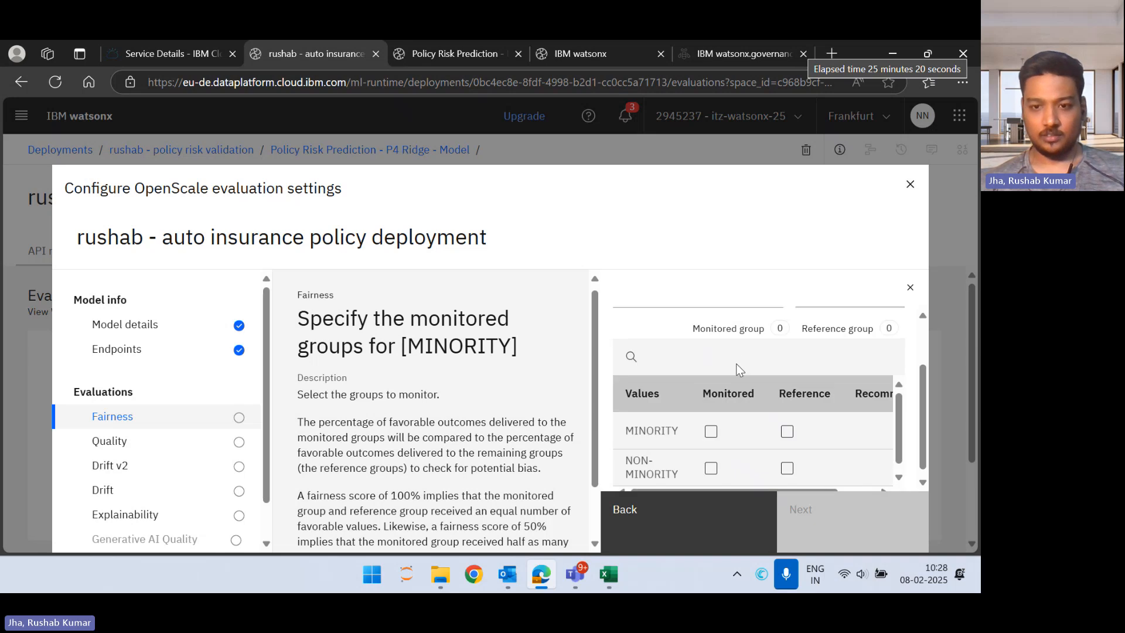
scroll(736, 365, down, 1)
click(712, 426)
click(712, 425)
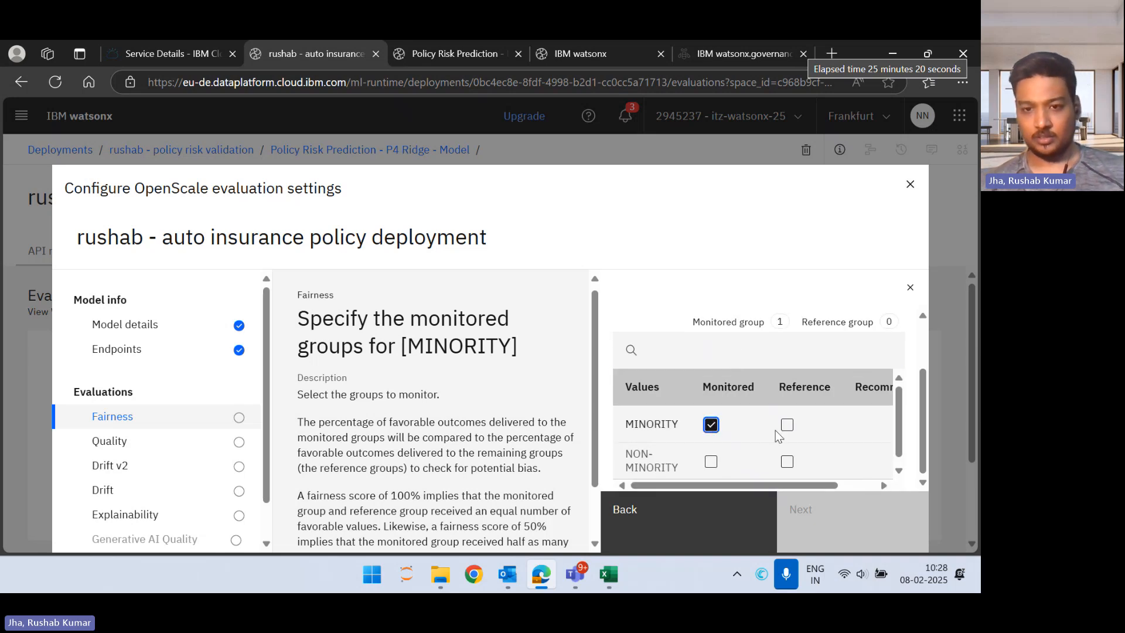
click(788, 463)
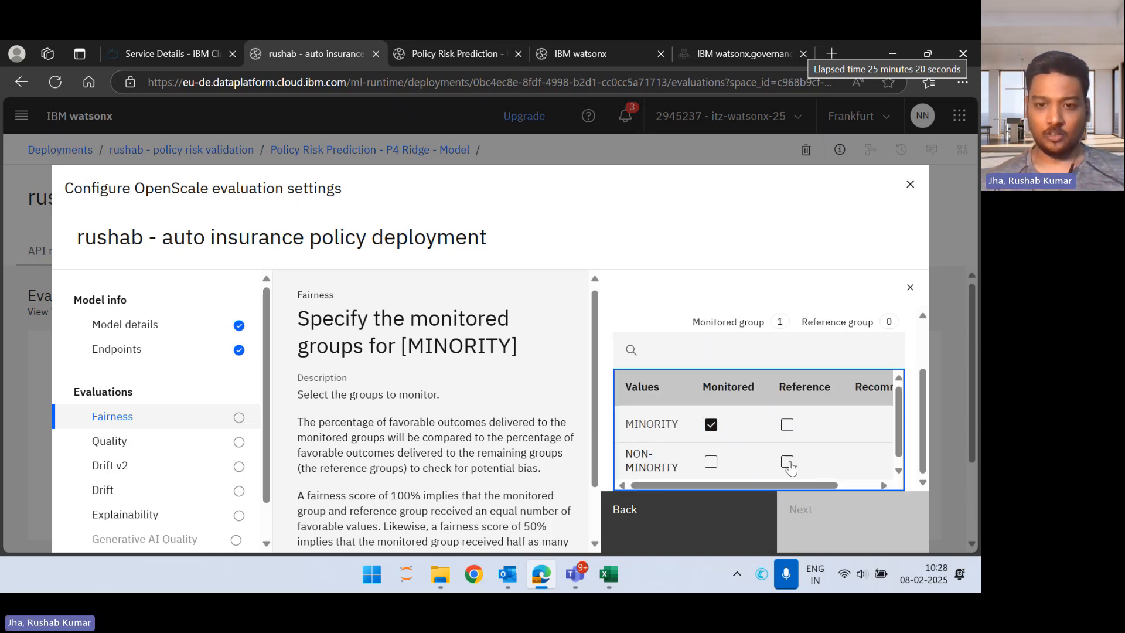
scroll(817, 442, up, 2)
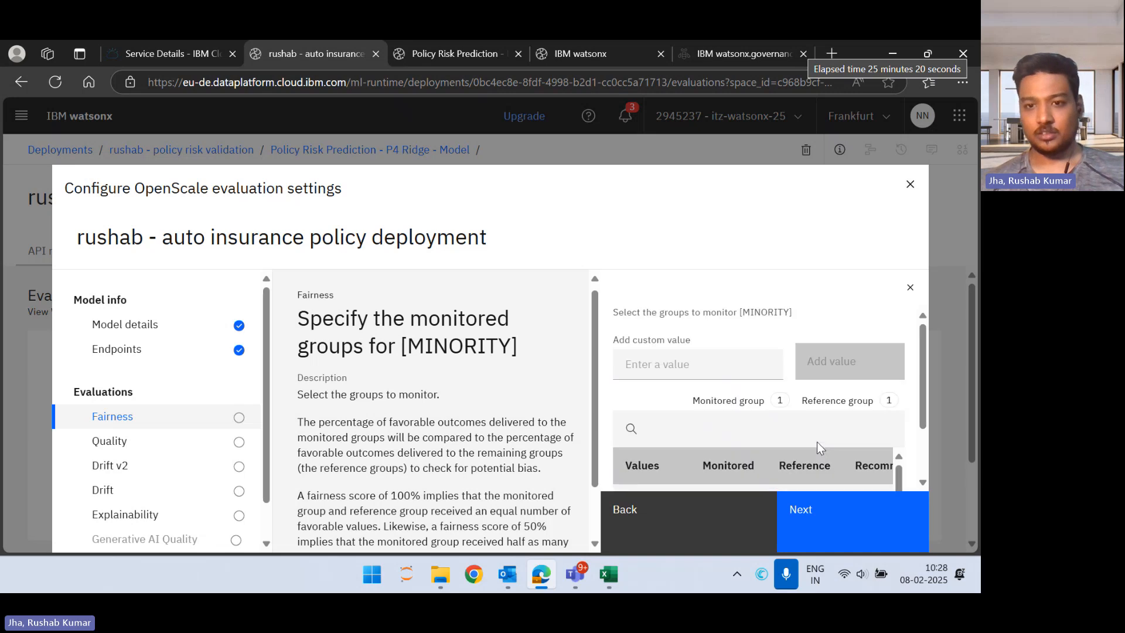
scroll(817, 442, down, 1)
scroll(817, 442, up, 1)
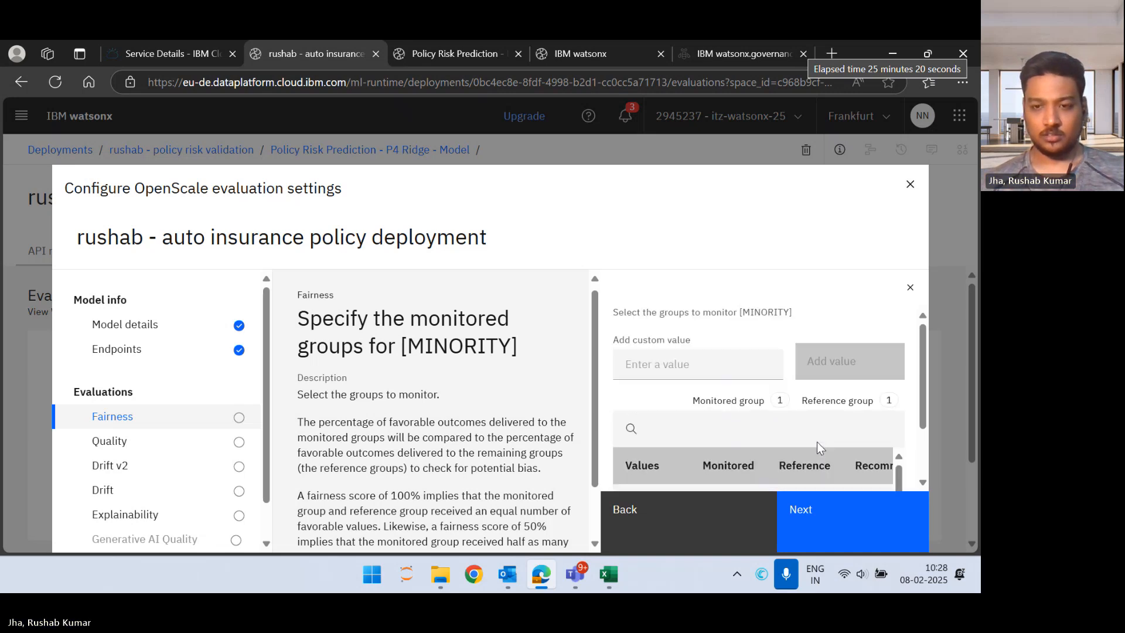
scroll(817, 442, down, 2)
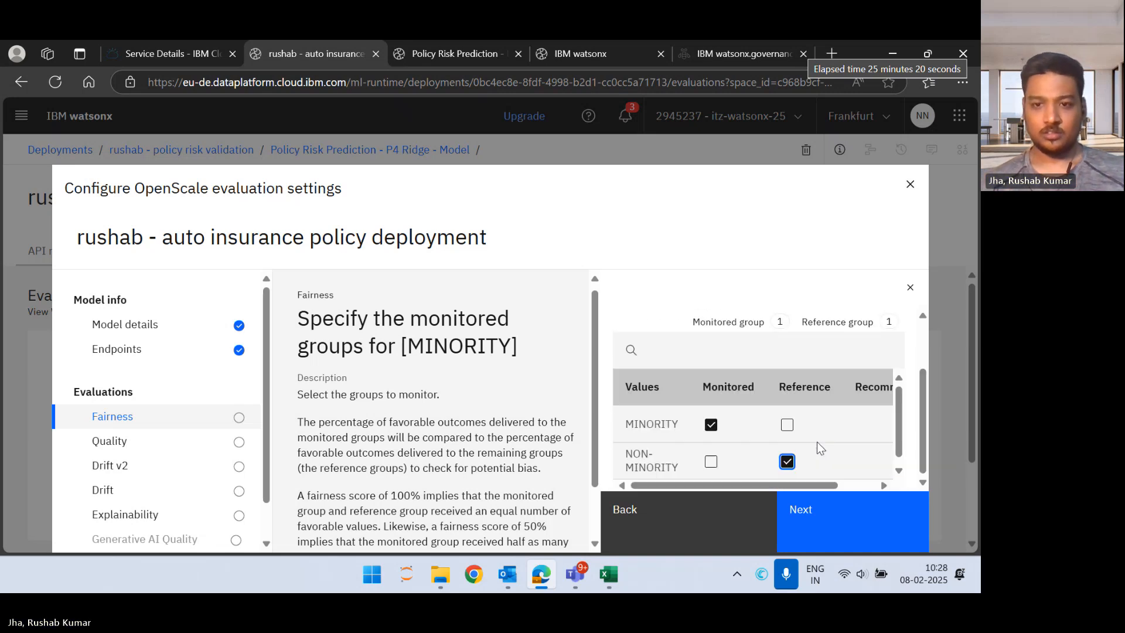
Step: Keep the default Disparate impact threshold for the MINORITY feature and save the fairness monitor configuration
click(829, 518)
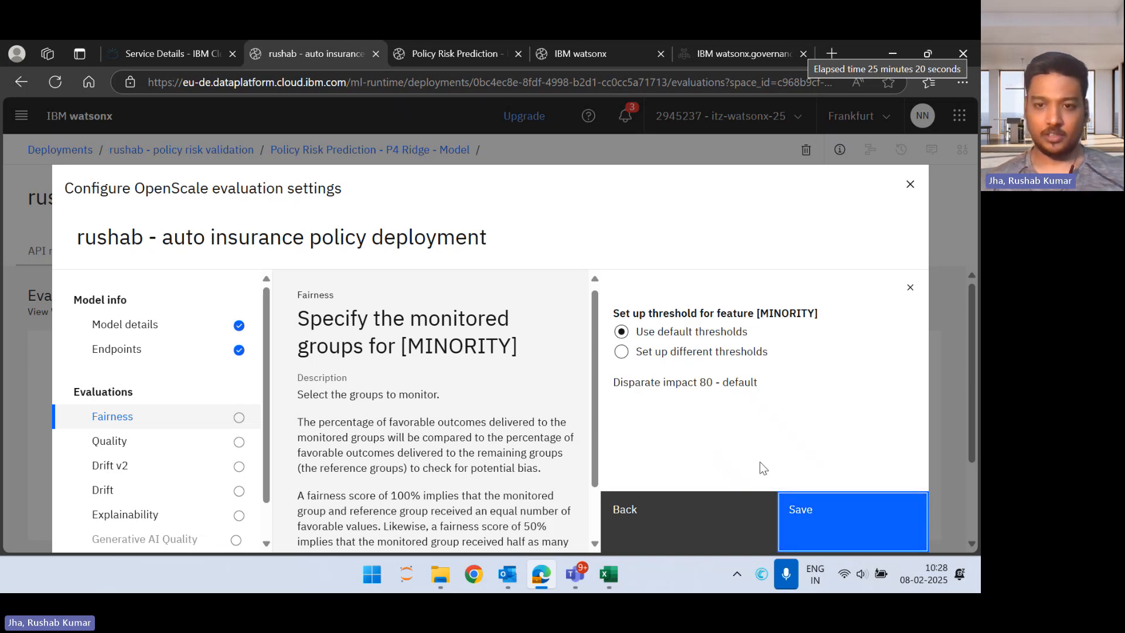
click(824, 527)
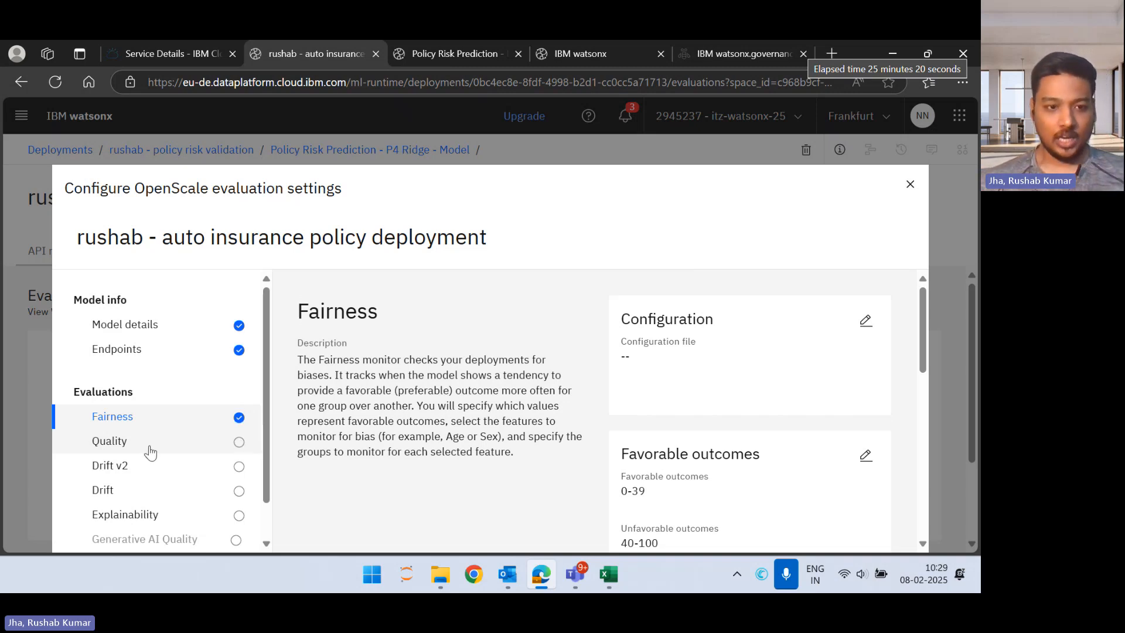
Step: Edit the Quality monitor's thresholds, keep the default values for all metrics and continue to the sample size
click(113, 440)
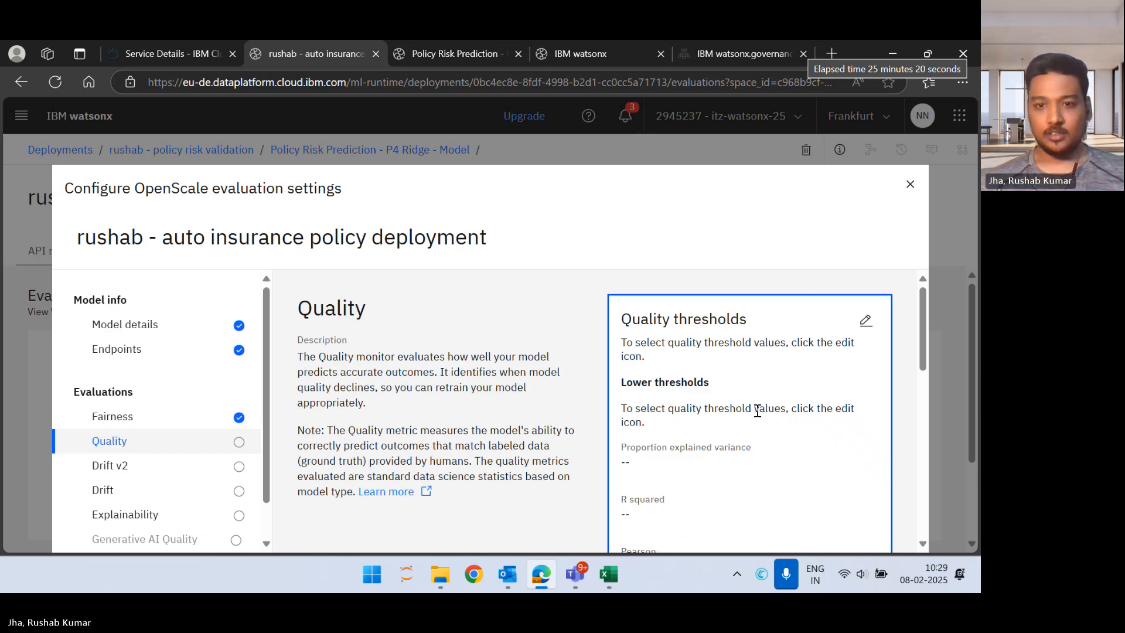
click(865, 319)
scroll(744, 354, down, 1)
scroll(744, 353, down, 3)
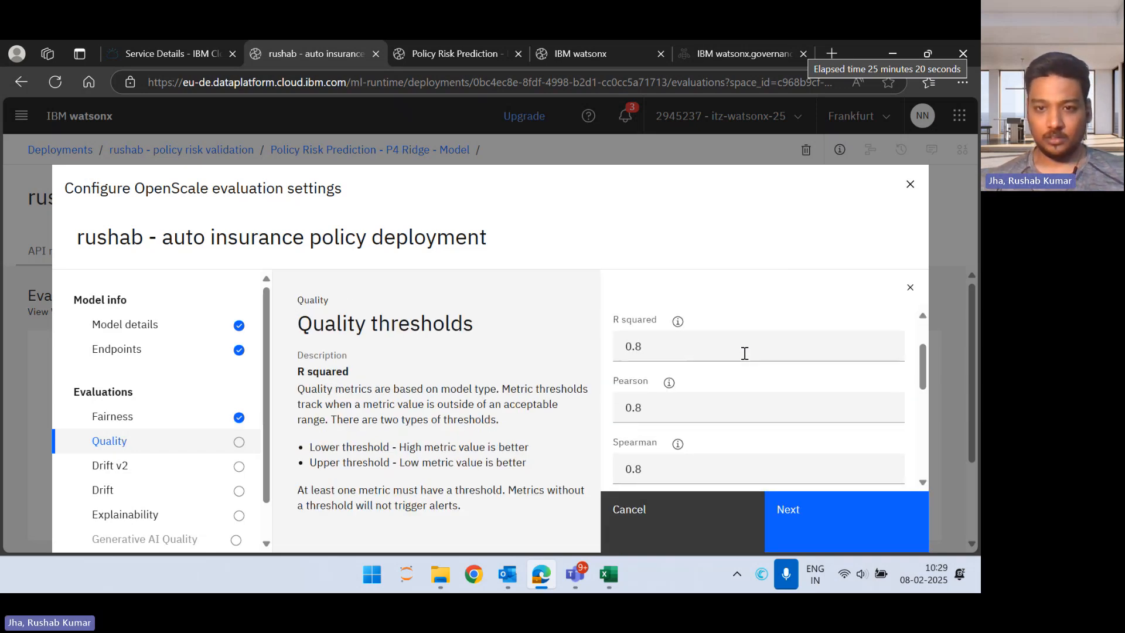
scroll(744, 353, down, 4)
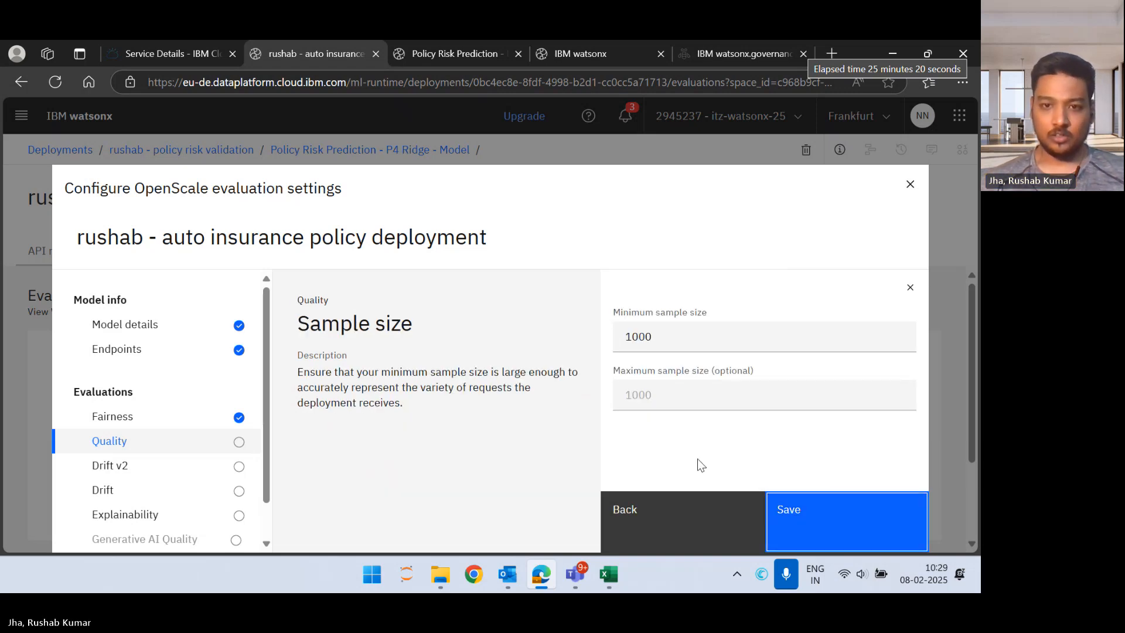
Step: Set the quality minimum sample size to 100, save the configuration and review the saved Quality settings
click(692, 349)
key(BackSpace)
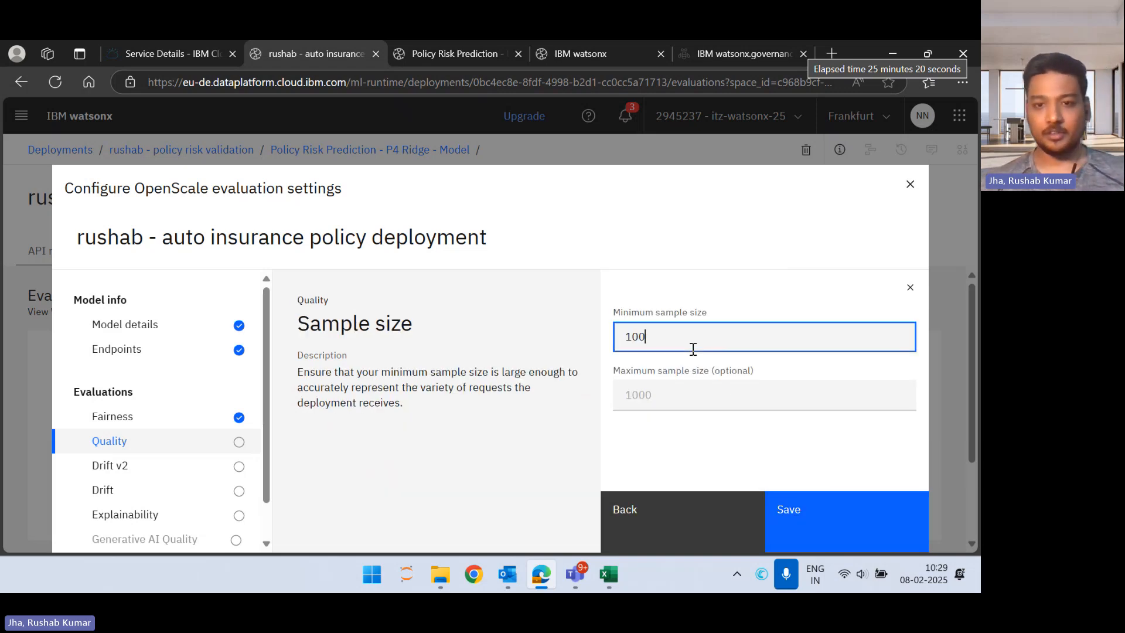
click(785, 508)
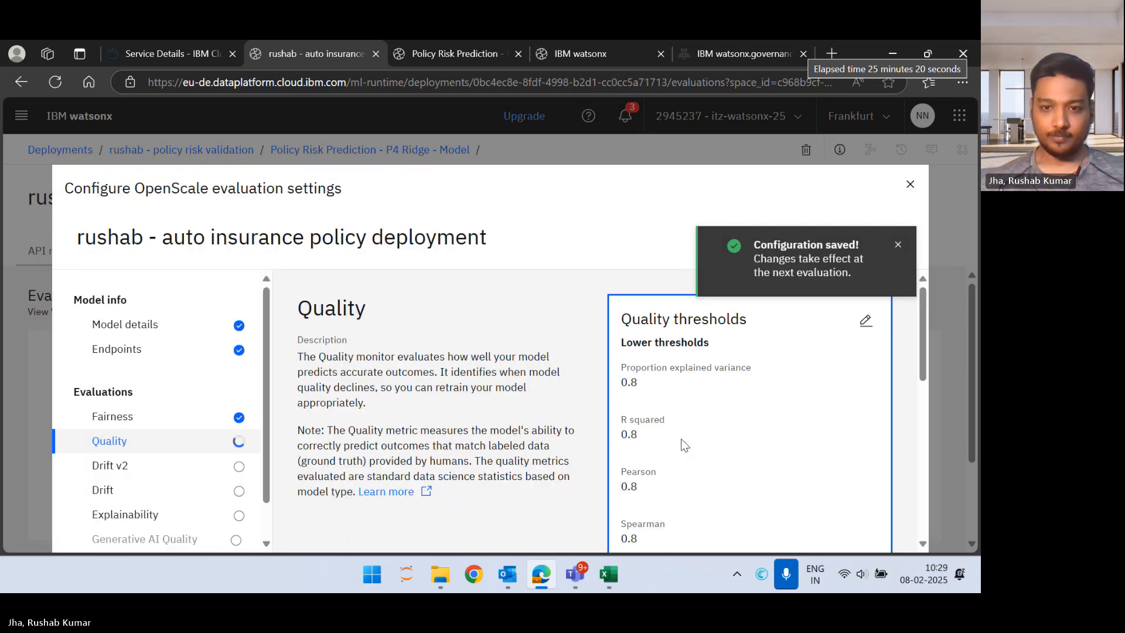
scroll(681, 438, down, 5)
scroll(682, 439, down, 3)
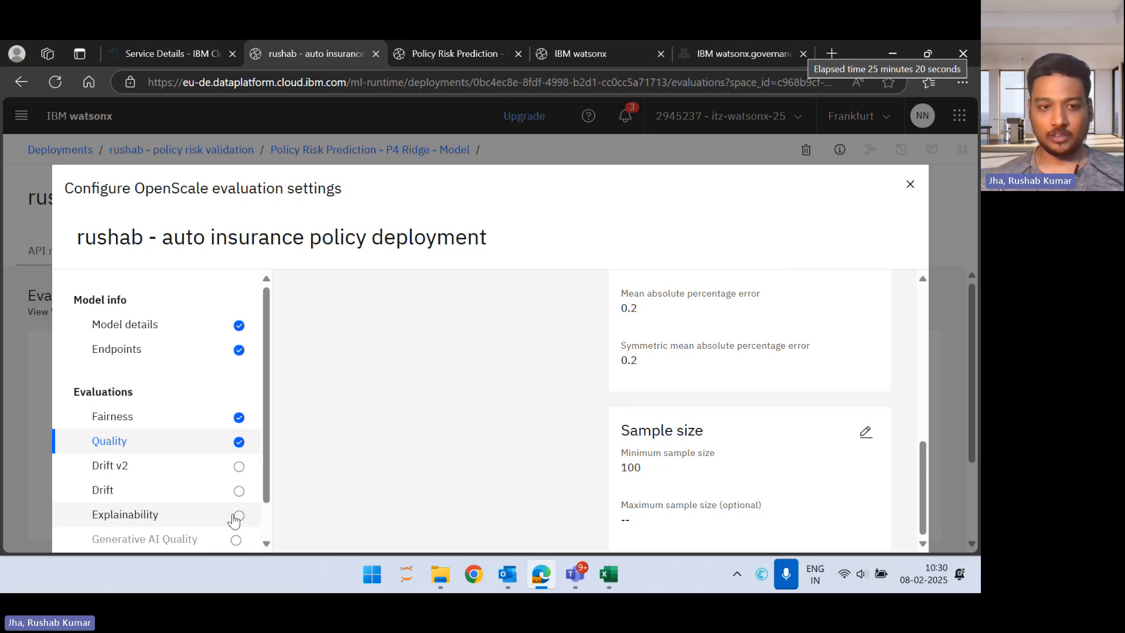
Step: Edit the Explainability parameters, keep global explanation off and LIME (enhanced) as the local method, and continue to the LIME settings
click(148, 520)
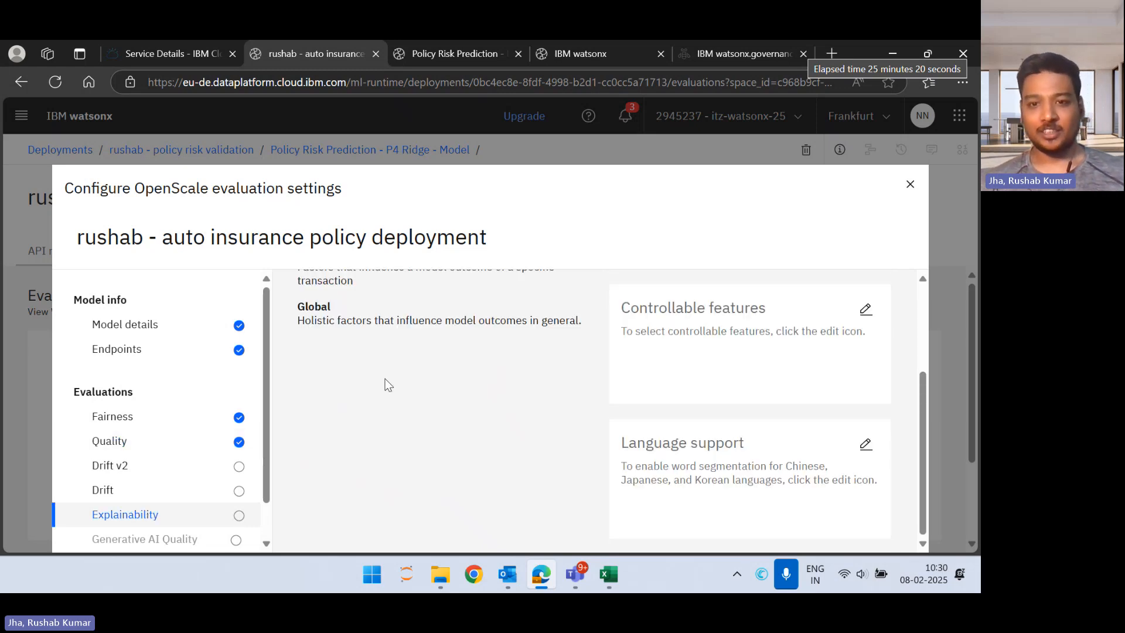
scroll(390, 398, up, 3)
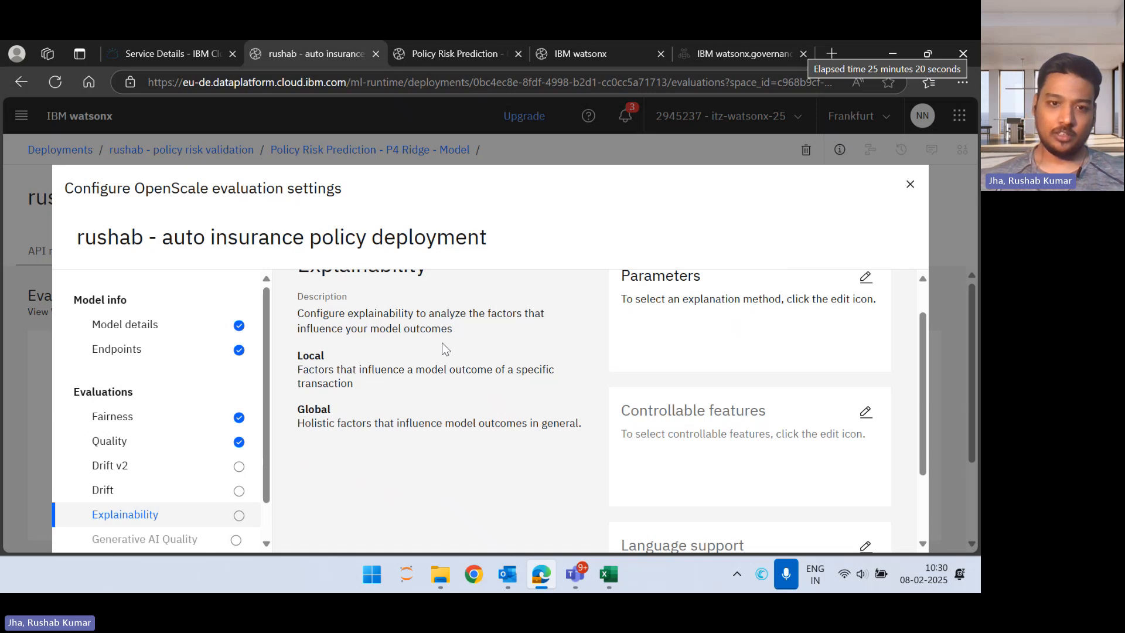
scroll(446, 343, up, 1)
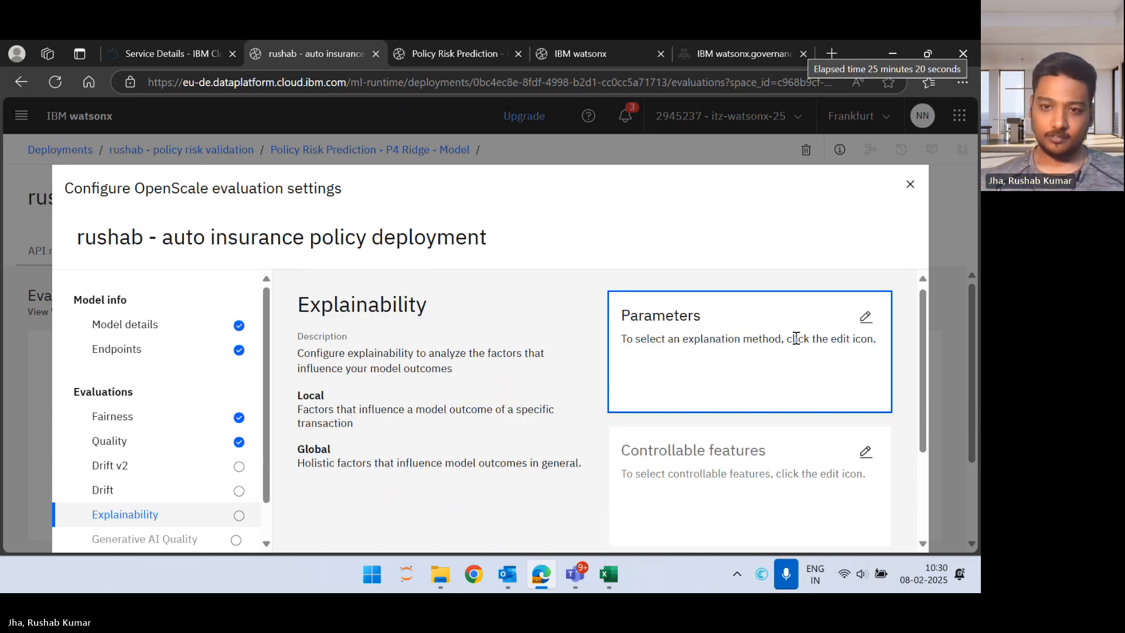
click(866, 317)
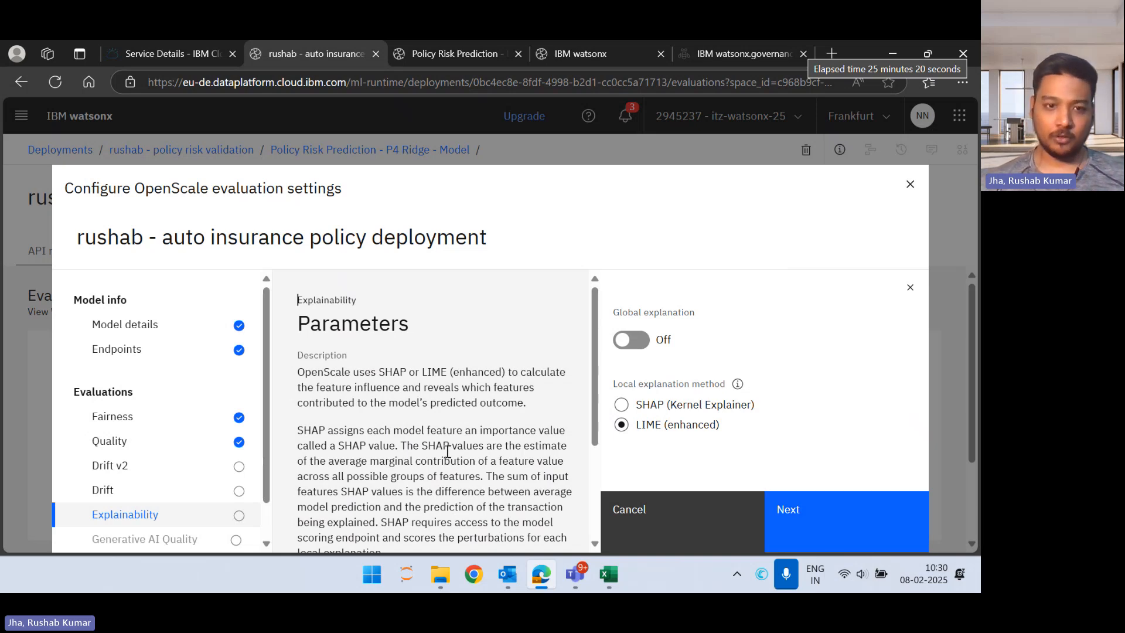
scroll(447, 451, down, 3)
scroll(463, 448, up, 3)
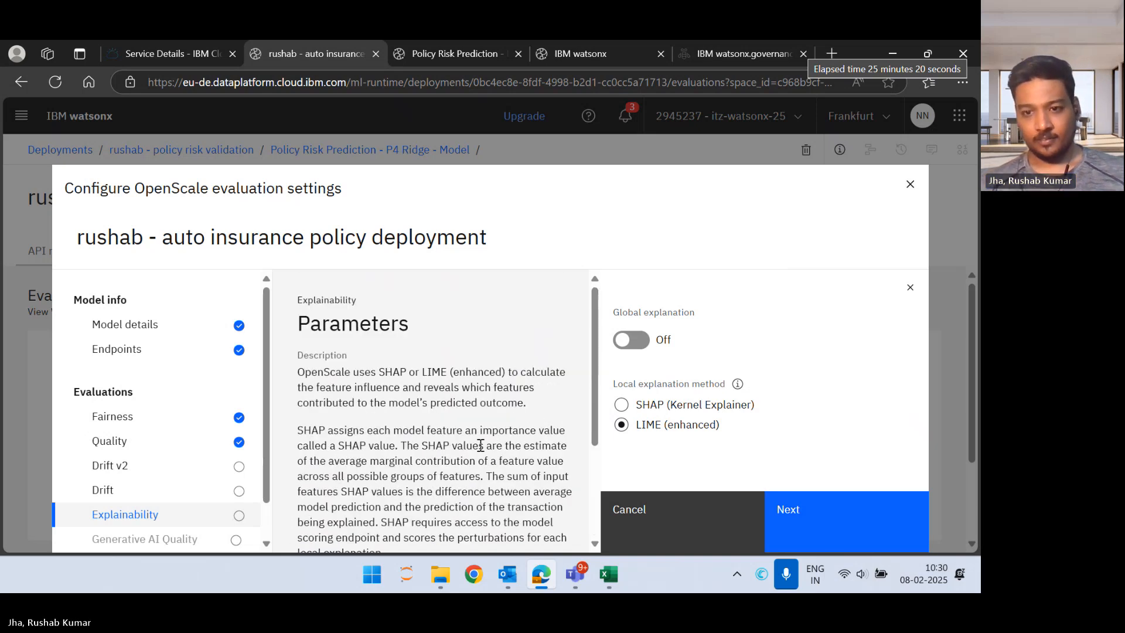
click(822, 514)
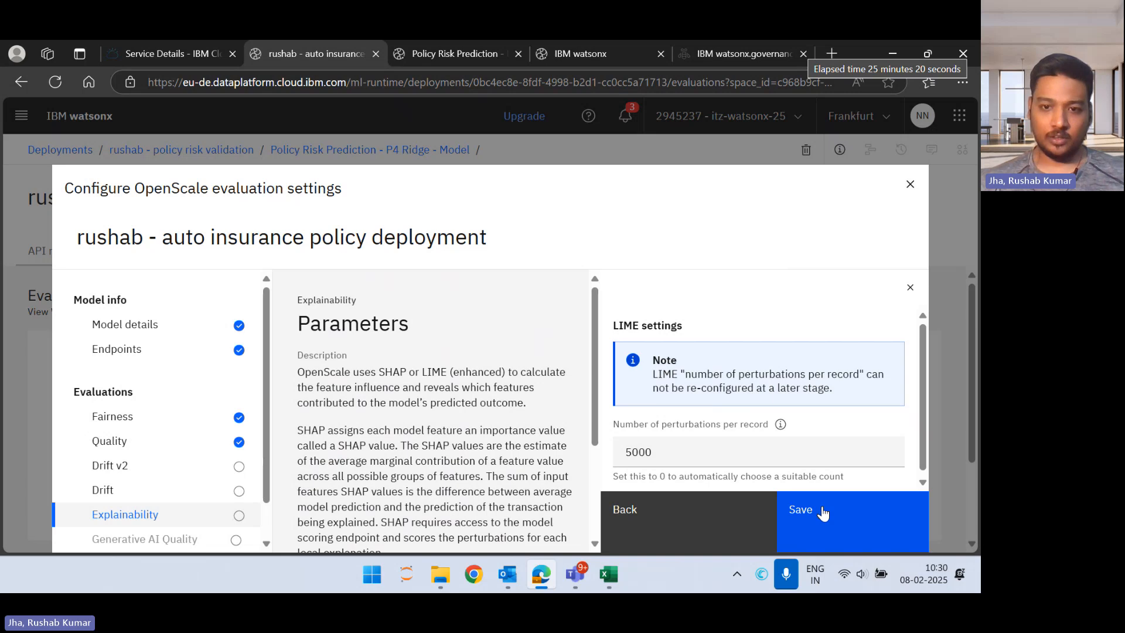
Step: Set the LIME number of perturbations per record to 500, save, review the Explainability settings and close the OpenScale configuration
click(749, 461)
key(BackSpace)
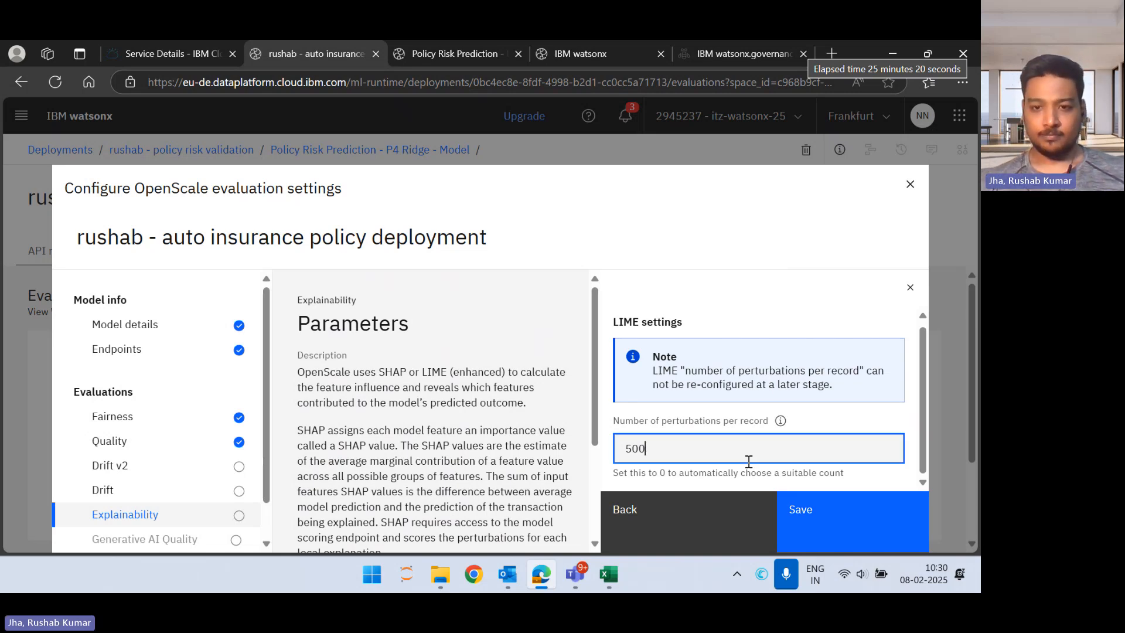
click(836, 508)
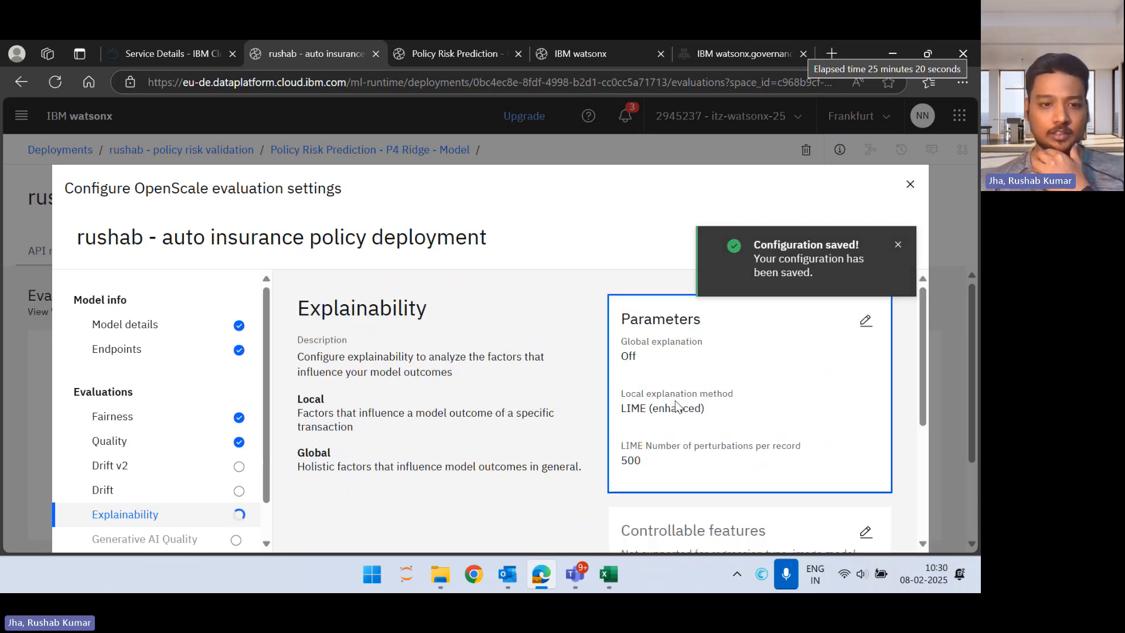
scroll(187, 460, down, 1)
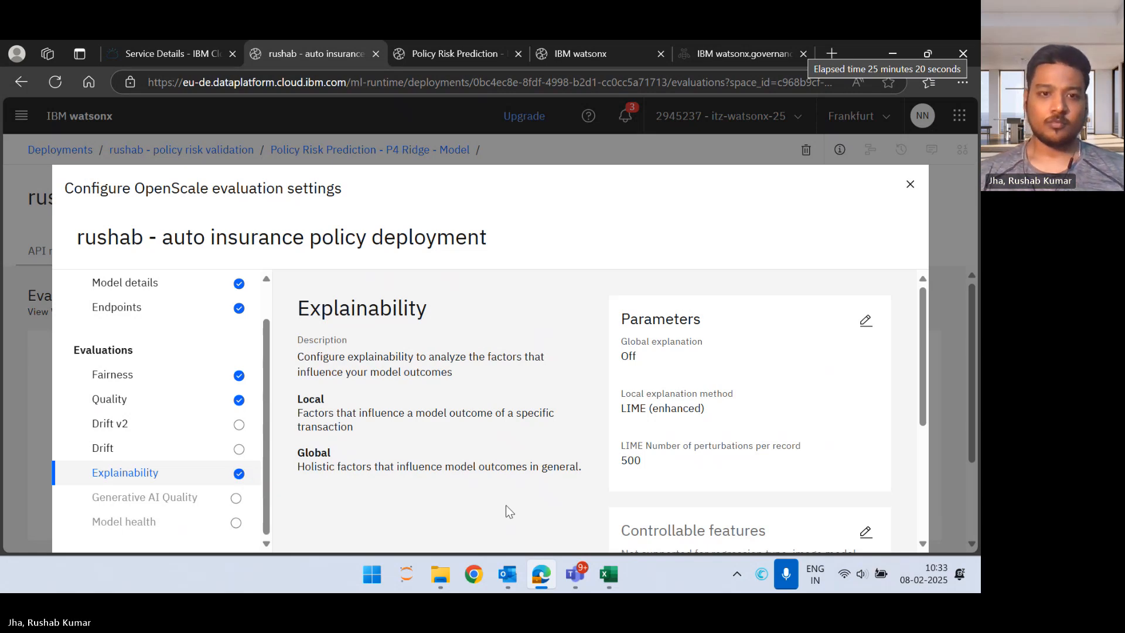
scroll(561, 404, down, 4)
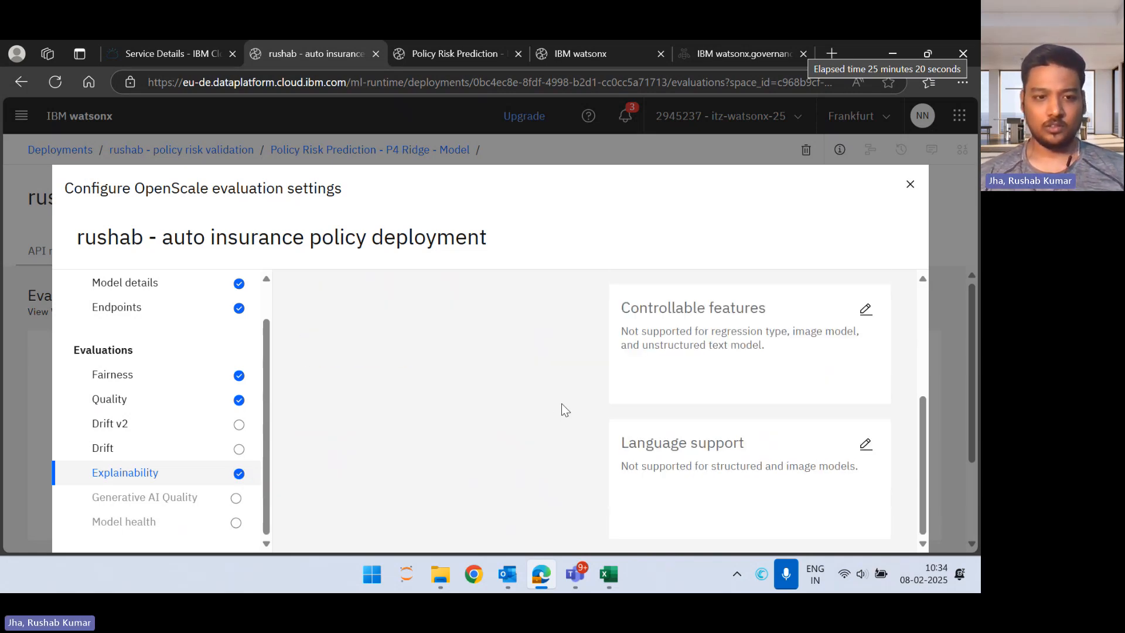
scroll(561, 403, up, 4)
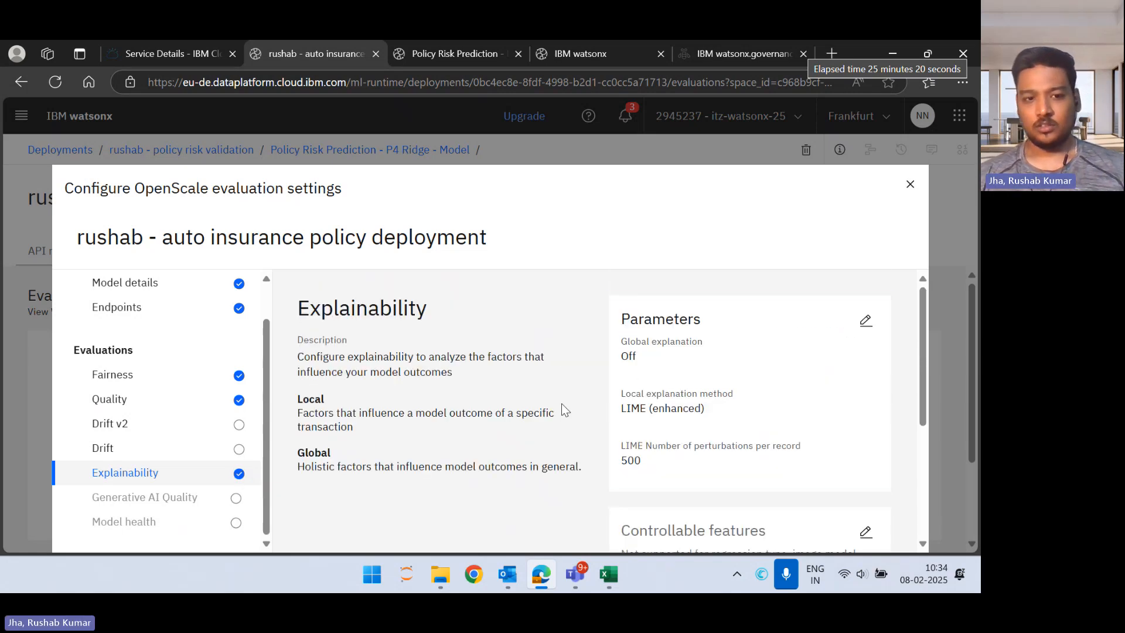
click(910, 184)
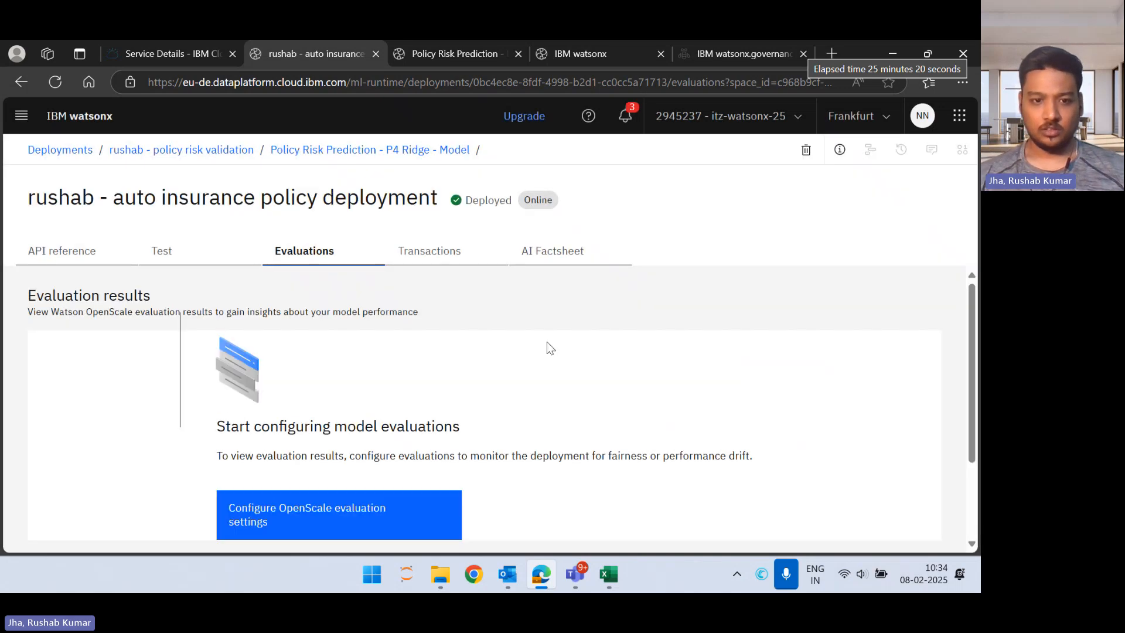
Step: Start an evaluation of the deployment and choose to import the test data from a CSV file
scroll(546, 343, down, 2)
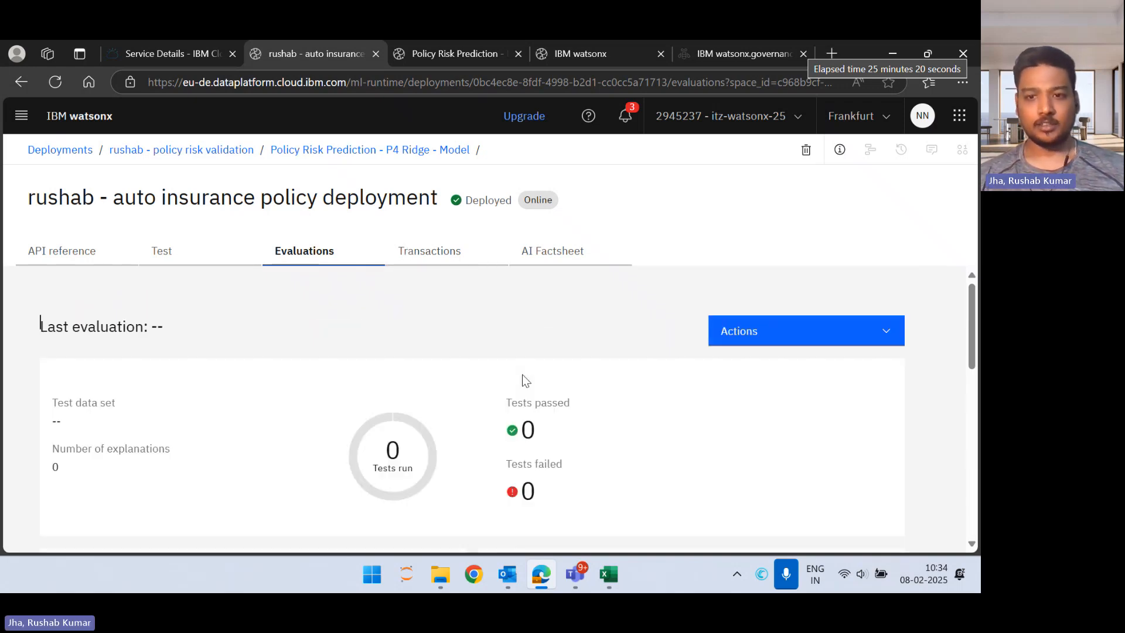
scroll(523, 375, down, 3)
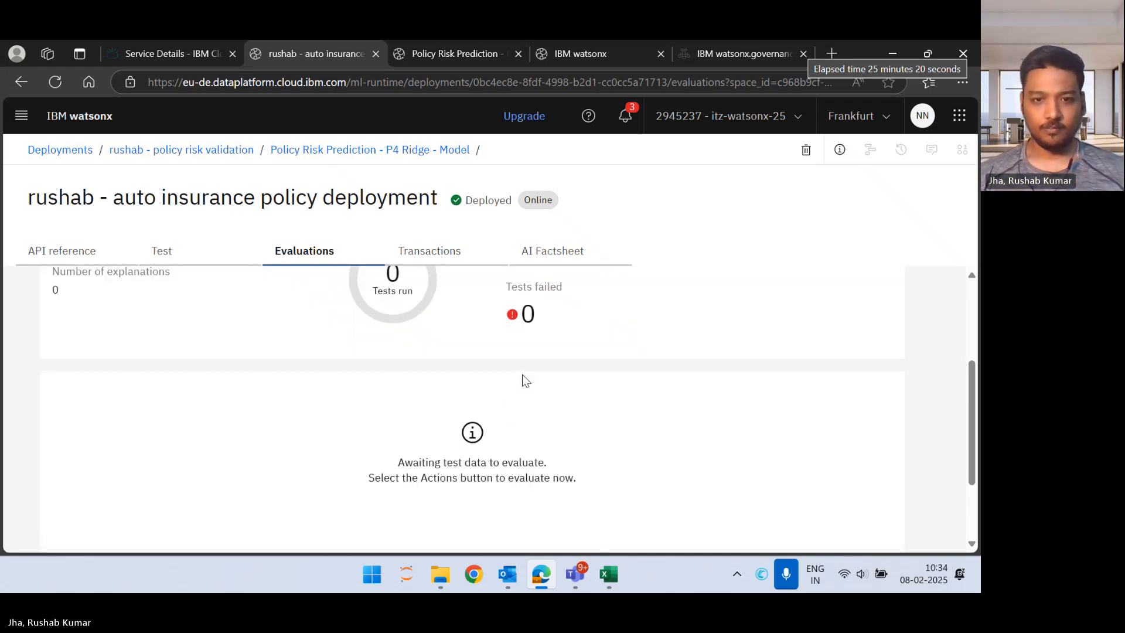
scroll(522, 375, up, 2)
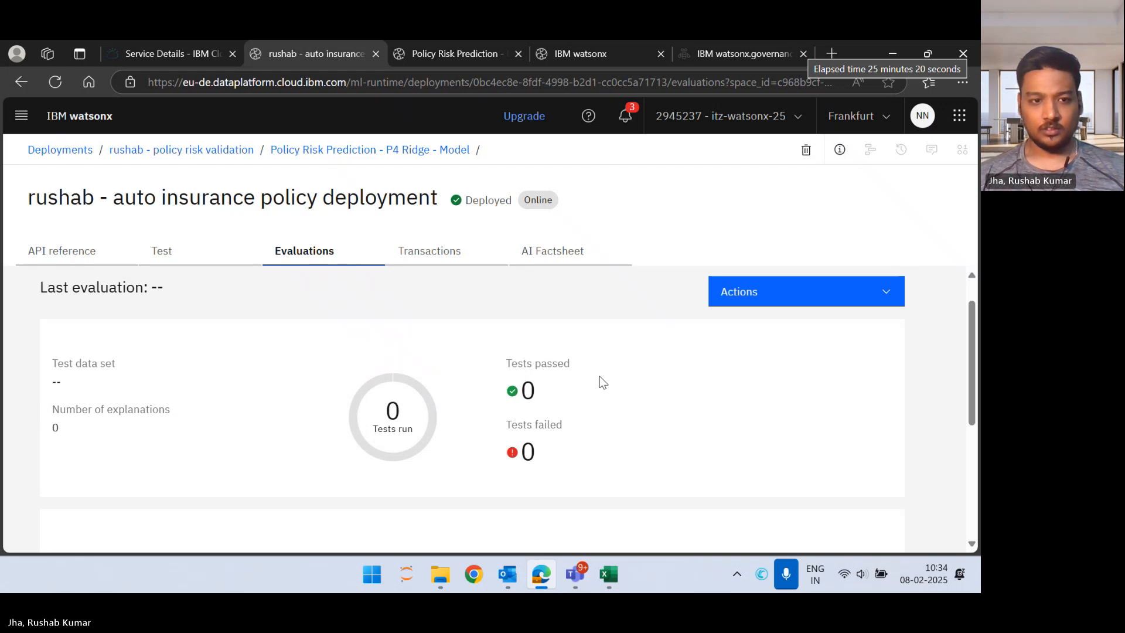
click(822, 296)
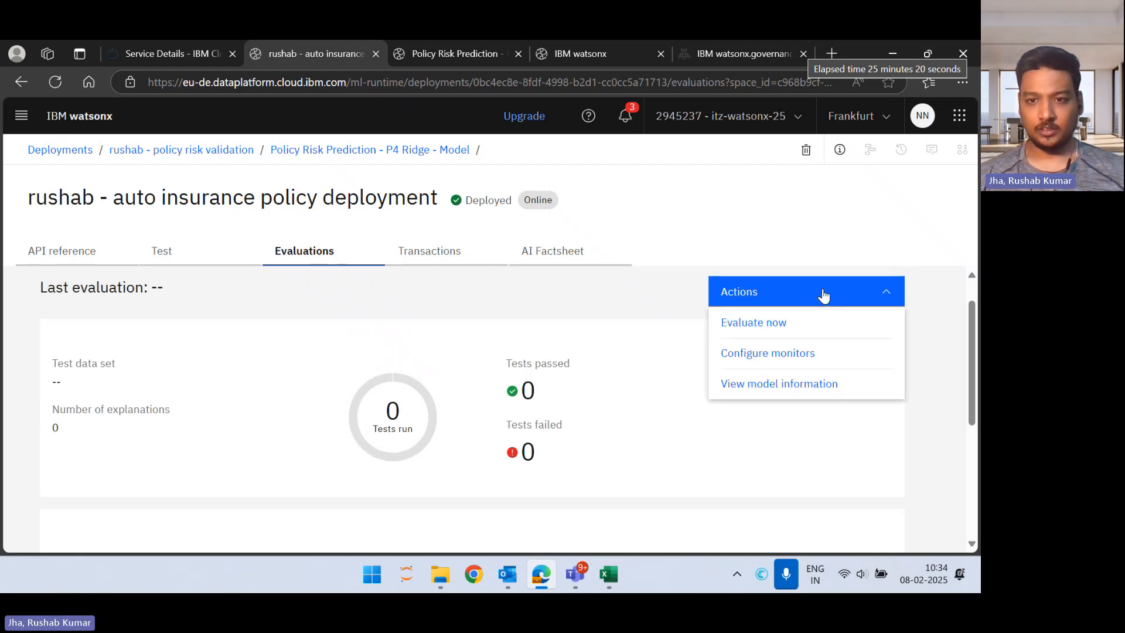
click(813, 334)
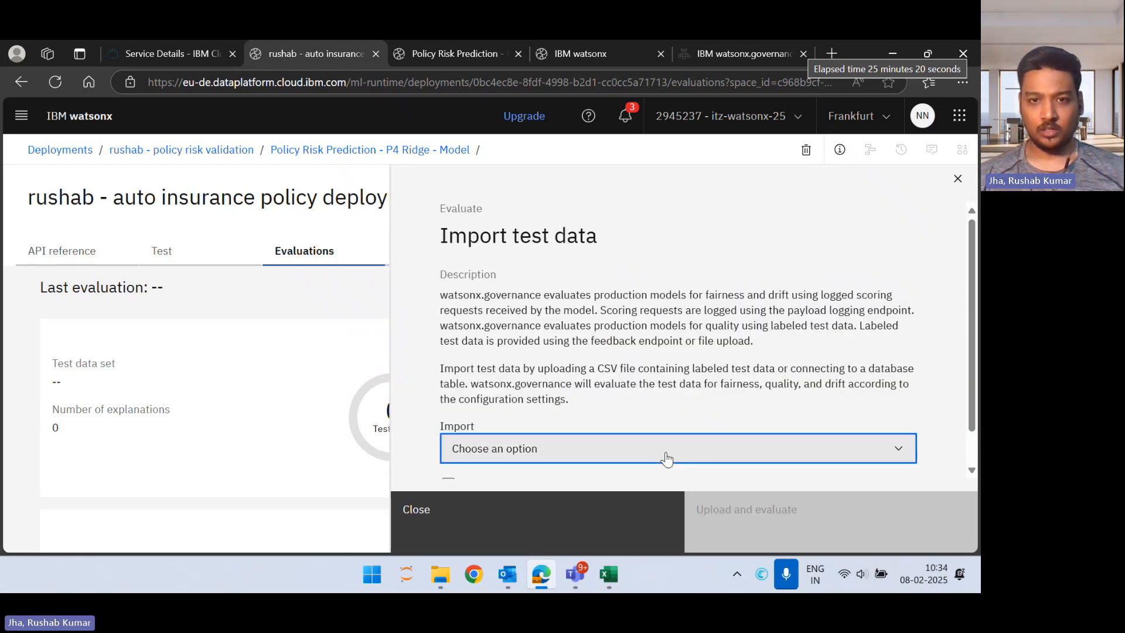
click(667, 459)
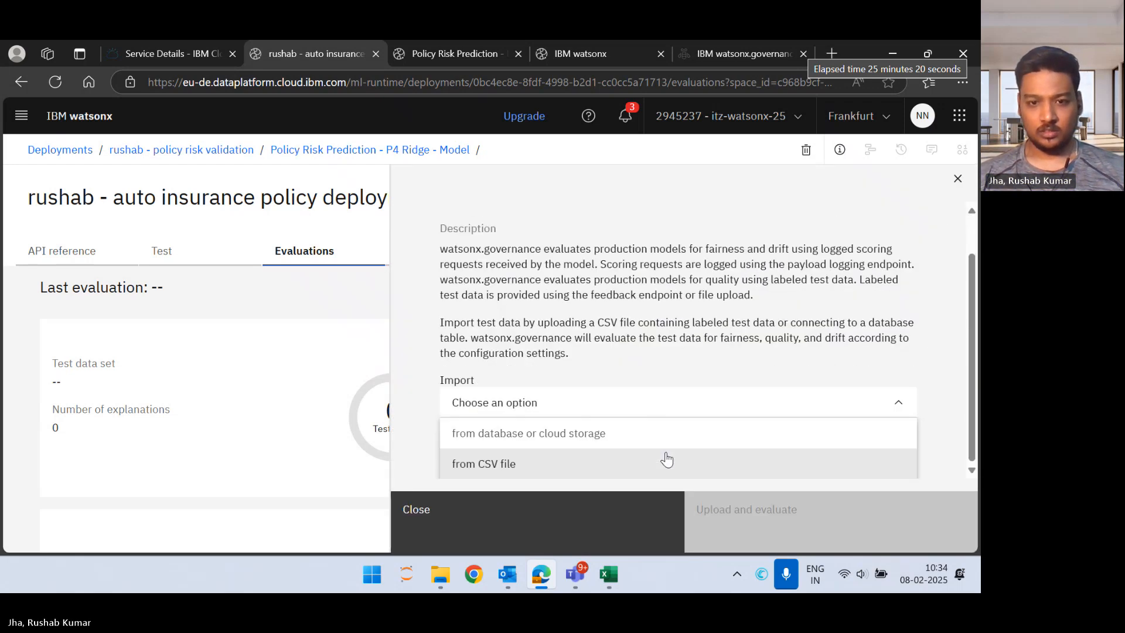
click(667, 460)
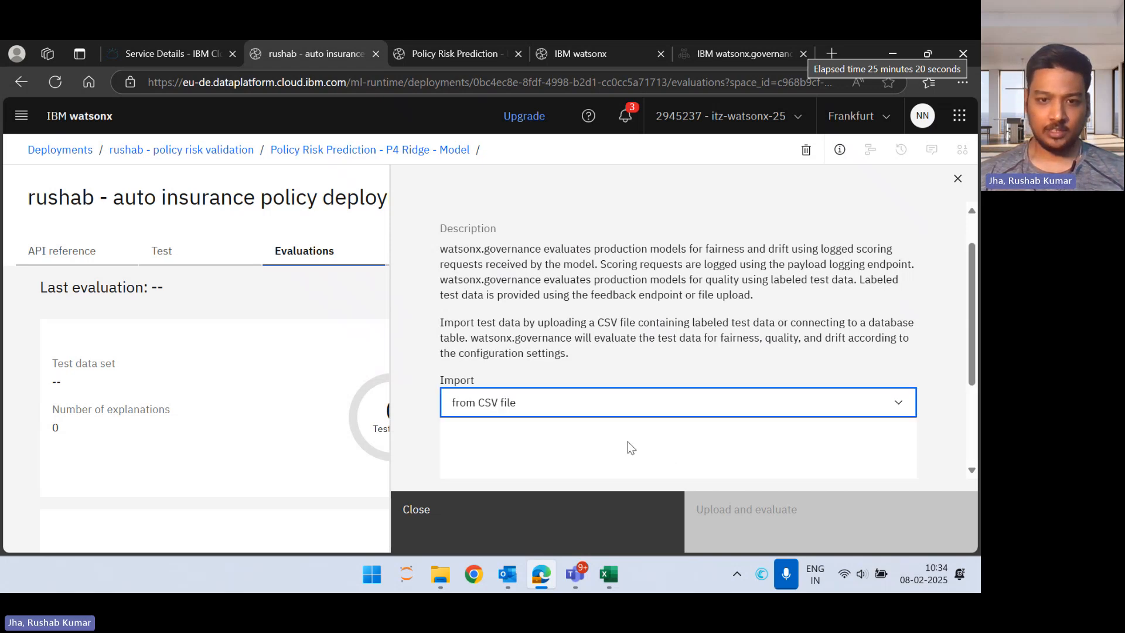
Step: Upload policy_risk_eval.csv from Downloads as the test data set, leave model output unmarked and run the evaluation
scroll(627, 446, down, 2)
click(677, 372)
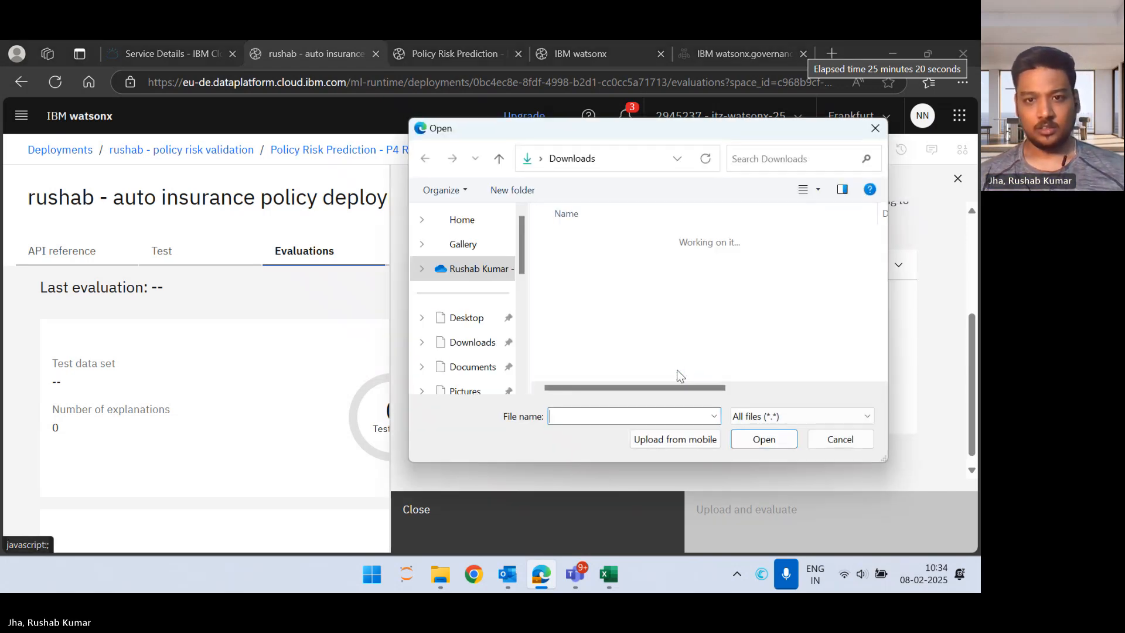
click(593, 258)
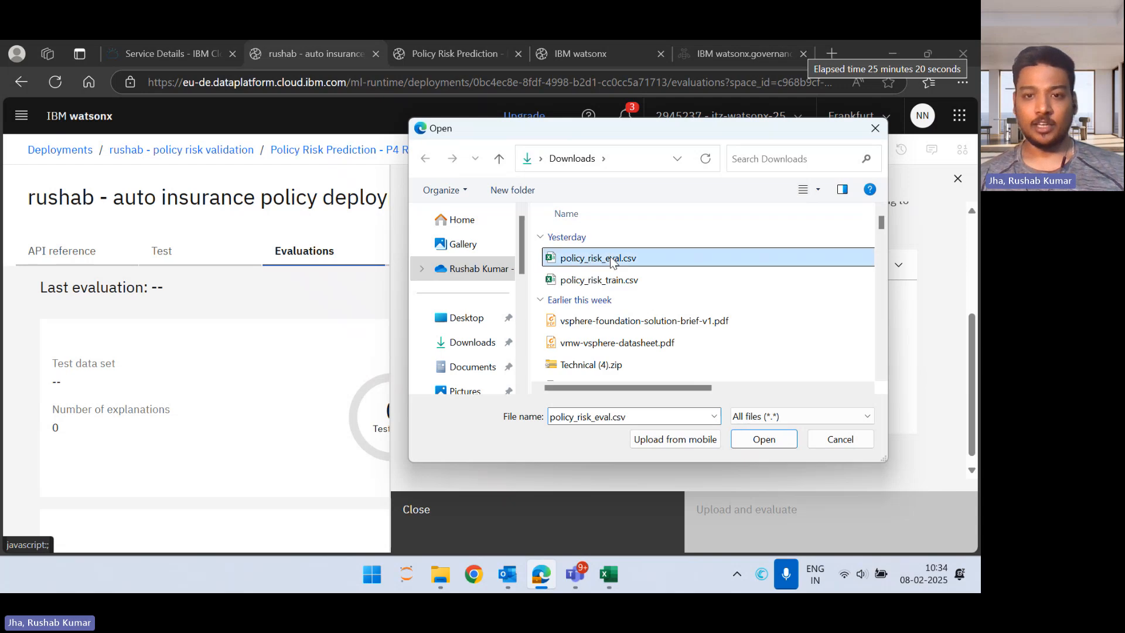
click(765, 440)
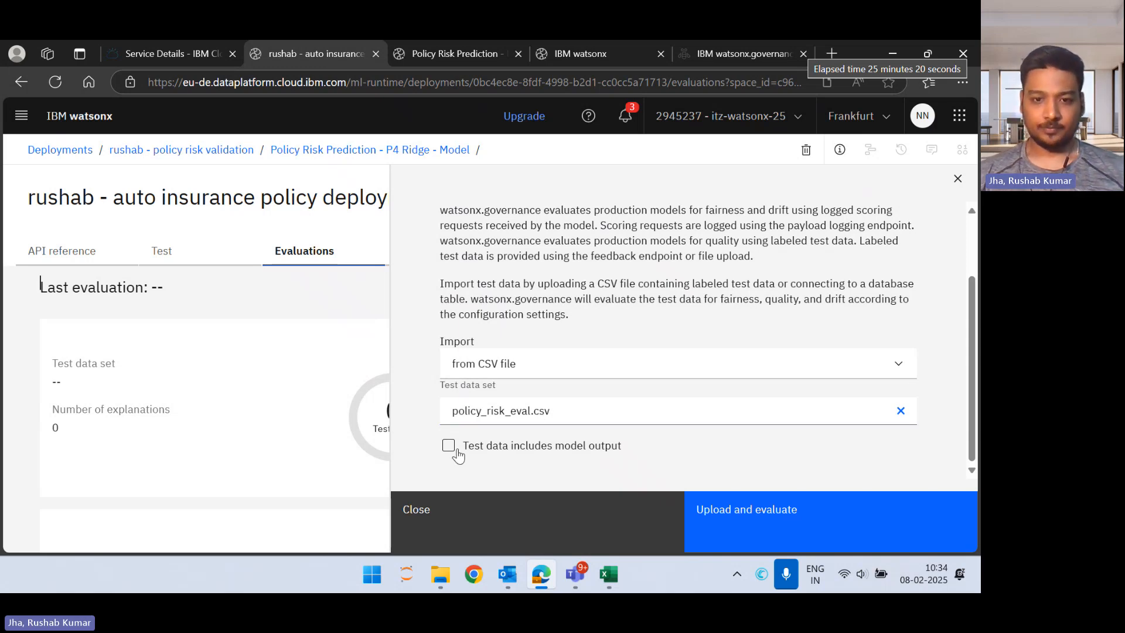
click(826, 521)
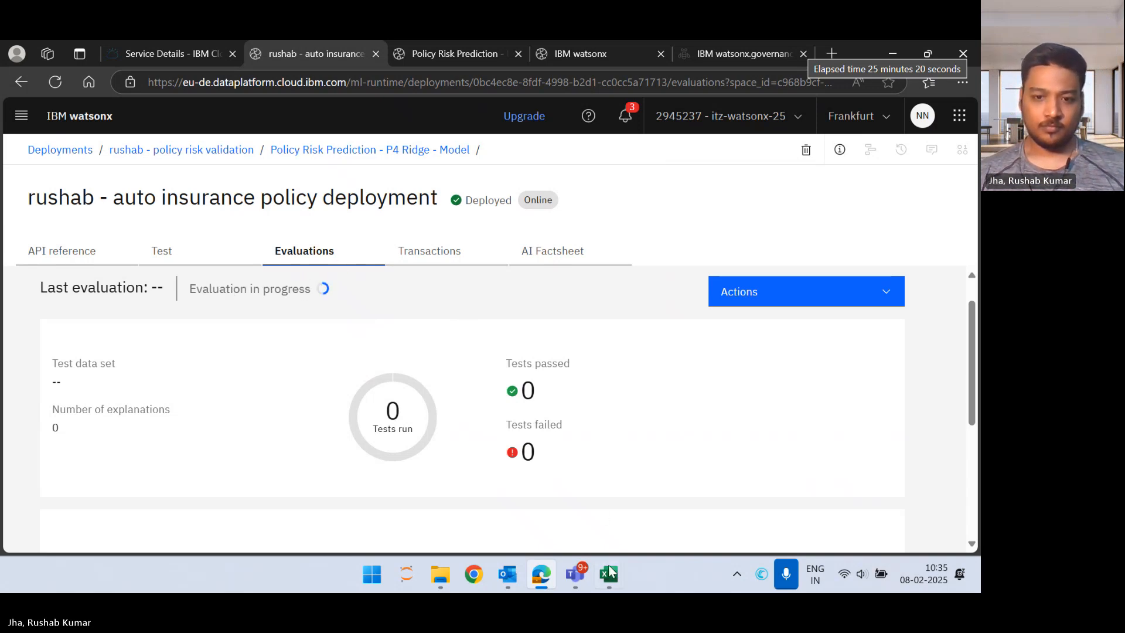
Step: Switch to the policy_risk_eval workbook in Excel and examine its columns from HOTSPOT1 through MINORITY and RISK
mouse_move(617, 575)
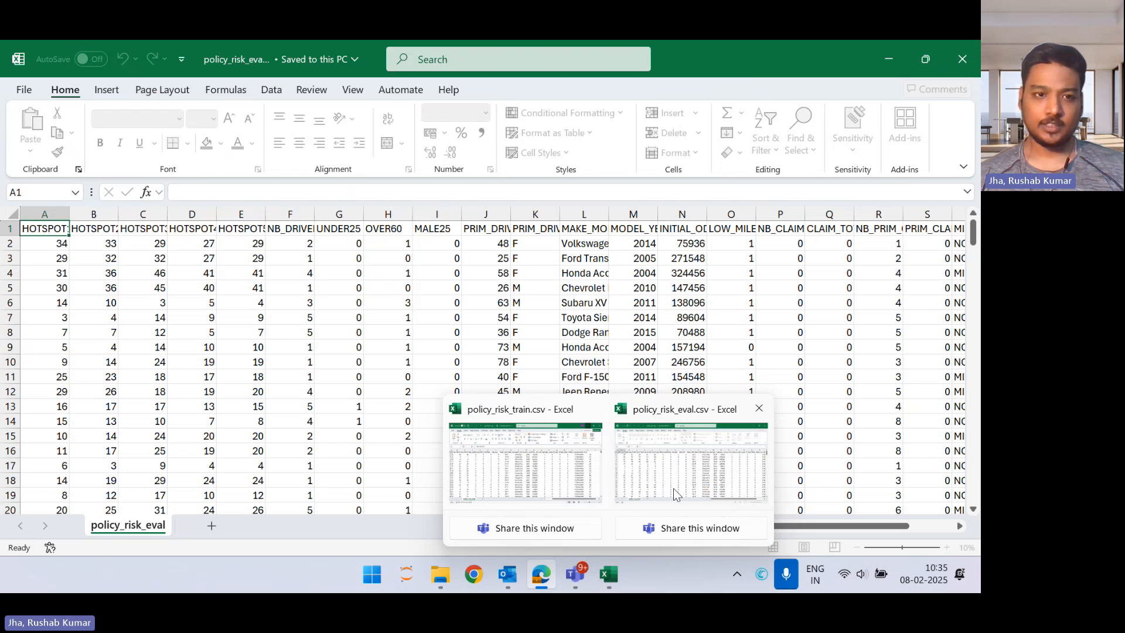
click(673, 487)
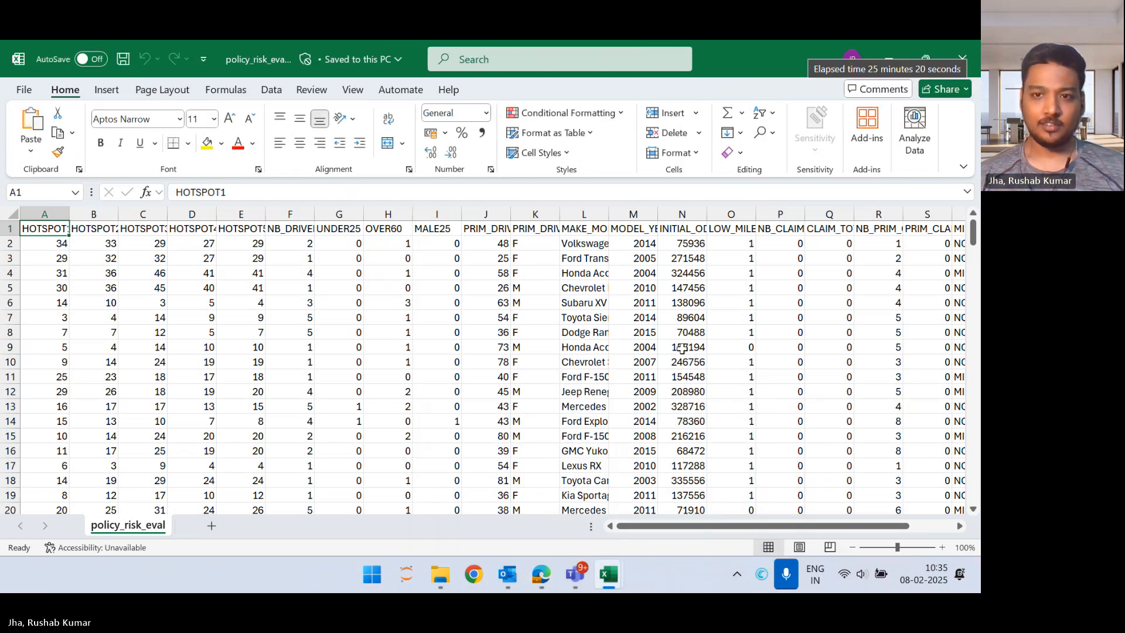
scroll(664, 415, right, 3)
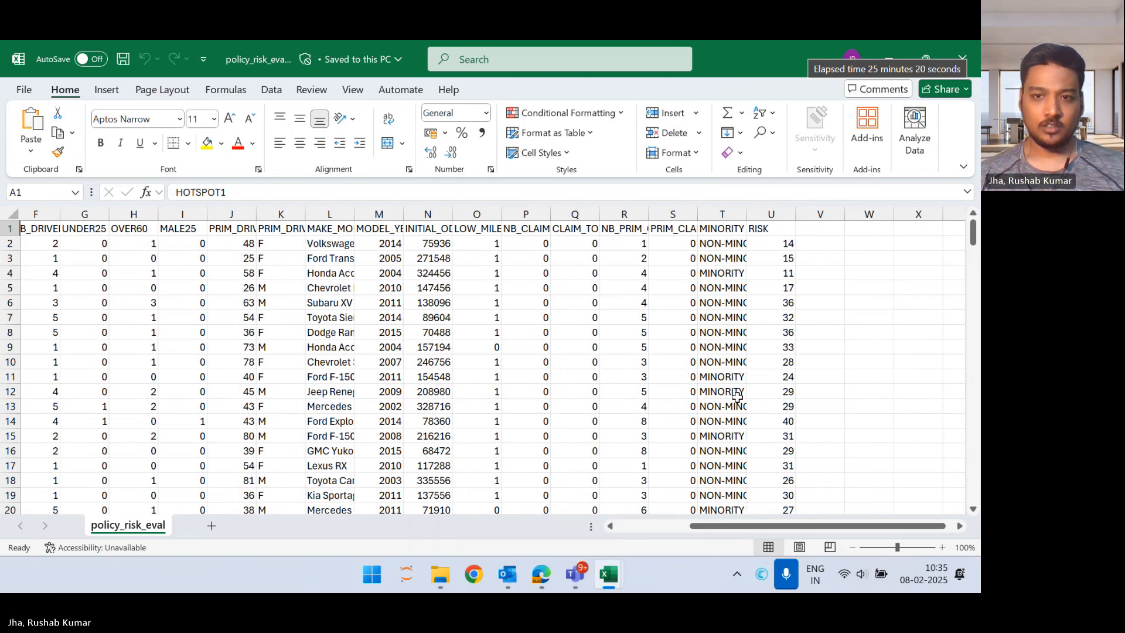
scroll(738, 398, left, 3)
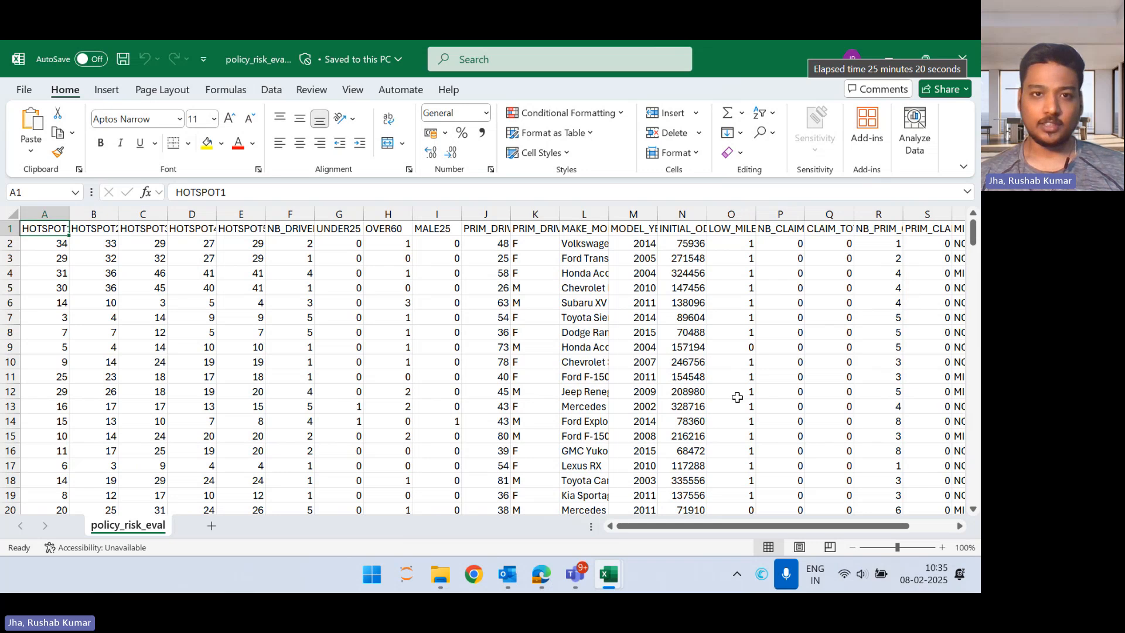
click(769, 54)
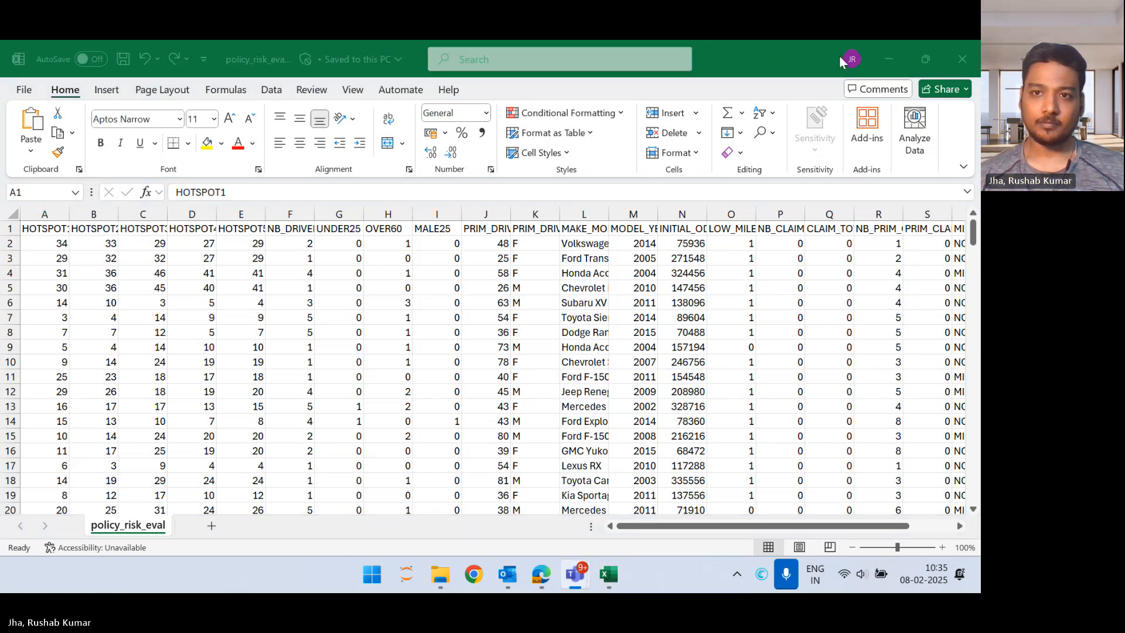
Step: Leave the policy_risk_eval workbook for the deployment's evaluation results in the browser and open the Fairness monitor details
click(887, 58)
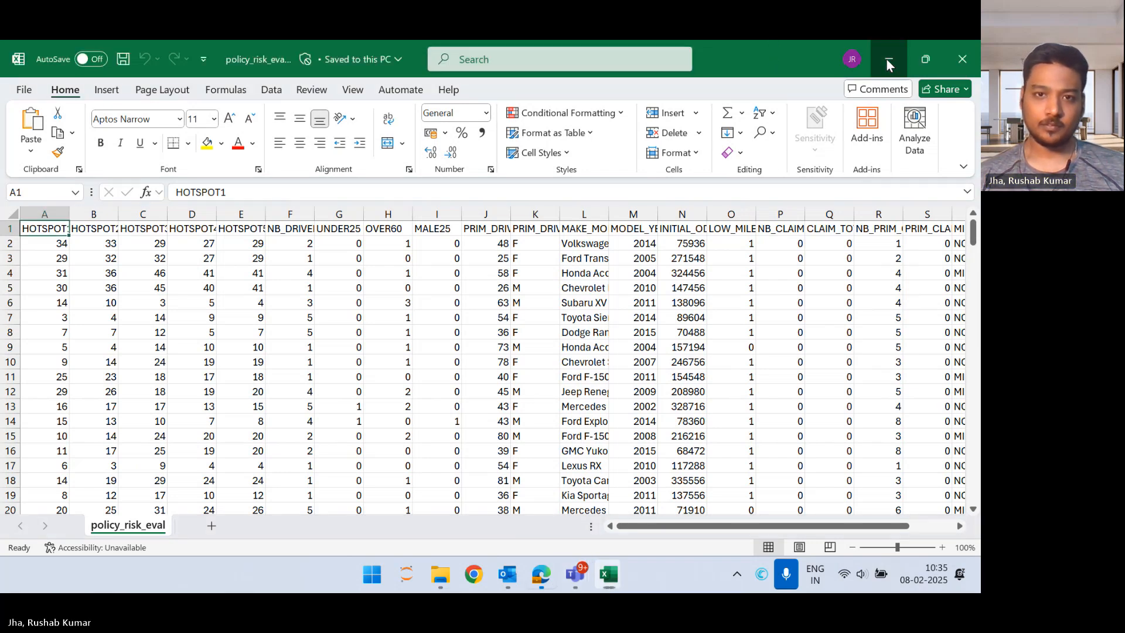
scroll(566, 374, down, 1)
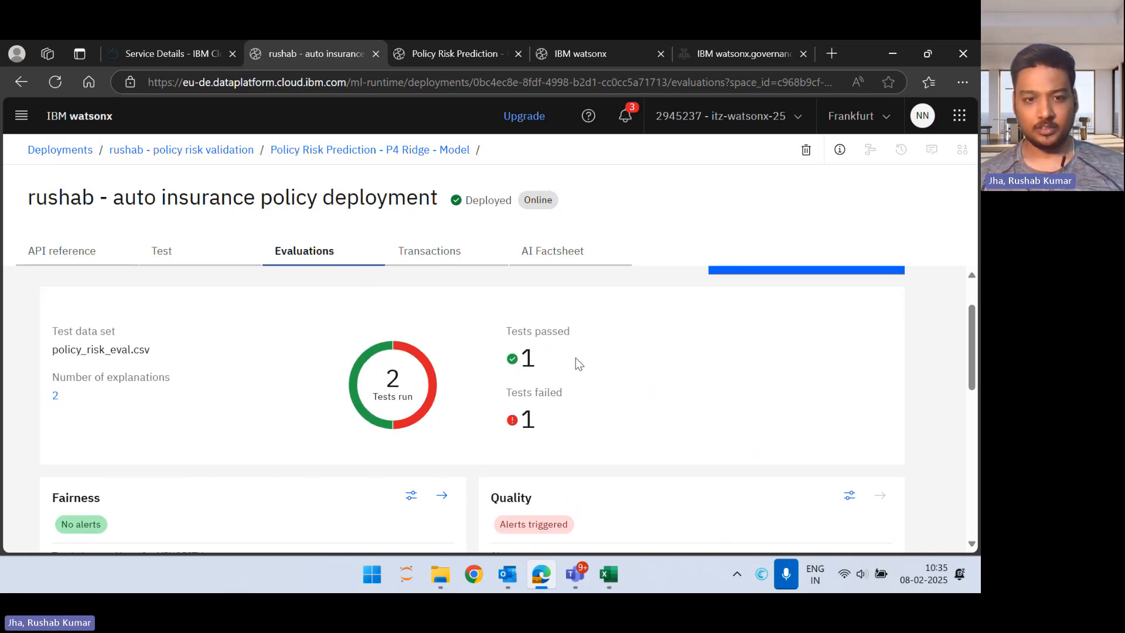
scroll(576, 357, down, 3)
click(442, 393)
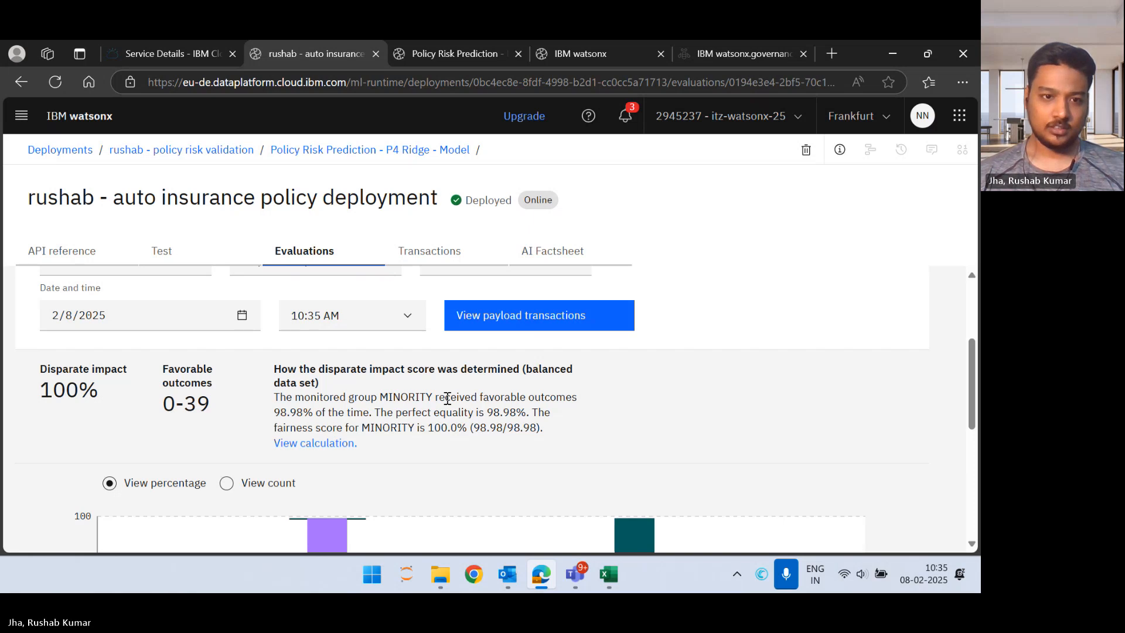
Step: Examine how the MINORITY disparate impact score was determined and compare favorable outcomes, fairness baseline and acceptable fairness for both groups
scroll(447, 398, down, 4)
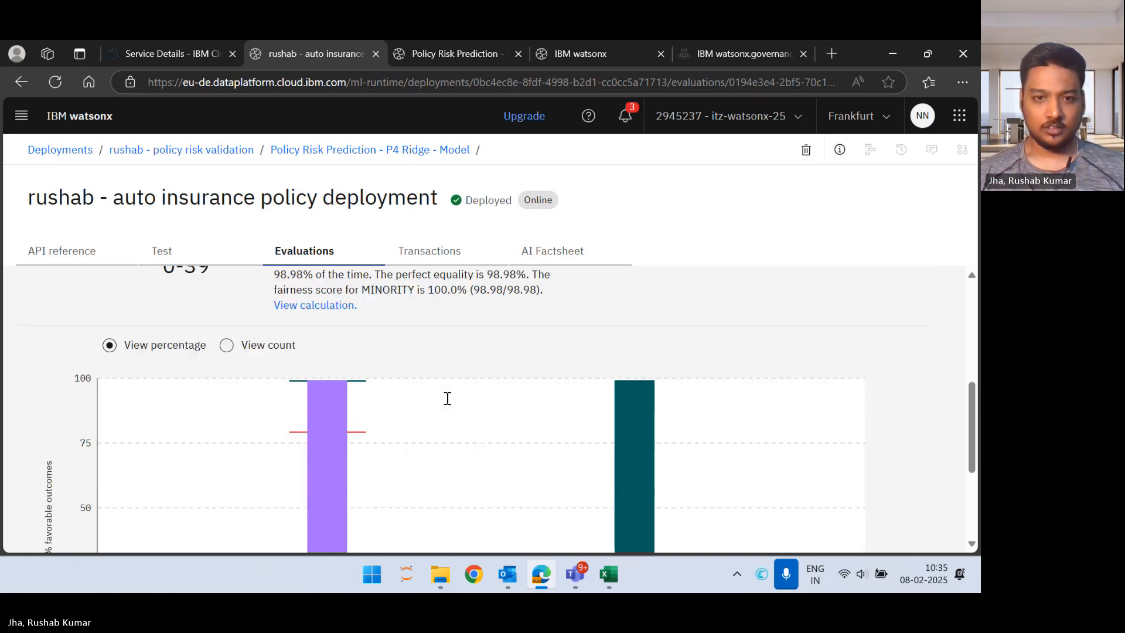
scroll(447, 402, up, 1)
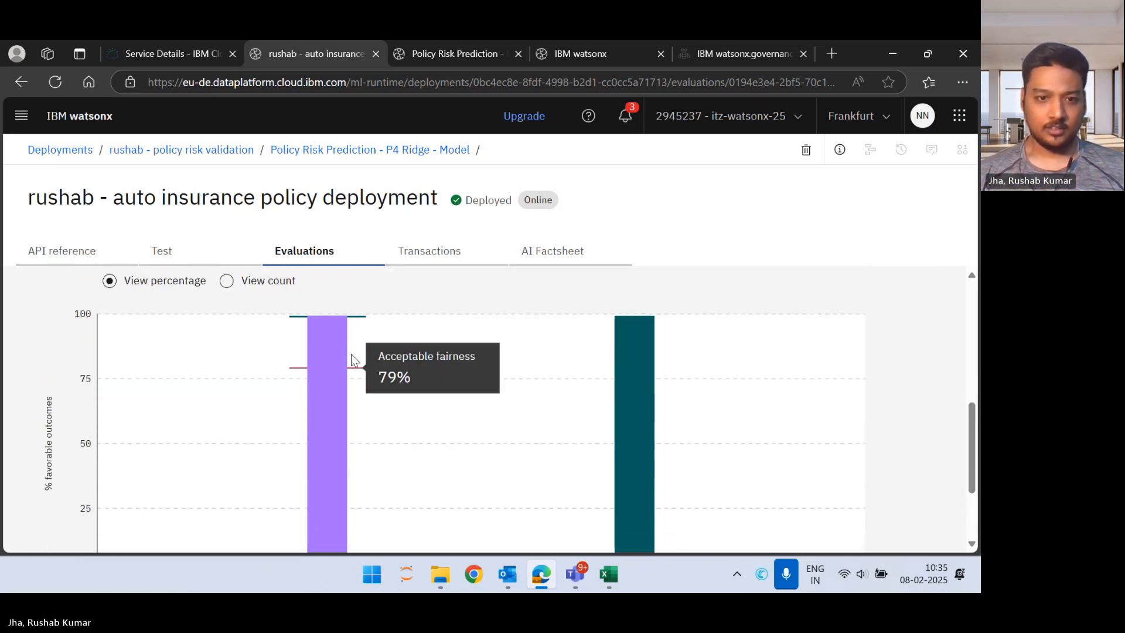
scroll(339, 420, up, 1)
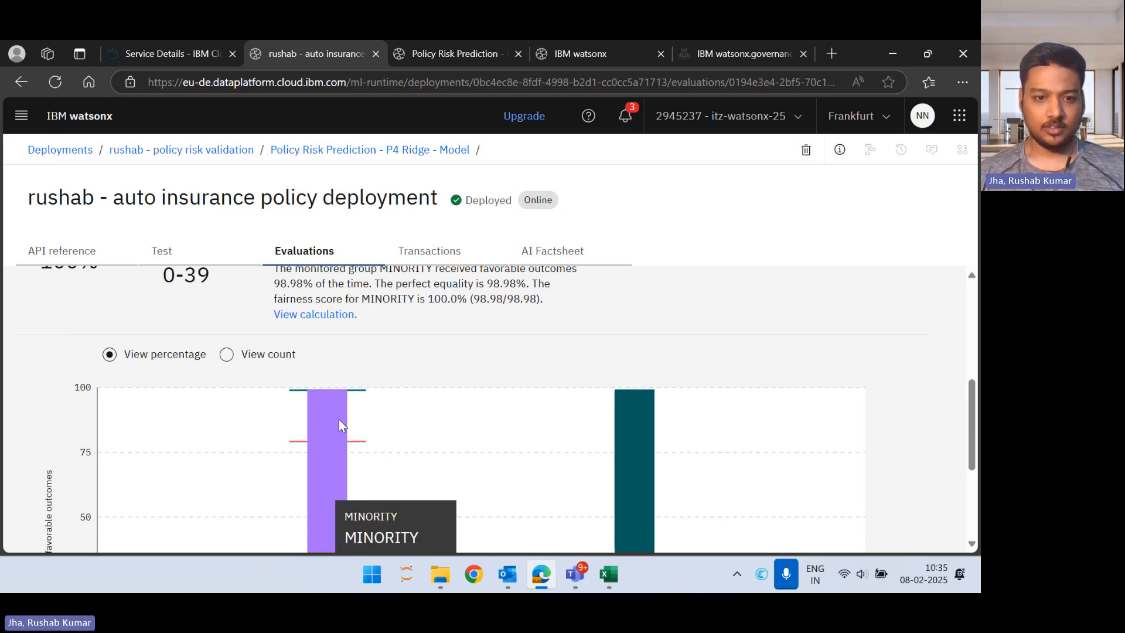
scroll(339, 420, down, 2)
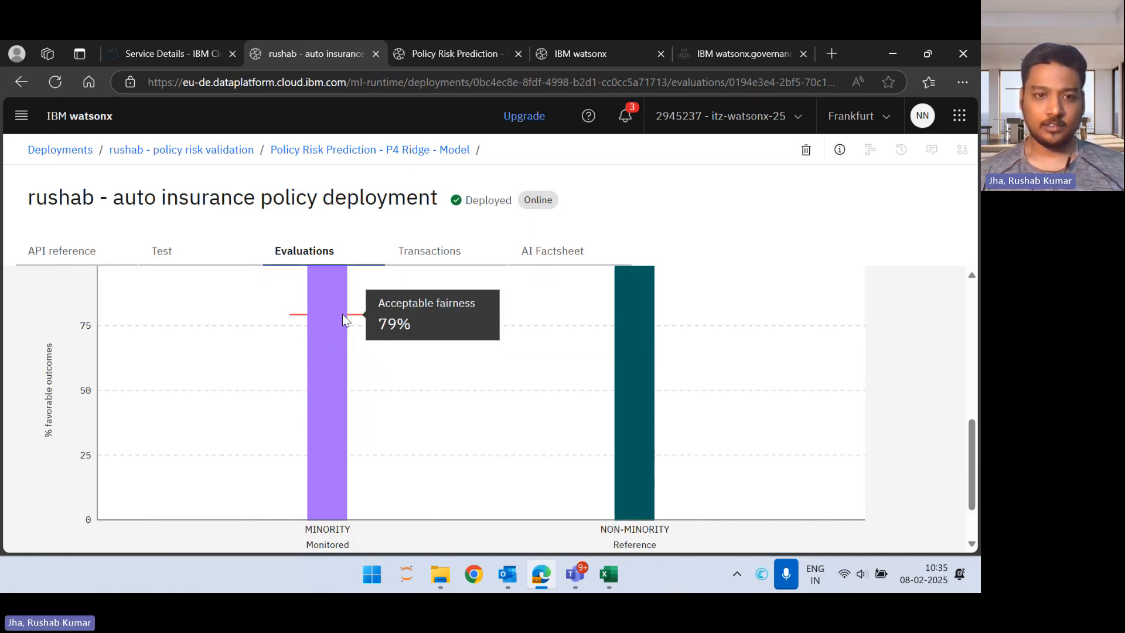
scroll(346, 327, up, 1)
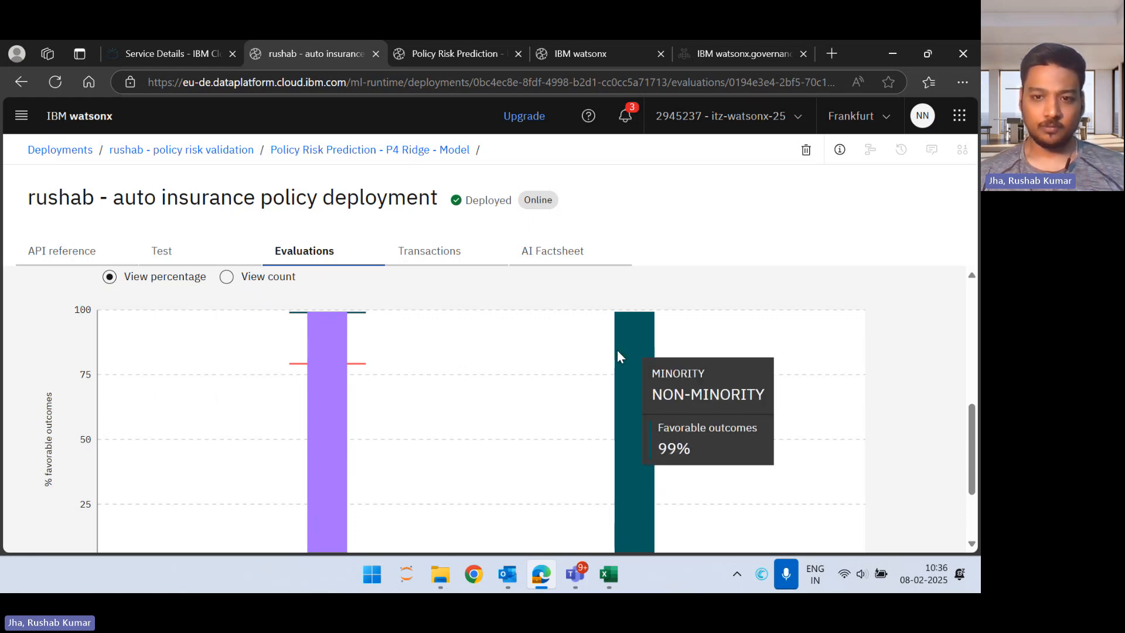
scroll(341, 355, down, 2)
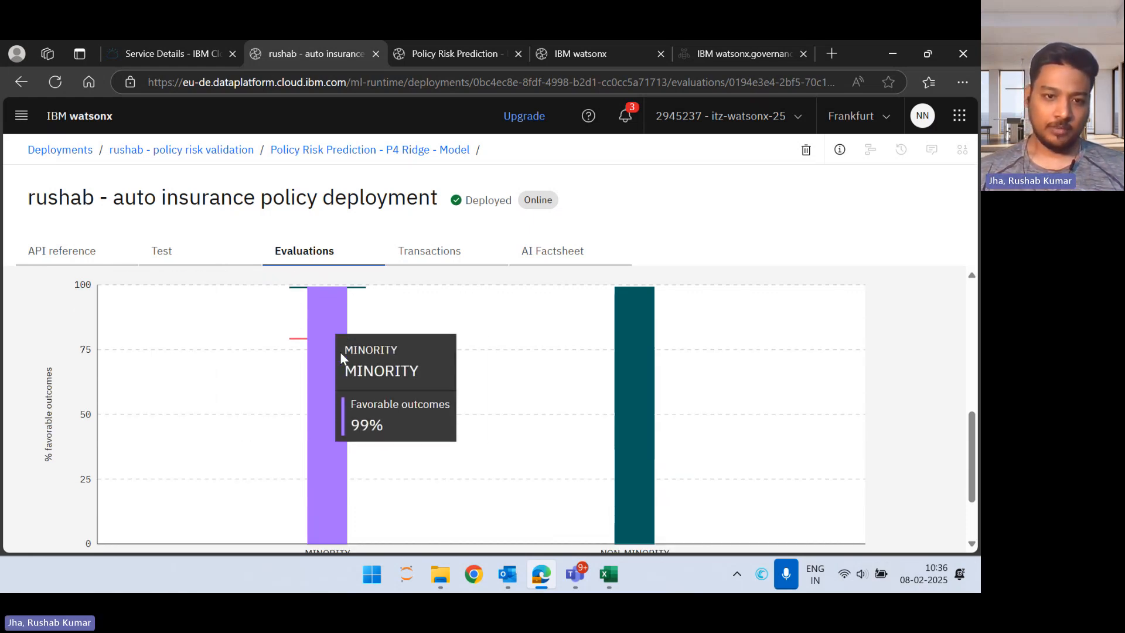
scroll(342, 371, up, 4)
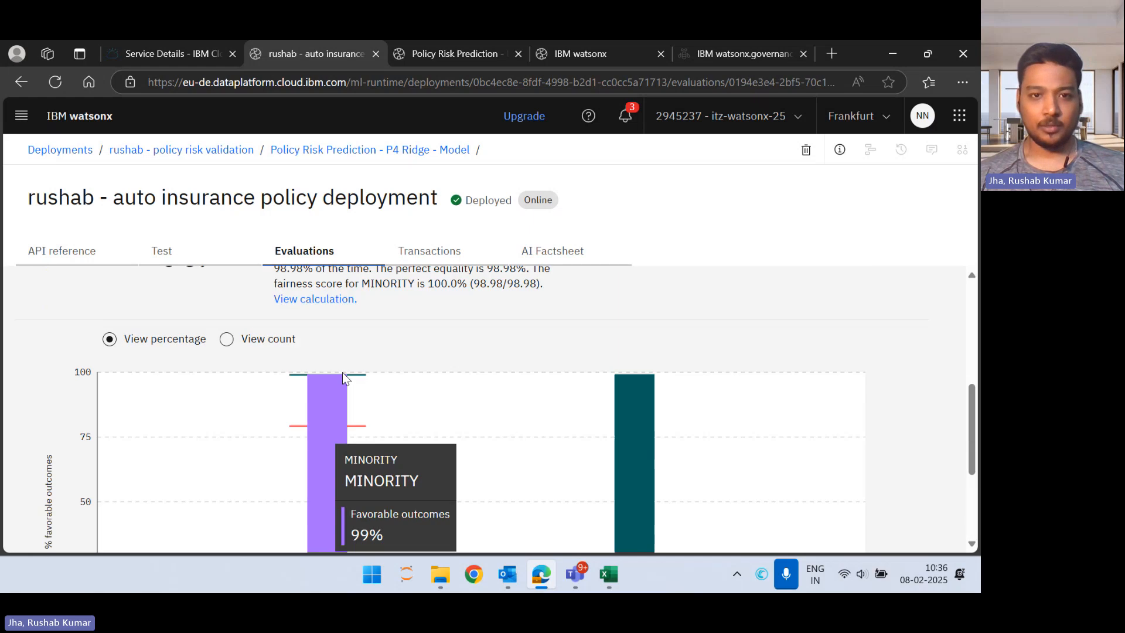
scroll(344, 373, up, 1)
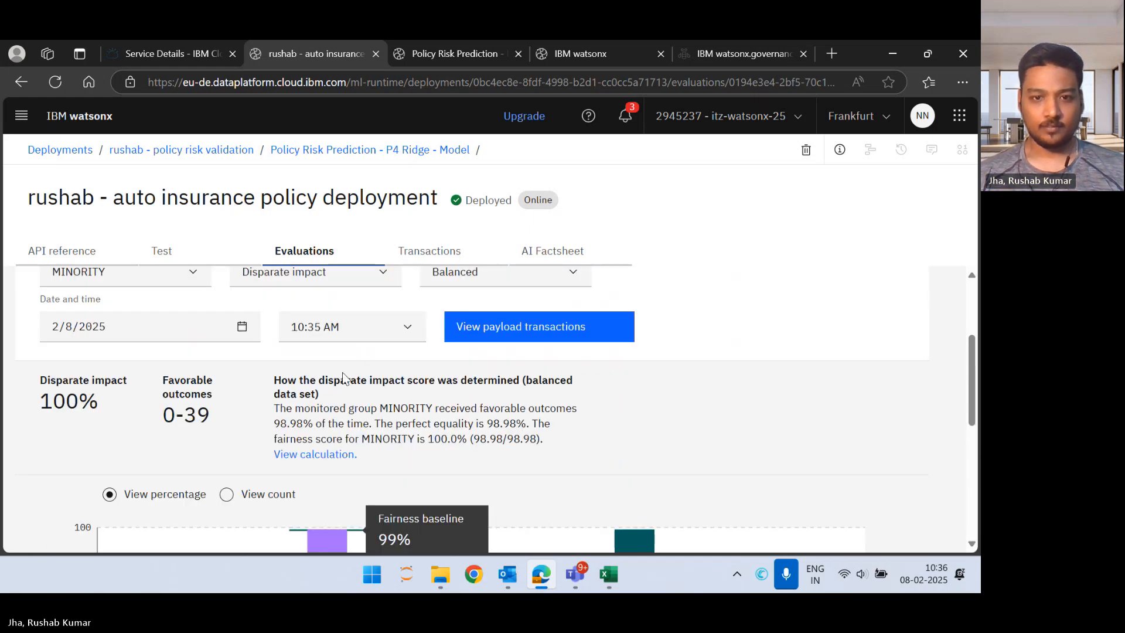
scroll(548, 323, up, 1)
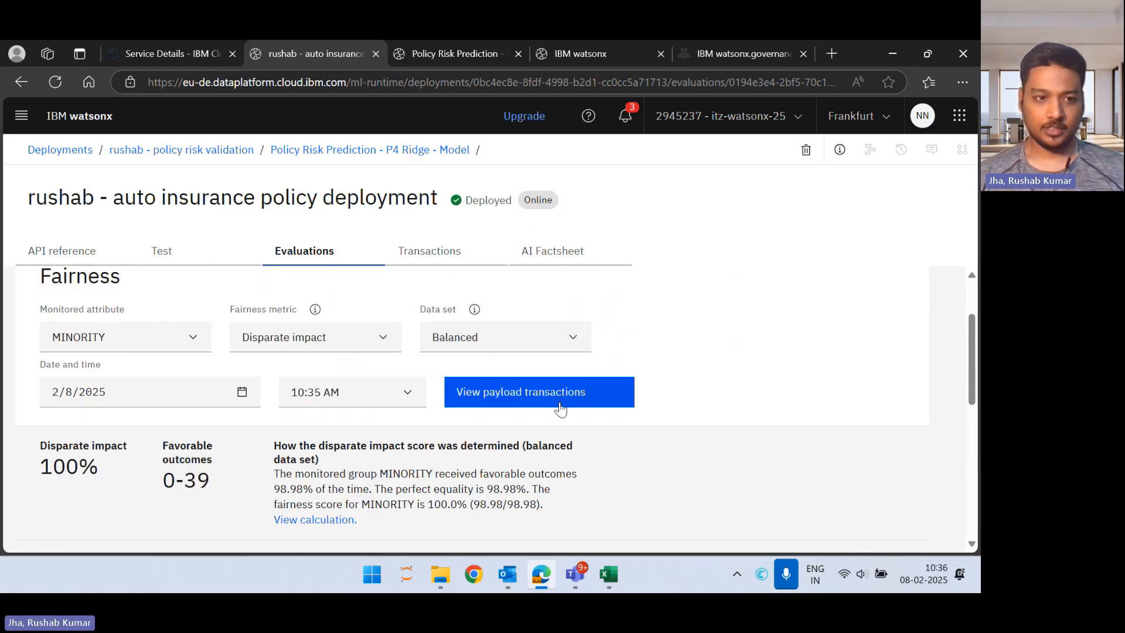
Step: View the payload transactions behind the fairness result and explain the prediction of the NON-MINORITY transaction ending in 1-104
click(521, 391)
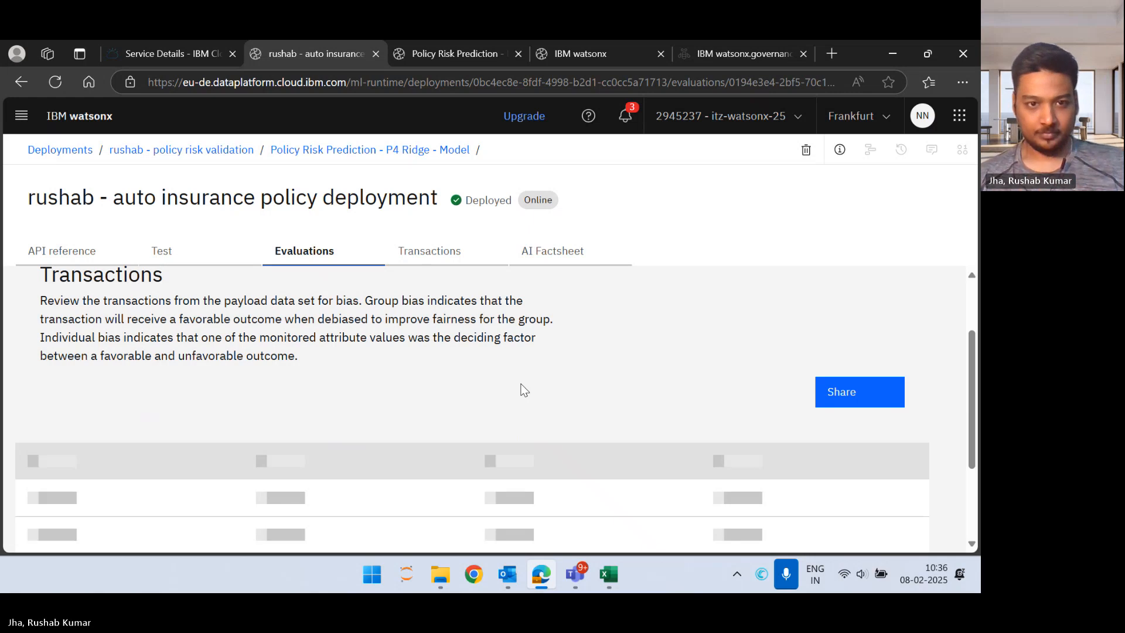
scroll(524, 389, down, 4)
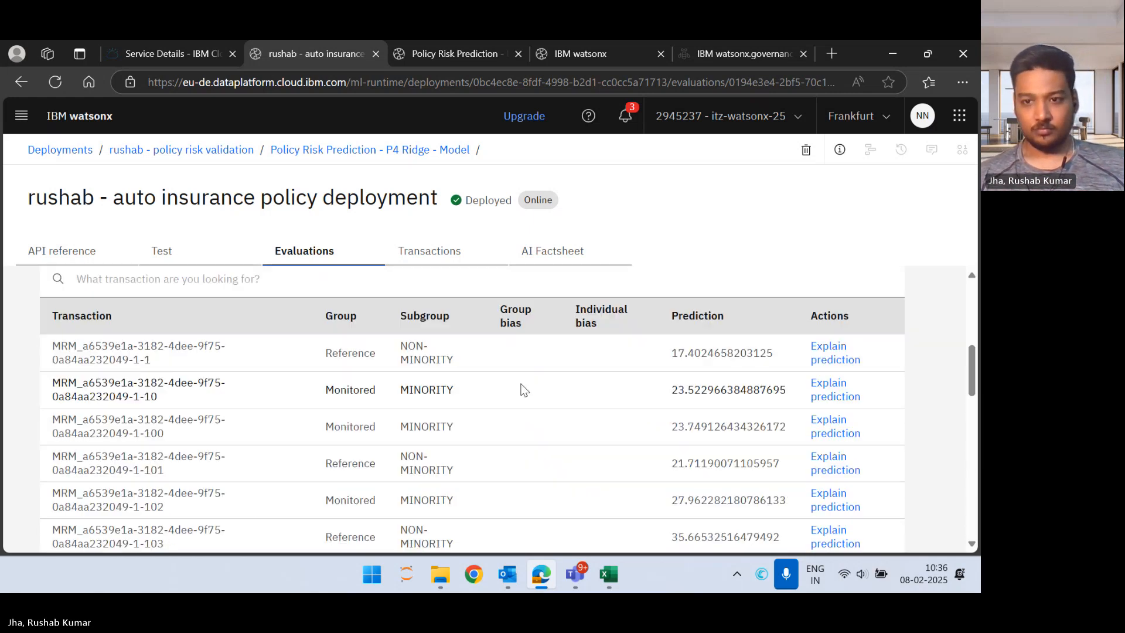
scroll(523, 390, down, 3)
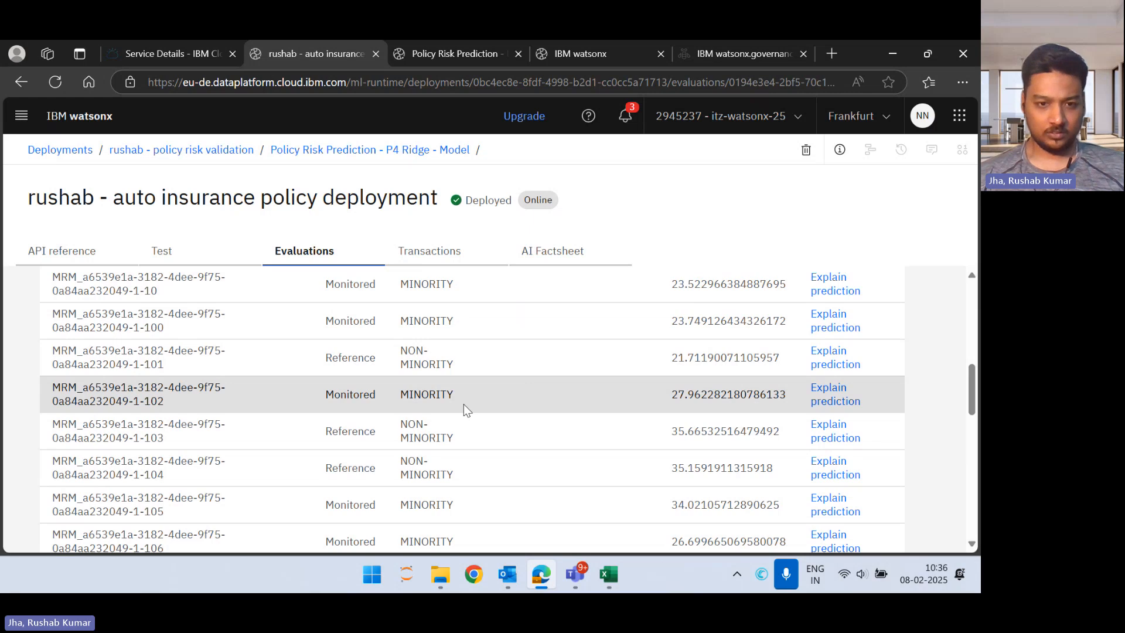
click(829, 463)
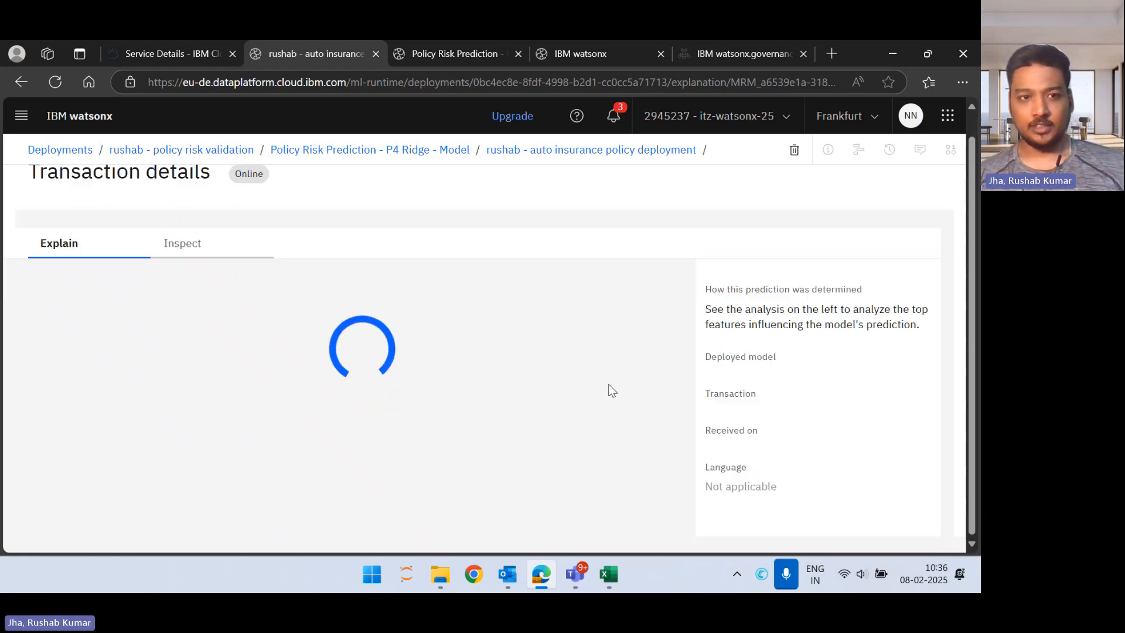
Step: Examine the LIME feature influence chart, checking the relative weights of features such as PRIM_DRIVER_GENDER, INITIAL_ODOMETER, MODEL_YEAR and MAKE_MODEL
scroll(610, 389, down, 1)
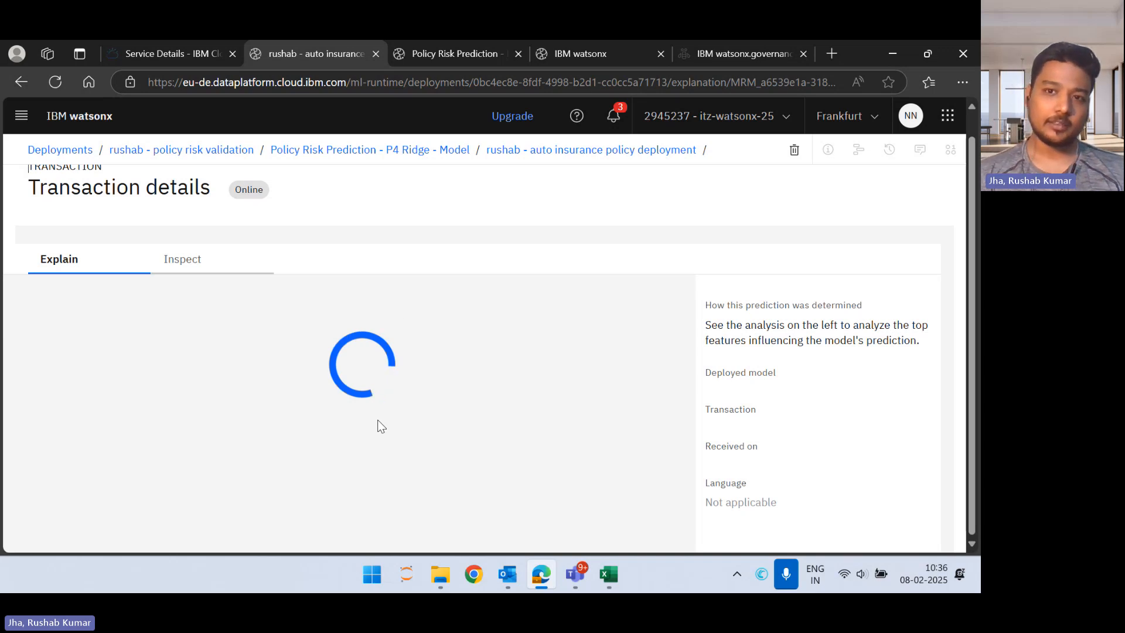
scroll(379, 419, down, 5)
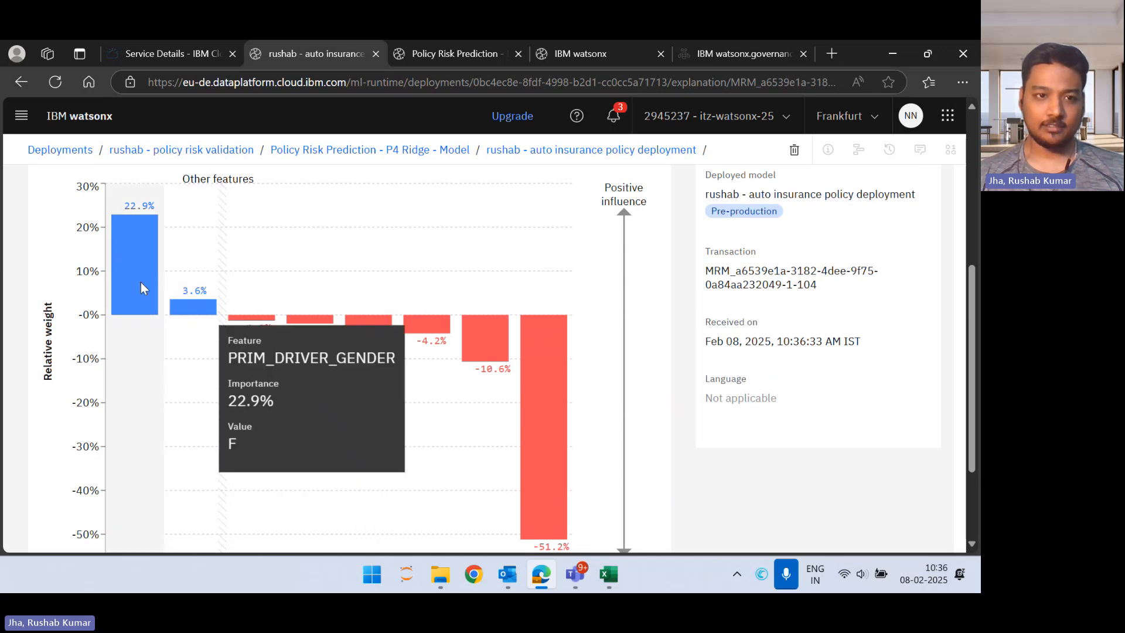
mouse_move(183, 294)
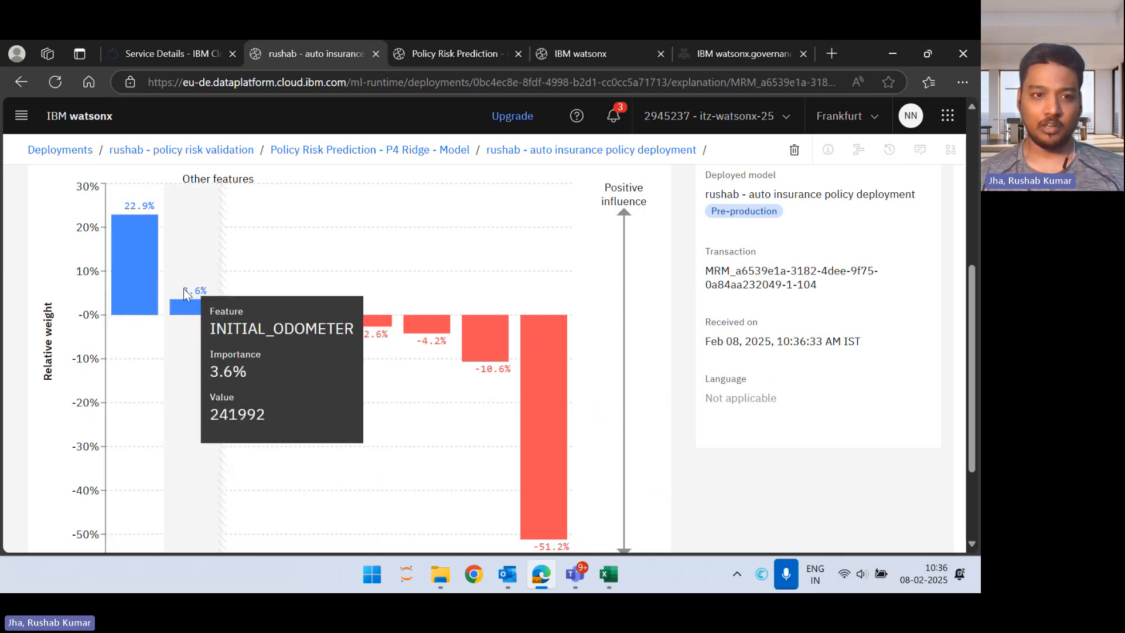
mouse_move(137, 288)
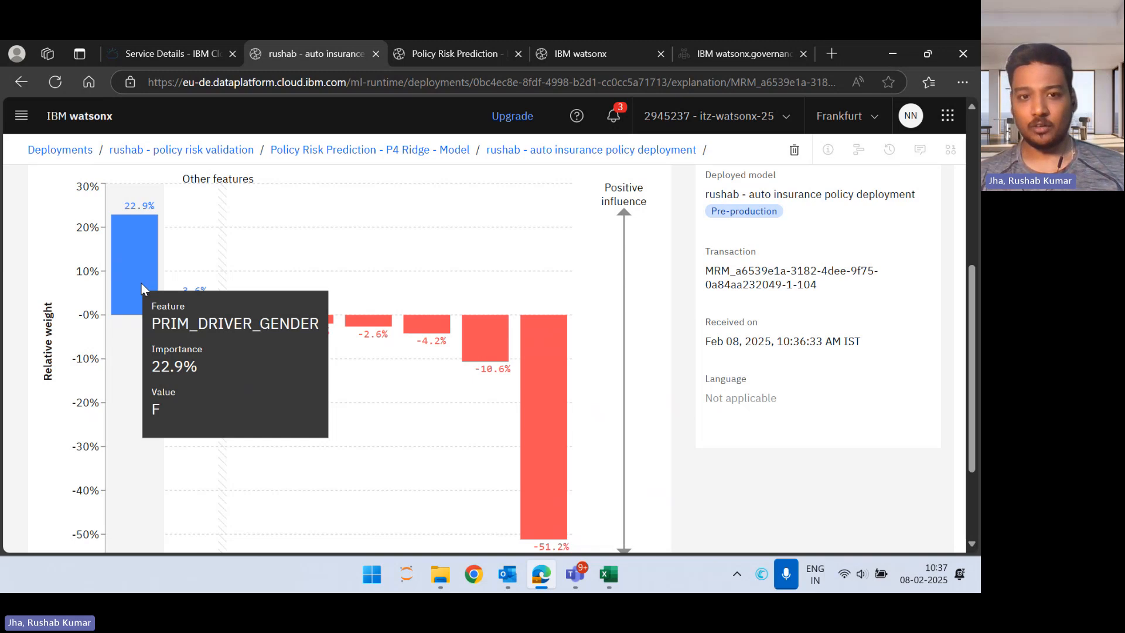
mouse_move(392, 348)
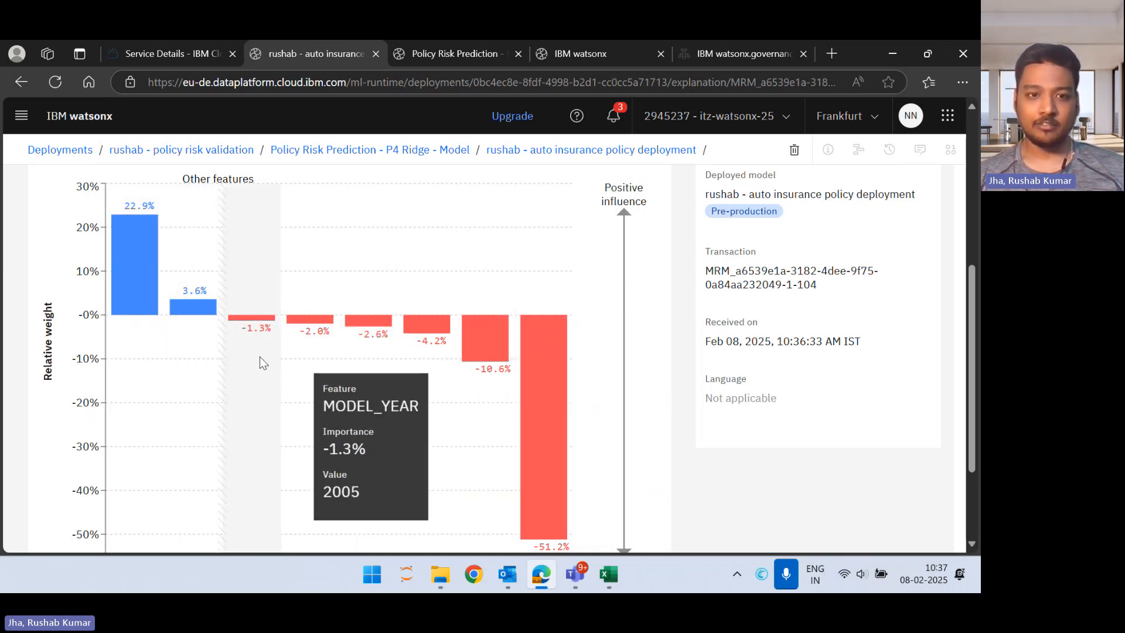
mouse_move(526, 381)
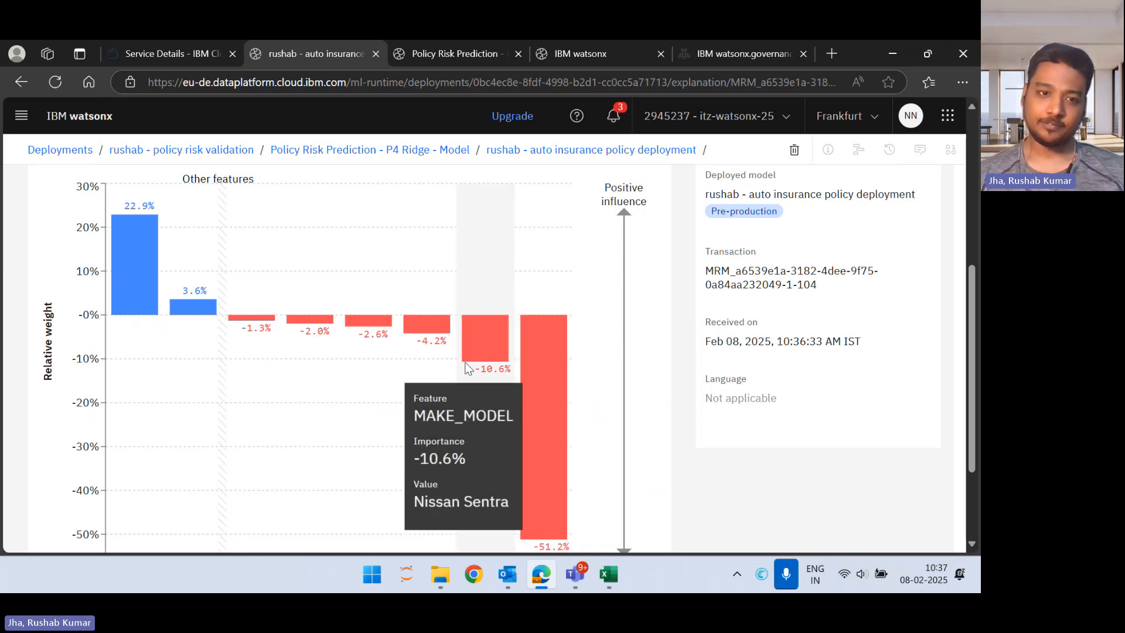
mouse_move(257, 348)
scroll(257, 348, up, 3)
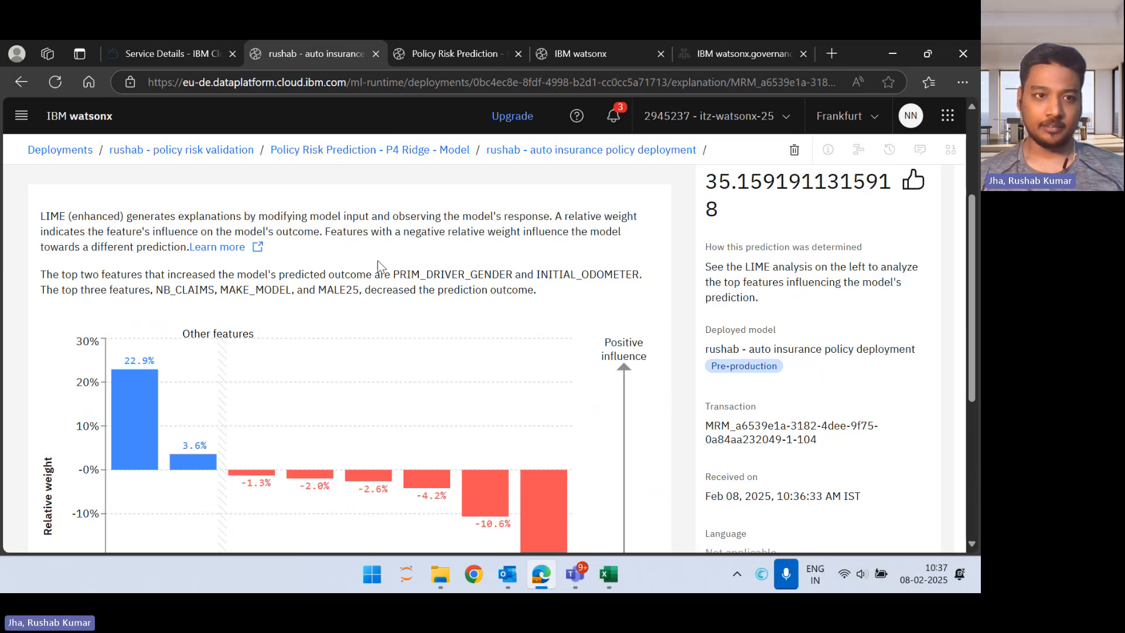
scroll(378, 260, up, 3)
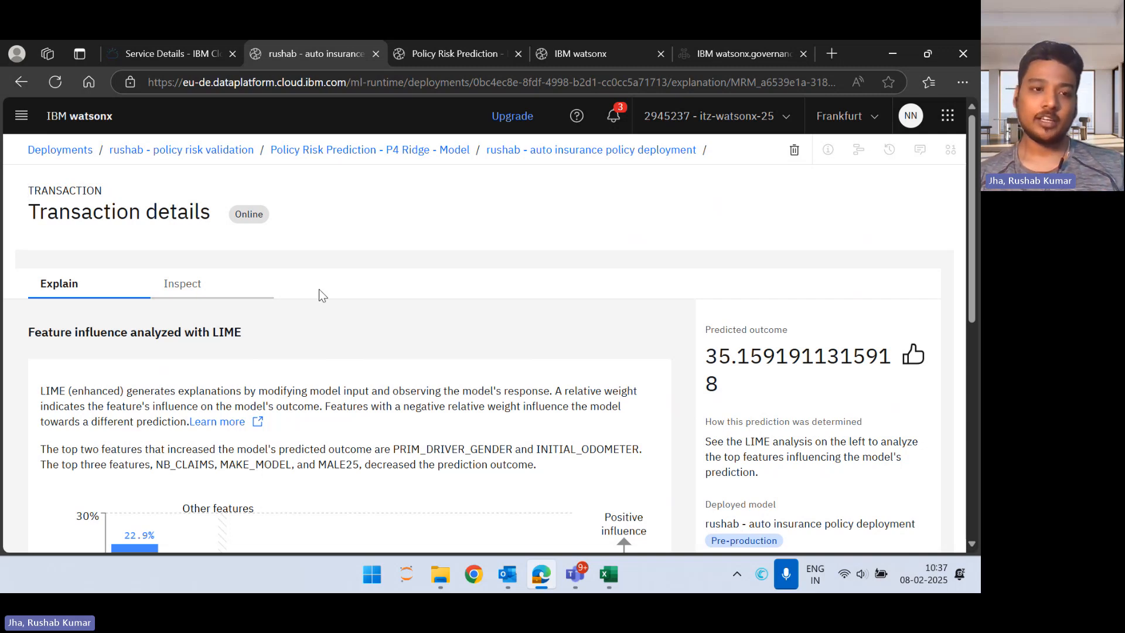
Step: Inspect the explained transaction, reviewing its original and editable new feature values alongside the predicted outcomes
click(241, 290)
scroll(290, 452, down, 12)
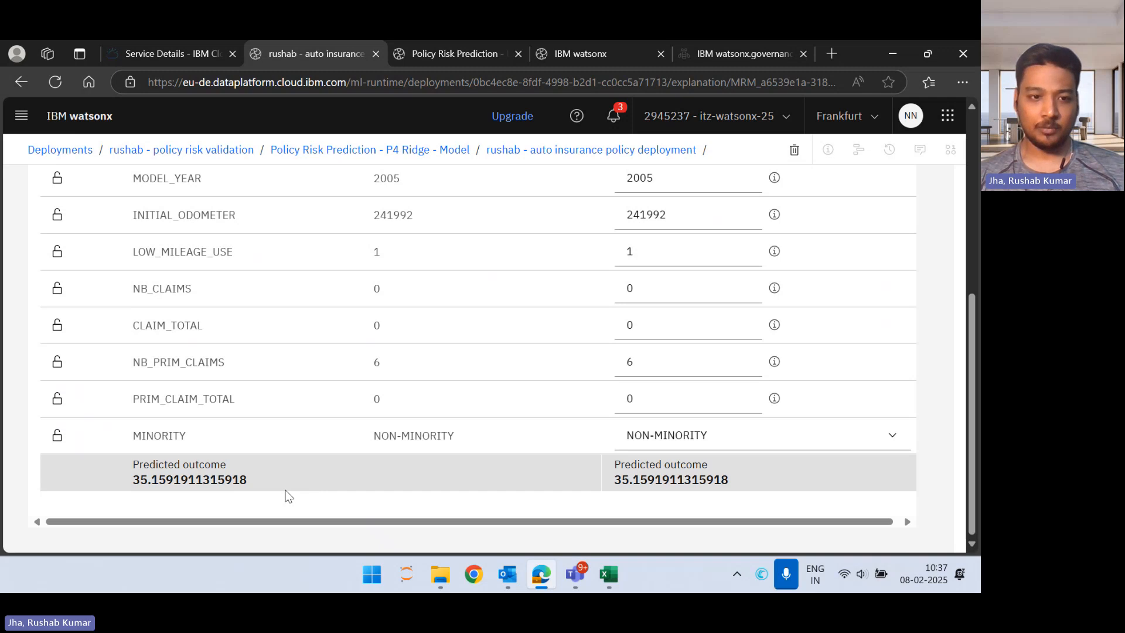
scroll(508, 448, up, 3)
scroll(507, 449, up, 10)
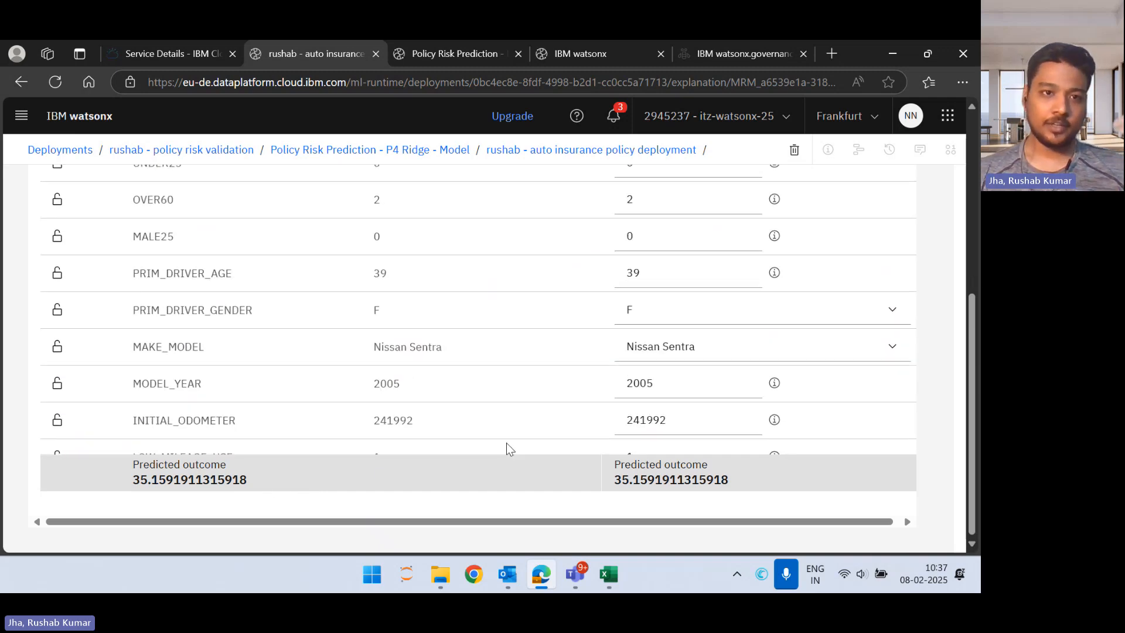